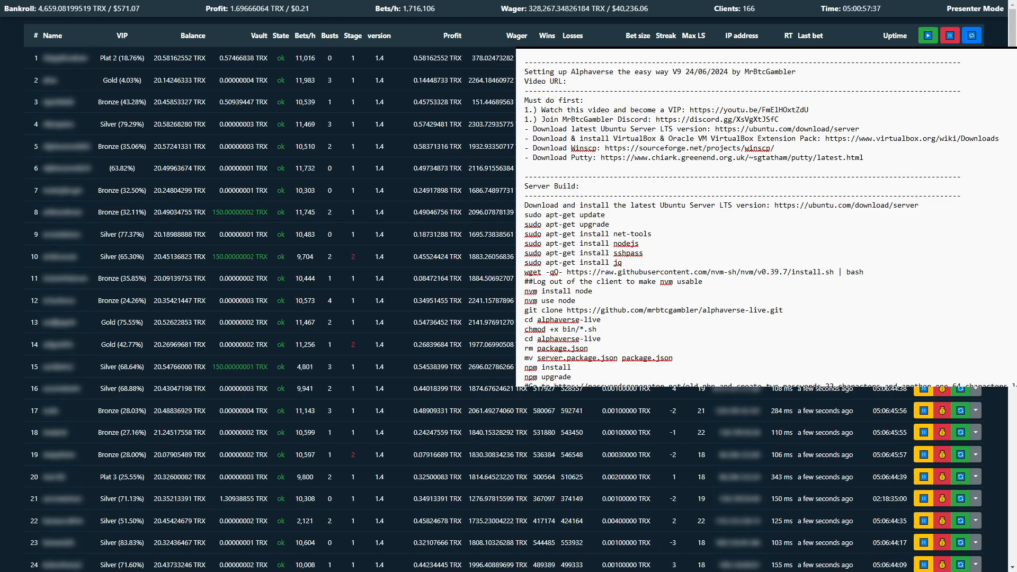
# Review the prerequisites in the Alphaverse setup notes, including the Discord, VIP video and qBot links.
pyautogui.moveTo(864, 158); pyautogui.dragTo(524, 101)
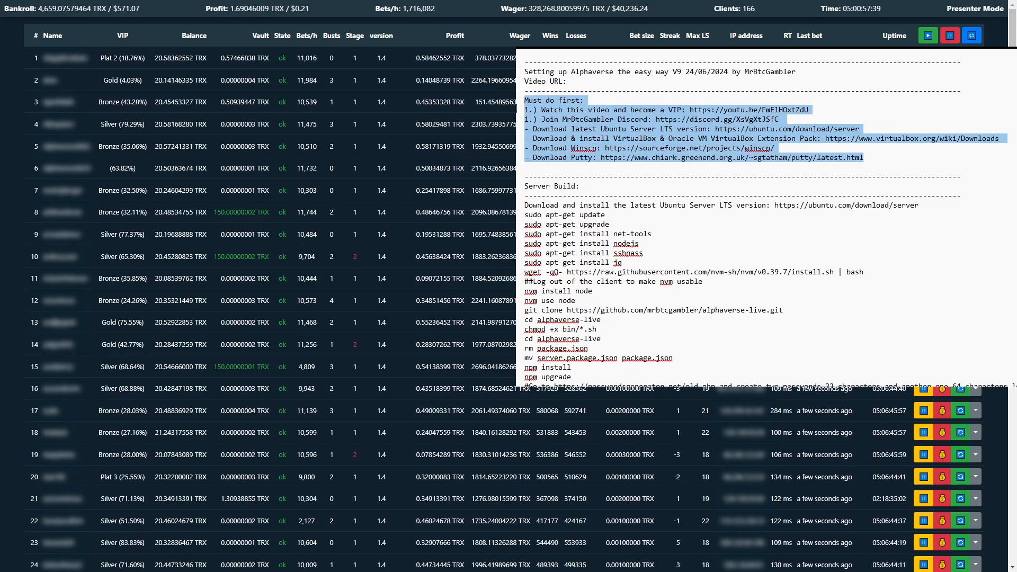
pyautogui.click(576, 170)
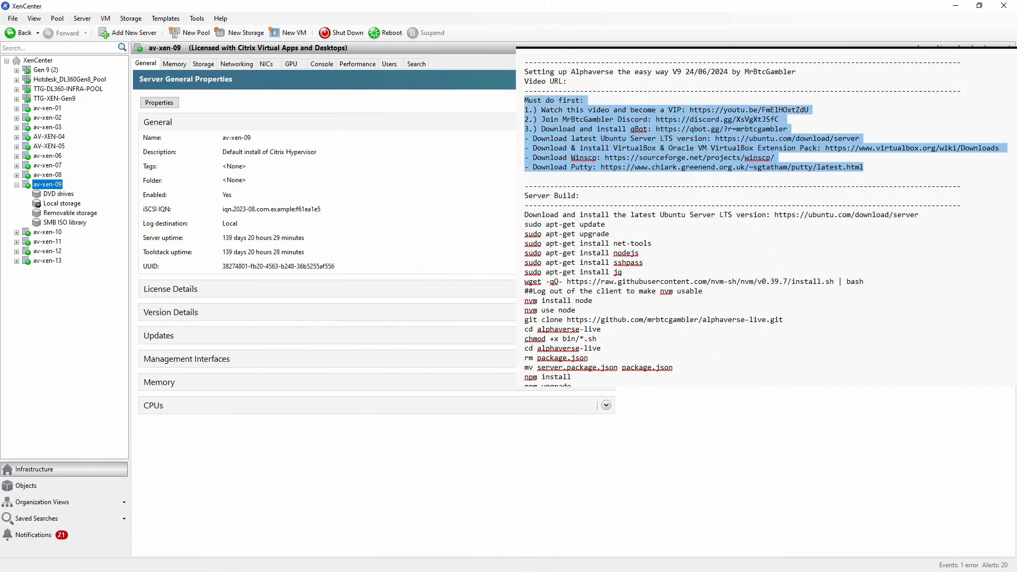
pyautogui.moveTo(779, 110); pyautogui.dragTo(525, 102)
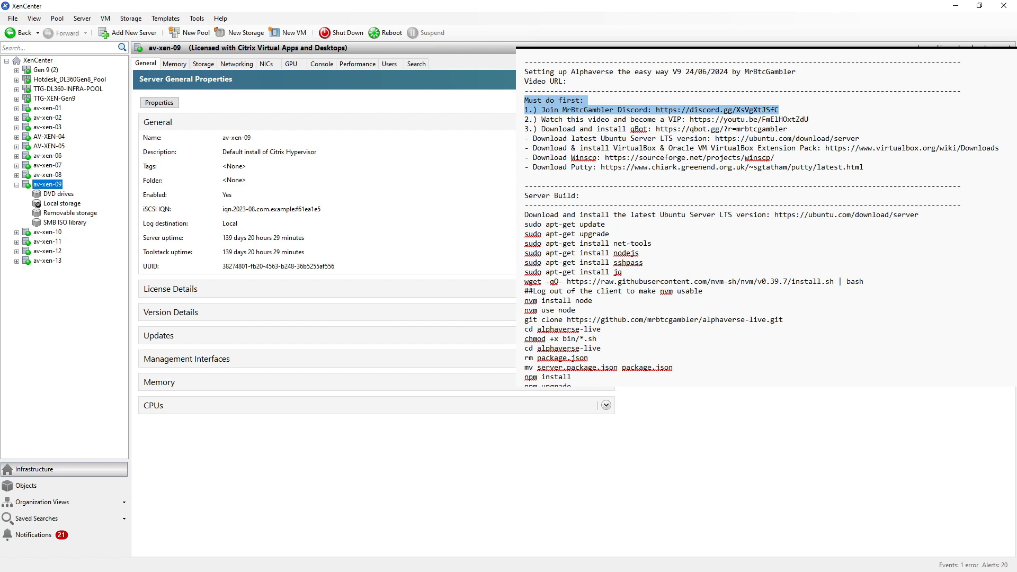
pyautogui.click(529, 111)
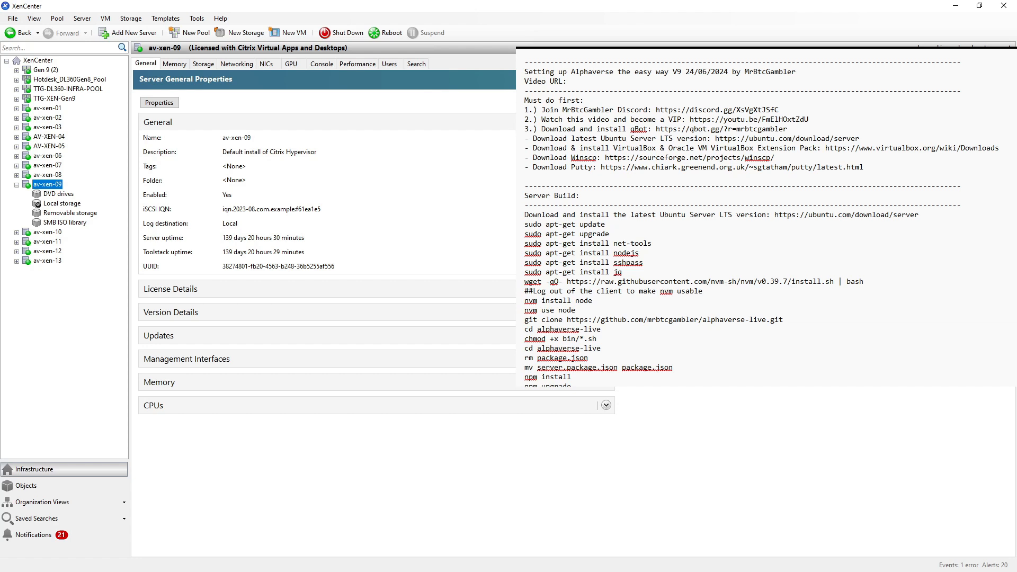
pyautogui.rightClick(48, 186)
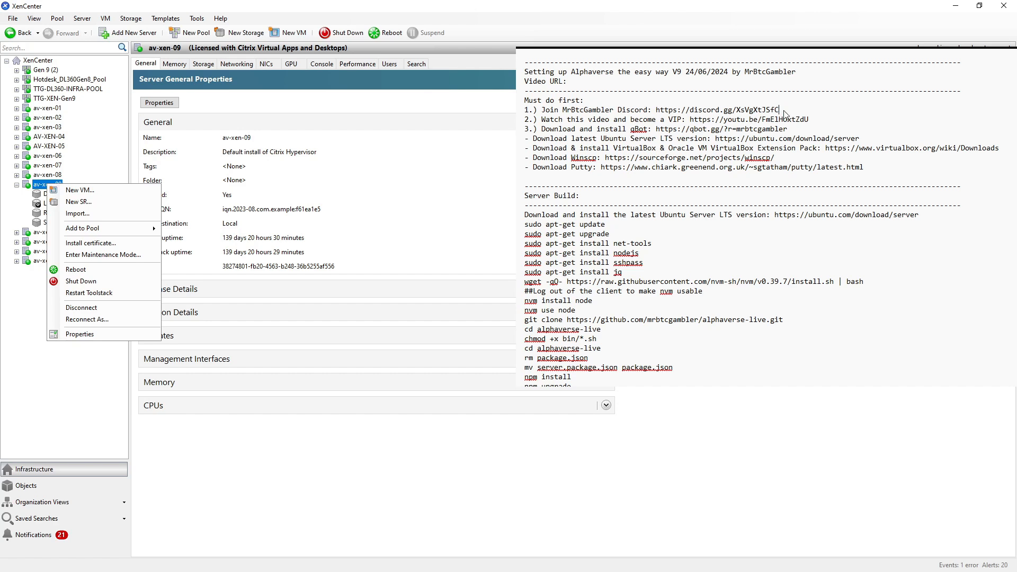
pyautogui.moveTo(783, 110); pyautogui.dragTo(518, 119)
pyautogui.click(809, 118)
pyautogui.moveTo(808, 117); pyautogui.dragTo(691, 122)
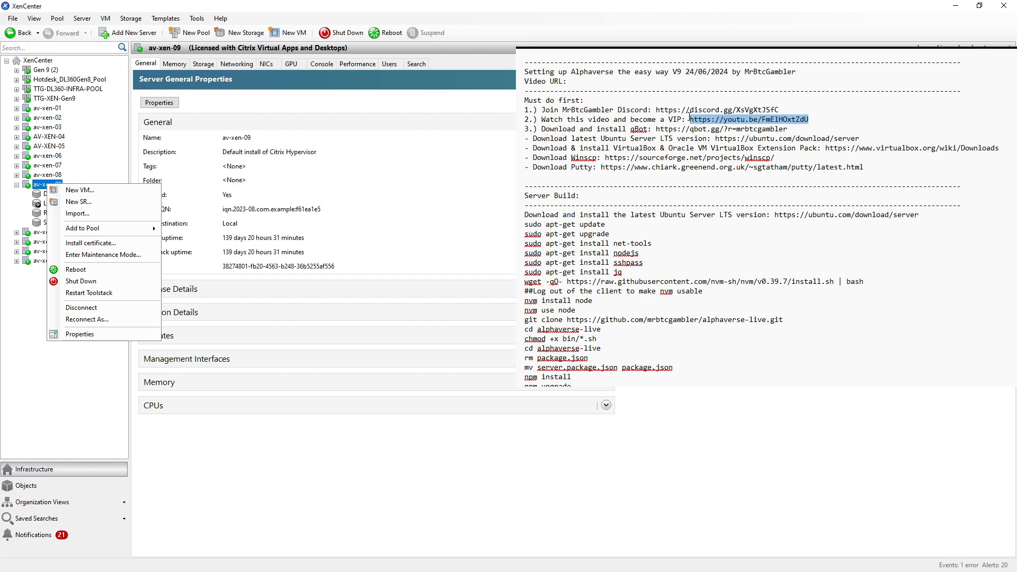
pyautogui.moveTo(789, 130); pyautogui.dragTo(658, 134)
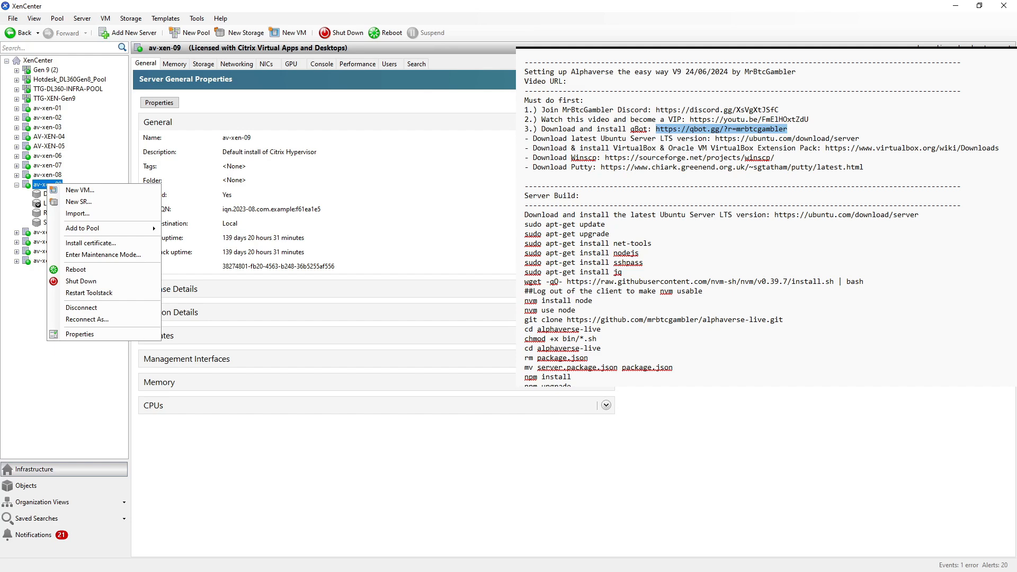
# Look at the qBot games overview and the remaining Ubuntu Server, Winscp and Putty download entries in the notes.
pyautogui.moveTo(0, 48); pyautogui.dragTo(368, 48)
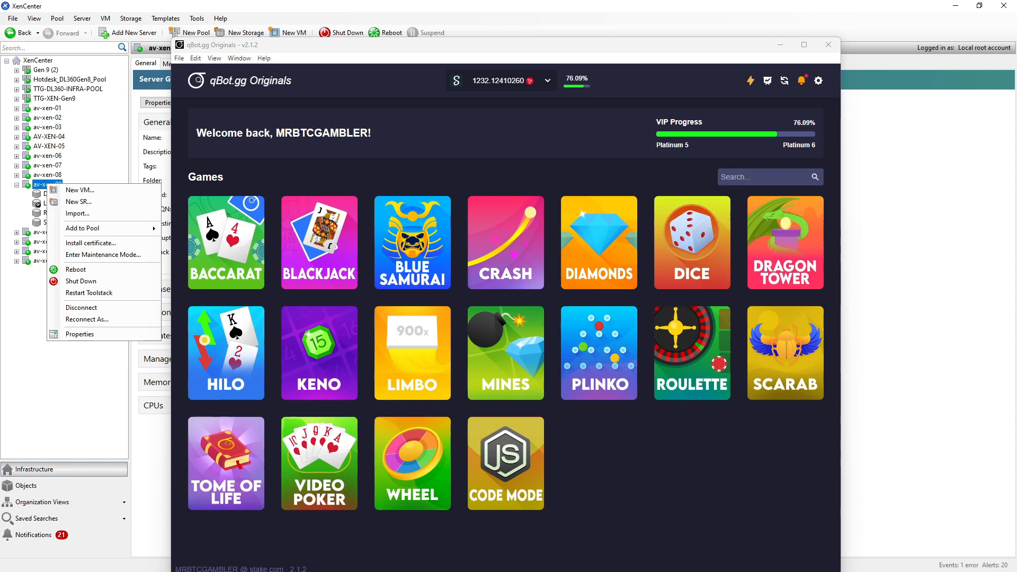
pyautogui.hotkey('alt', 'Tab')
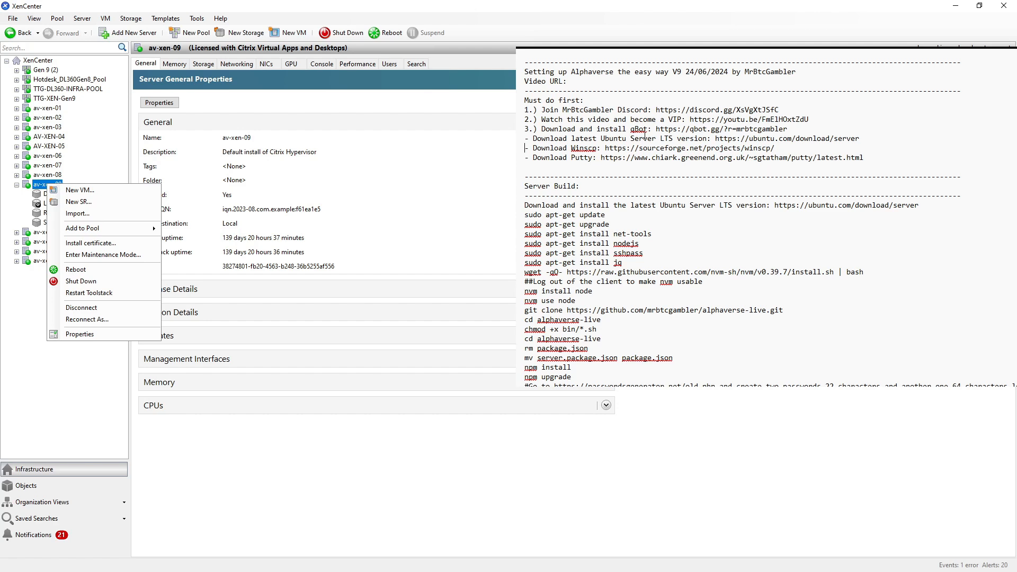
pyautogui.click(757, 68)
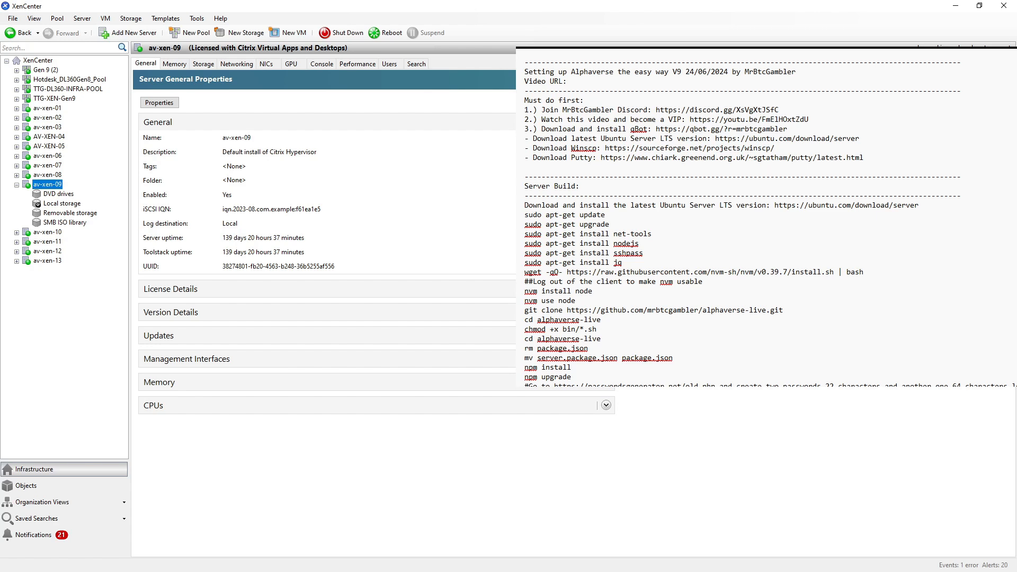
pyautogui.moveTo(866, 140); pyautogui.dragTo(820, 145)
pyautogui.click(796, 151)
pyautogui.moveTo(871, 154); pyautogui.dragTo(526, 111)
# Begin a new VM on av-xen-09 from the Ubuntu Jammy Jellyfish 22.04 template and name it alpha-.
pyautogui.rightClick(50, 186)
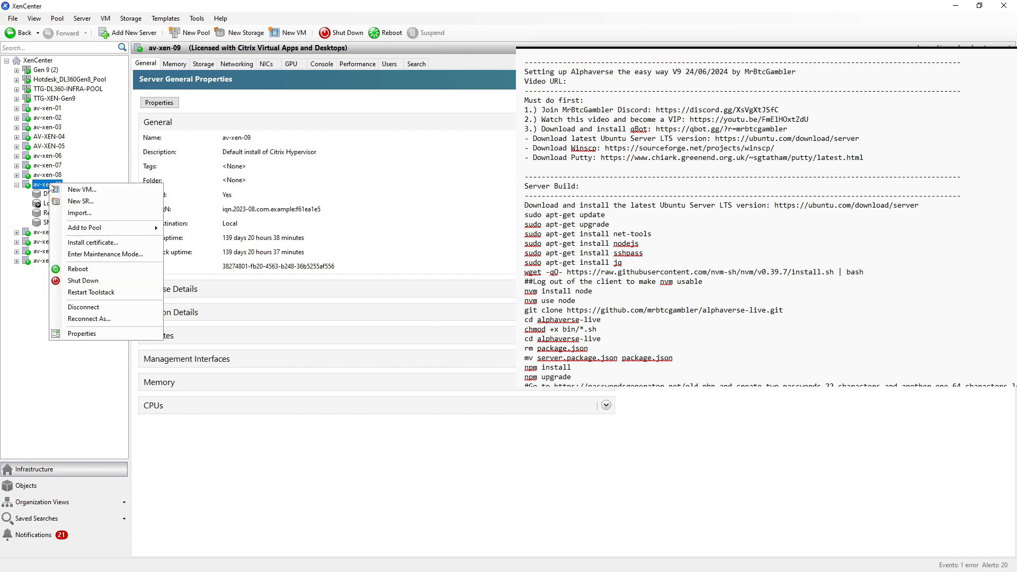
pyautogui.click(80, 193)
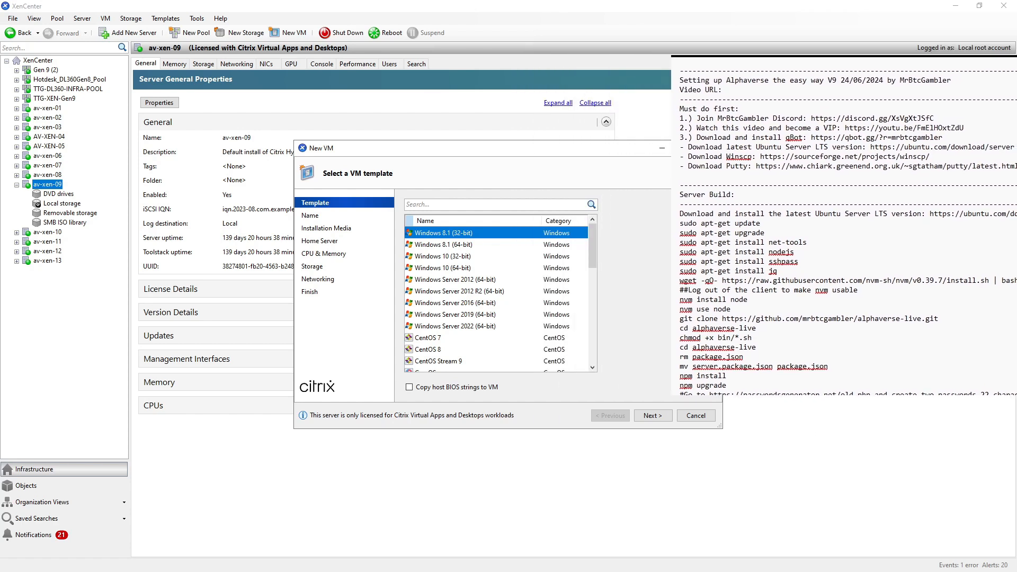
pyautogui.moveTo(590, 255); pyautogui.dragTo(586, 352)
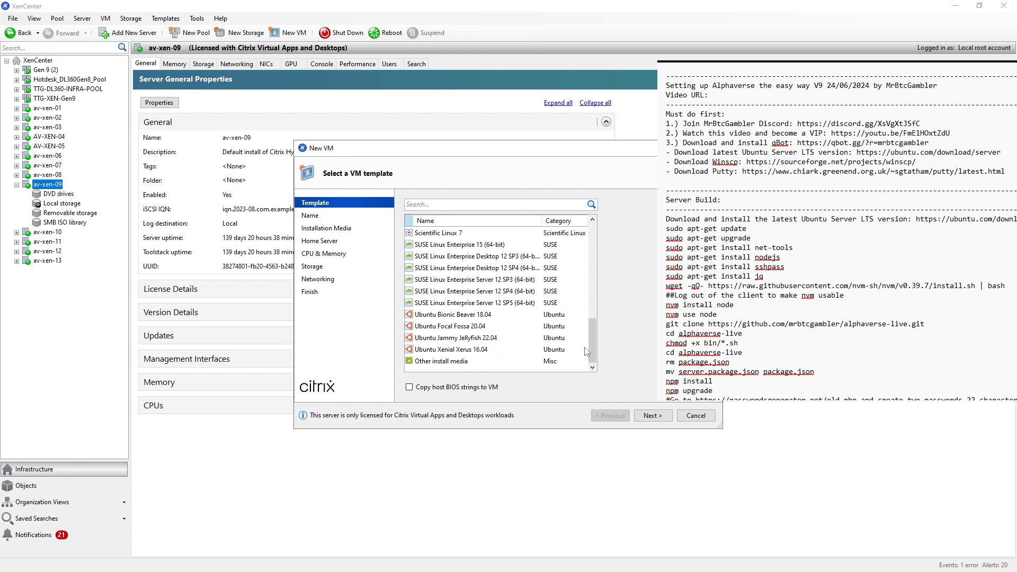
pyautogui.click(460, 341)
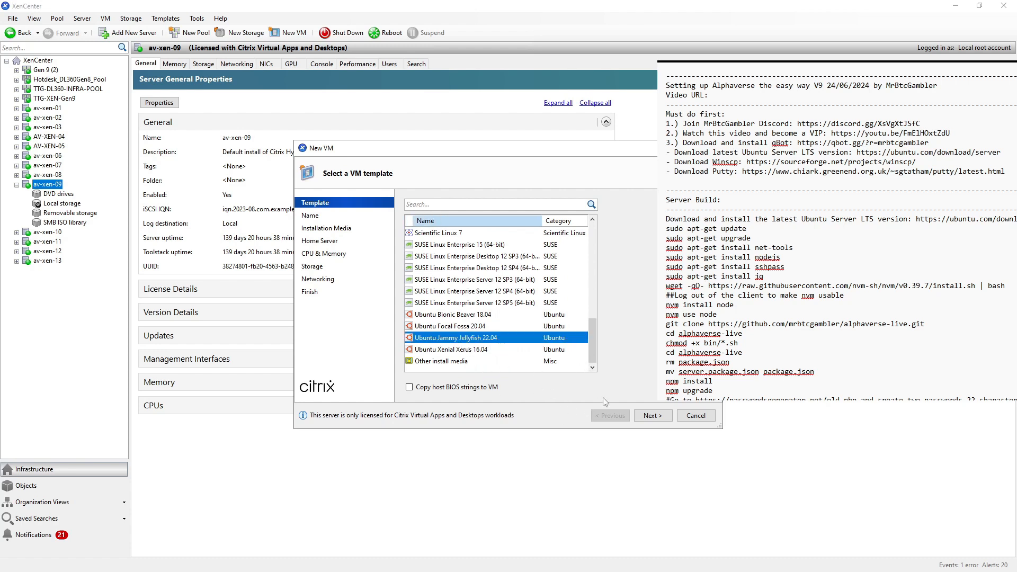
pyautogui.click(664, 409)
pyautogui.write('alpha-')
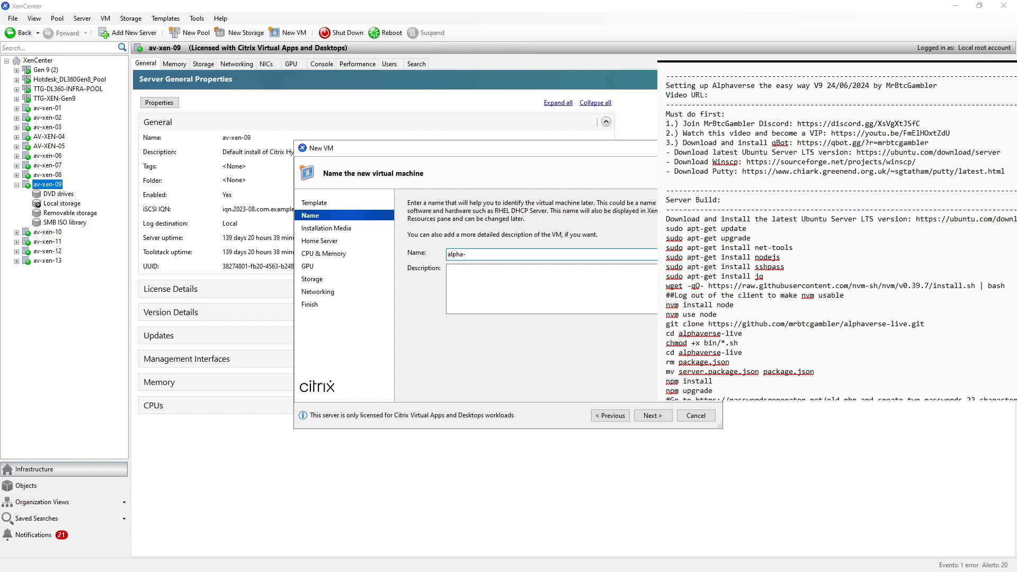
pyautogui.click(653, 416)
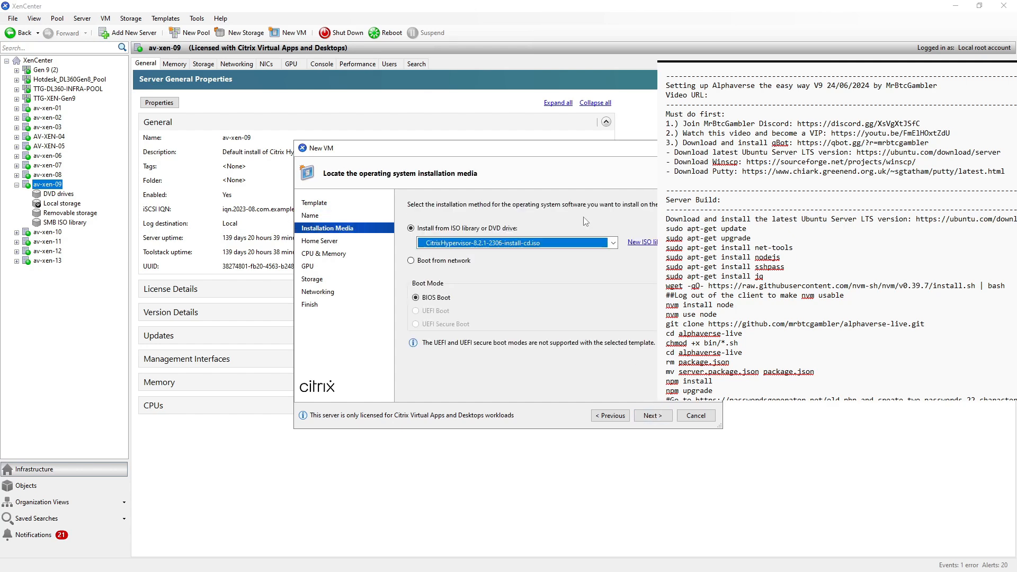
# Use ubuntu-22.04.3-live-server-amd64.iso as the installation source and set the VM's maximum number of vCPUs to 2.
pyautogui.click(557, 244)
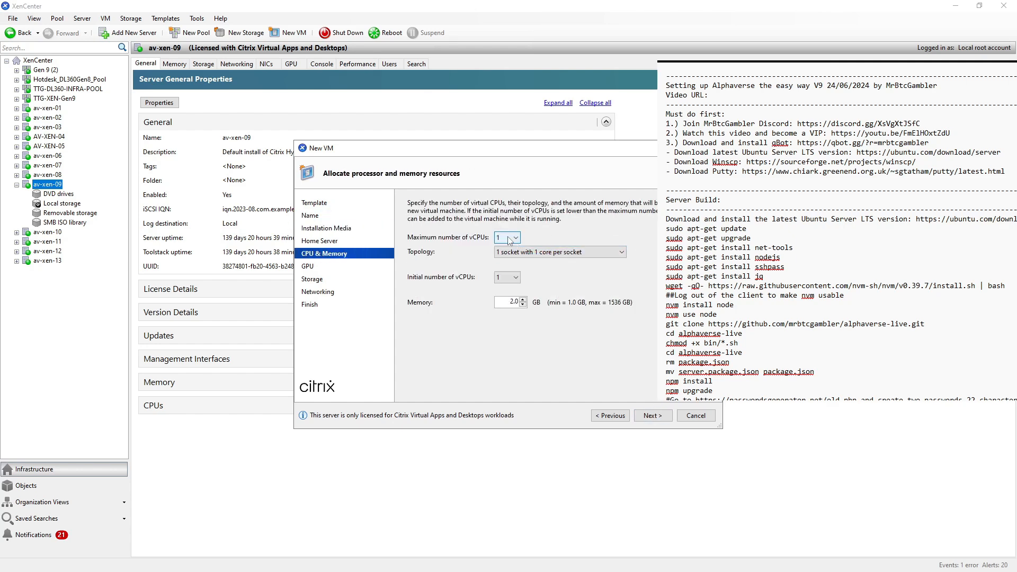
pyautogui.click(507, 238)
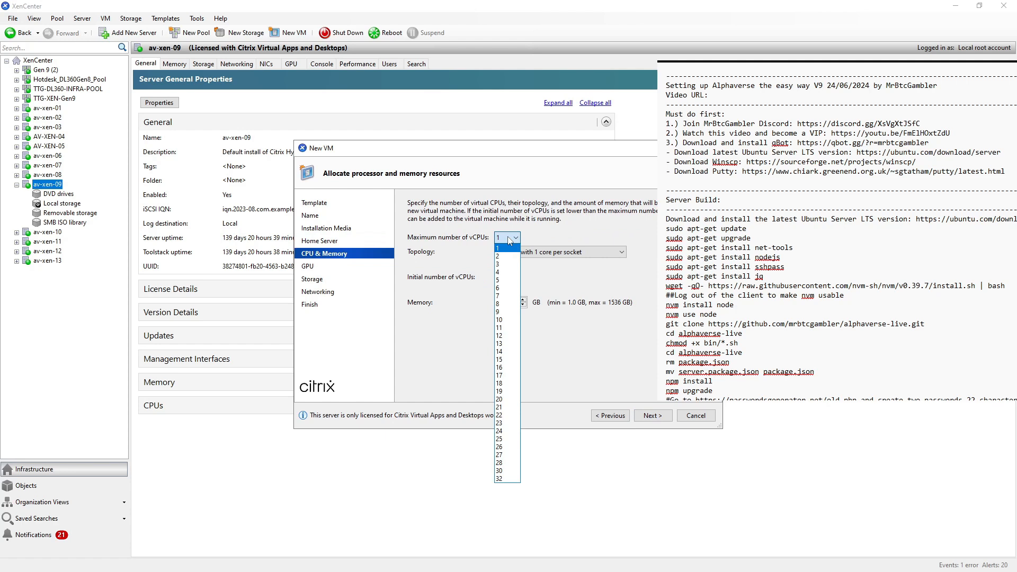
pyautogui.click(507, 256)
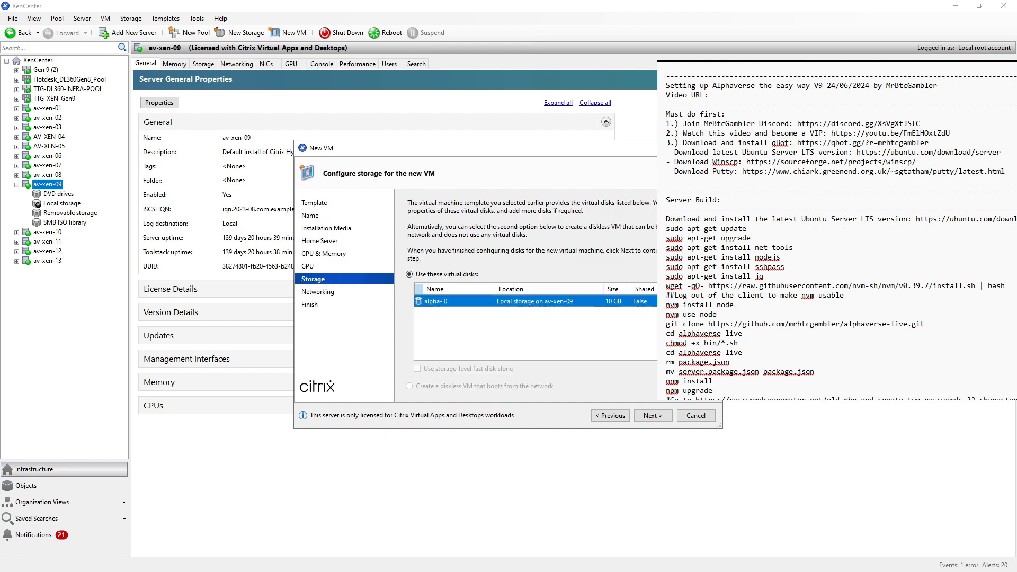
# Set the new VM's virtual disk size to 30 GB and accept the storage configuration.
pyautogui.click(695, 305)
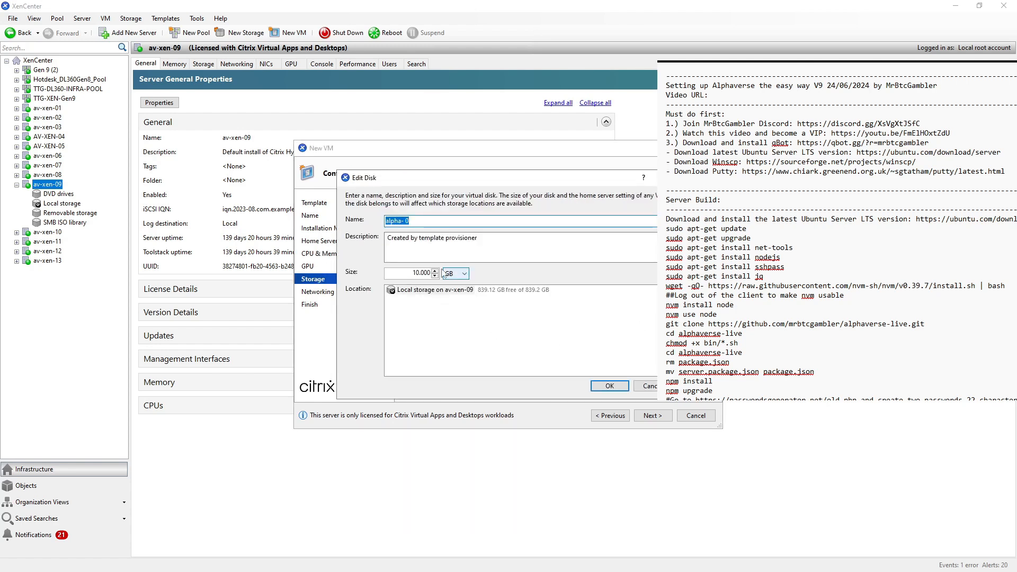
pyautogui.press('Tab')
pyautogui.press('Tab')
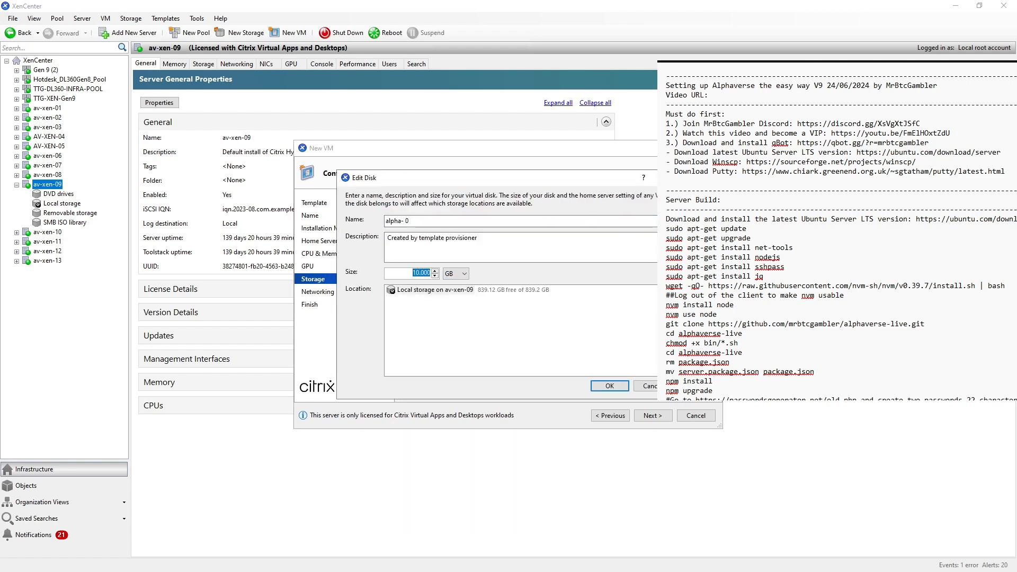
pyautogui.write('30')
pyautogui.press('Return')
pyautogui.press('Return')
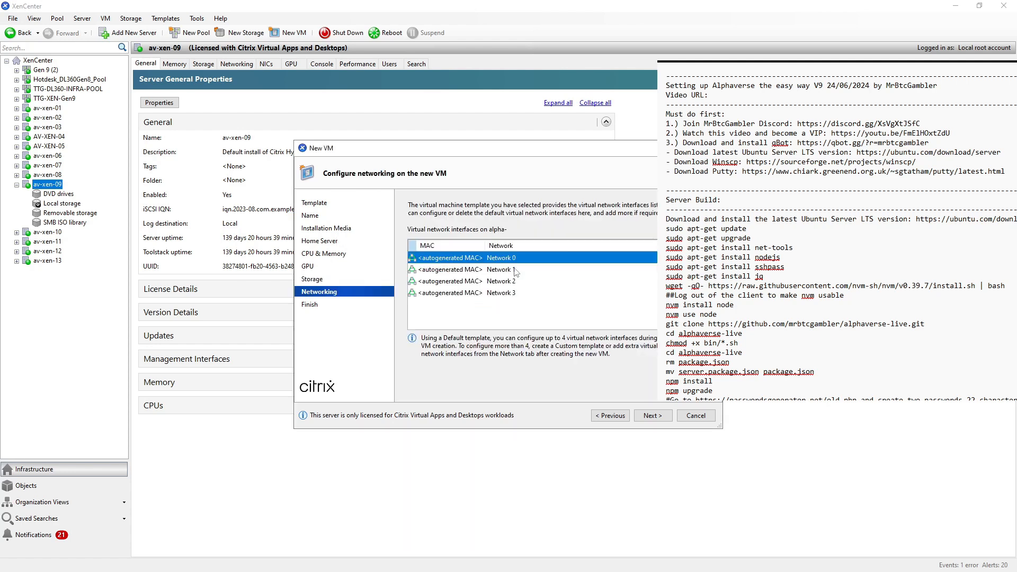
# Create the VM with only the Network 3 interface and automatic start turned off, and start it manually.
pyautogui.click(657, 415)
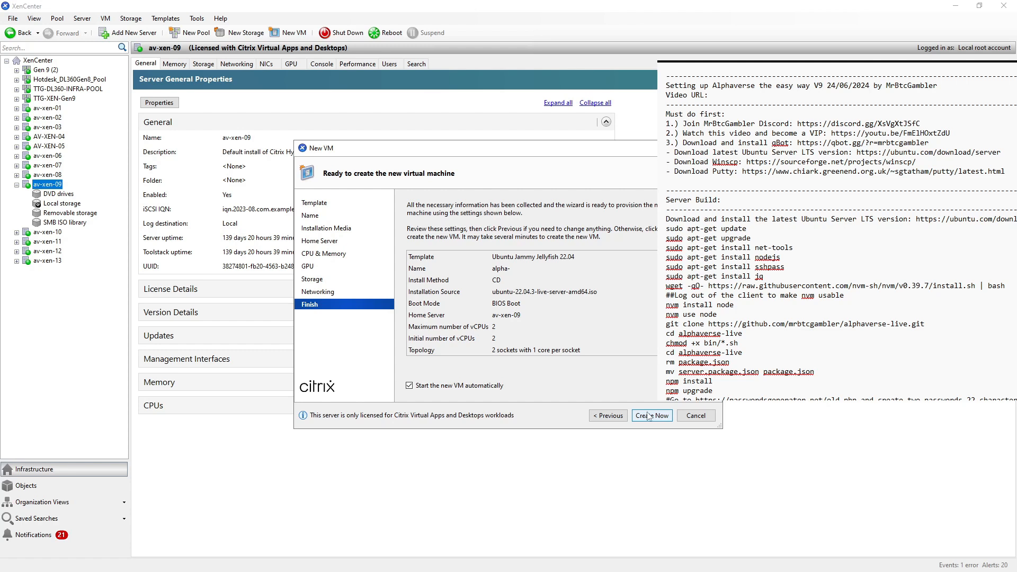
pyautogui.click(409, 385)
pyautogui.click(657, 417)
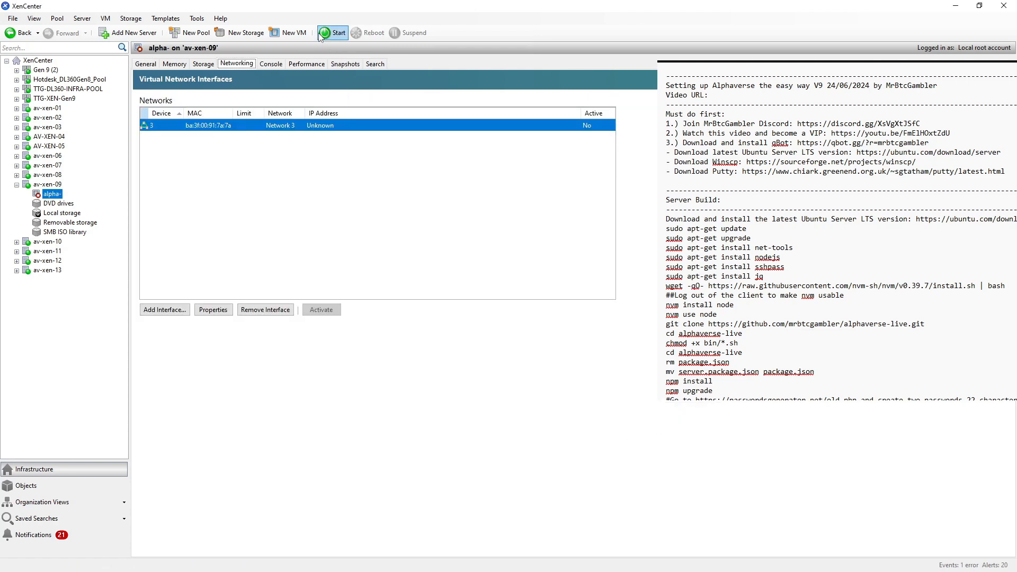
pyautogui.click(325, 32)
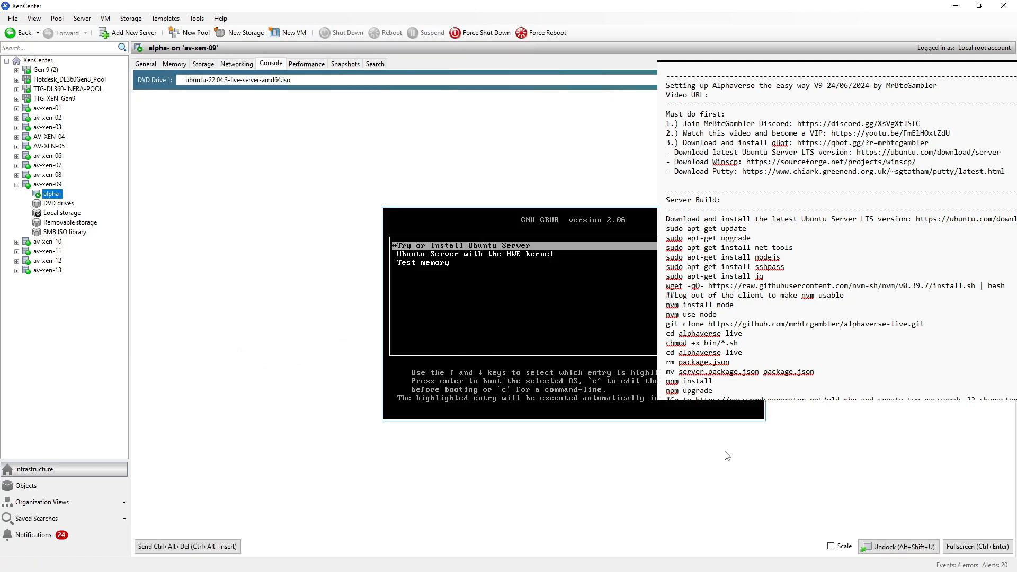
# Boot the Ubuntu Server installer in English (UK) and continue without updating the installer.
pyautogui.press('Return')
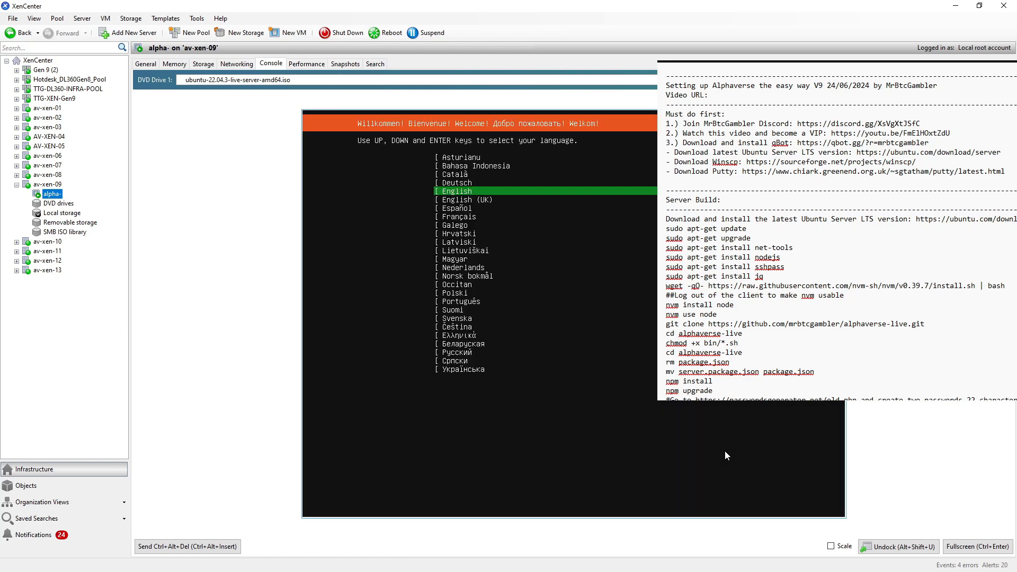
pyautogui.press('Down')
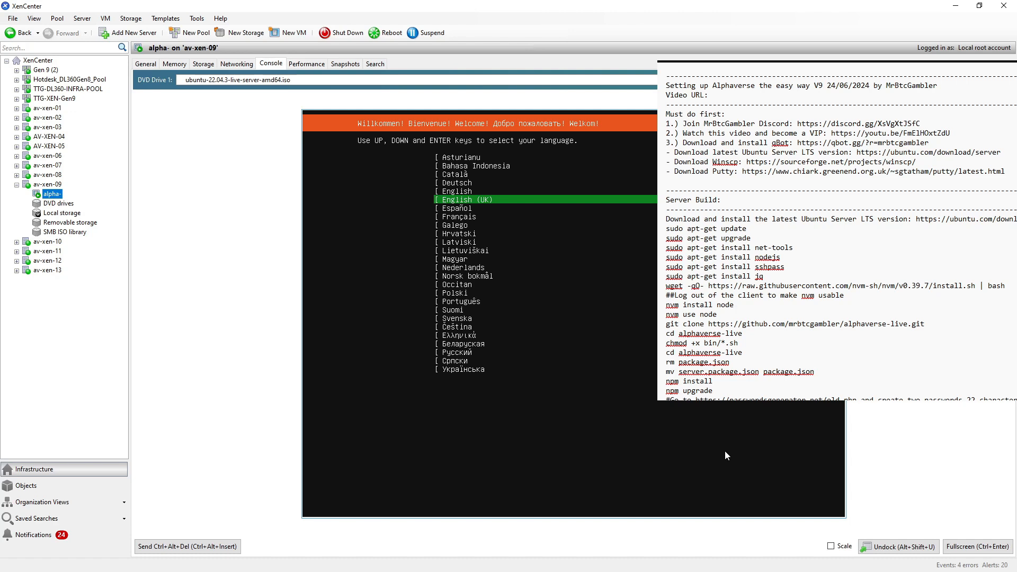
pyautogui.press('Return')
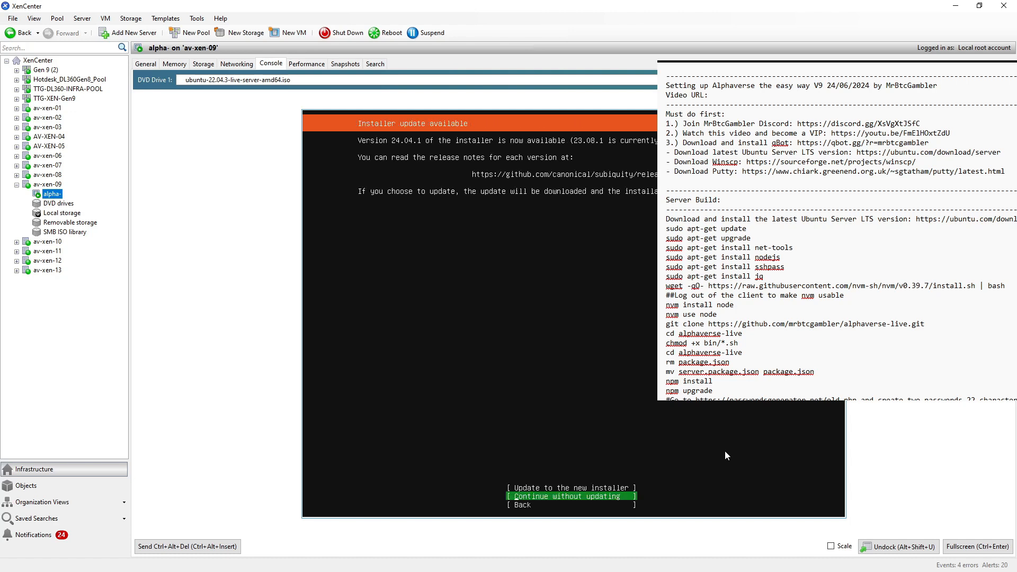
pyautogui.press('Return')
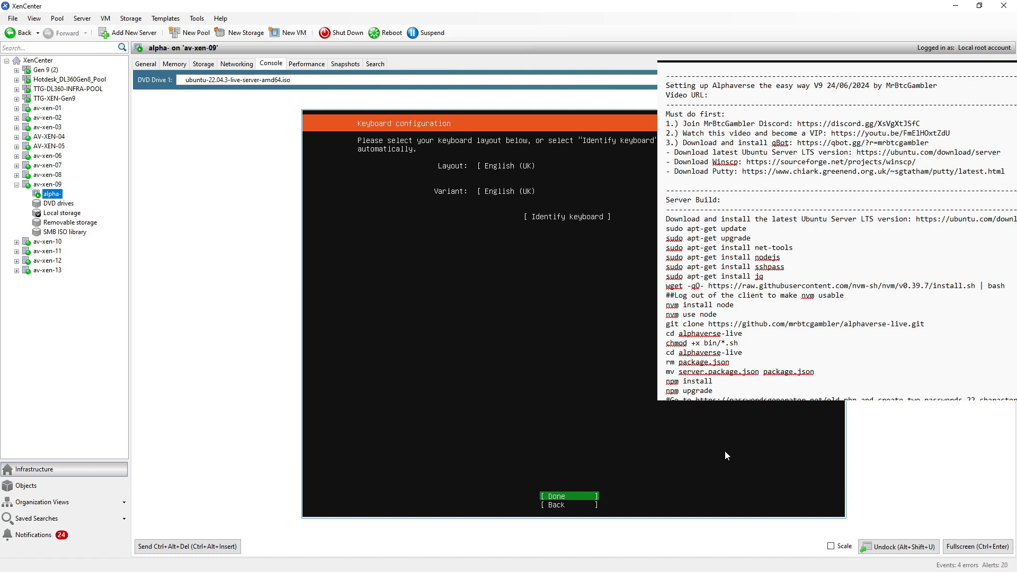
# Accept the English (UK) keyboard, the standard Ubuntu Server base, and the default network and archive mirror settings.
pyautogui.press('Return')
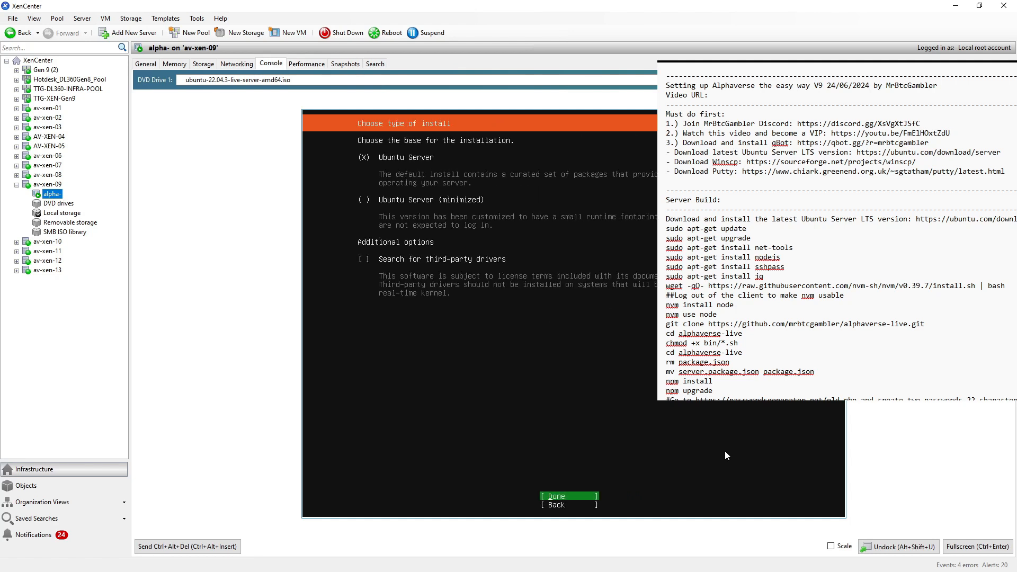
pyautogui.press('Return')
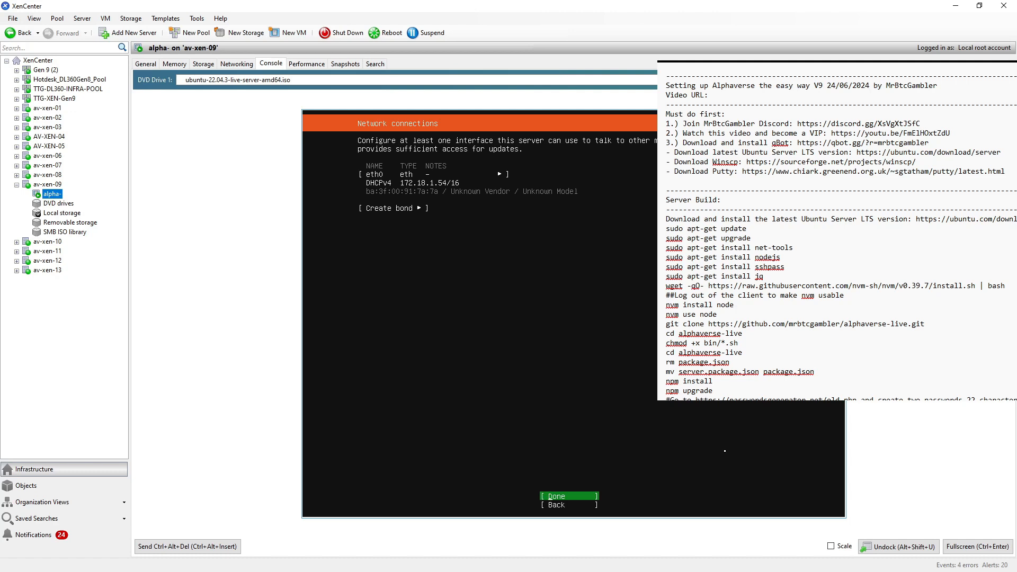
pyautogui.press('Return')
pyautogui.press('Return')
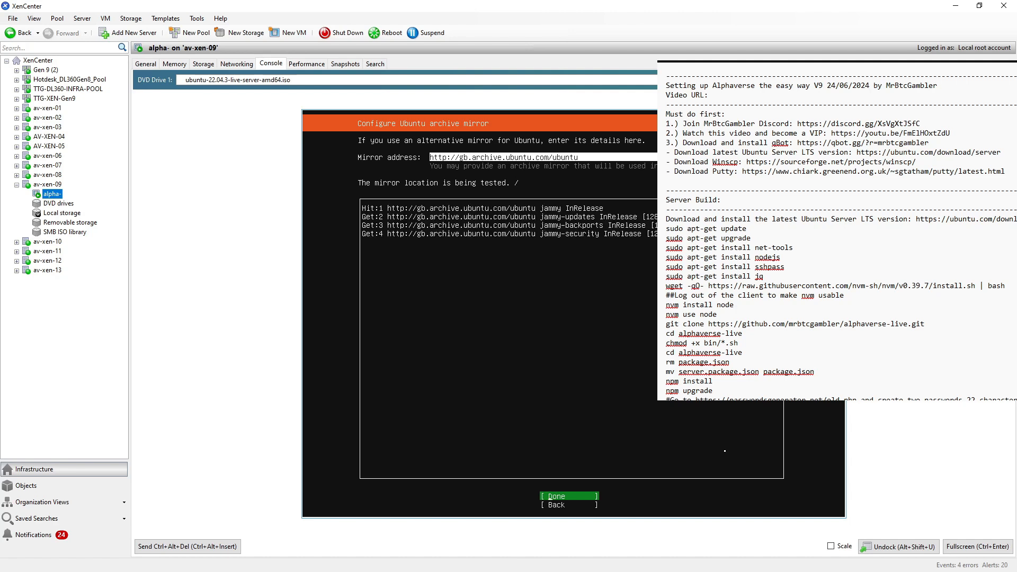
pyautogui.press('Return')
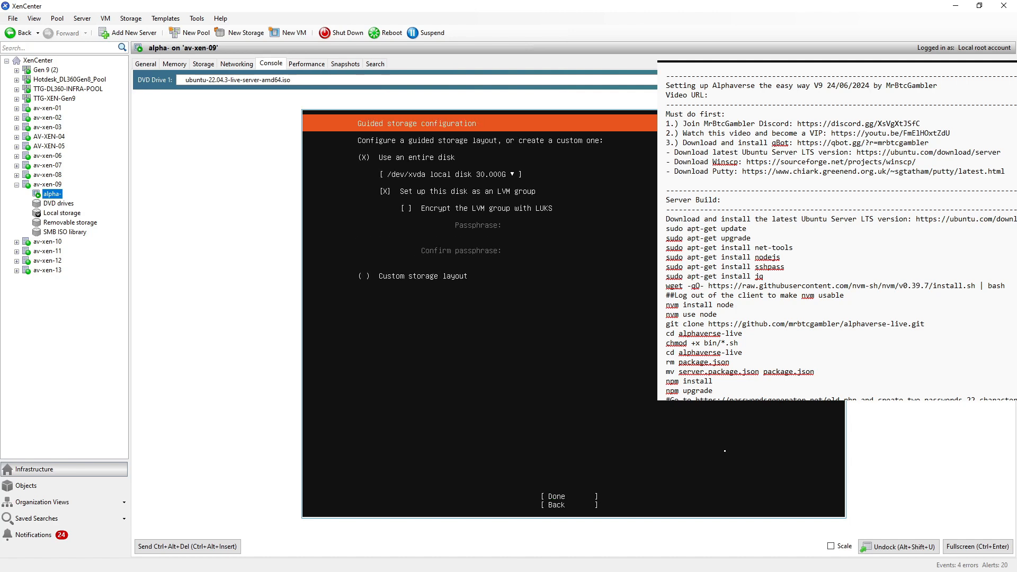
# Use the entire local disk with the LVM group option disabled and accept the guided storage layout.
pyautogui.press('Down')
pyautogui.press('Down')
pyautogui.press('space')
pyautogui.press('Tab')
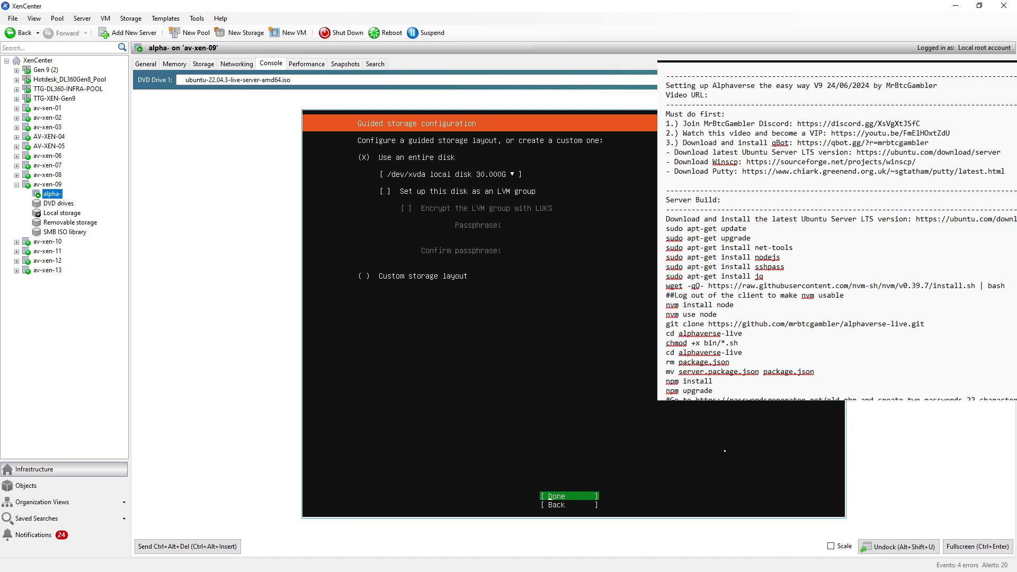
pyautogui.press('Return')
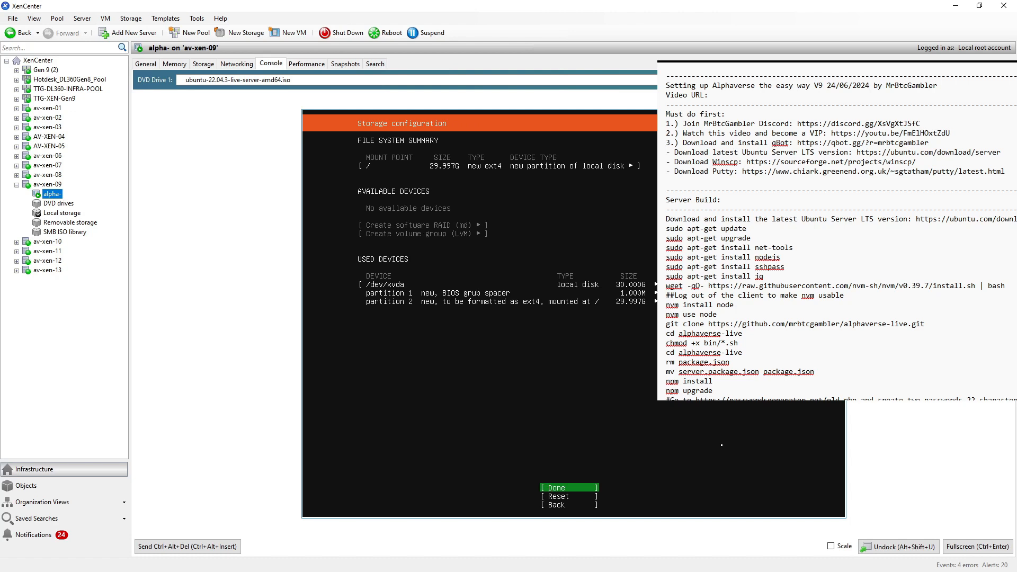
# Confirm the storage layout and accept the destructive disk action to begin the installation.
pyautogui.press('Down')
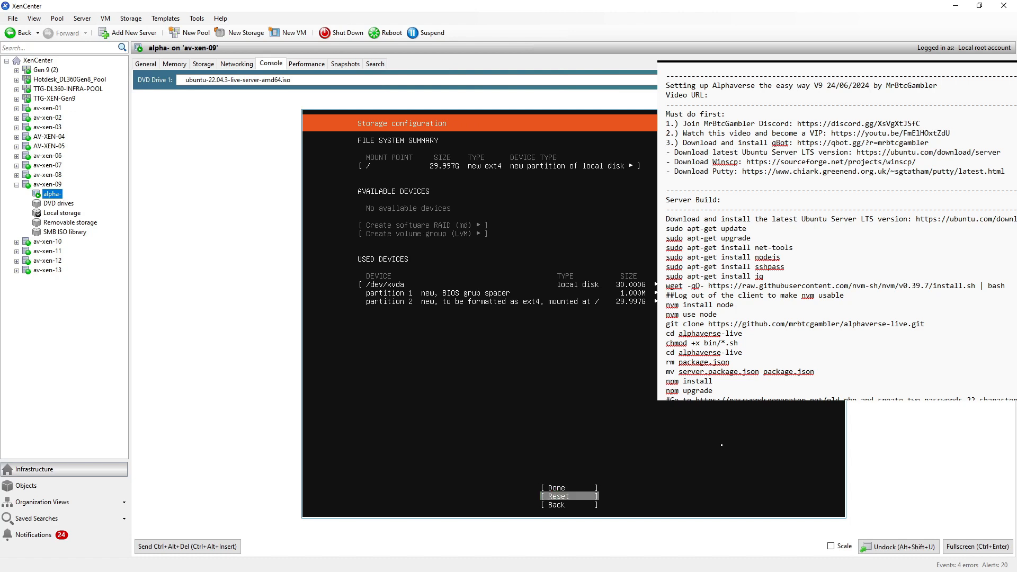
pyautogui.press('Up')
pyautogui.press('Return')
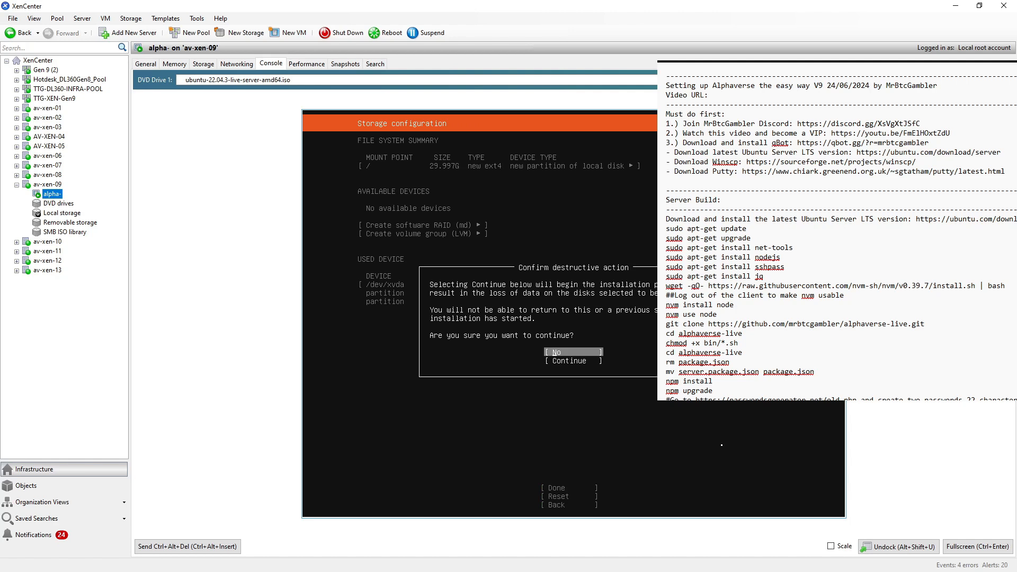
pyautogui.press('Down')
pyautogui.press('Return')
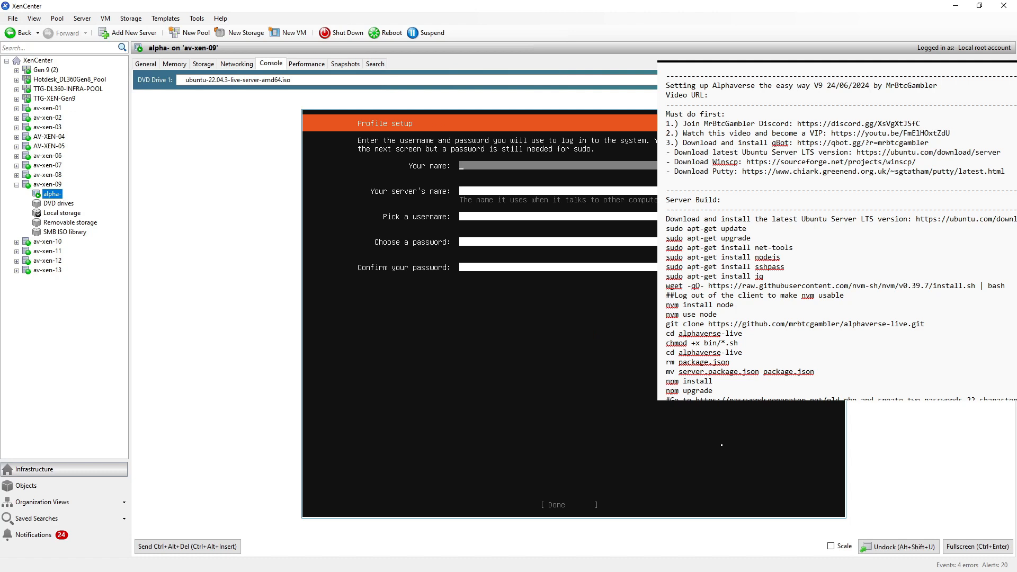
# Complete the profile with name user, server name alpha-, a username and the account password, and skip Ubuntu Pro.
pyautogui.write('user')
pyautogui.press('Tab')
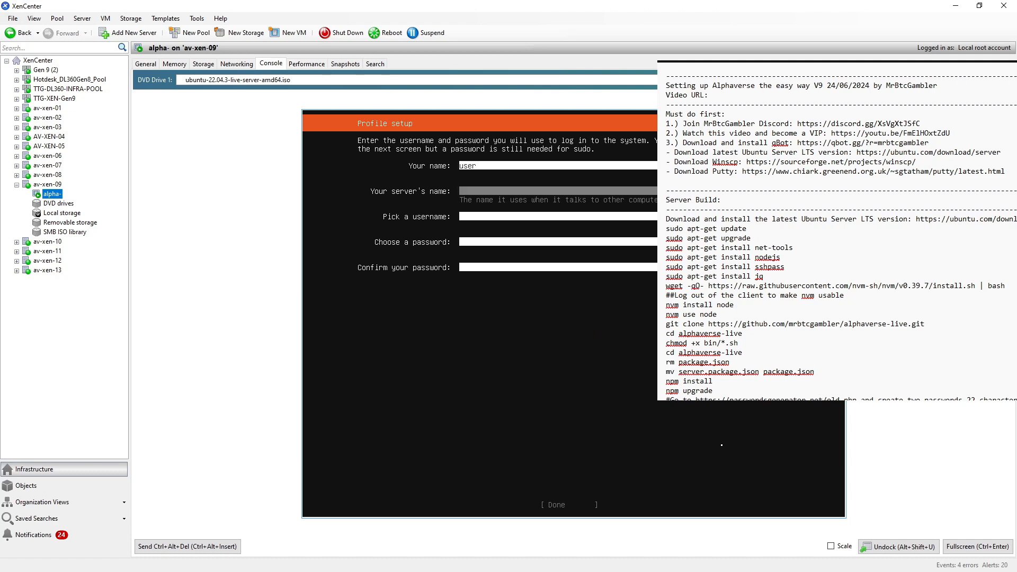
pyautogui.write('alpha-')
pyautogui.press('Tab')
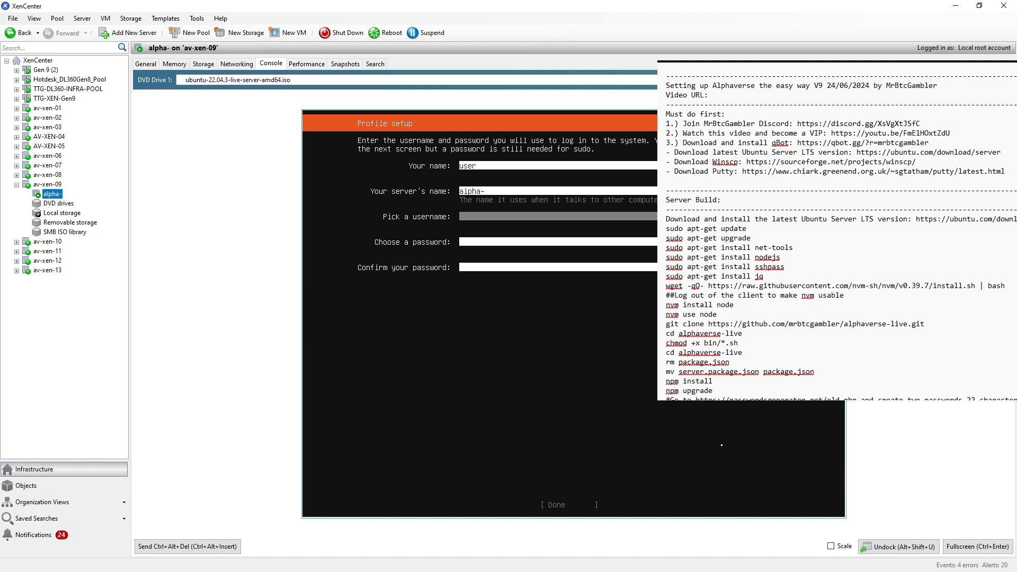
pyautogui.press('Return')
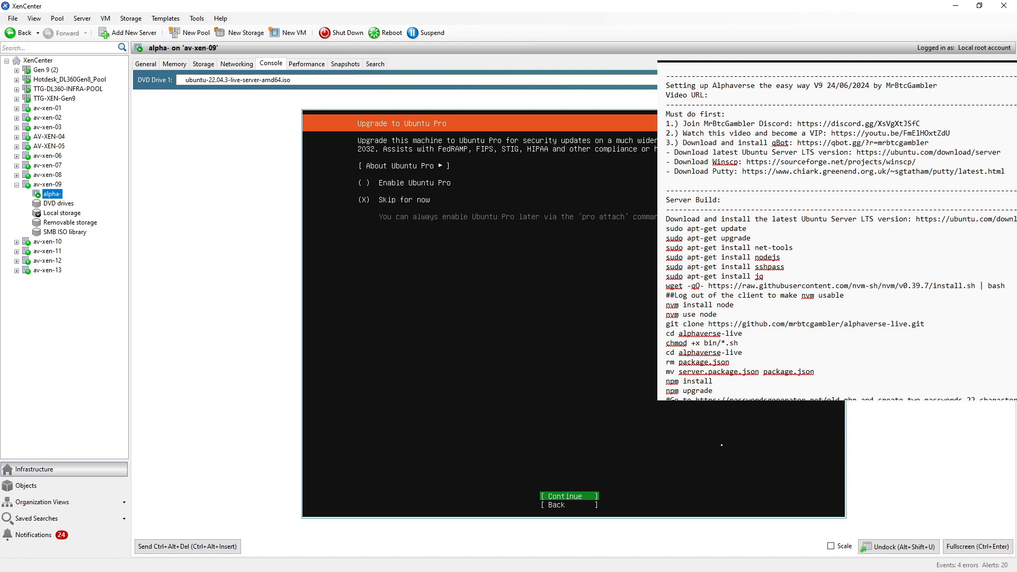
pyautogui.press('Return')
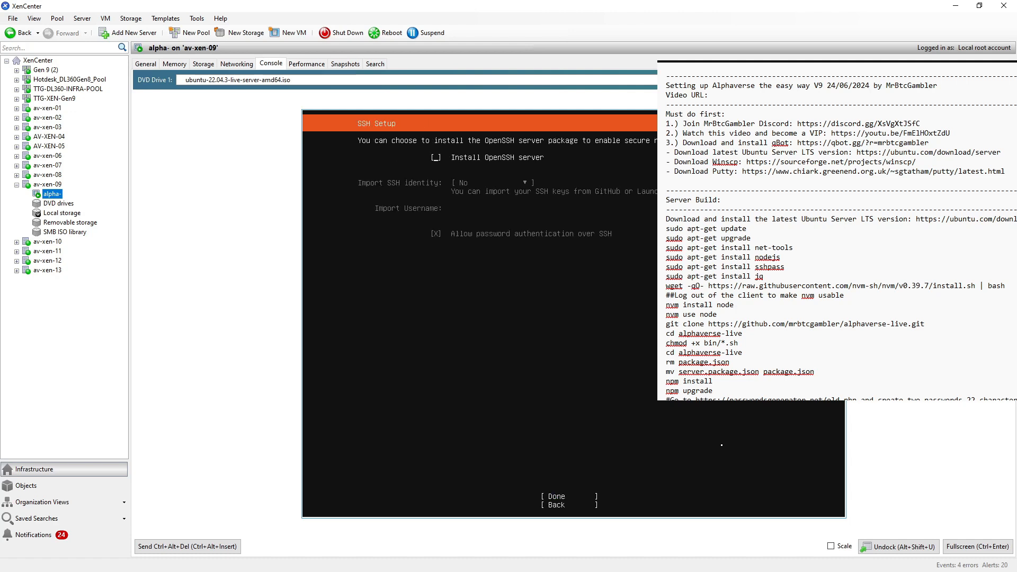
# Enable the OpenSSH server installation and continue without selecting any featured server snaps.
pyautogui.press('space')
pyautogui.press('Tab')
pyautogui.press('Tab')
pyautogui.press('Return')
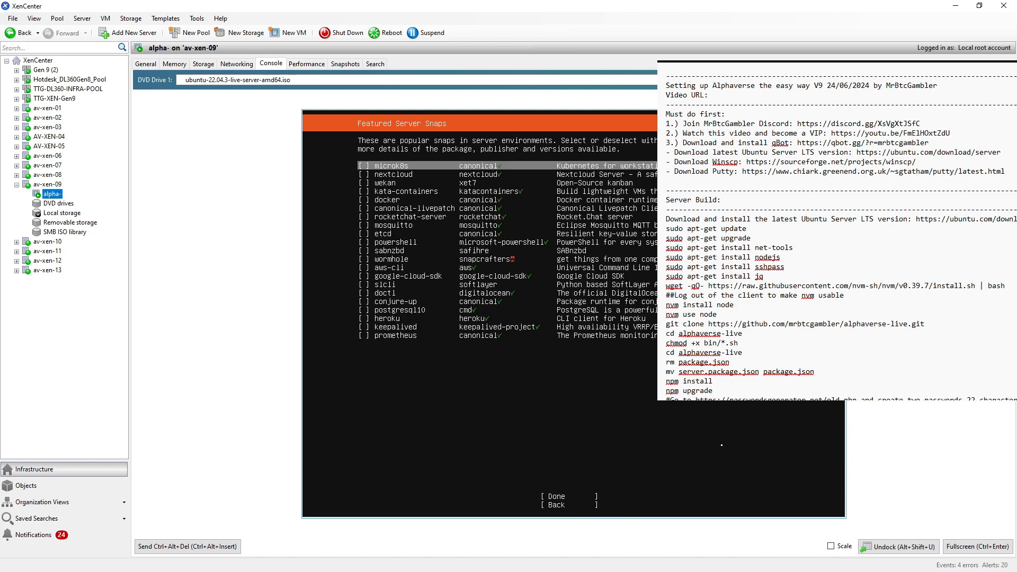
pyautogui.press('Tab')
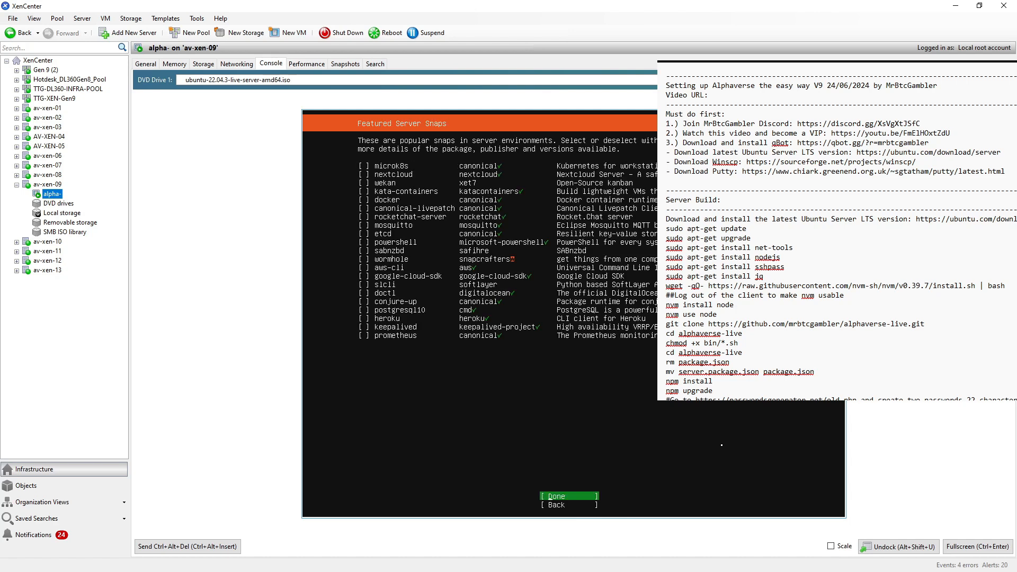
pyautogui.press('Return')
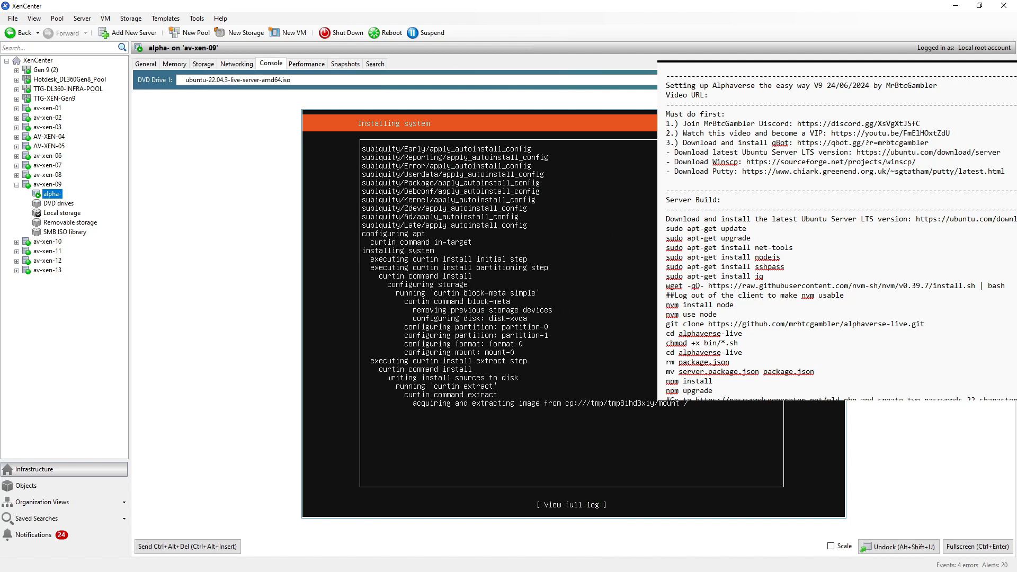
# Highlight the apt-get update and upgrade commands in the server build notes.
pyautogui.moveTo(750, 229); pyautogui.dragTo(665, 229)
pyautogui.moveTo(755, 240); pyautogui.dragTo(667, 231)
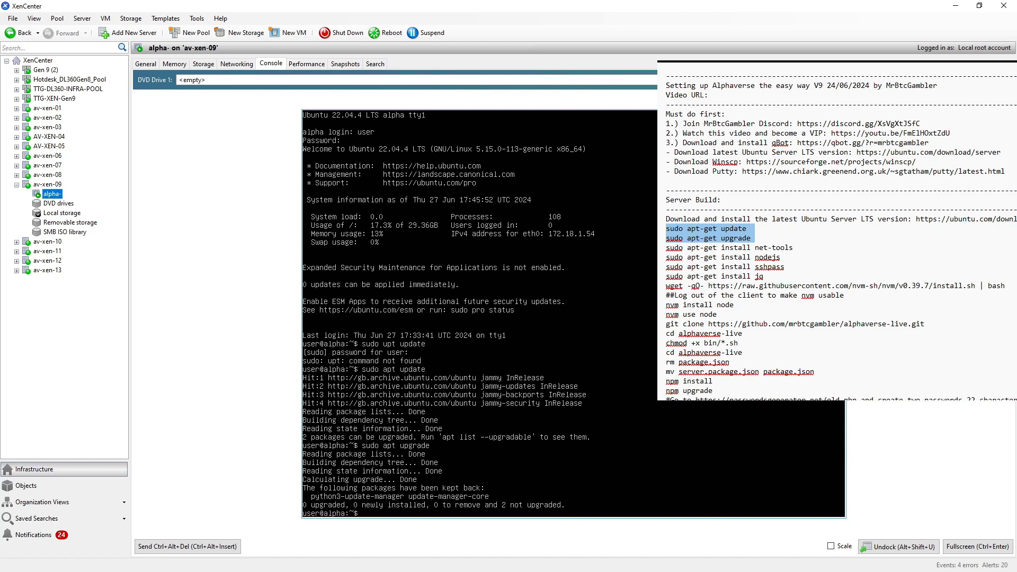
# Install the net-tools package with apt in the VM console and list the network interfaces with ifconfig.
pyautogui.write('sudo apt install net-tools')
pyautogui.press('Return')
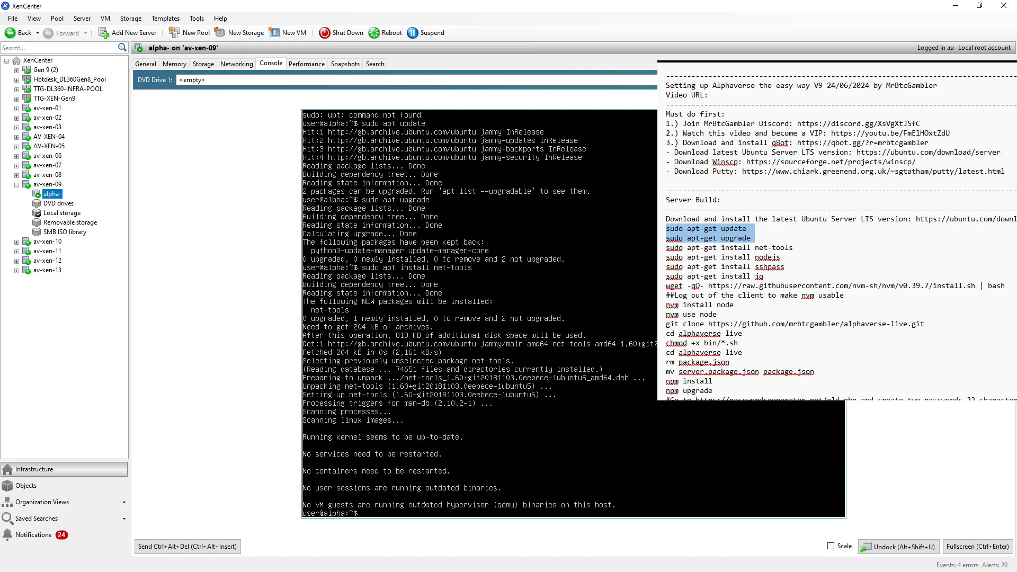
pyautogui.write('ig')
pyautogui.press('Return')
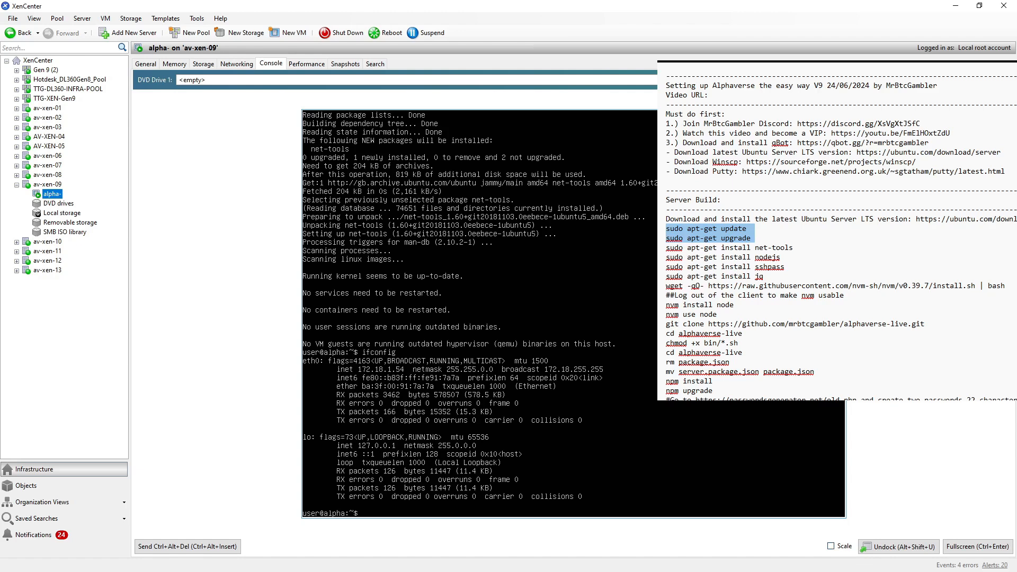
# Open /etc/netplan/00-installer-config.yaml in nano with sudo in the PuTTY session, entering the account password.
pyautogui.write('suo')
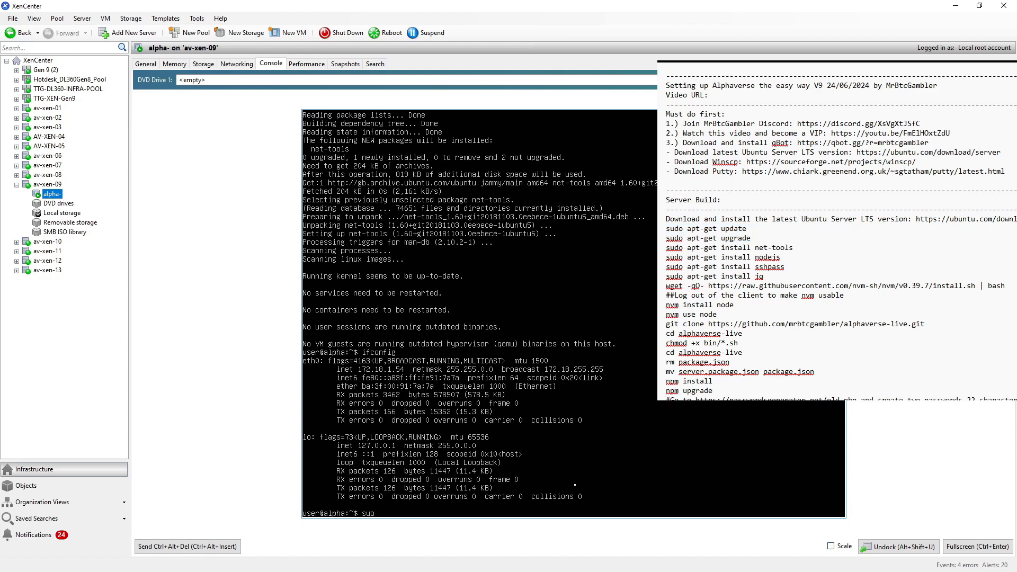
pyautogui.write(' nano /etc/netplan/00-installer-config.y')
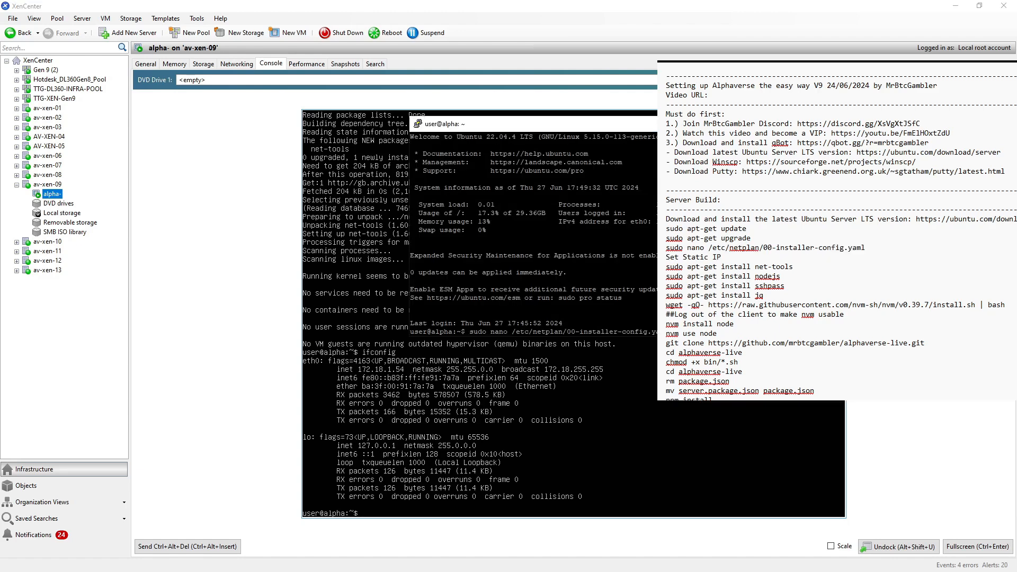
pyautogui.moveTo(865, 248); pyautogui.dragTo(657, 253)
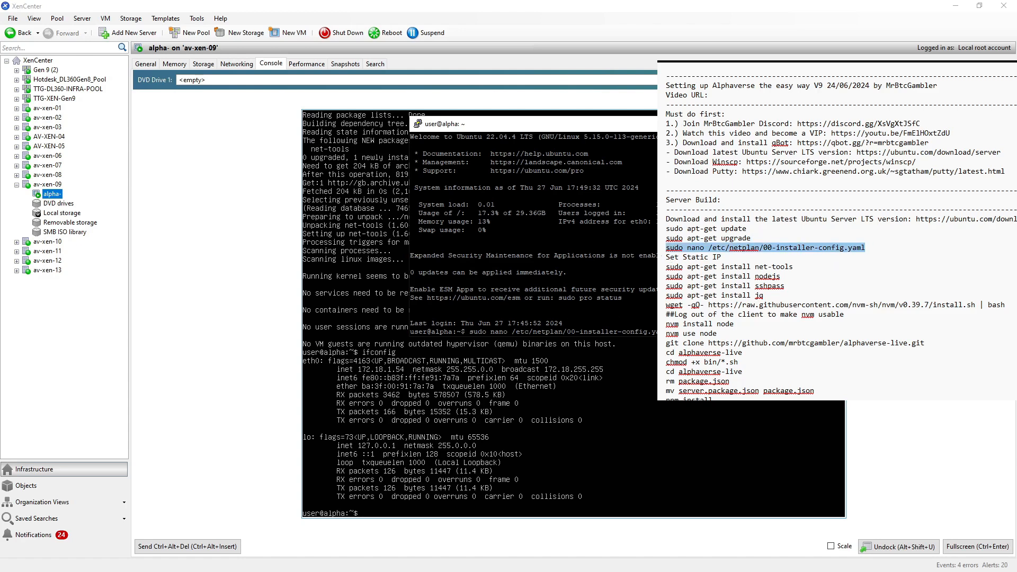
pyautogui.press('Return')
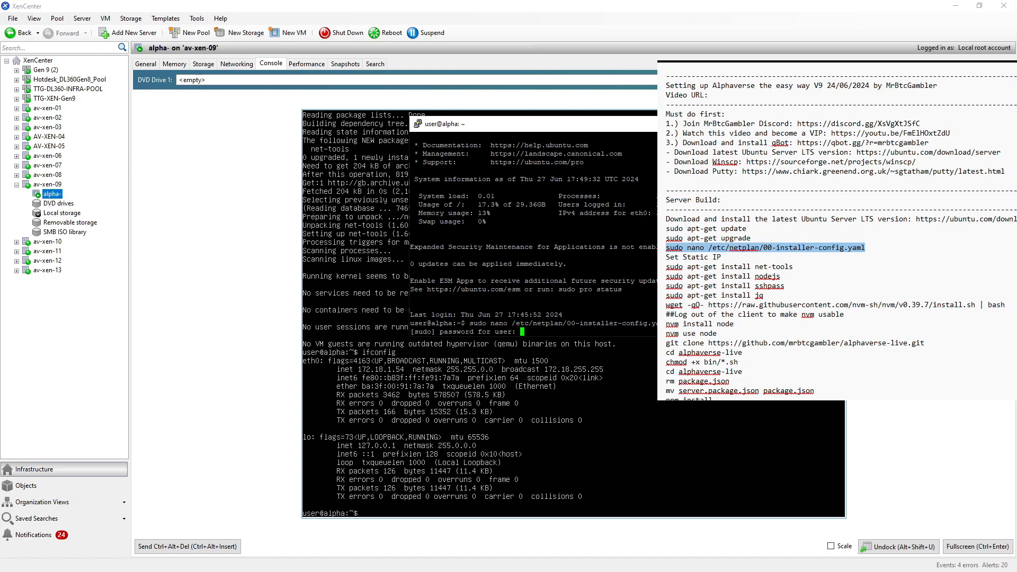
pyautogui.press('Return')
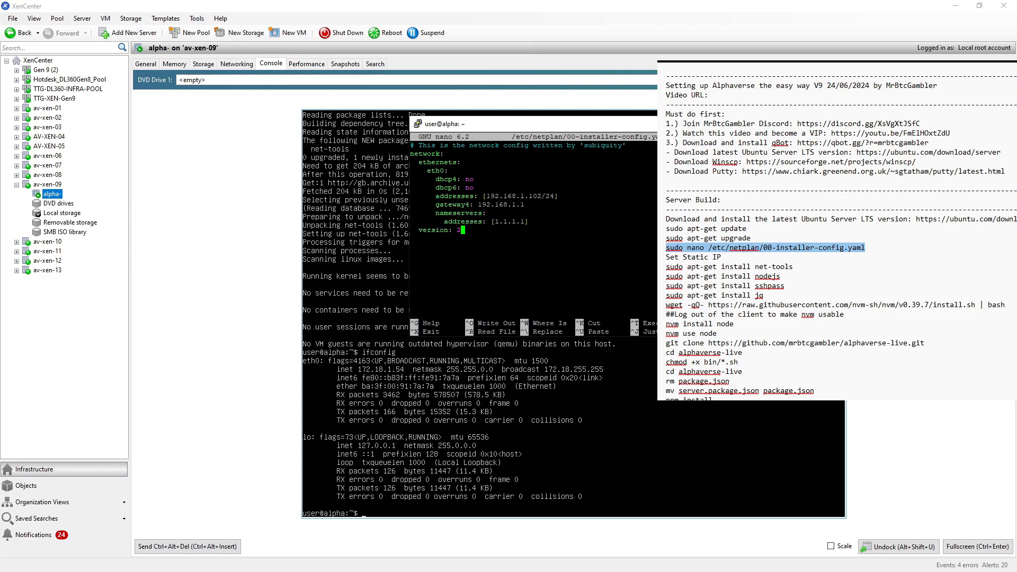
# Set the static eth0 address to 10.0.99.1/16 and the gateway to 10.0.1.1 in the netplan configuration.
pyautogui.press('Up')
pyautogui.press('Up')
pyautogui.press('Up')
pyautogui.press('Up')
pyautogui.press('Right')
pyautogui.press('Right')
pyautogui.press('Right')
pyautogui.press('Right')
pyautogui.press('Right')
pyautogui.press('Right')
pyautogui.press('Right')
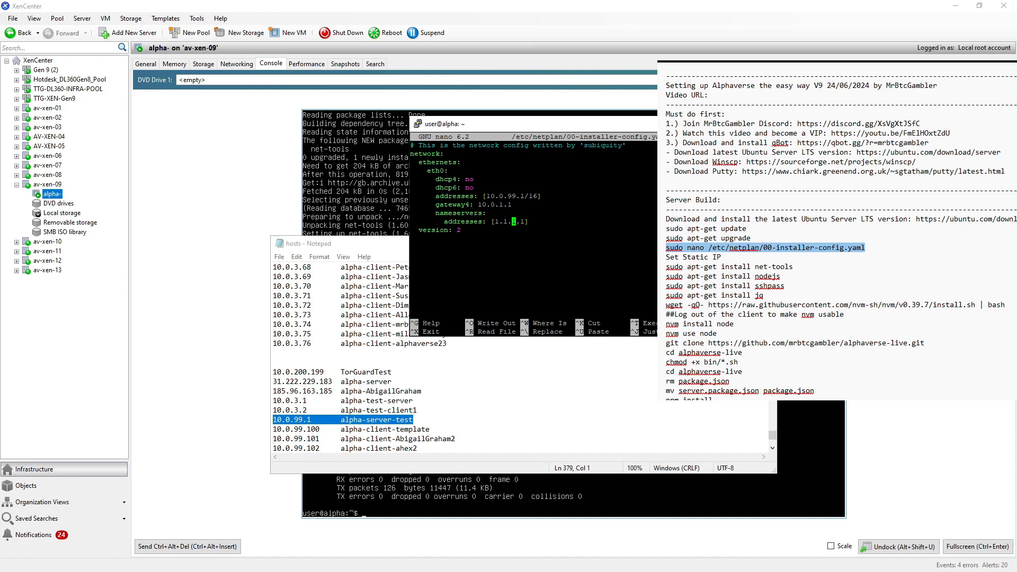
# Save the netplan file under its existing name and activate the configuration with sudo netplan apply.
pyautogui.hotkey('ctrl', 'x')
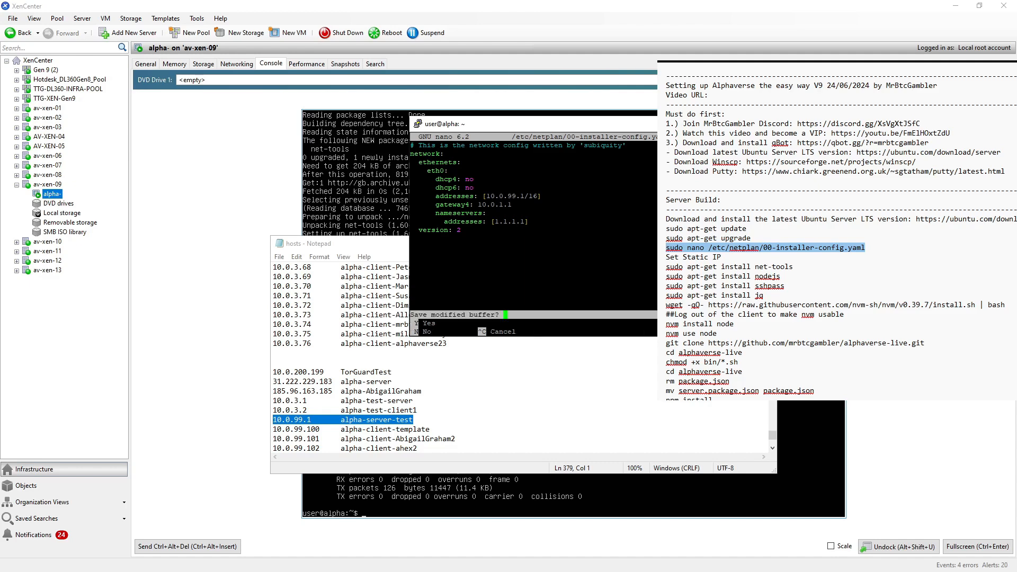
pyautogui.press('y')
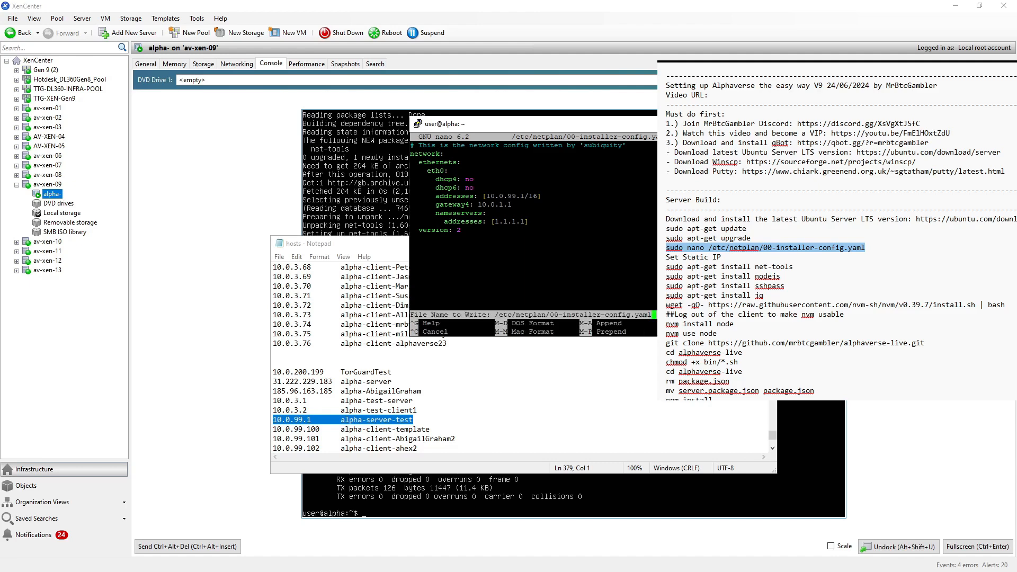
pyautogui.press('Return')
pyautogui.write('s')
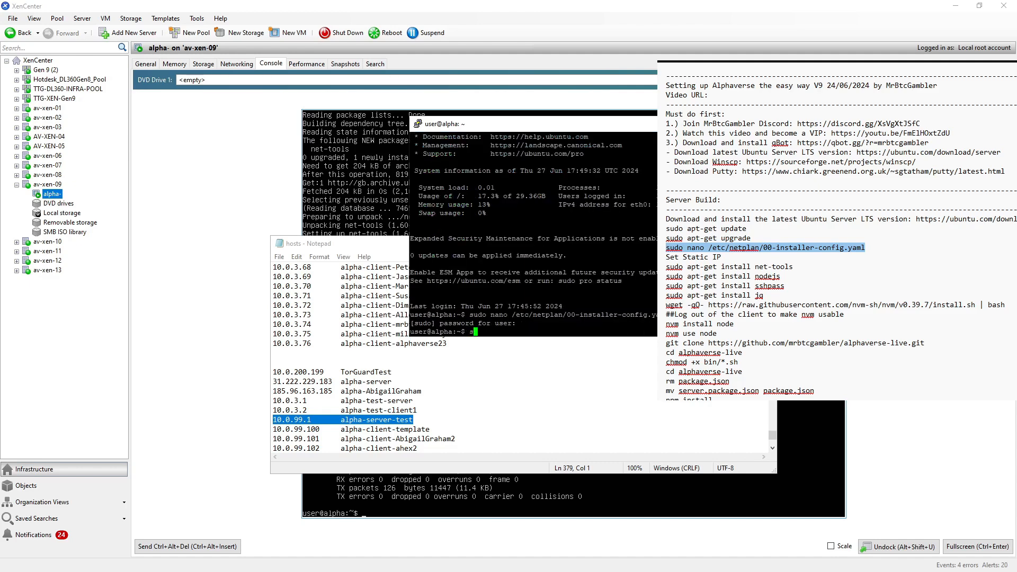
pyautogui.write('udo netplan apply')
pyautogui.press('Return')
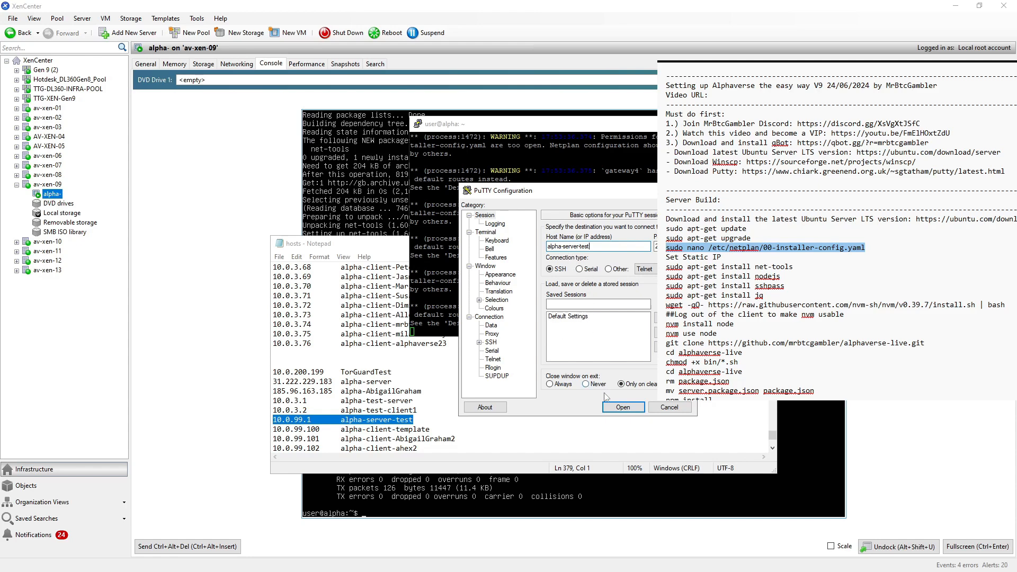
# Connect to alpha-server-test over SSH in PuTTY and log in as user with the account password.
pyautogui.click(622, 407)
pyautogui.write('user')
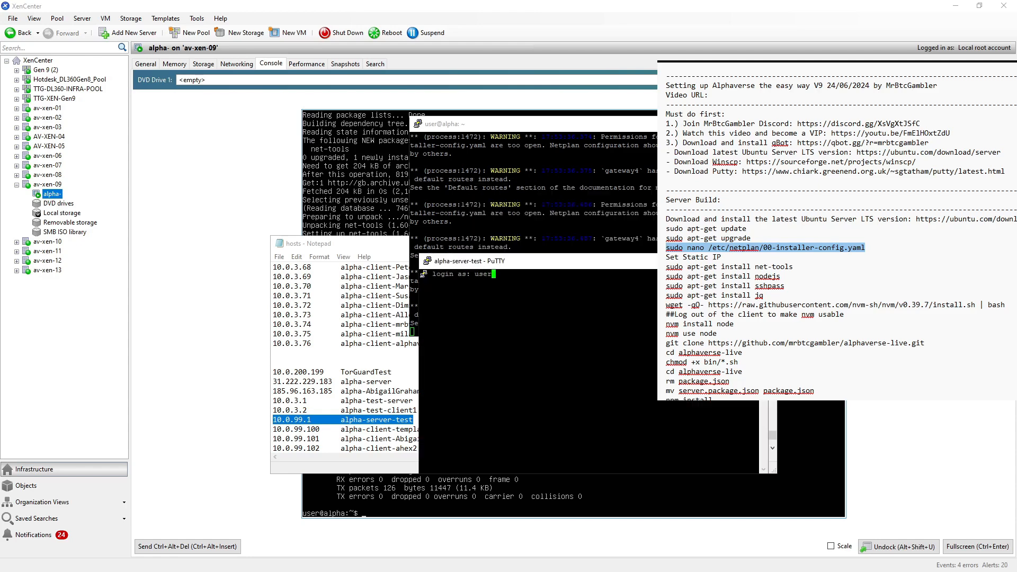
pyautogui.press('Return')
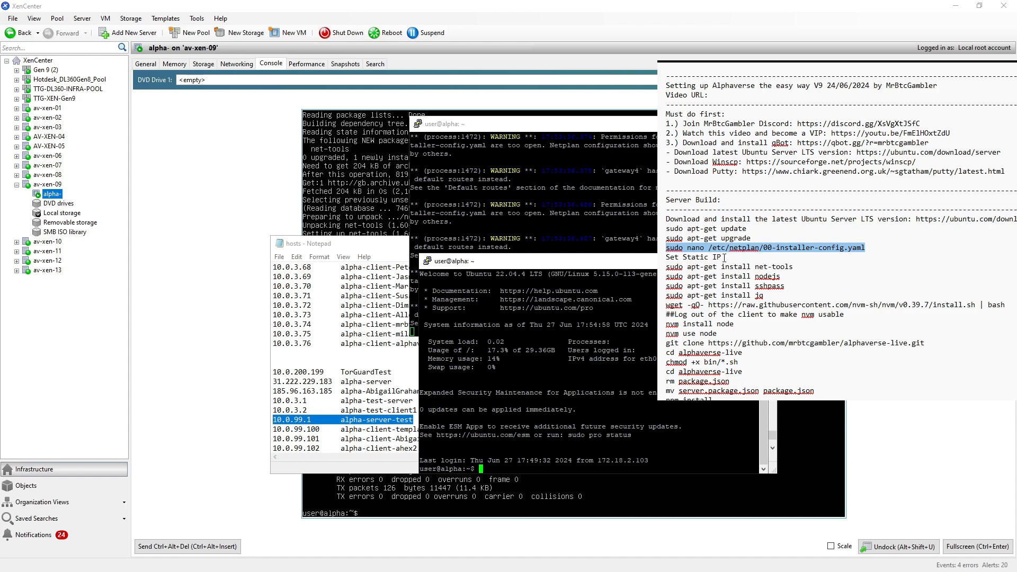
# Copy the nodejs command from the build notes and install nodejs with apt-get in the new session.
pyautogui.click(724, 258)
pyautogui.moveTo(785, 276); pyautogui.dragTo(668, 275)
pyautogui.click(774, 272)
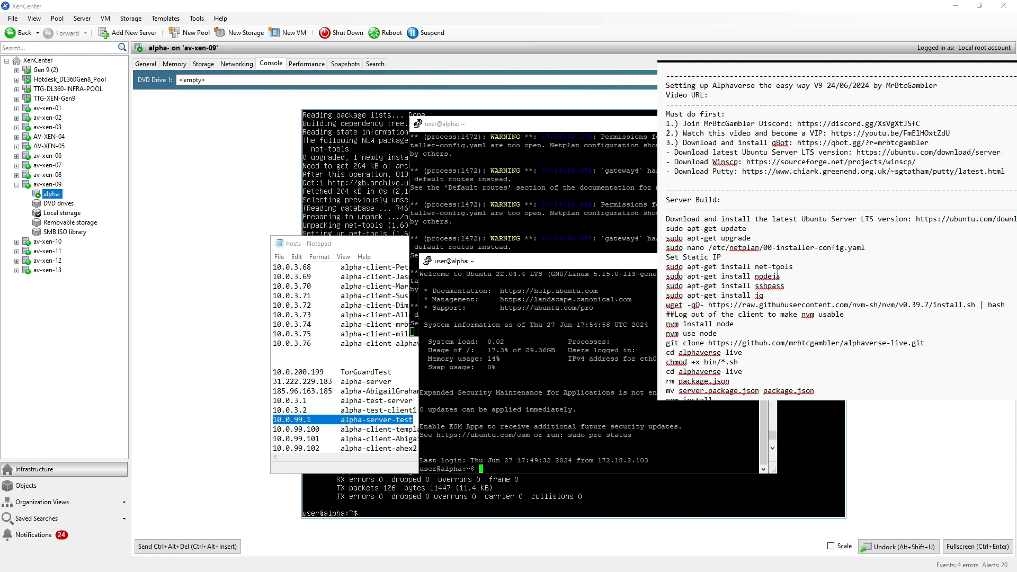
pyautogui.moveTo(780, 276); pyautogui.dragTo(666, 276)
# Copy the sshpass command from the build notes and run sudo apt-get install sshpass in the session.
pyautogui.click(786, 287)
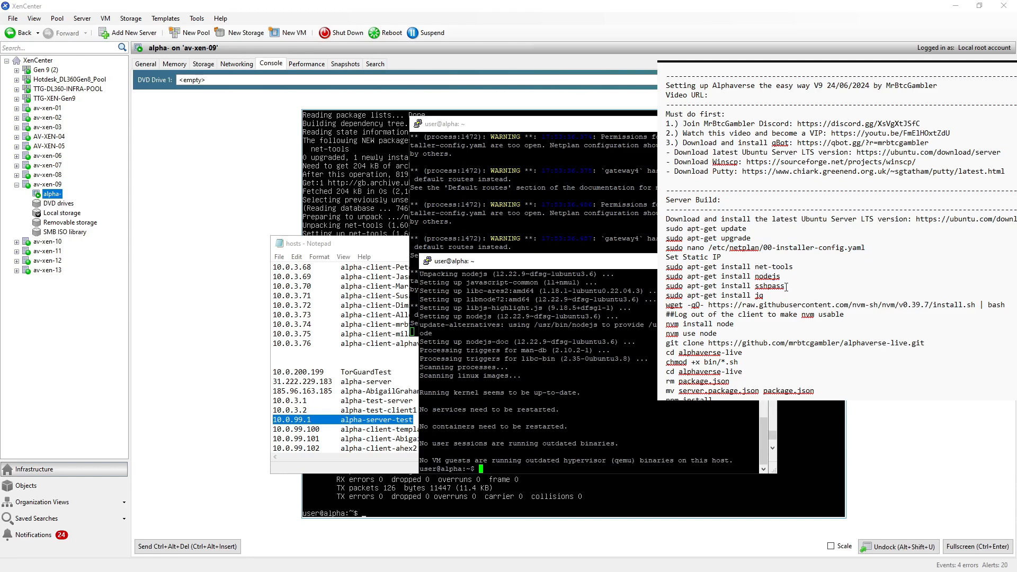
pyautogui.moveTo(785, 286); pyautogui.dragTo(665, 287)
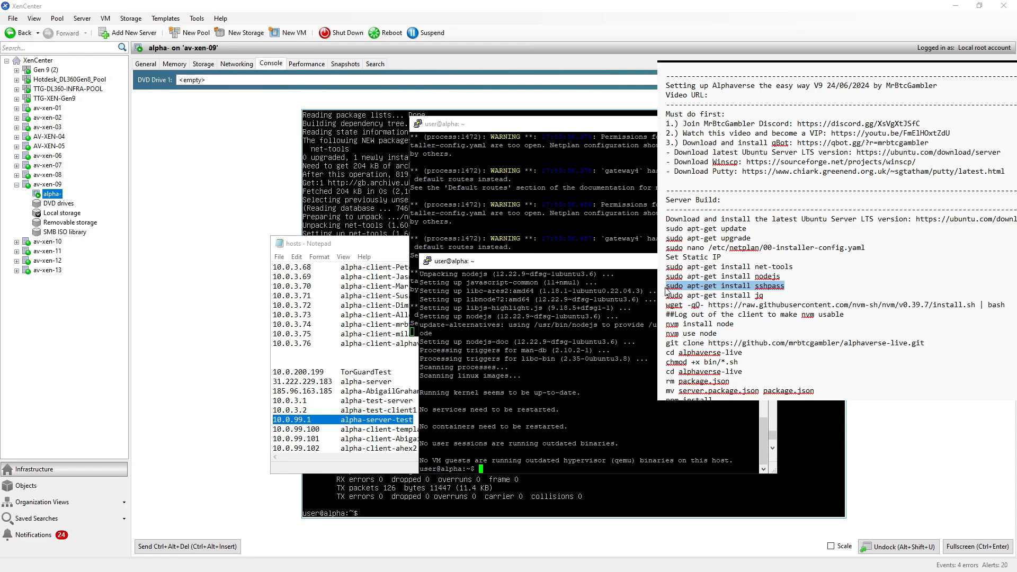
pyautogui.press('shift+Insert')
pyautogui.press('Return')
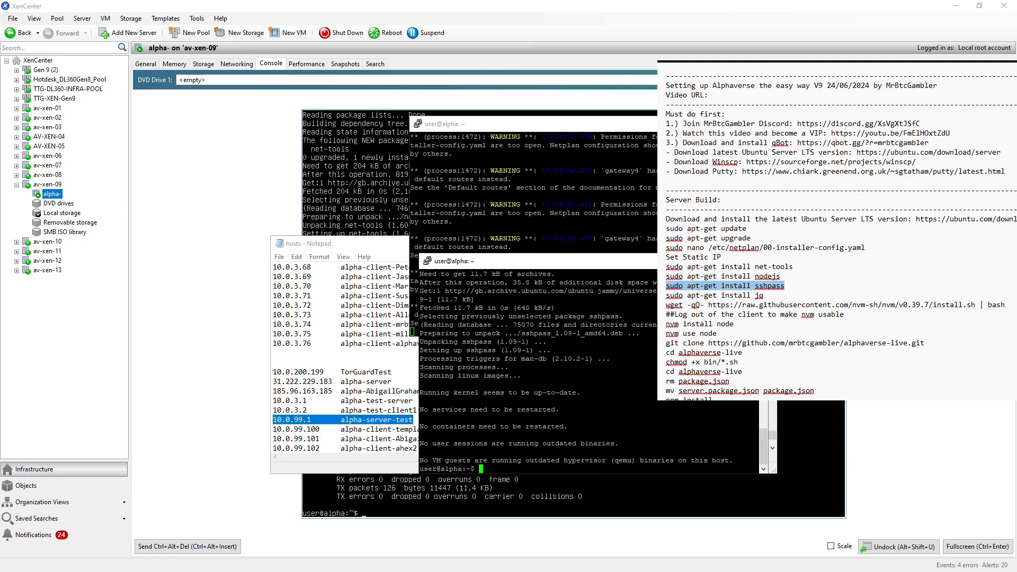
# Copy the jq command from the build notes, run sudo apt-get install jq and accept its additional packages.
pyautogui.moveTo(766, 296); pyautogui.dragTo(665, 298)
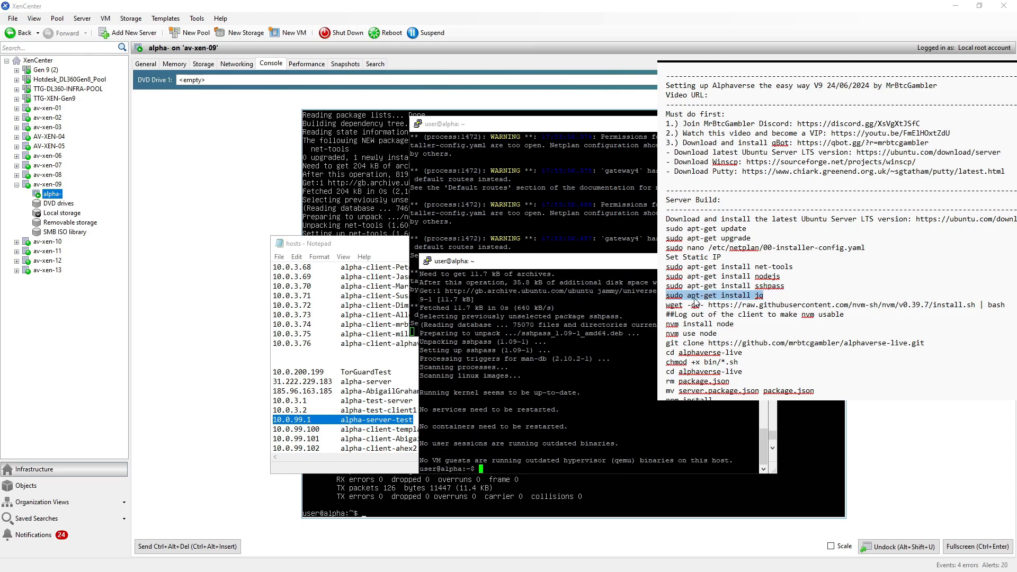
pyautogui.rightClick(535, 447)
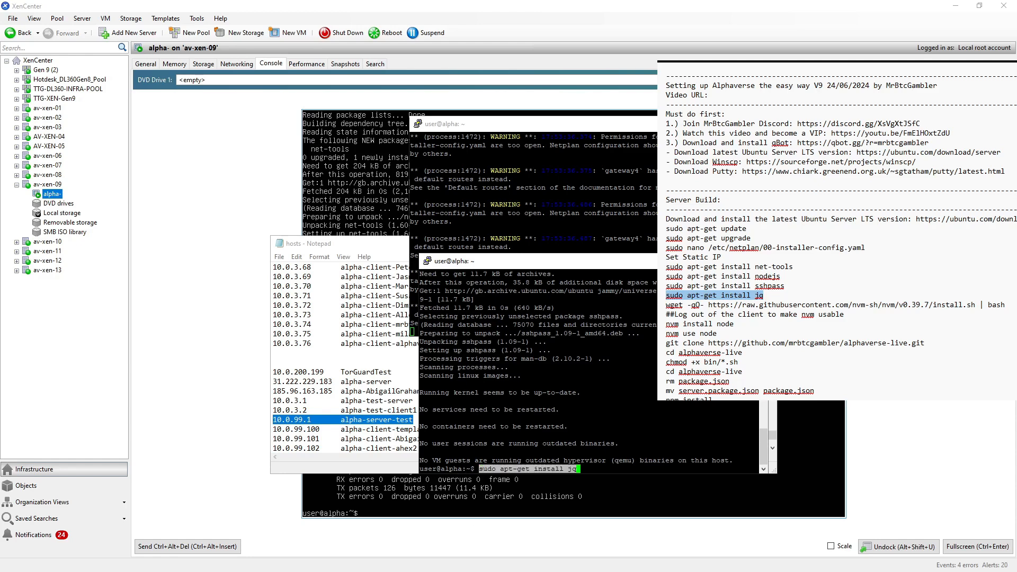
pyautogui.press('Return')
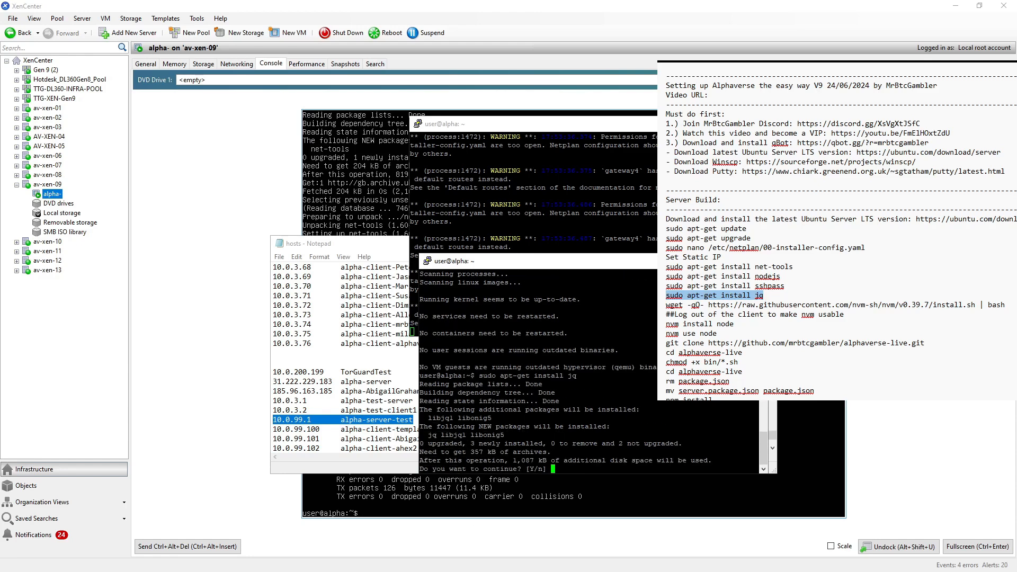
pyautogui.write('y')
pyautogui.press('Return')
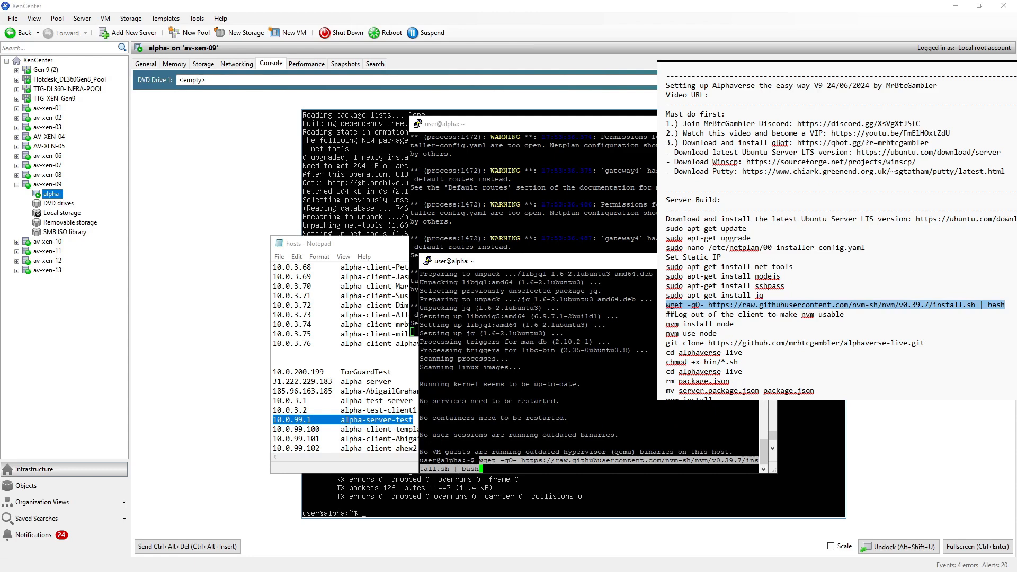
# Run the nvm v0.39.7 install script and reopen the PuTTY session so nvm becomes usable.
pyautogui.press('Return')
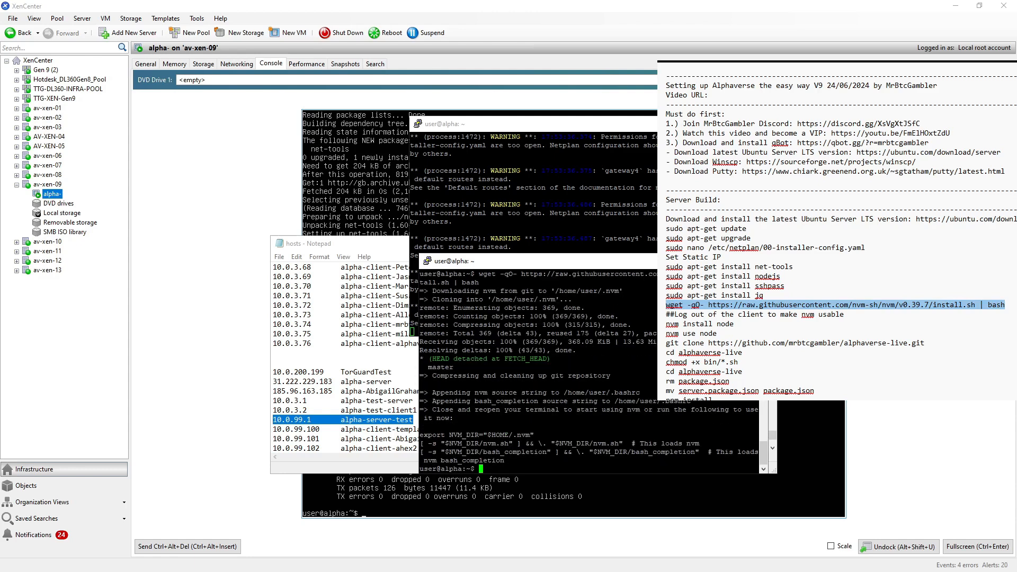
pyautogui.click(427, 261)
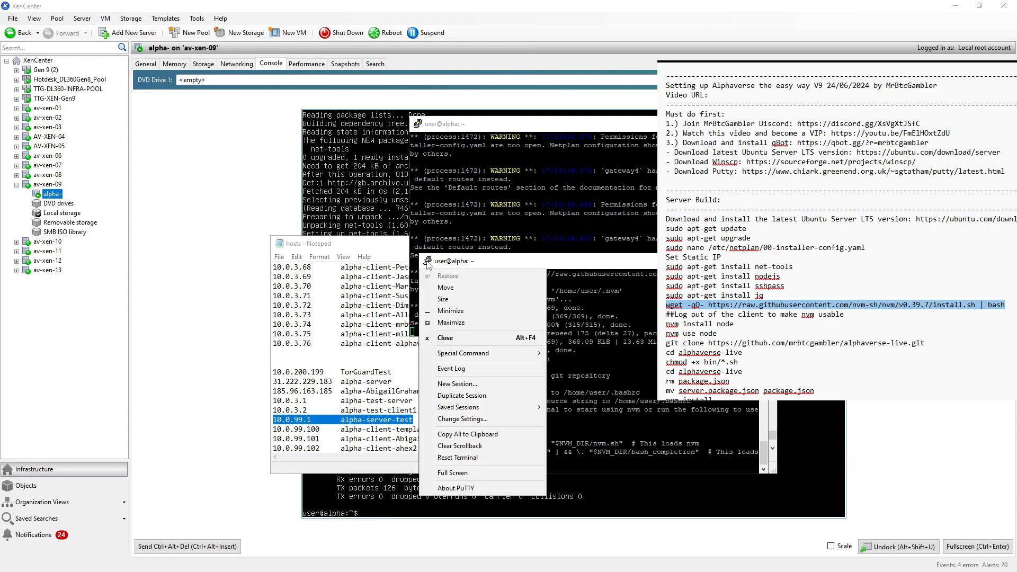
pyautogui.click(470, 386)
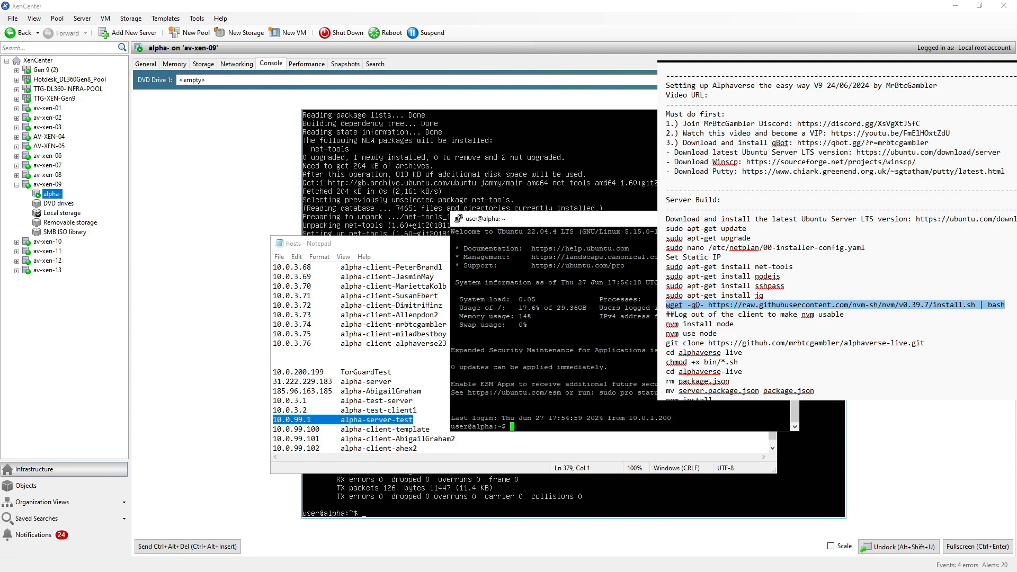
pyautogui.moveTo(847, 314); pyautogui.dragTo(711, 324)
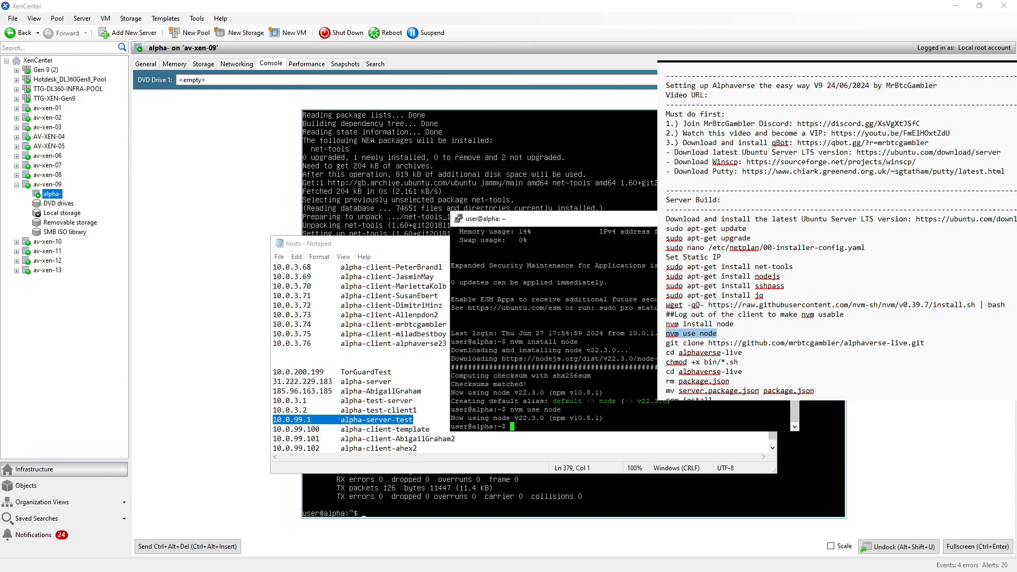
pyautogui.moveTo(925, 343)
pyautogui.mouseDown()
pyautogui.moveTo(666, 324)
pyautogui.moveTo(665, 343)
pyautogui.mouseUp()
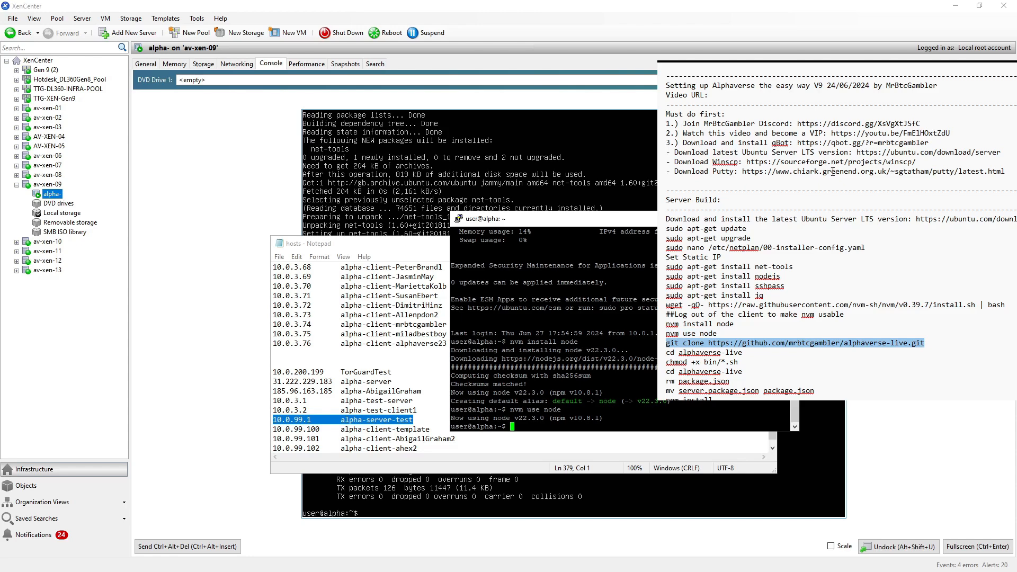
pyautogui.rightClick(623, 412)
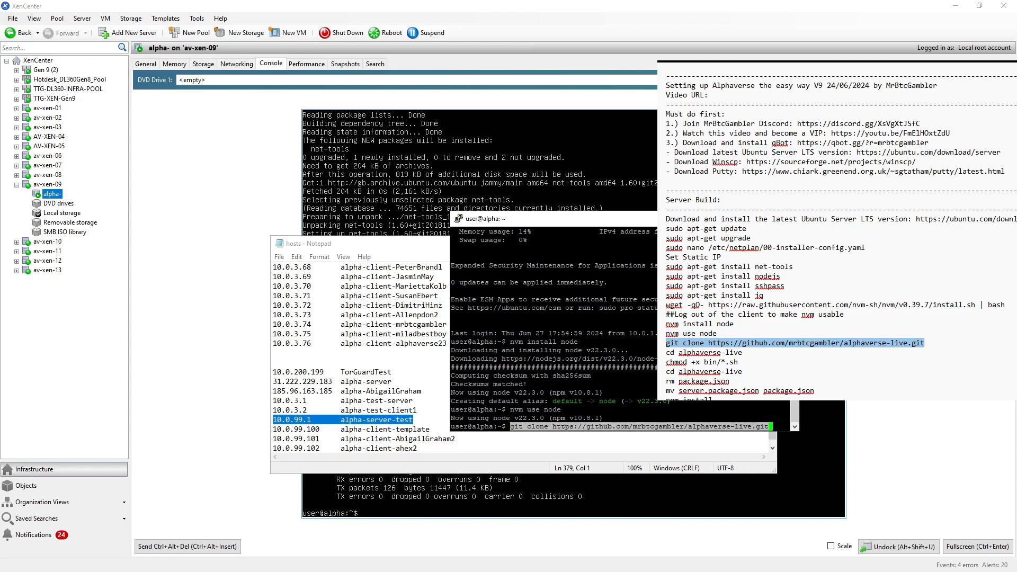
pyautogui.press('Return')
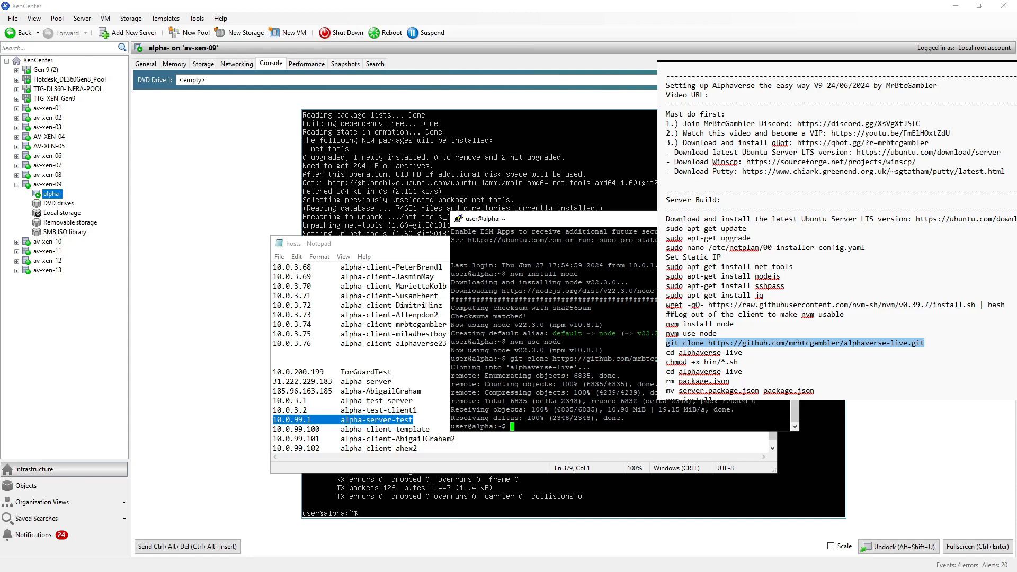
# Change into the alphaverse-live directory and make its scripts executable with chmod +x bin/*.sh.
pyautogui.write('cd alphaverse-live/')
pyautogui.press('Return')
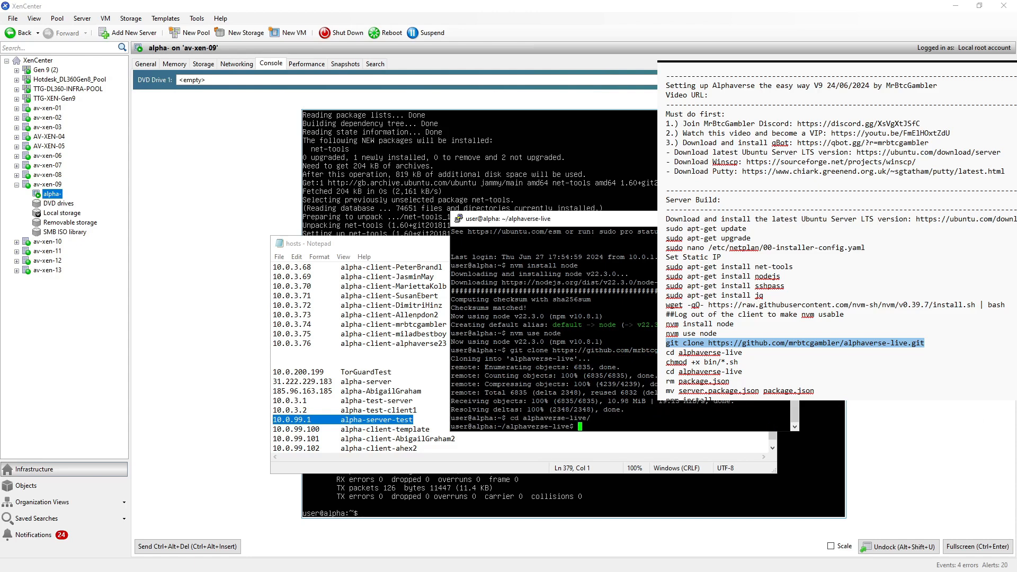
pyautogui.moveTo(738, 363)
pyautogui.mouseDown()
pyautogui.moveTo(669, 354)
pyautogui.moveTo(667, 363)
pyautogui.mouseUp()
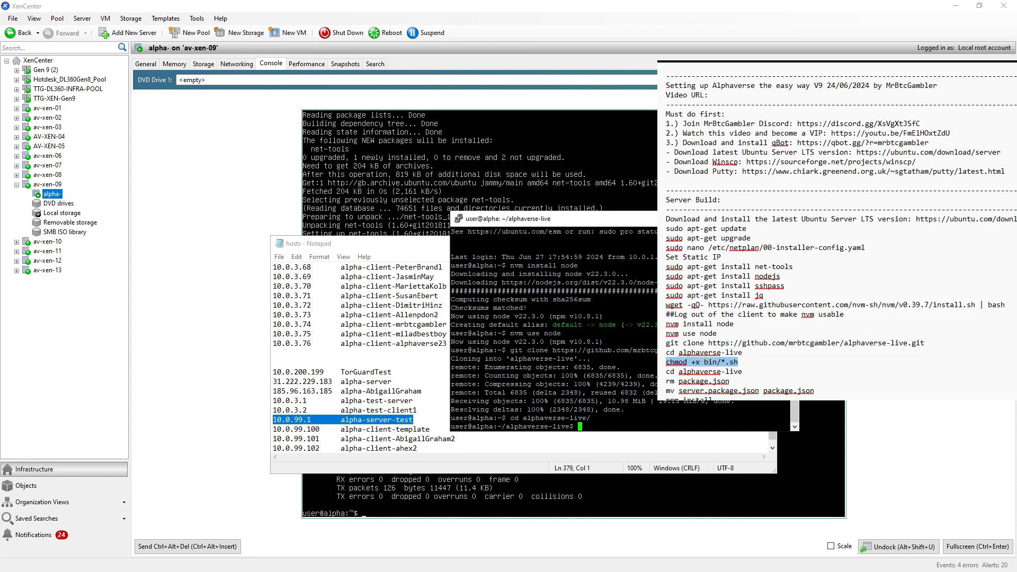
pyautogui.rightClick(611, 427)
pyautogui.press('Return')
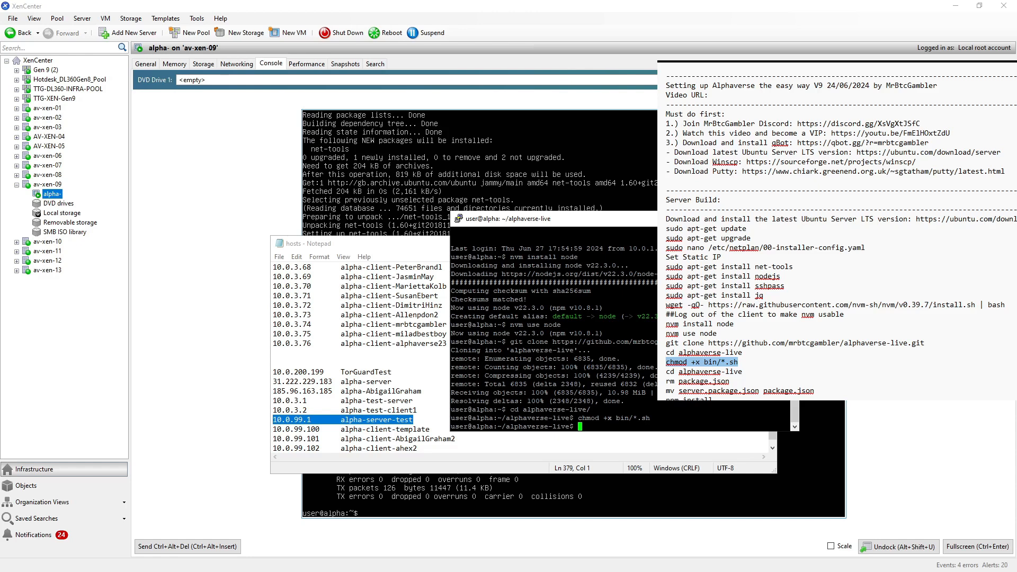
# Remove the repeated cd alphaverse-live line after the chmod command in the build notes.
pyautogui.press('Delete')
pyautogui.scroll(-4, 698, 349)
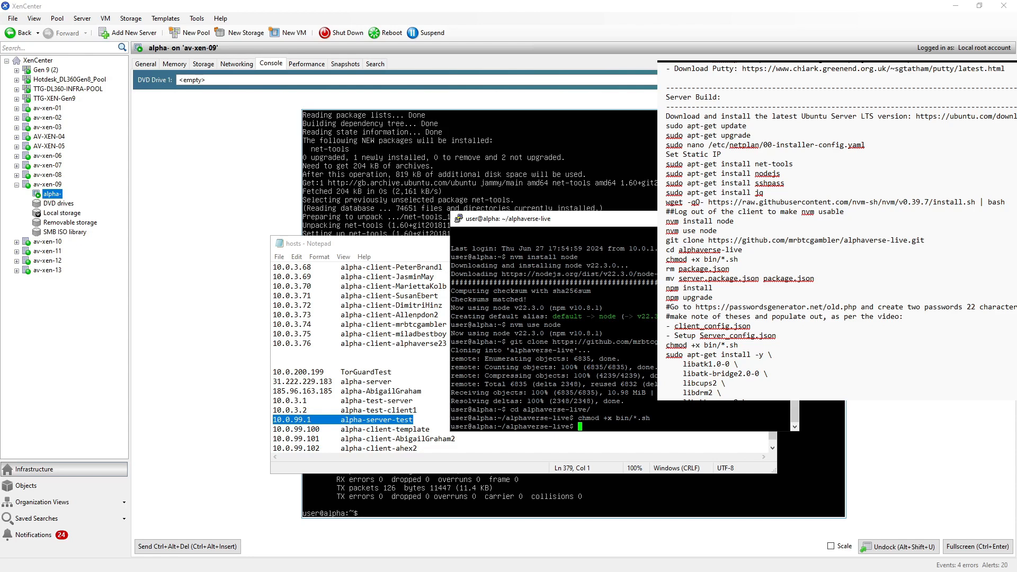
pyautogui.click(81, 470)
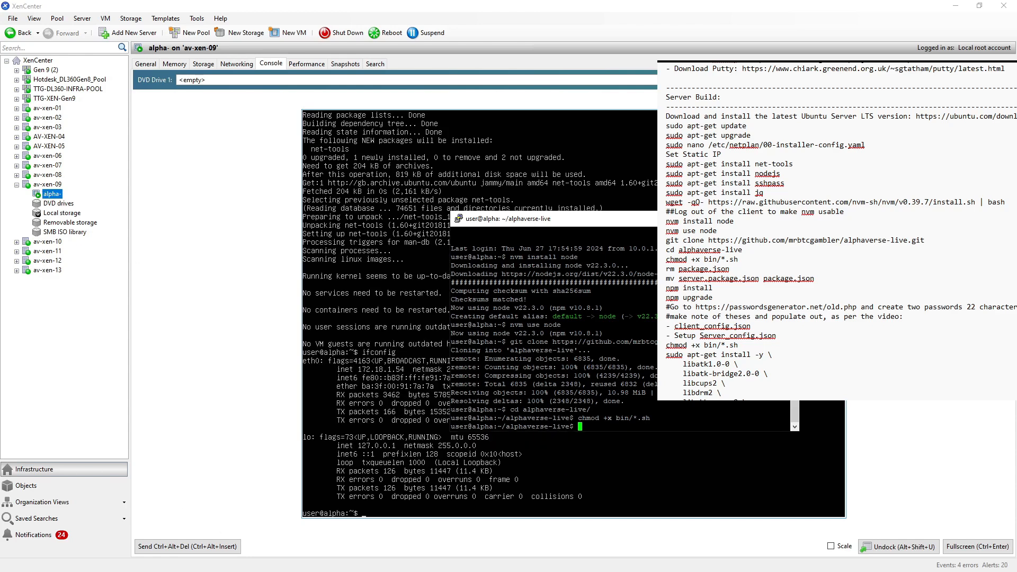
# Return to the home directory and change into Downloads/LinuxGuestTools-7.20.2-1.
pyautogui.write('cd')
pyautogui.press('Return')
pyautogui.write('cd Downloads/')
pyautogui.press('Return')
pyautogui.write('cd LinuxGuestTools-7.20.2-1/')
pyautogui.press('Return')
# Run sudo ./install.sh with the sudo password, accept the guest utilities changes and reboot the VM with sudo reboot now.
pyautogui.write('s')
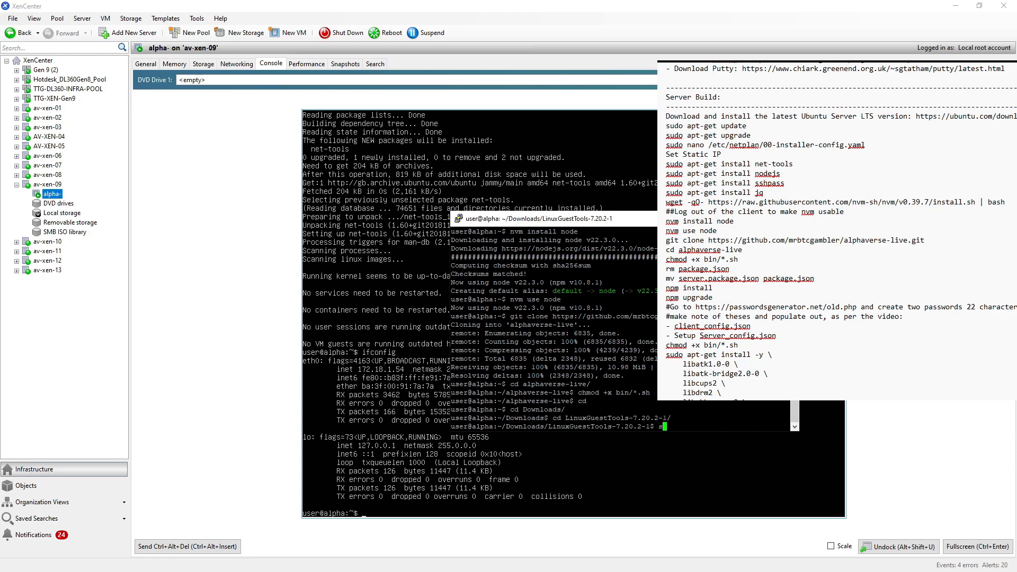
pyautogui.write('udo ./install.sh')
pyautogui.press('Return')
pyautogui.press('Return')
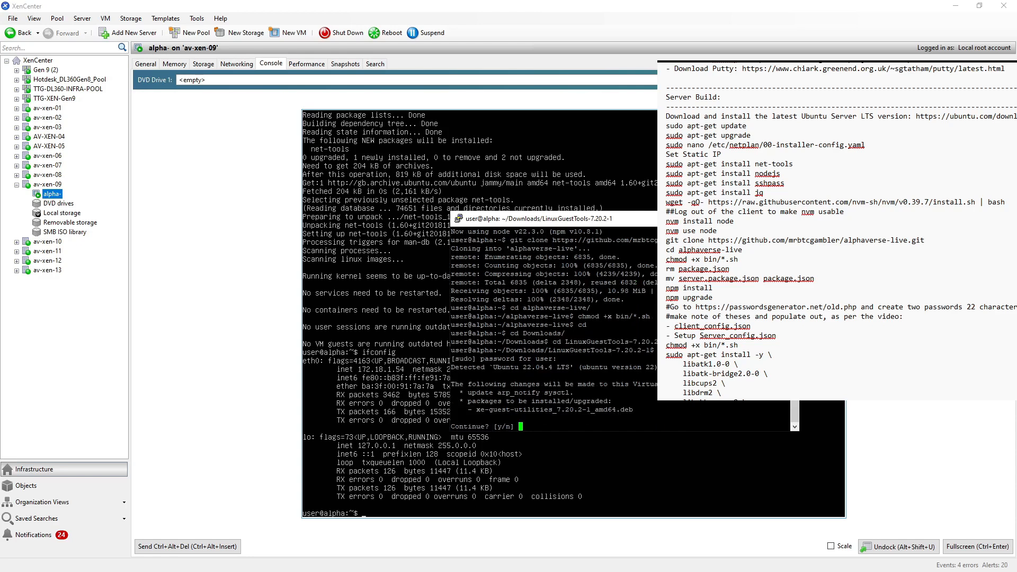
pyautogui.write('y')
pyautogui.press('Return')
pyautogui.write('sudo reboot now')
pyautogui.press('Return')
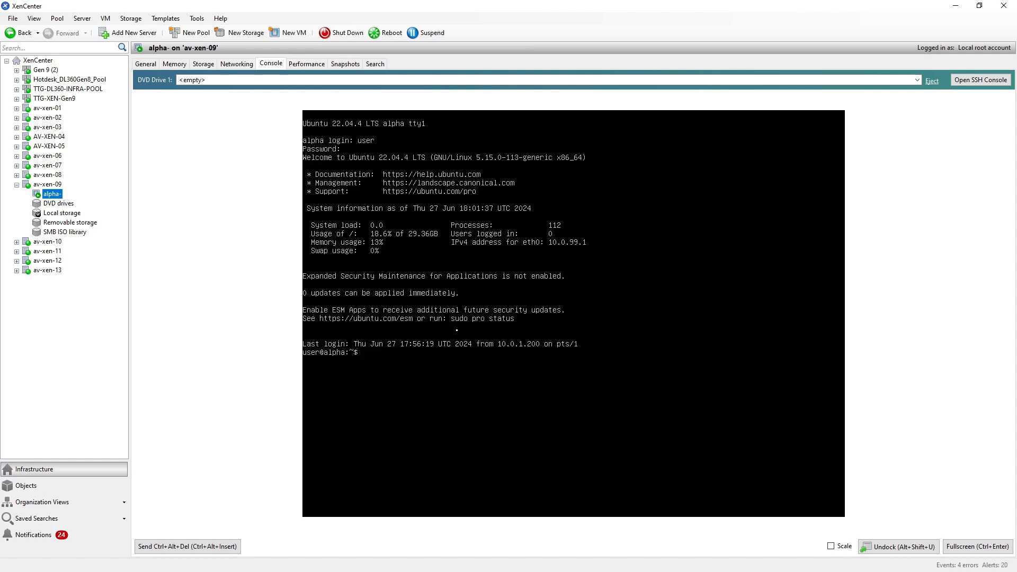
# In the VM console, edit /etc/hosts with nano, replacing everything below the alpha- entry with "10.0.99.1 alpha-server-test", and save it.
pyautogui.write('ud')
pyautogui.write('sudo nano /etc/hosts')
pyautogui.press('Return')
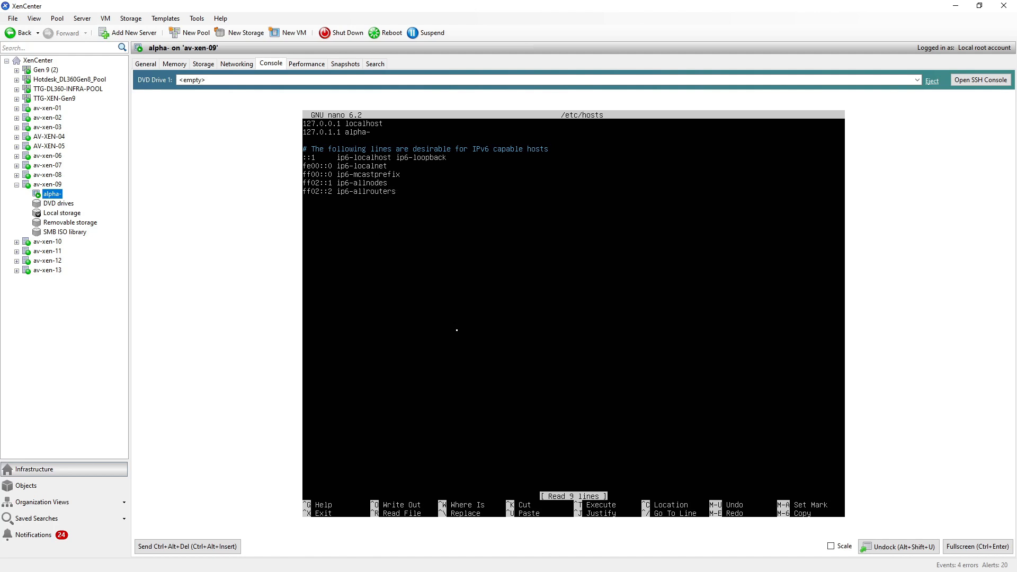
pyautogui.hotkey('ctrl', 'k')
pyautogui.hotkey('ctrl', 'k')
pyautogui.hotkey('ctrl', 'k')
pyautogui.hotkey('ctrl', 'k')
pyautogui.hotkey('ctrl', 'k')
pyautogui.hotkey('ctrl', 'k')
pyautogui.hotkey('ctrl', 'k')
pyautogui.hotkey('ctrl', 'k')
pyautogui.write('10.0.99.1 alpha-server-test')
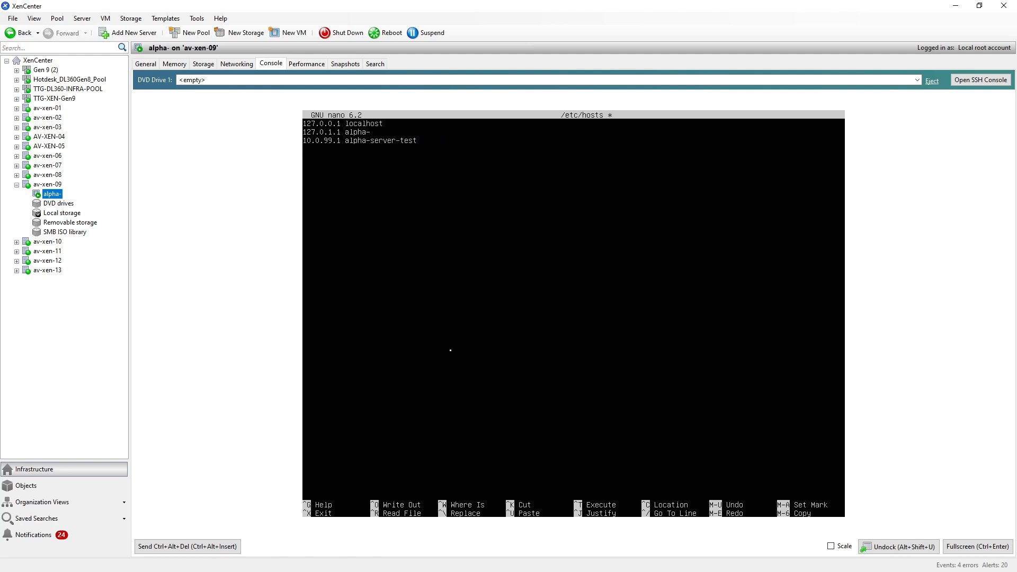
pyautogui.hotkey('ctrl', 'x')
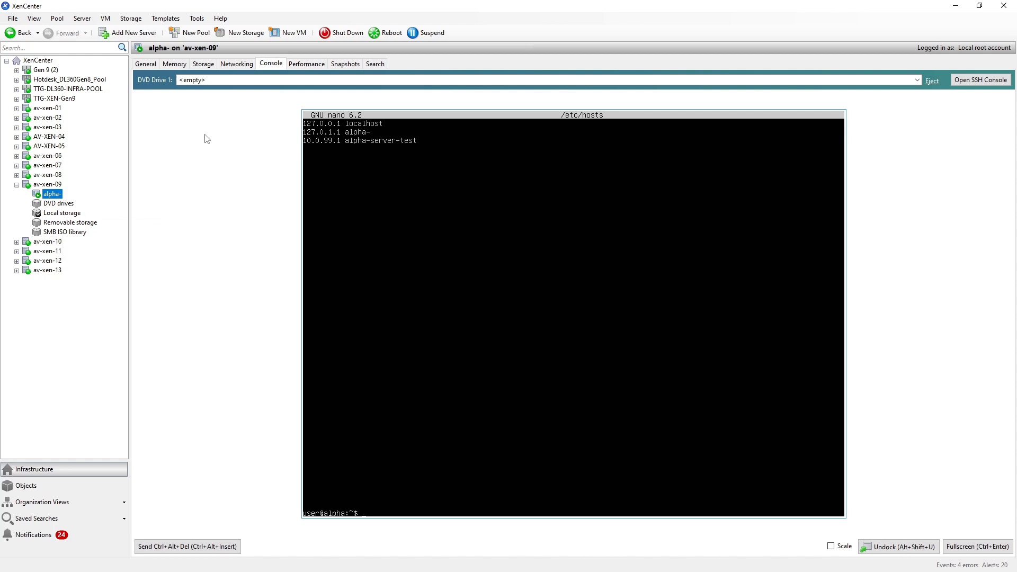
# Shut down the alpha- VM and convert it to a template.
pyautogui.click(146, 64)
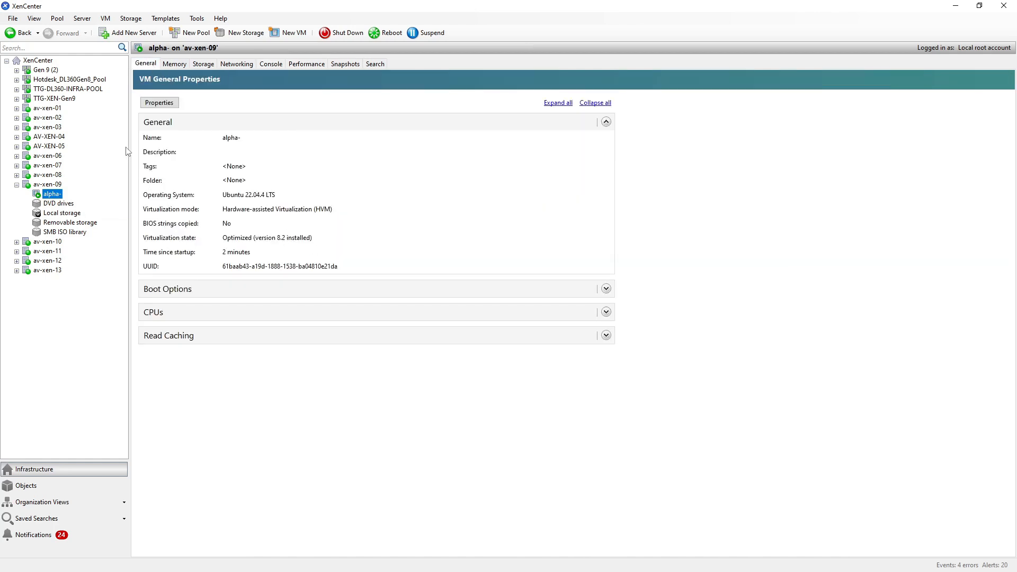
pyautogui.click(271, 64)
pyautogui.click(344, 33)
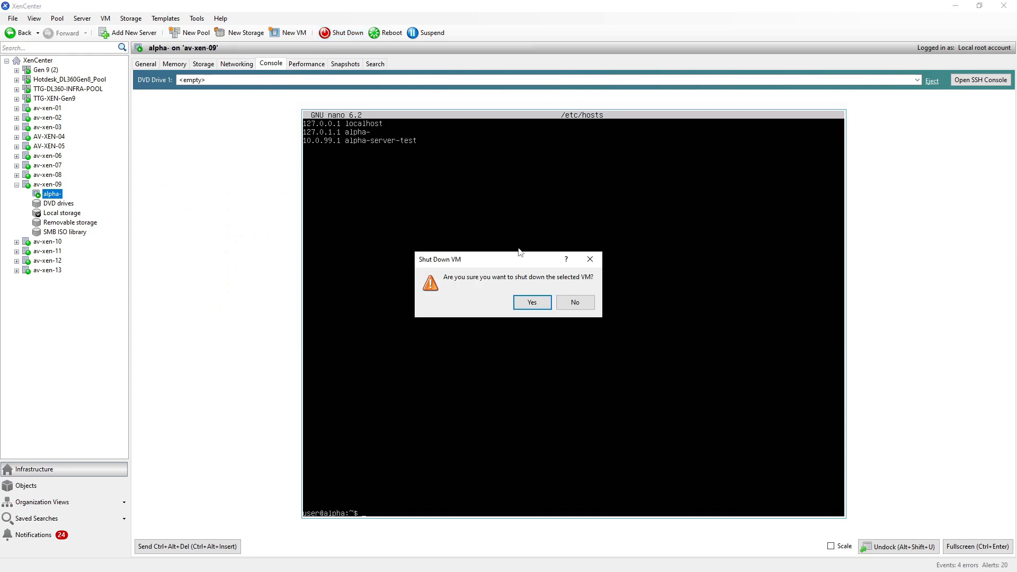
pyautogui.click(521, 300)
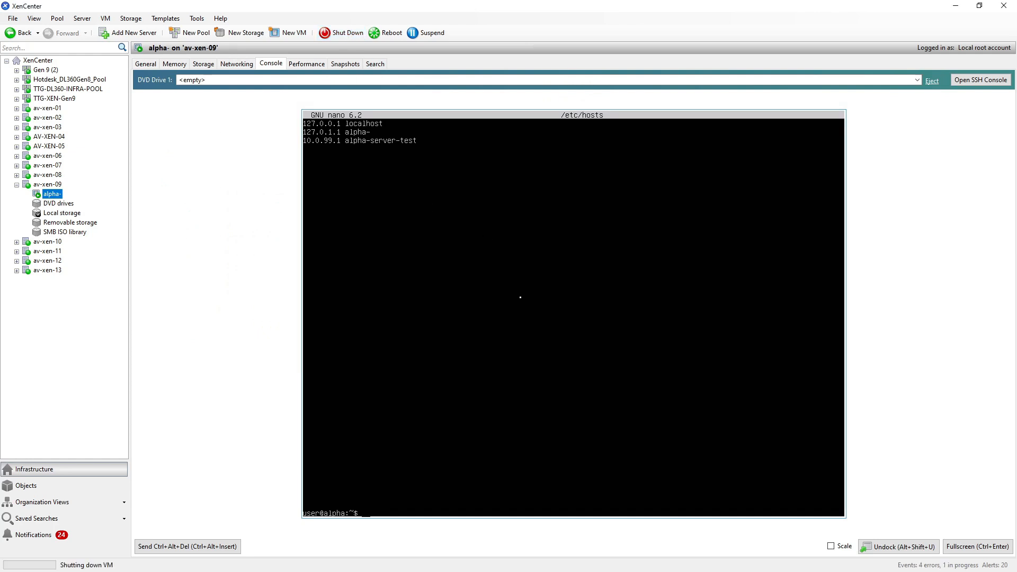
pyautogui.rightClick(59, 197)
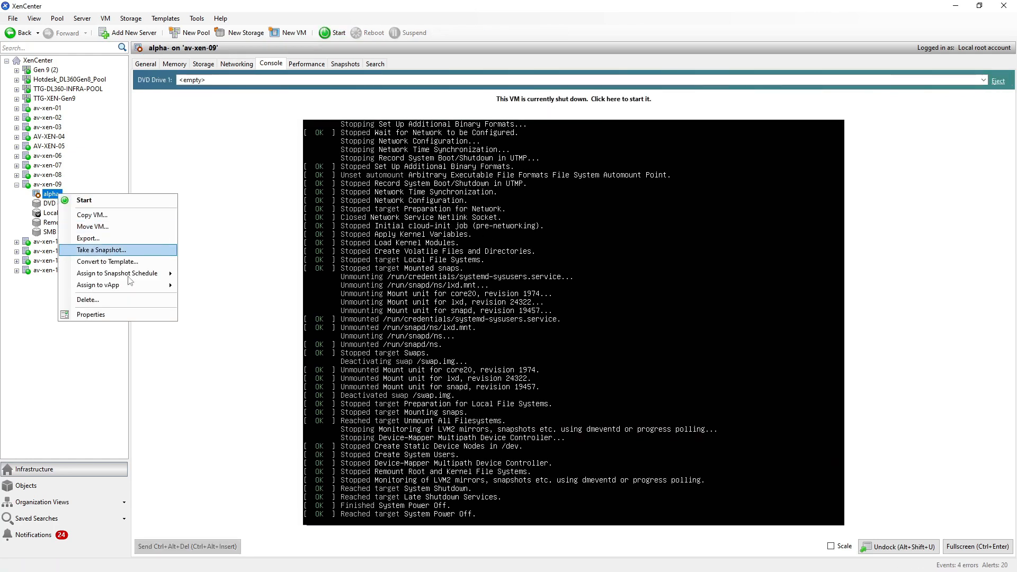
pyautogui.click(90, 262)
# Create a new VM named alpha-server-test from the alpha- template.
pyautogui.rightClick(47, 236)
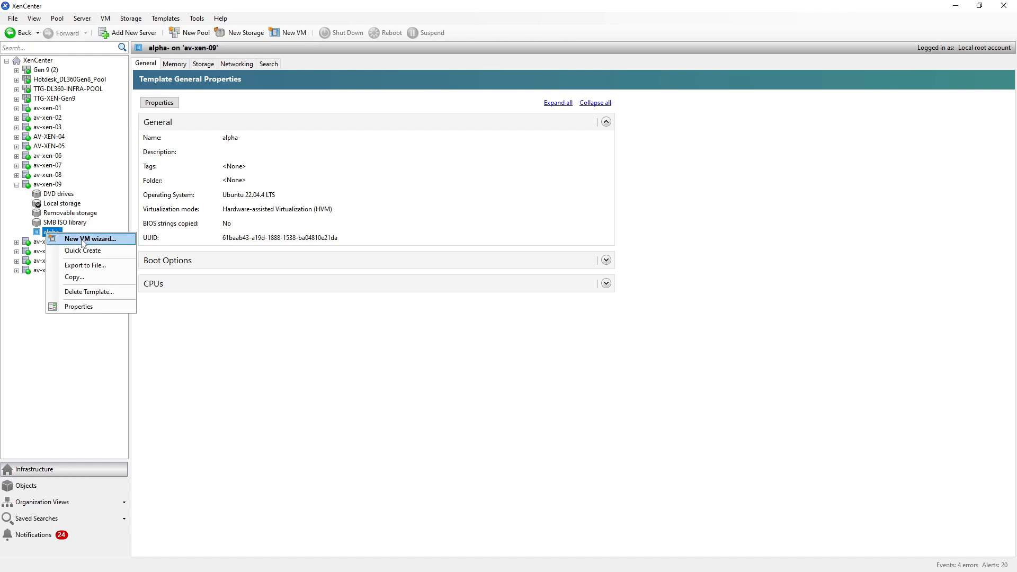
pyautogui.click(84, 240)
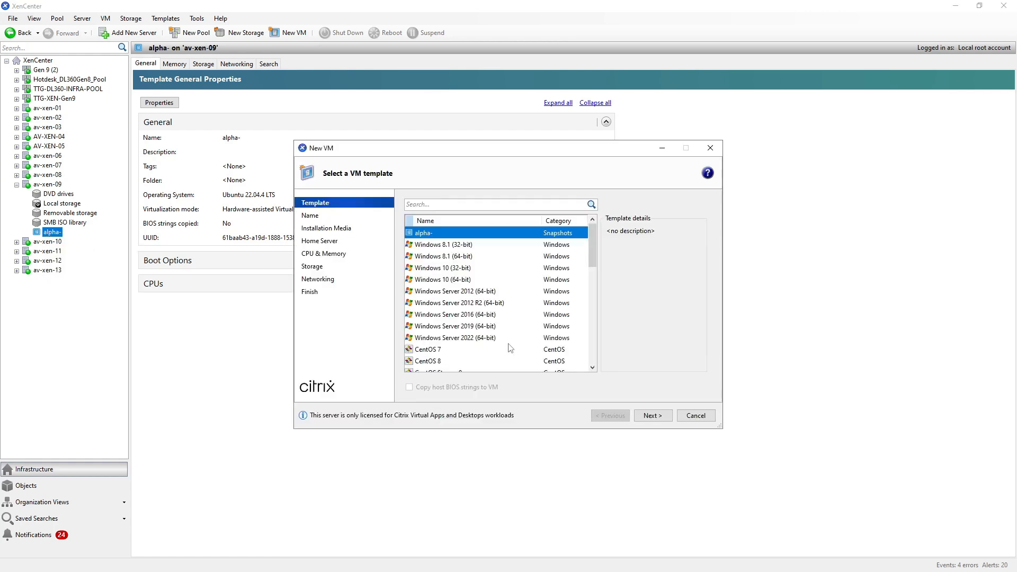
pyautogui.click(650, 417)
pyautogui.write('alpha-server-test')
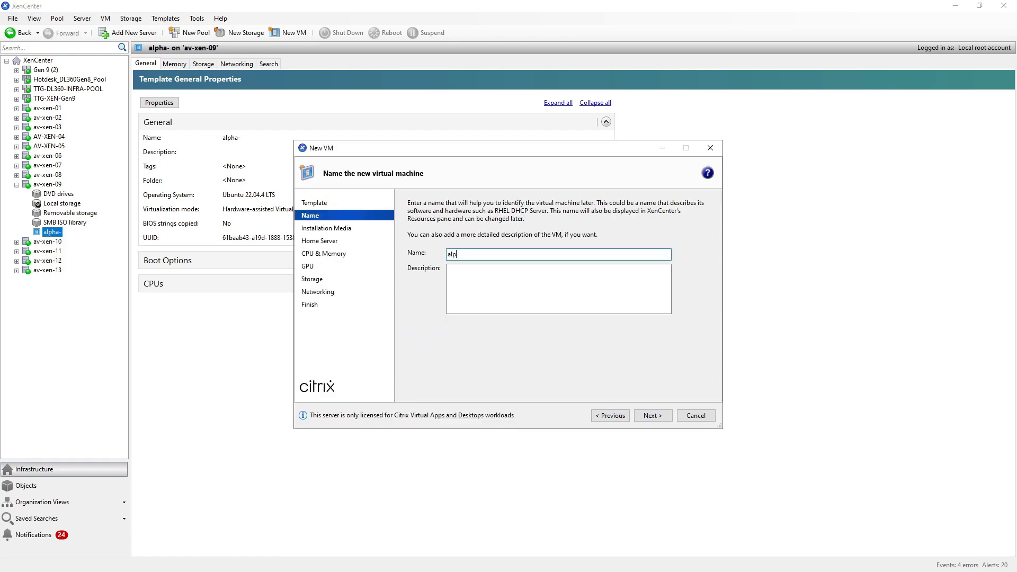
pyautogui.click(652, 415)
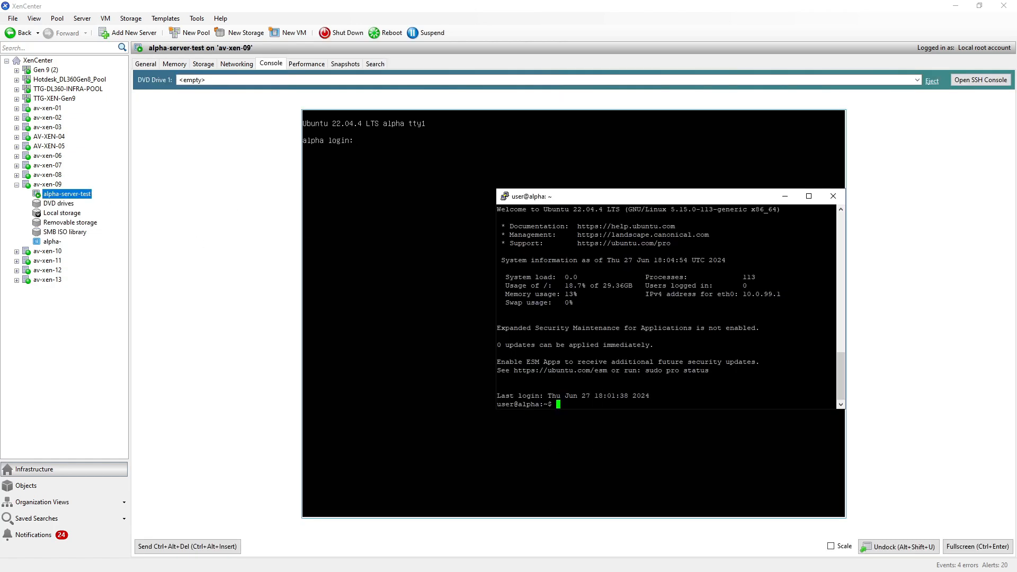
# Set the new VM's hostname to alpha-server-test with sudo hostnamectl, entering the sudo password.
pyautogui.write('sudo hostnamectl hostname alpha-server-test')
pyautogui.press('Return')
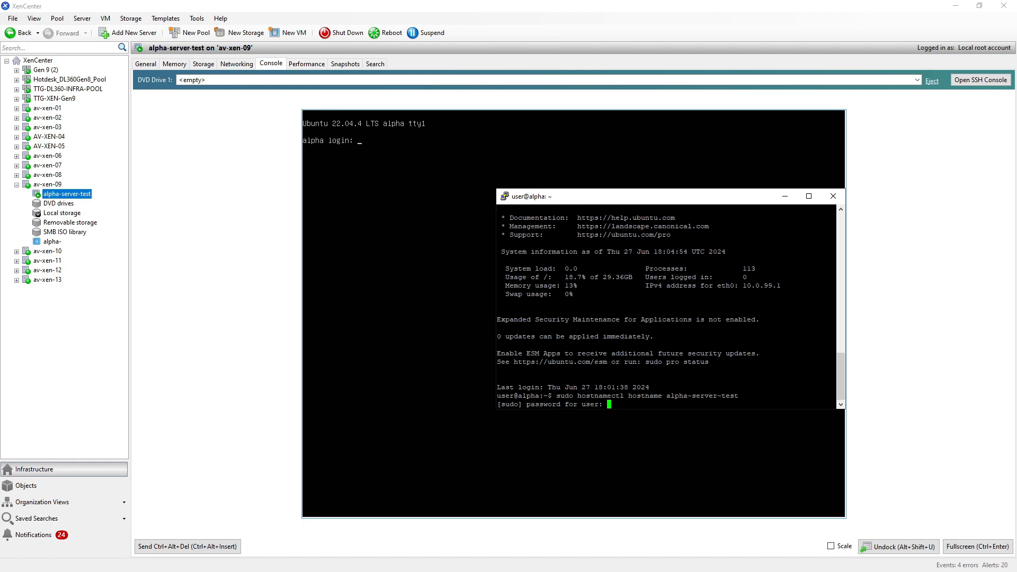
pyautogui.press('Return')
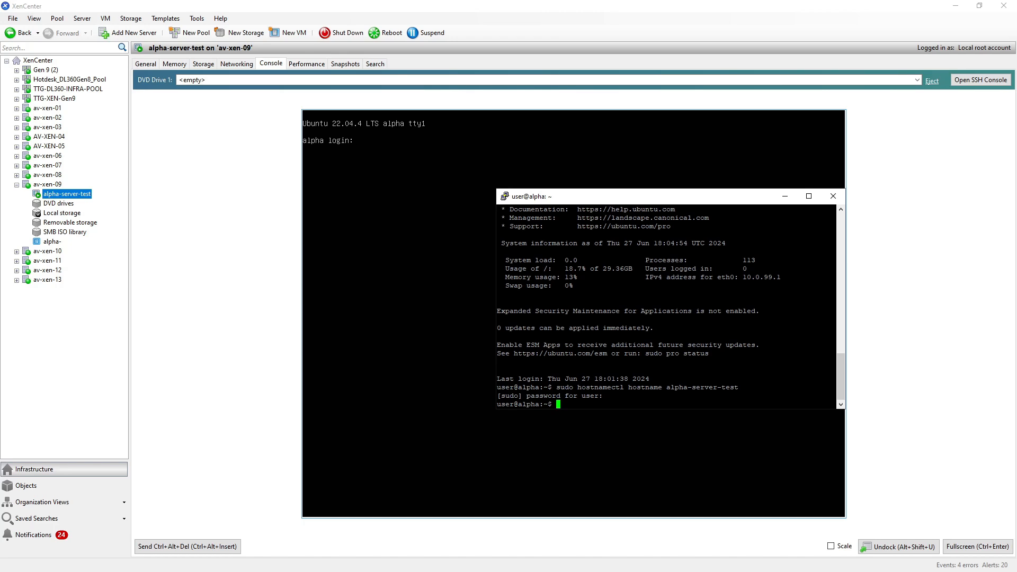
# Switch to VS Code and examine package.json, server.package.json and server_config.json in the alphaverse-live project.
pyautogui.hotkey('alt', 'Tab')
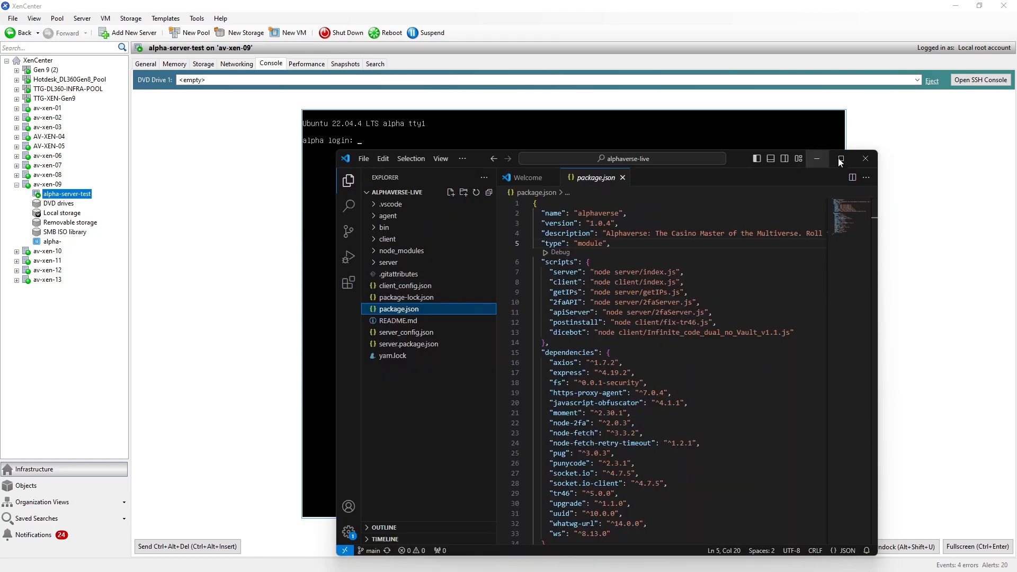
pyautogui.click(840, 156)
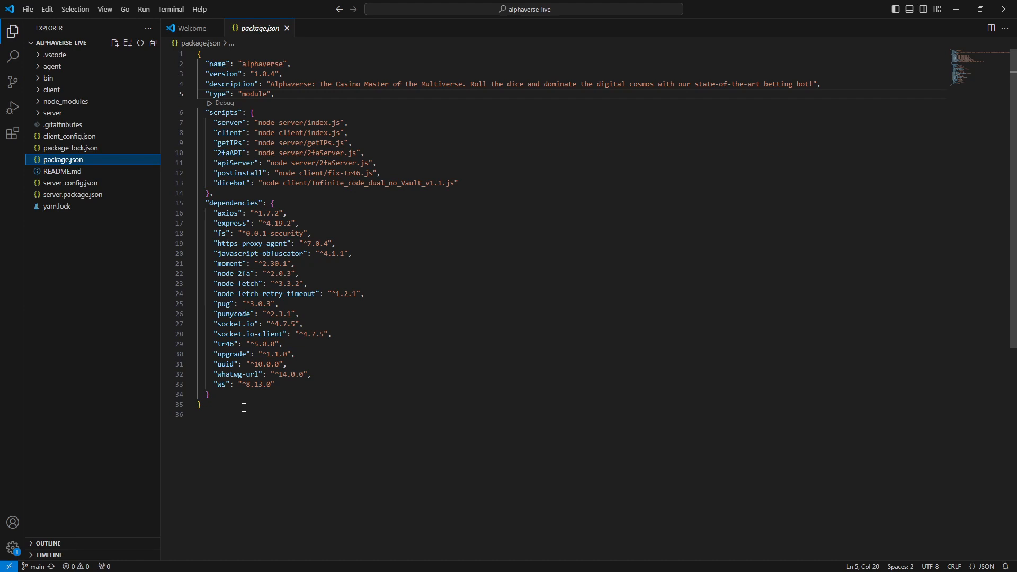
pyautogui.click(78, 197)
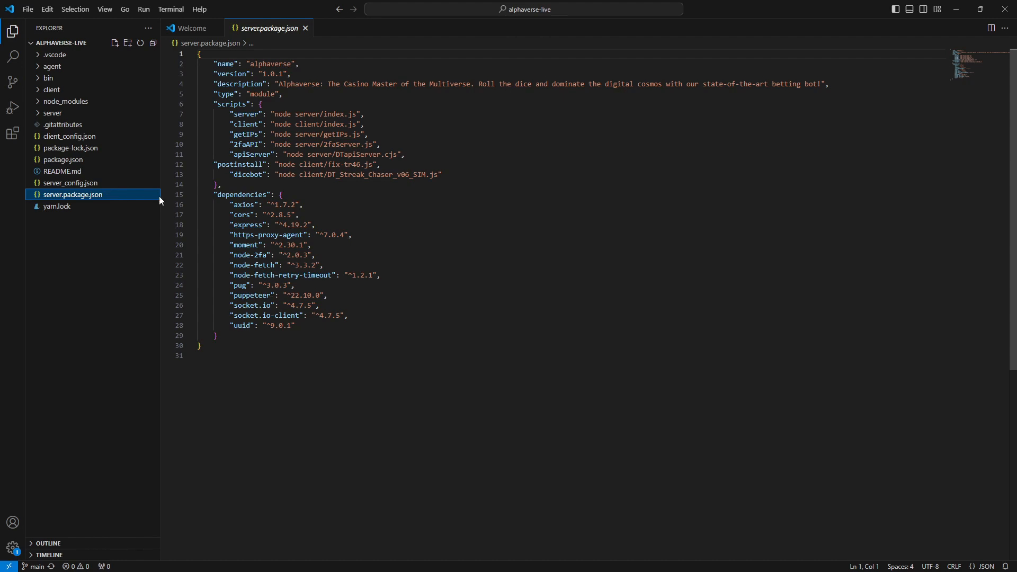
pyautogui.click(81, 184)
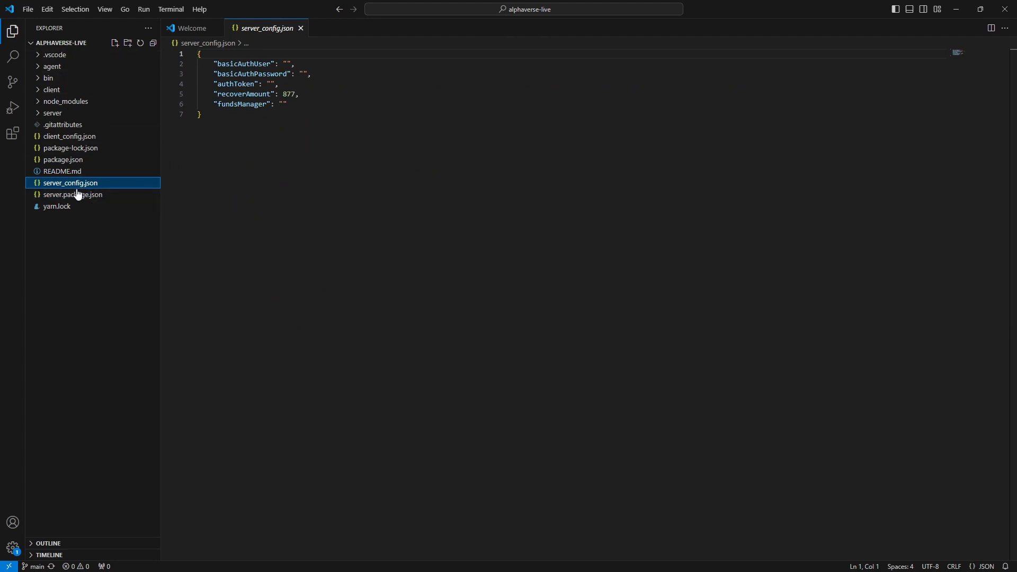
pyautogui.click(78, 195)
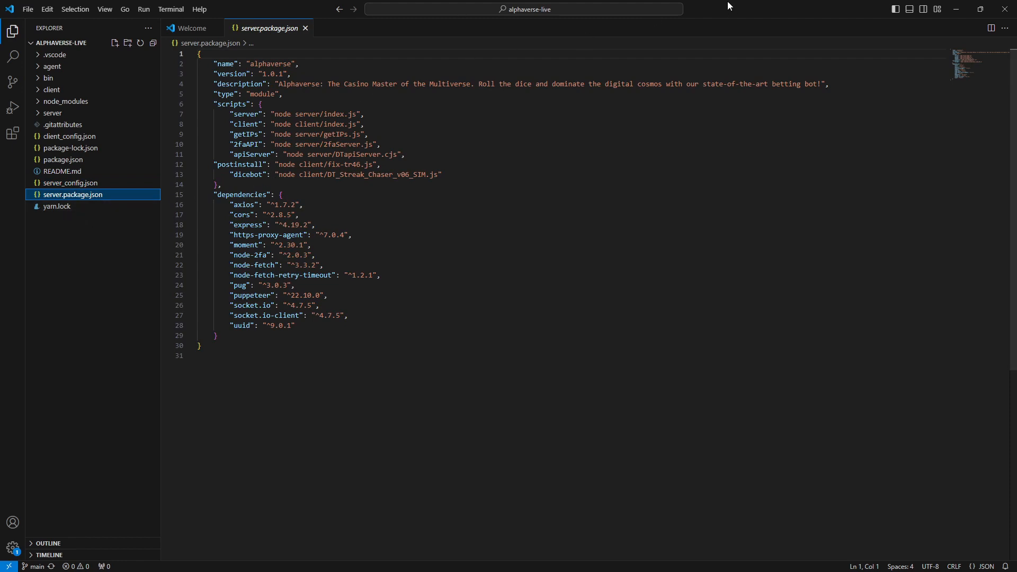
pyautogui.moveTo(727, 2); pyautogui.dragTo(1006, 571)
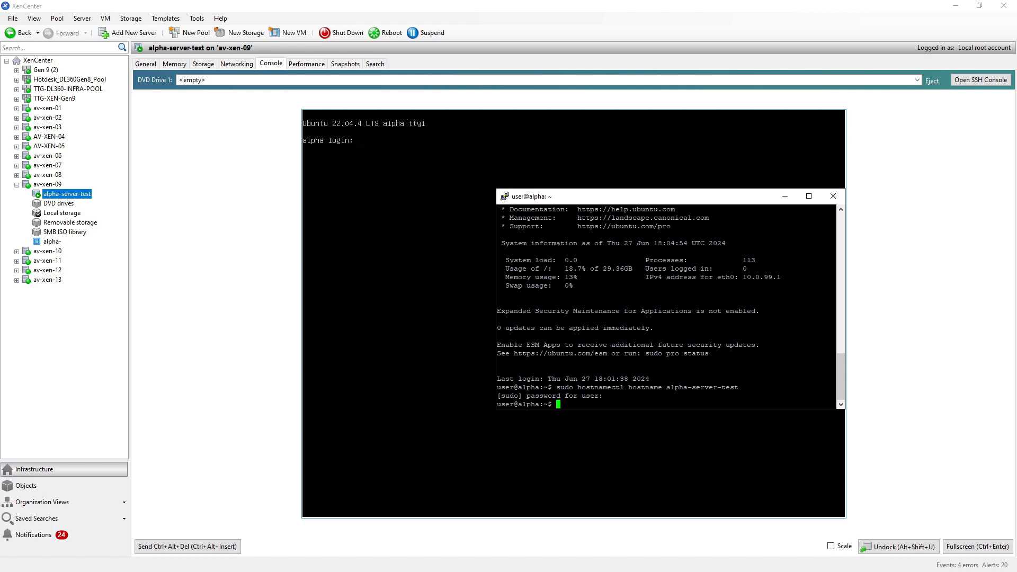
# In the alphaverse-live folder, delete package.json, rename server.package.json to package.json, and list the folder's files.
pyautogui.write('cd alphaverse-live/')
pyautogui.press('Return')
pyautogui.write('rm package.json')
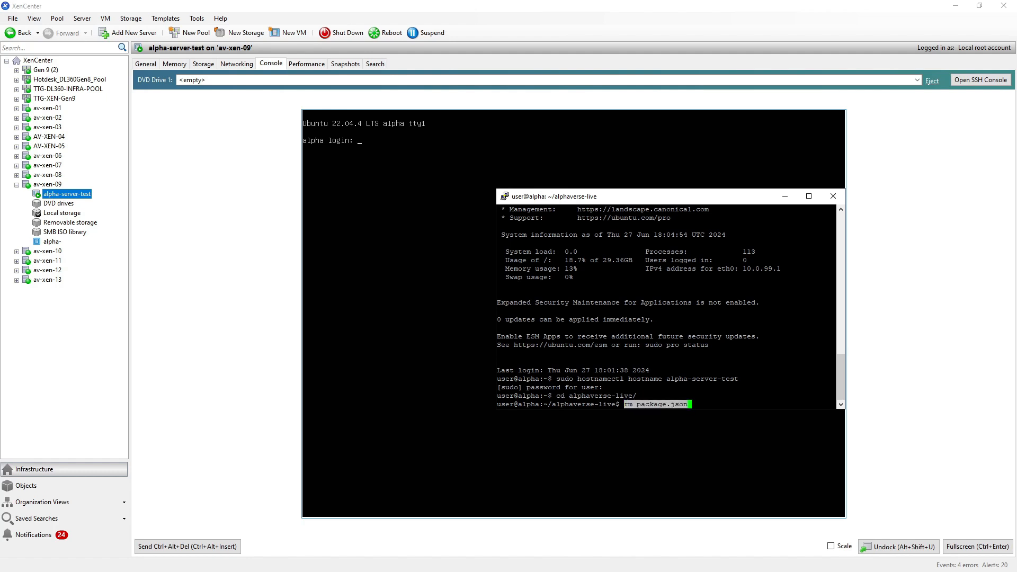
pyautogui.press('Return')
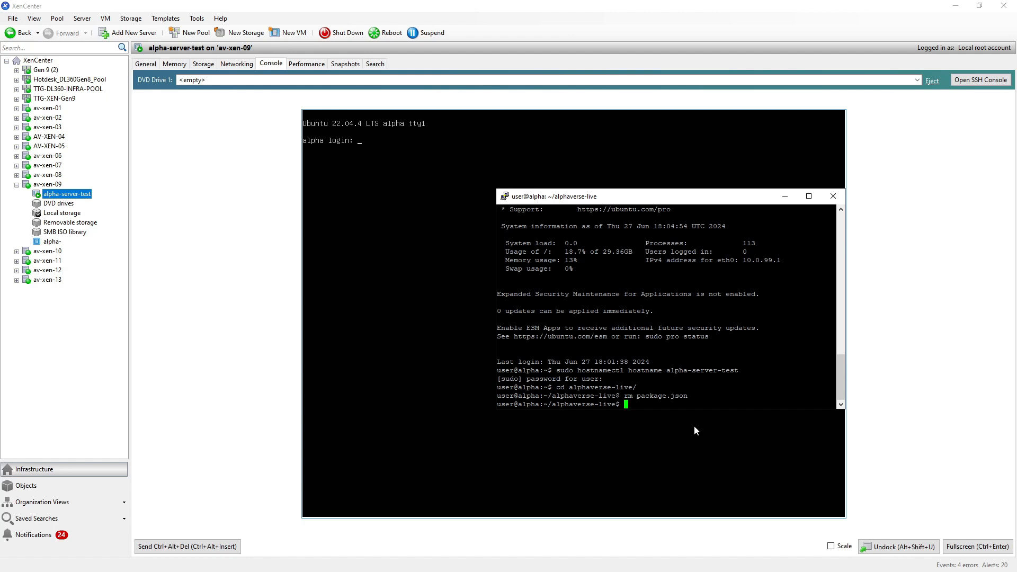
pyautogui.write('mv server.package.json package.json')
pyautogui.press('Return')
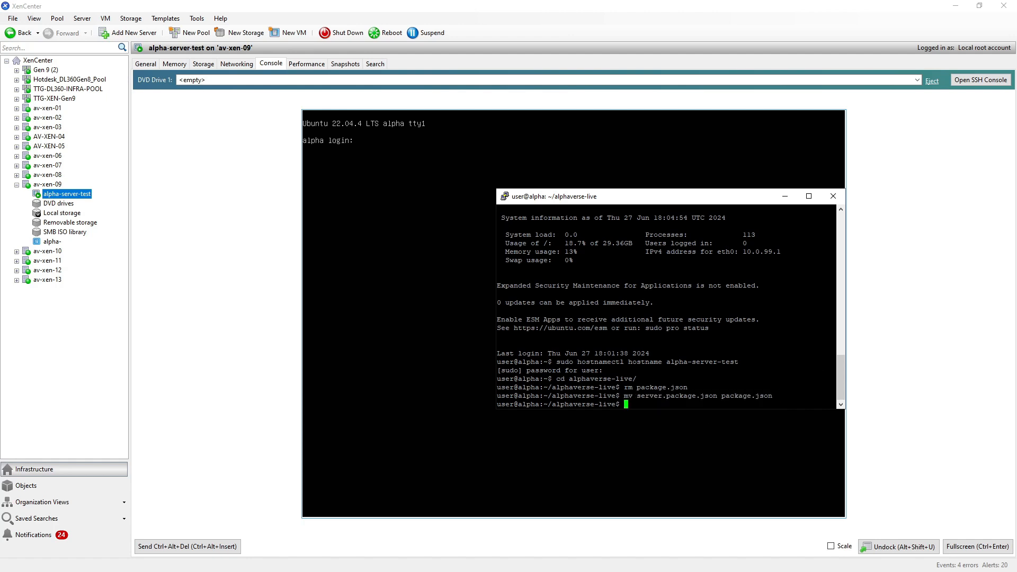
pyautogui.write('ls')
pyautogui.press('Return')
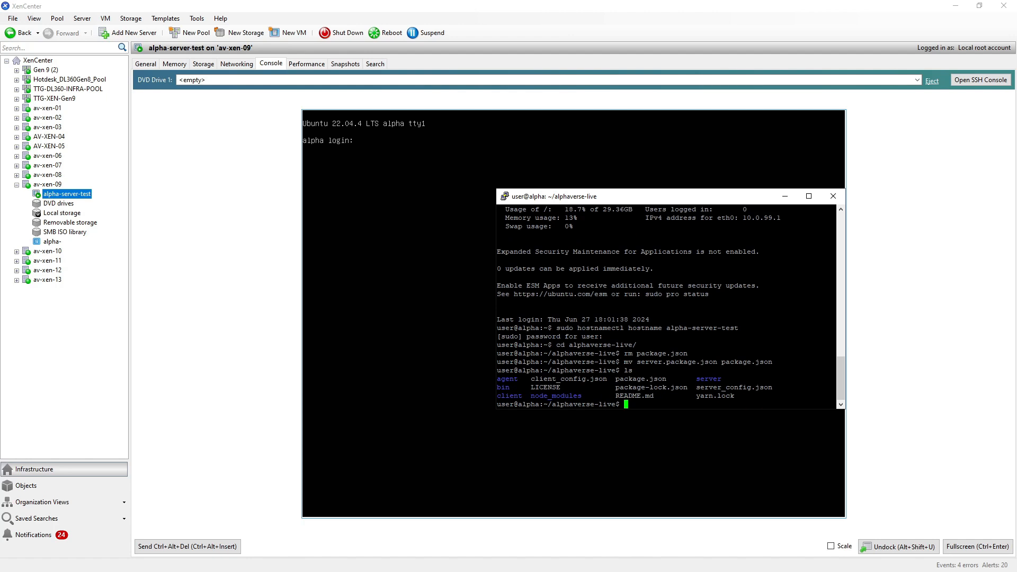
# Run npm install and npm upgrade in the alphaverse-live folder.
pyautogui.write('npm install')
pyautogui.press('Return')
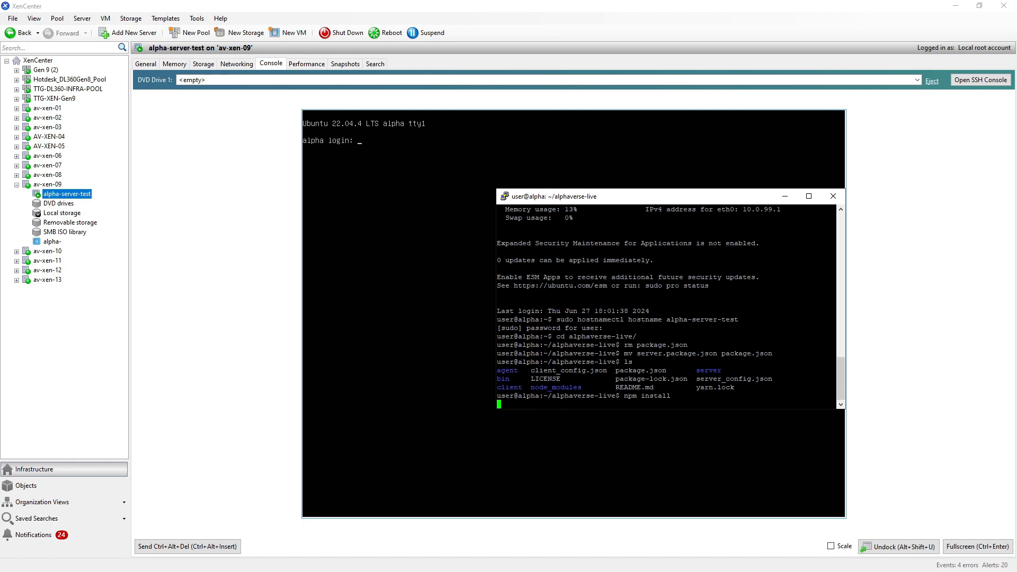
pyautogui.write('n')
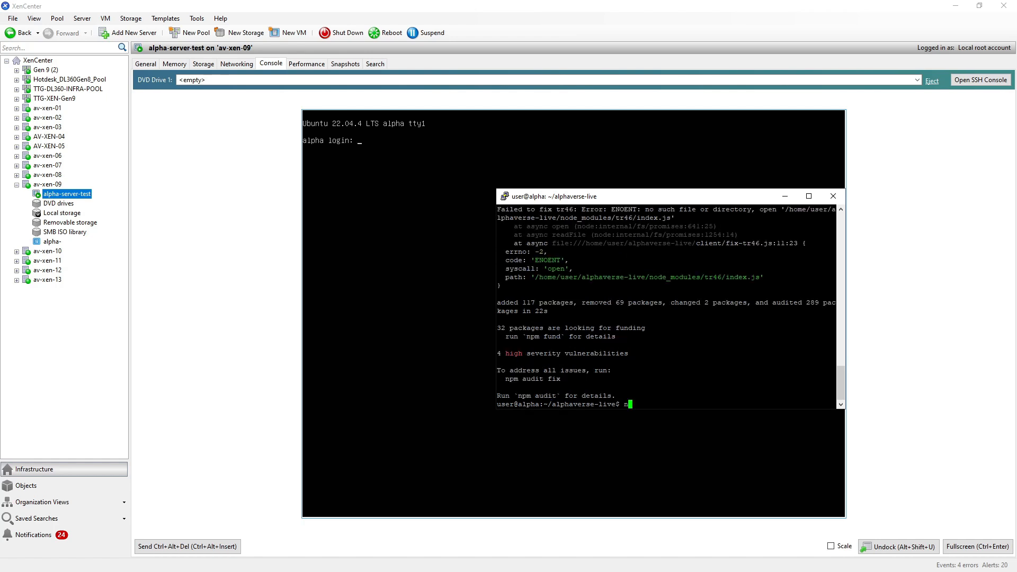
pyautogui.write('pm upgerade')
pyautogui.press('BackSpace')
pyautogui.press('BackSpace')
pyautogui.press('BackSpace')
pyautogui.press('BackSpace')
pyautogui.press('BackSpace')
pyautogui.write('rade')
pyautogui.press('Return')
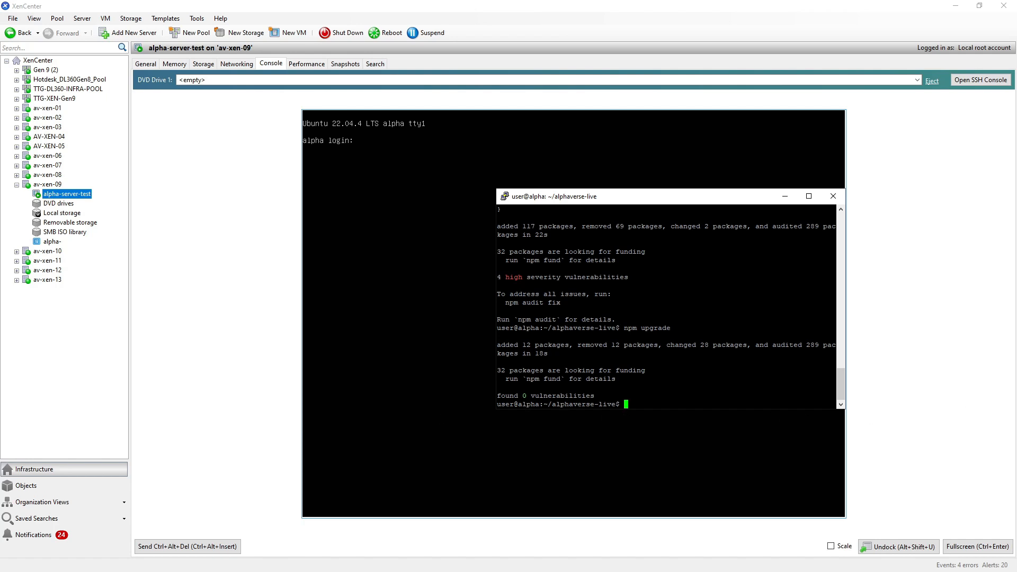
# Copy the sudo apt-get install -y command for libatk1.0-0 through libxfixes3 from the build notes and run it in the SSH session.
pyautogui.click(855, 313)
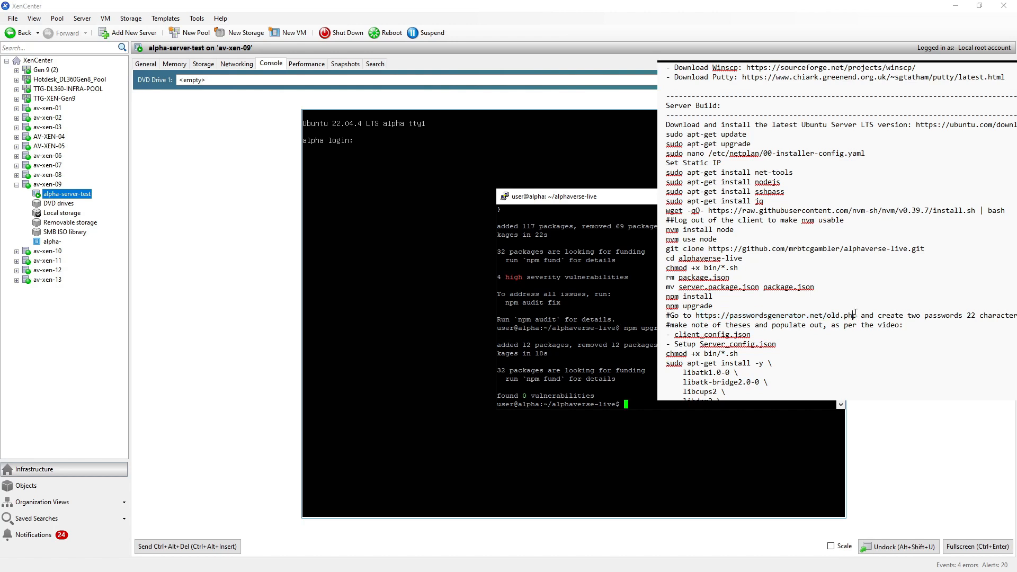
pyautogui.moveTo(855, 314); pyautogui.dragTo(667, 237)
pyautogui.moveTo(783, 347); pyautogui.dragTo(676, 337)
pyautogui.click(750, 355)
pyautogui.scroll(-2, 780, 363)
pyautogui.scroll(-4, 736, 355)
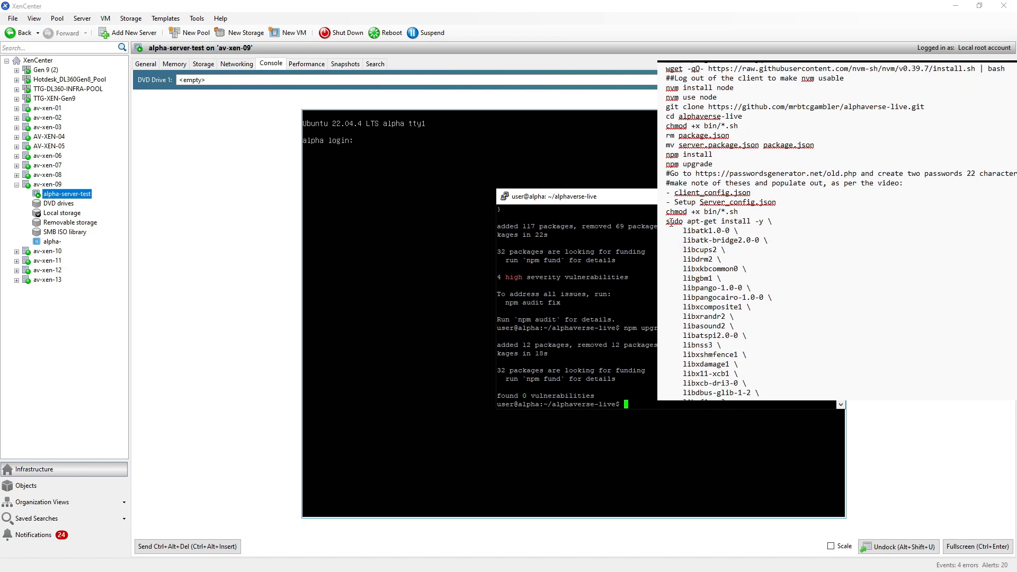
pyautogui.scroll(-2, 799, 294)
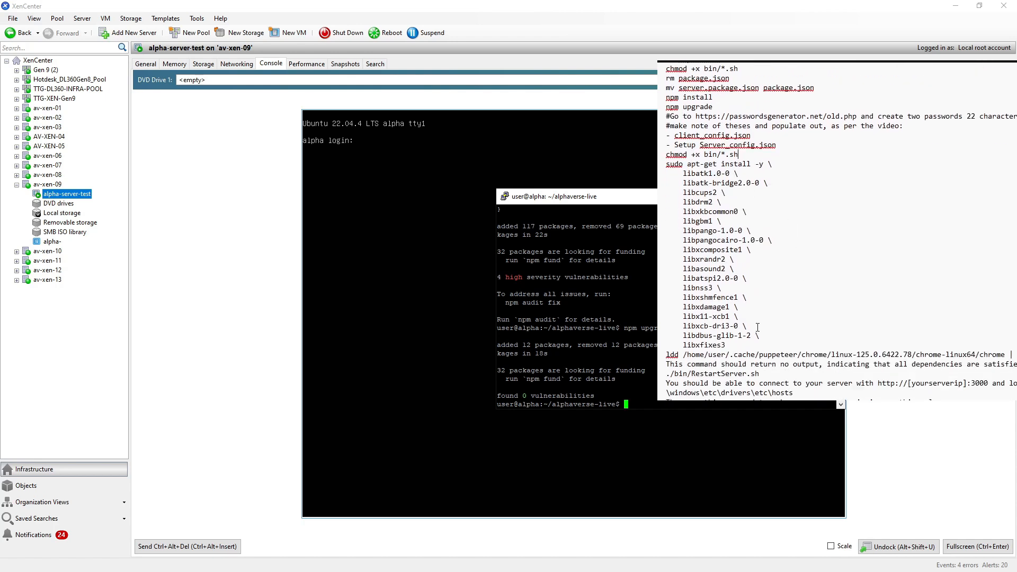
pyautogui.moveTo(725, 345); pyautogui.dragTo(662, 165)
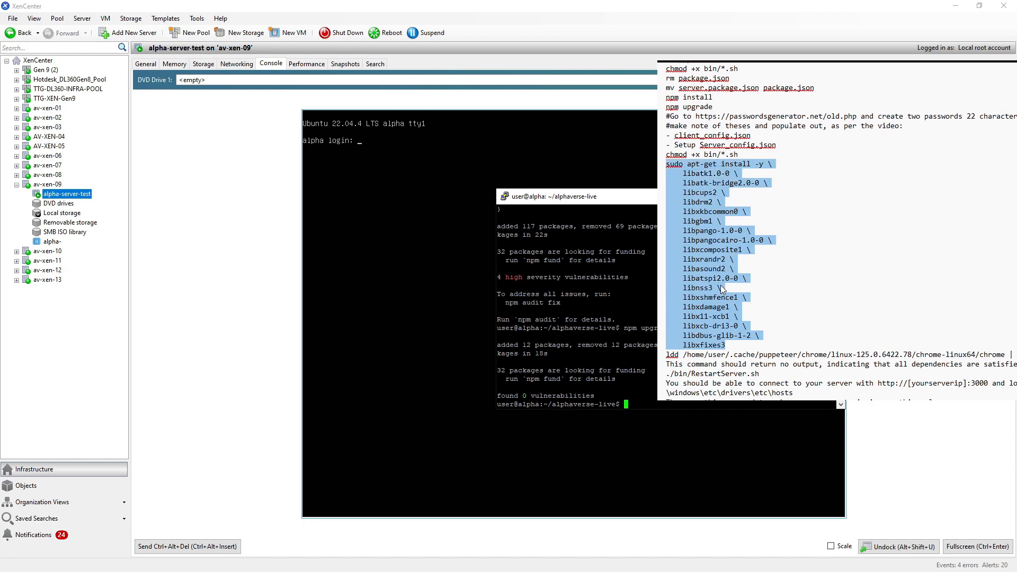
pyautogui.rightClick(568, 402)
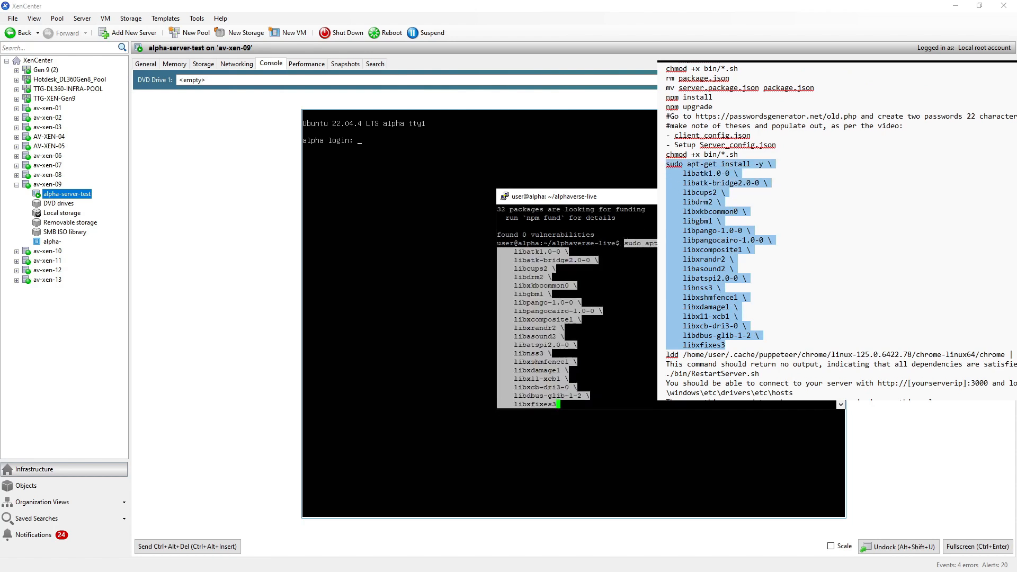
pyautogui.press('Return')
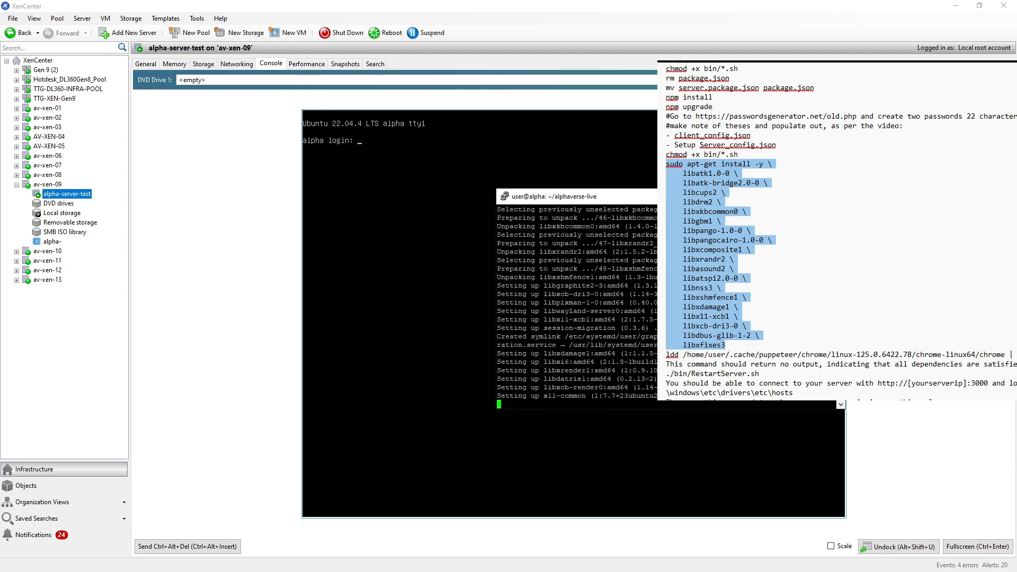
# Check Chrome for missing libraries with ldd /home/user/.cache/puppeteer/chrome/linux-125.0.6422.78/chrome-linux64/chrome | grep "not found".
pyautogui.tripleClick(669, 357)
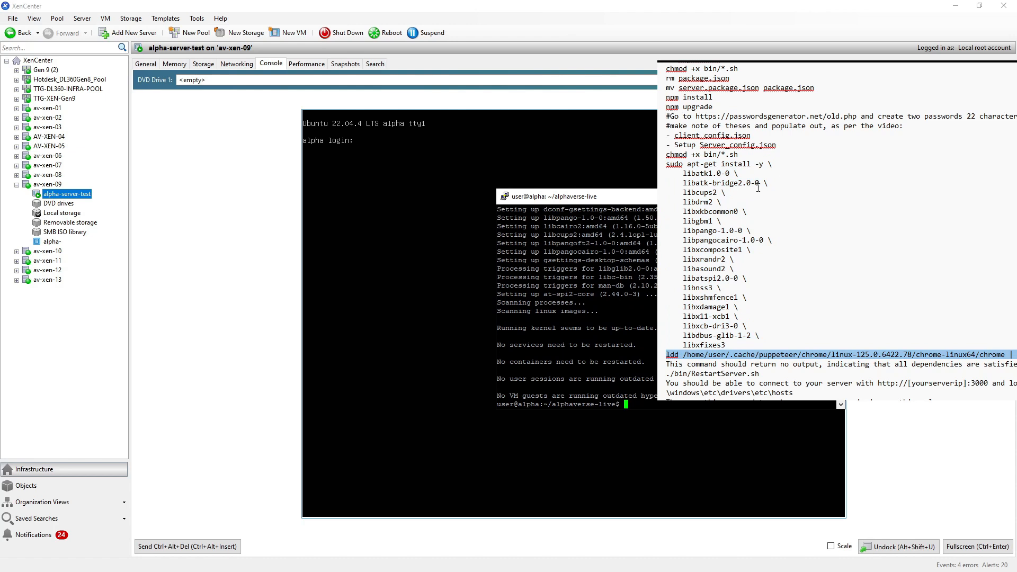
pyautogui.write('ldd /home/user/.cache/puppeteer/chrome/linux-125.0.6422.78/chrome-linux64/chrome | grep "not found"')
pyautogui.press('Return')
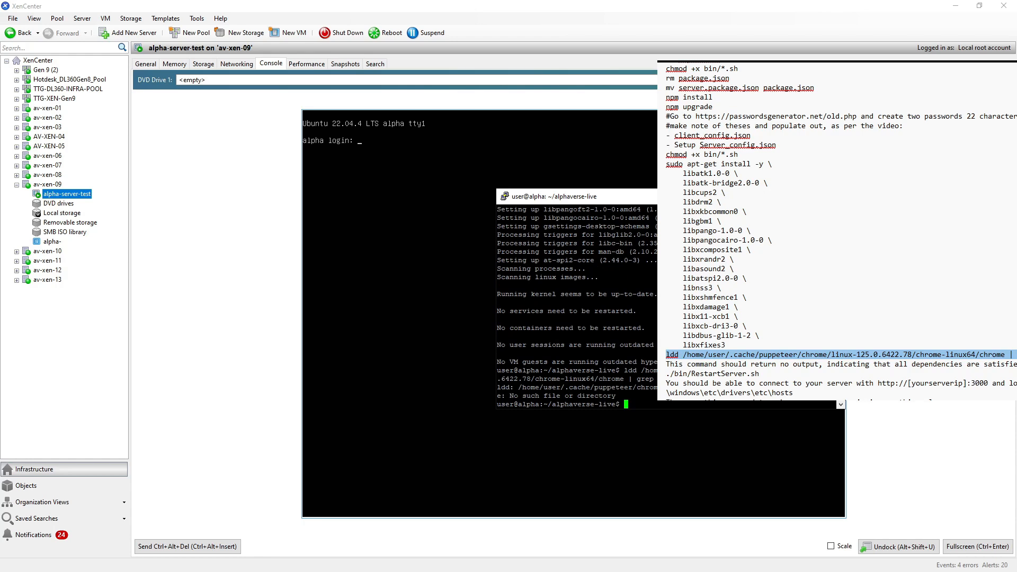
# At passwordsgenerator.net/old.php, generate a 22-character password excluding ambiguous characters and paste that password into a blank Notepad document.
pyautogui.doubleClick(757, 116)
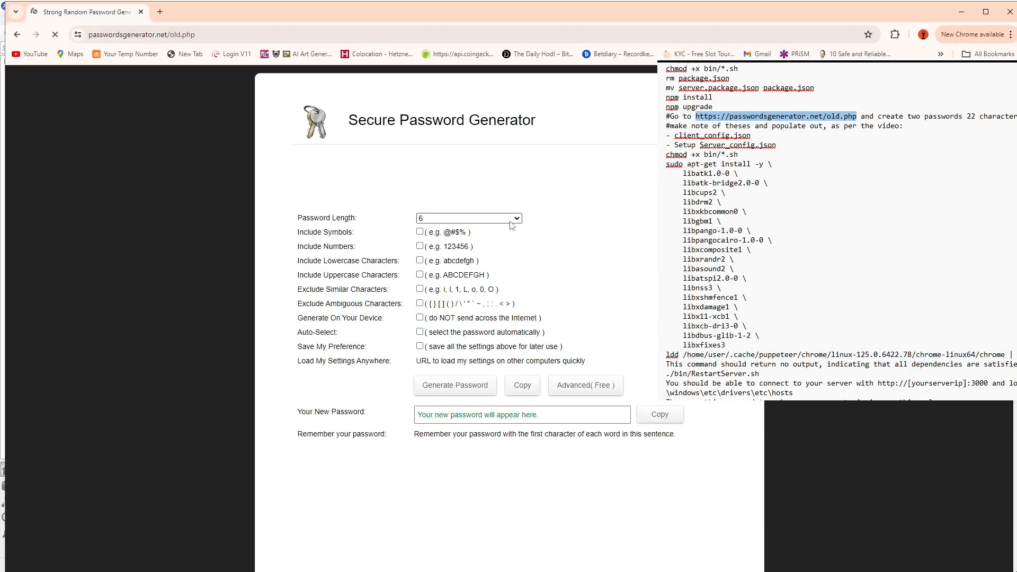
pyautogui.click(466, 217)
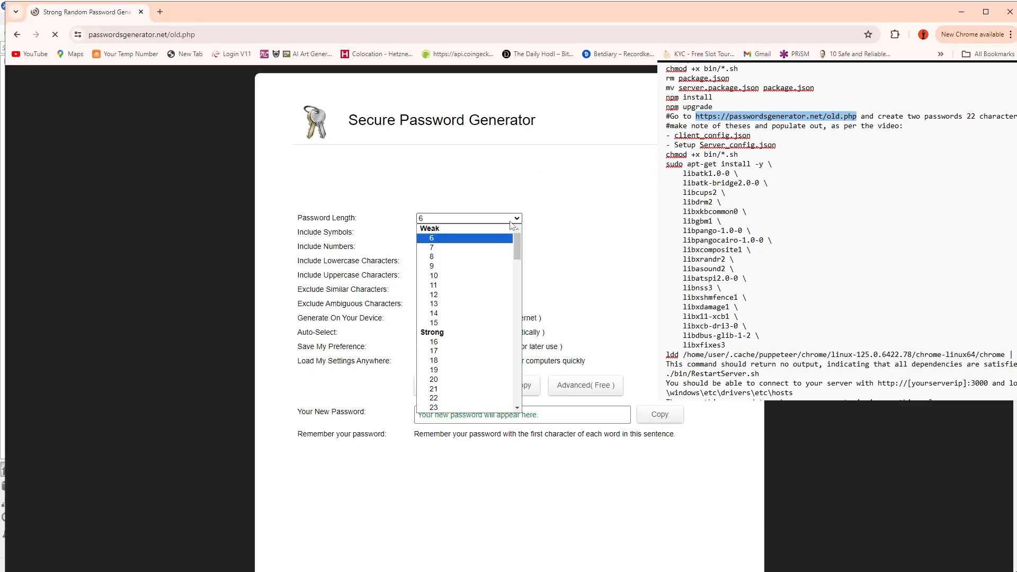
pyautogui.click(448, 399)
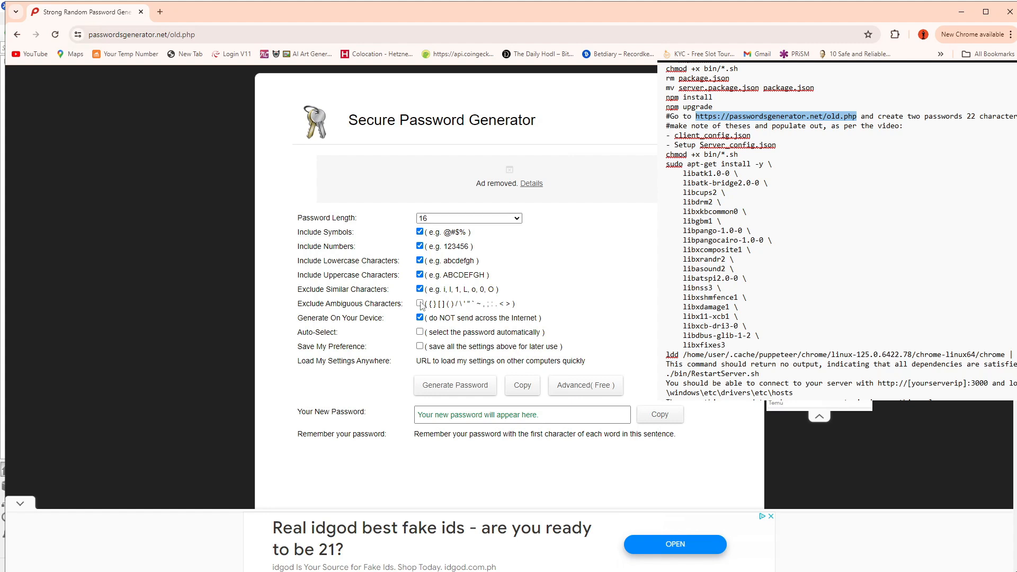
pyautogui.click(421, 305)
pyautogui.click(508, 219)
pyautogui.click(444, 398)
pyautogui.click(456, 393)
pyautogui.click(659, 414)
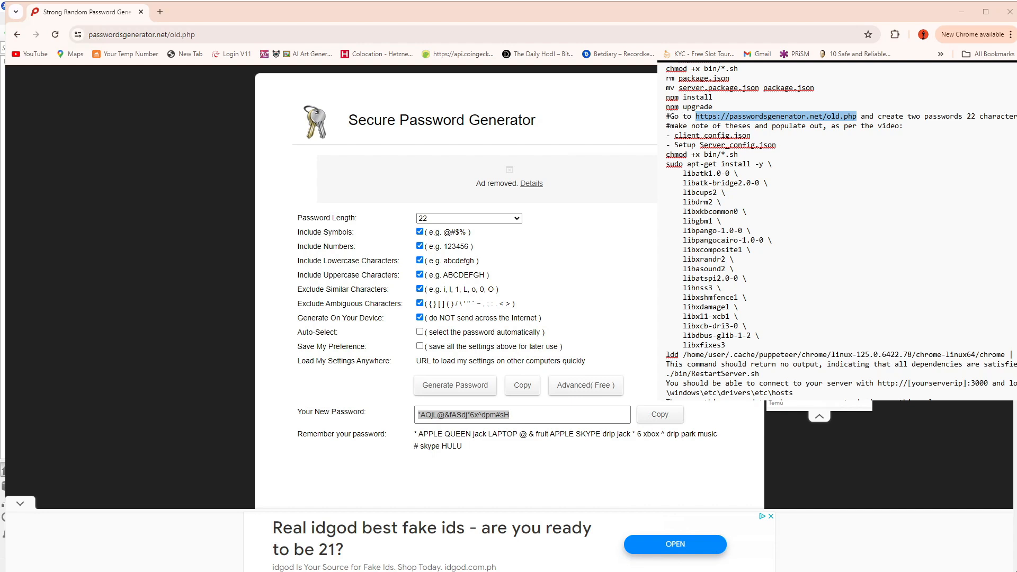
pyautogui.moveTo(613, 334); pyautogui.dragTo(582, 211)
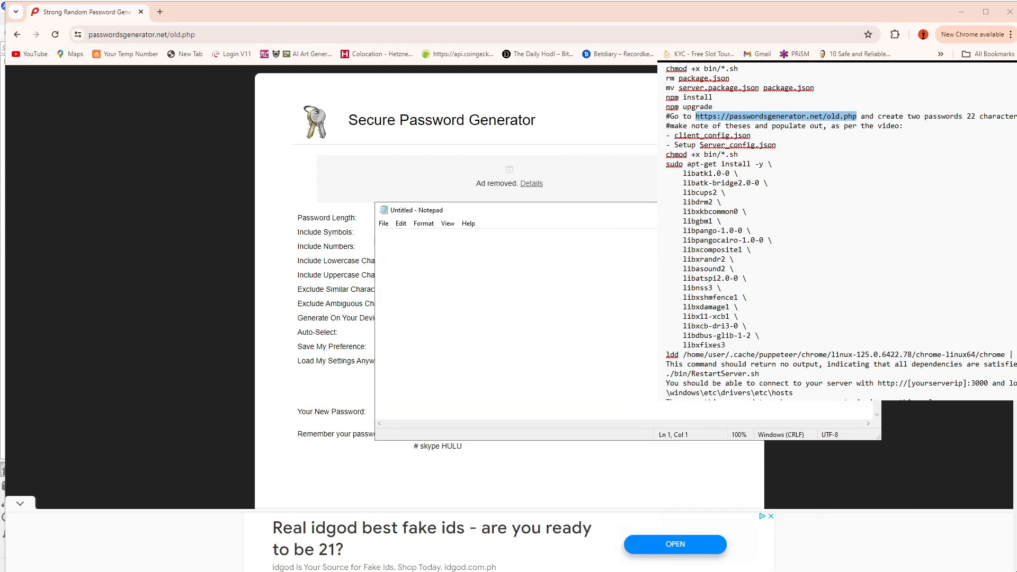
pyautogui.hotkey('ctrl', 'v')
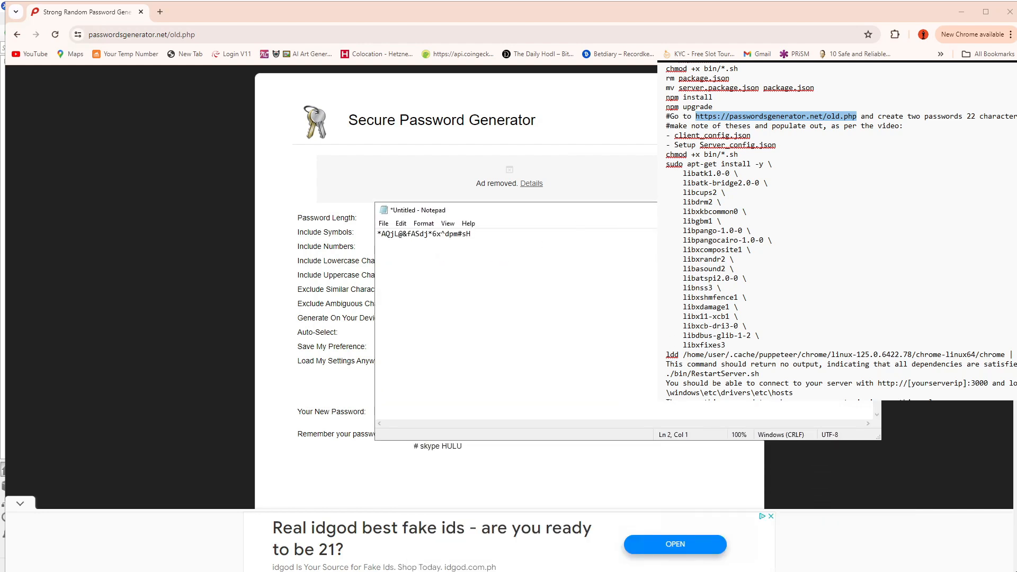
# Generate a 64-character password with the same generator options and paste that password on the second line of the Notepad document.
pyautogui.hotkey('alt', 'Tab')
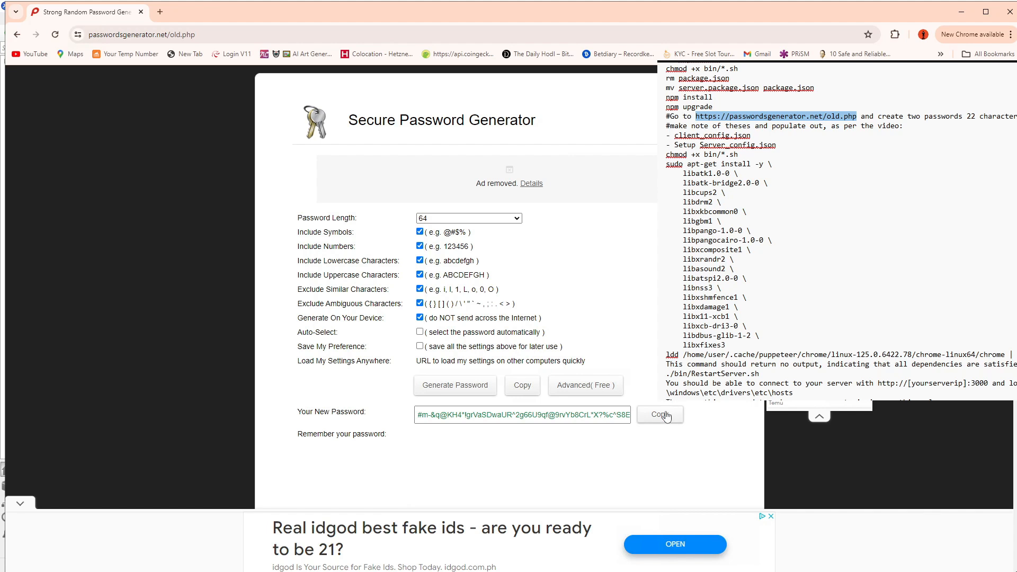
pyautogui.click(660, 414)
pyautogui.hotkey('alt', 'Tab')
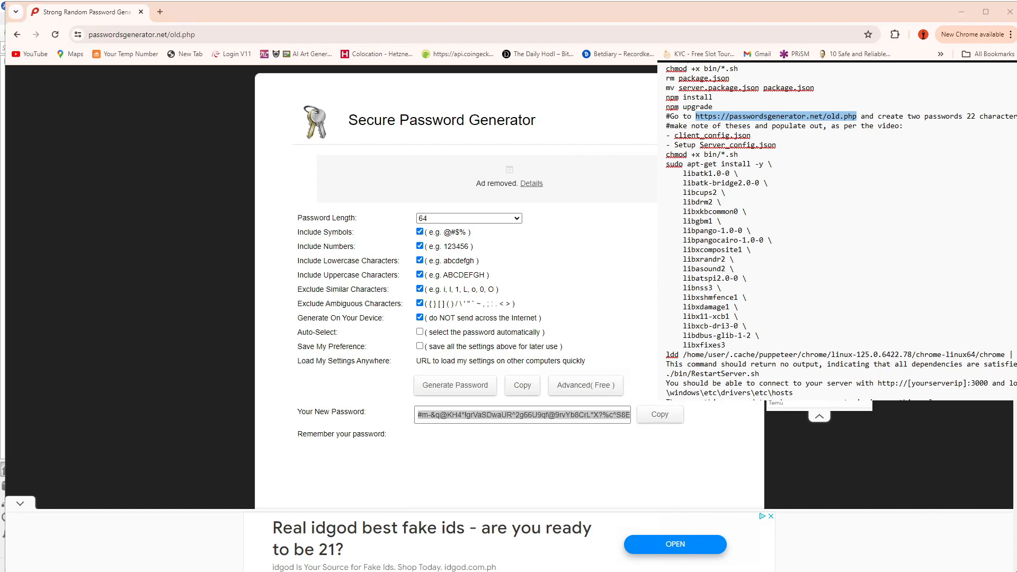
pyautogui.moveTo(625, 571); pyautogui.dragTo(615, 230)
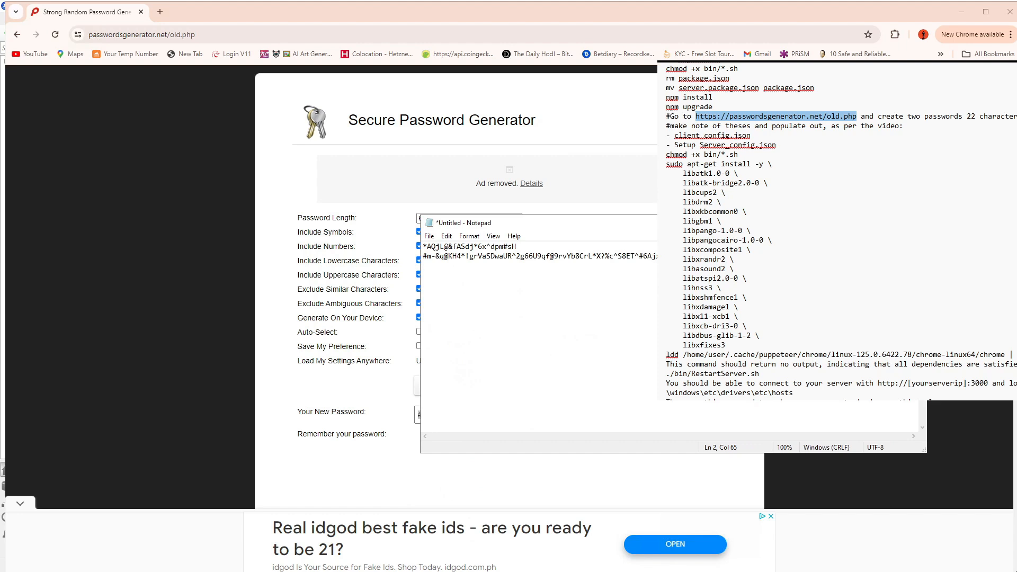
pyautogui.press('Return')
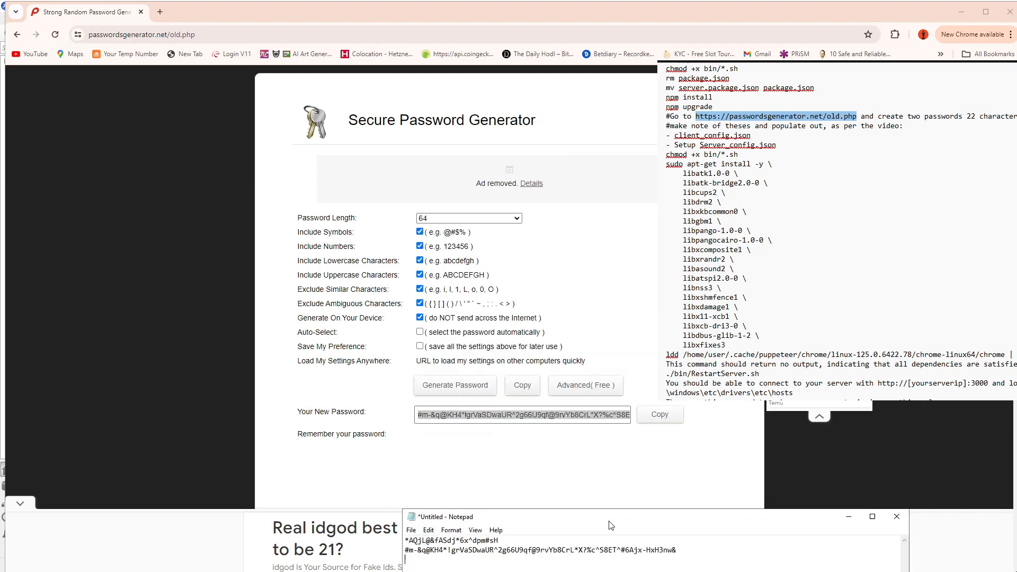
pyautogui.moveTo(627, 226); pyautogui.dragTo(627, 514)
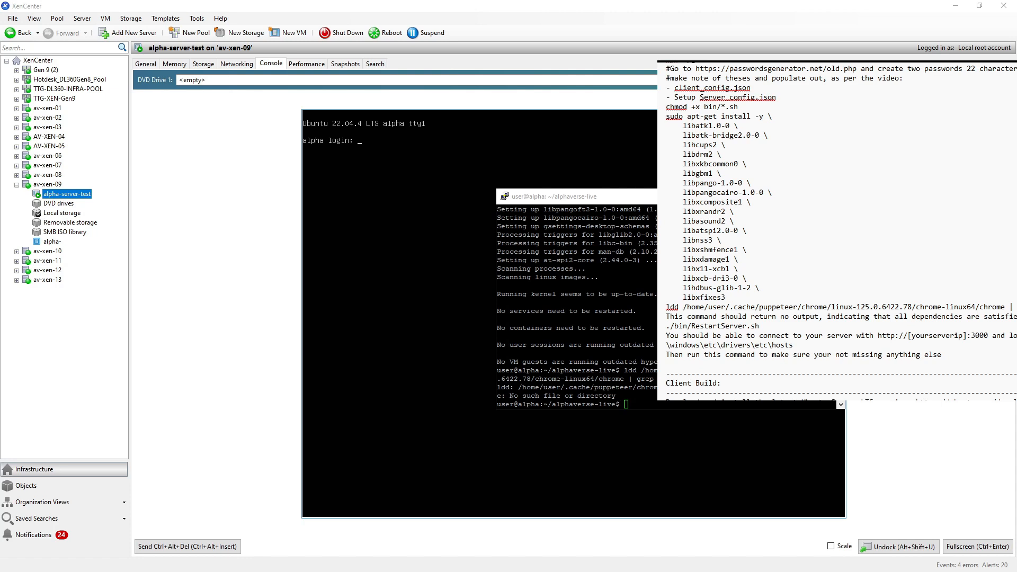
# Switch to WinSCP and open client_config.json from /home/user/alphaverse-live for editing.
pyautogui.moveTo(695, 571); pyautogui.dragTo(616, 214)
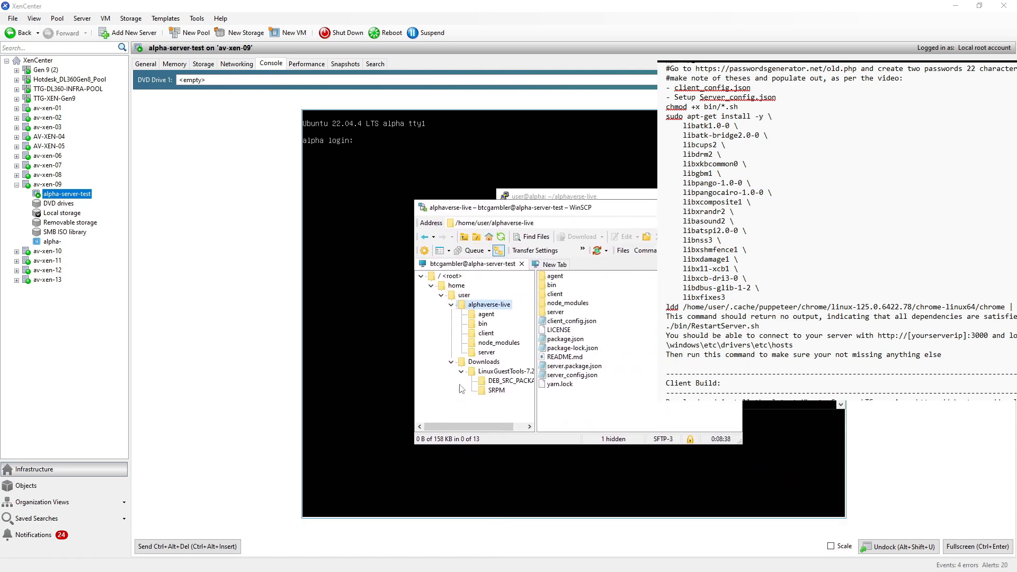
pyautogui.click(451, 362)
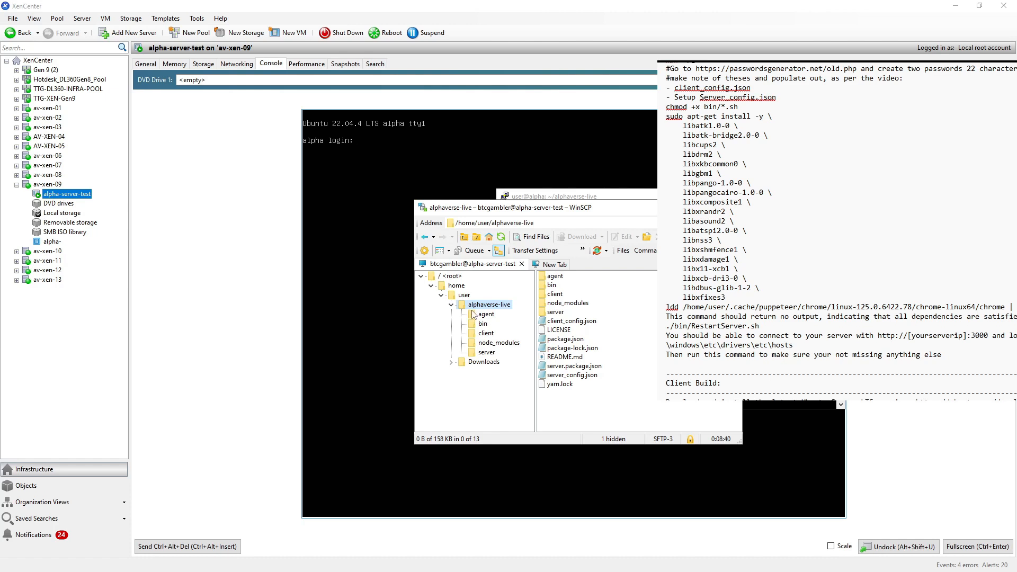
pyautogui.click(661, 403)
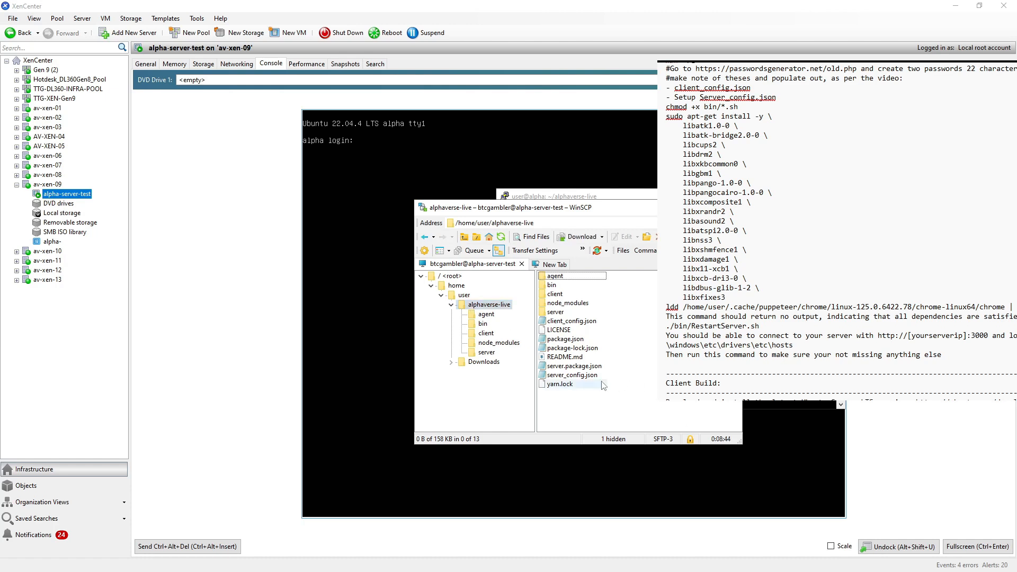
pyautogui.click(573, 321)
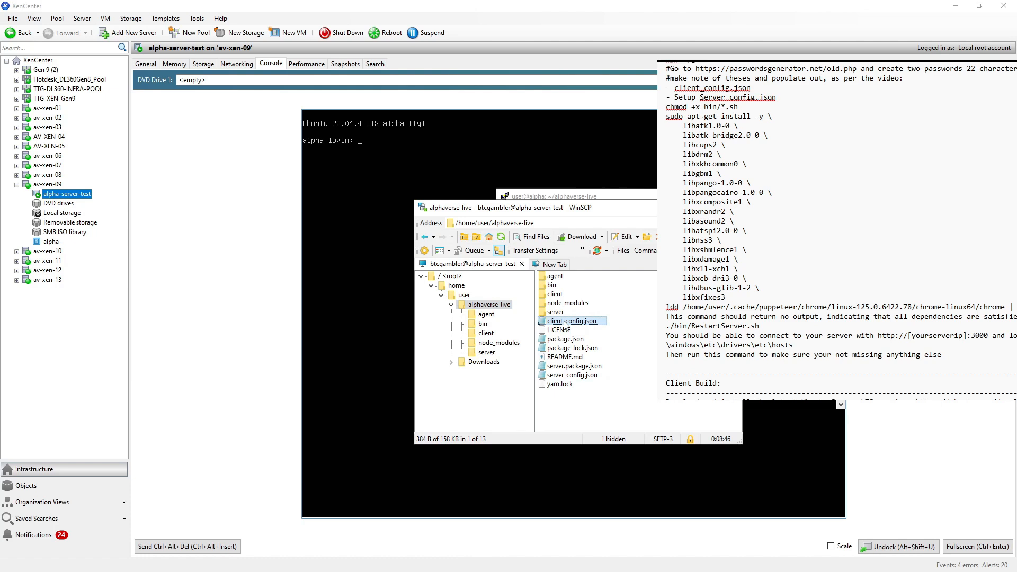
pyautogui.click(557, 376)
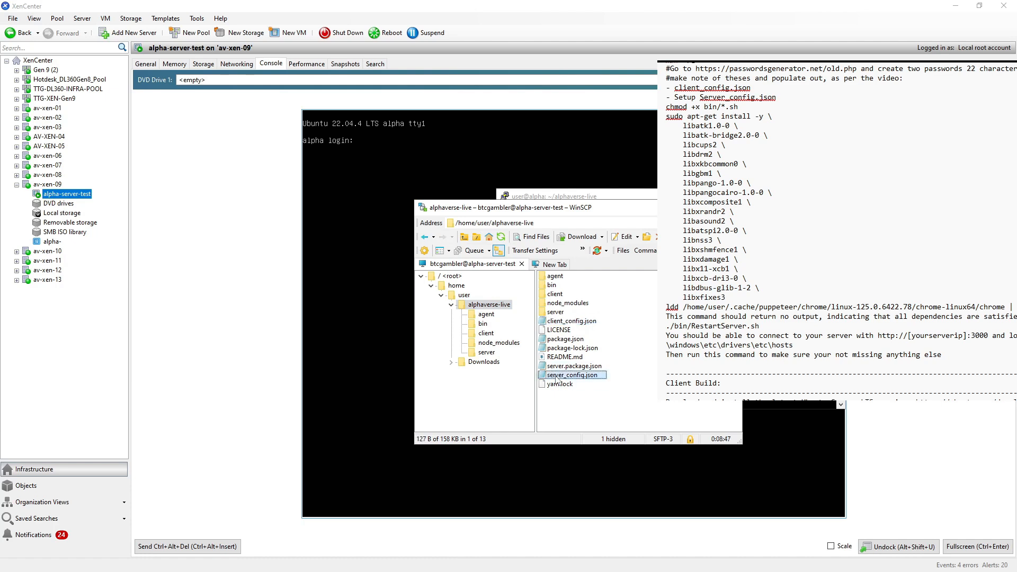
pyautogui.click(547, 323)
pyautogui.doubleClick(548, 323)
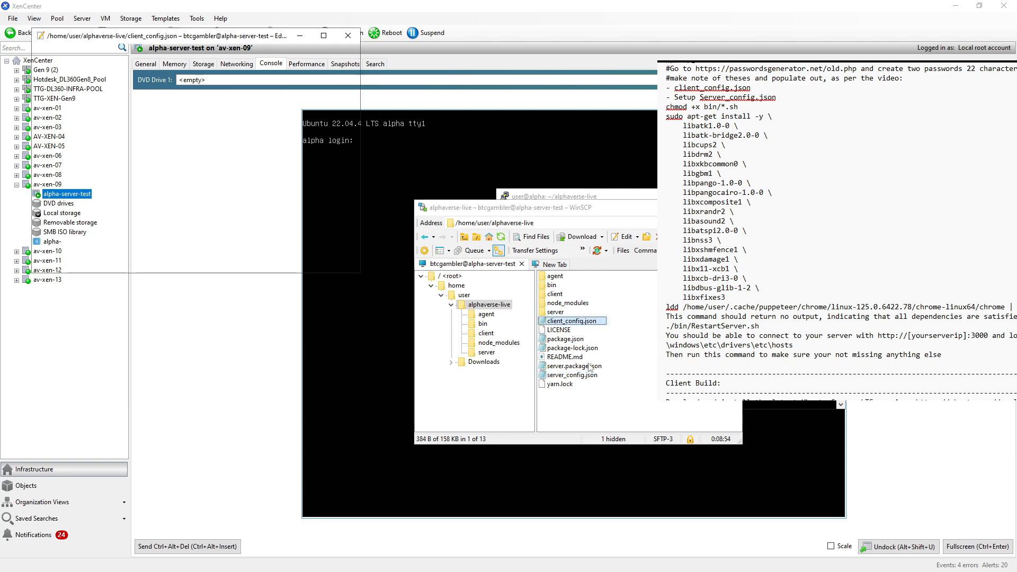
pyautogui.moveTo(214, 43); pyautogui.dragTo(549, 249)
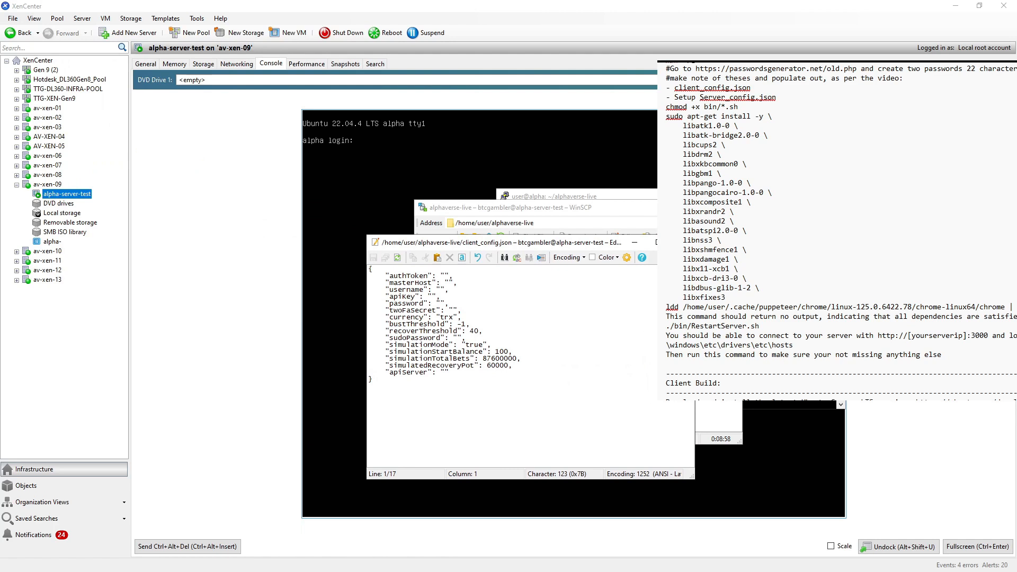
# Copy the 64-character password from the Notepad document and paste it as the authToken value in client_config.json.
pyautogui.click(445, 276)
pyautogui.hotkey('alt', 'Tab')
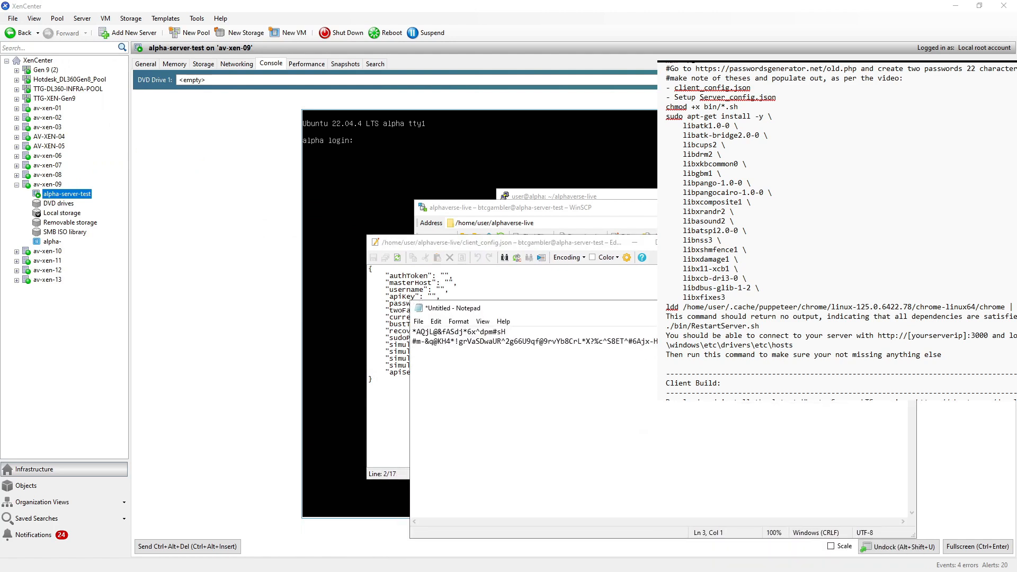
pyautogui.hotkey('shift', 'Up')
pyautogui.rightClick(467, 341)
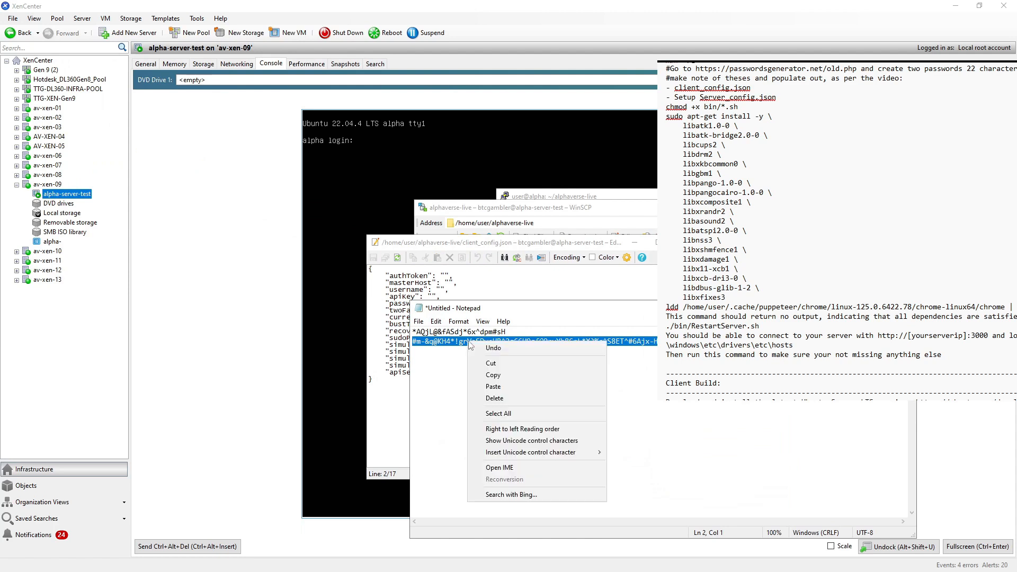
pyautogui.click(485, 375)
pyautogui.hotkey('alt', 'Tab')
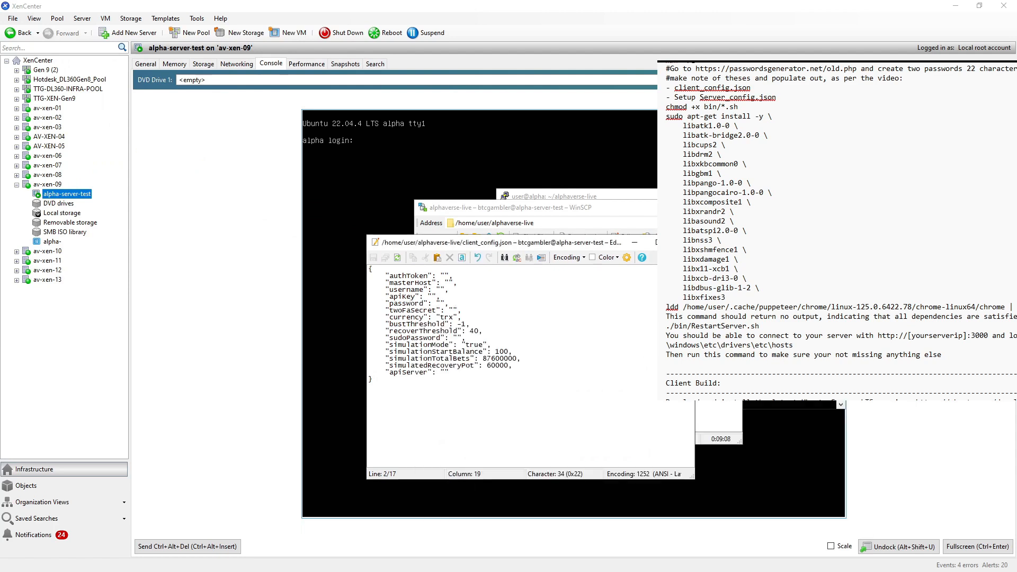
pyautogui.hotkey('ctrl', 'v')
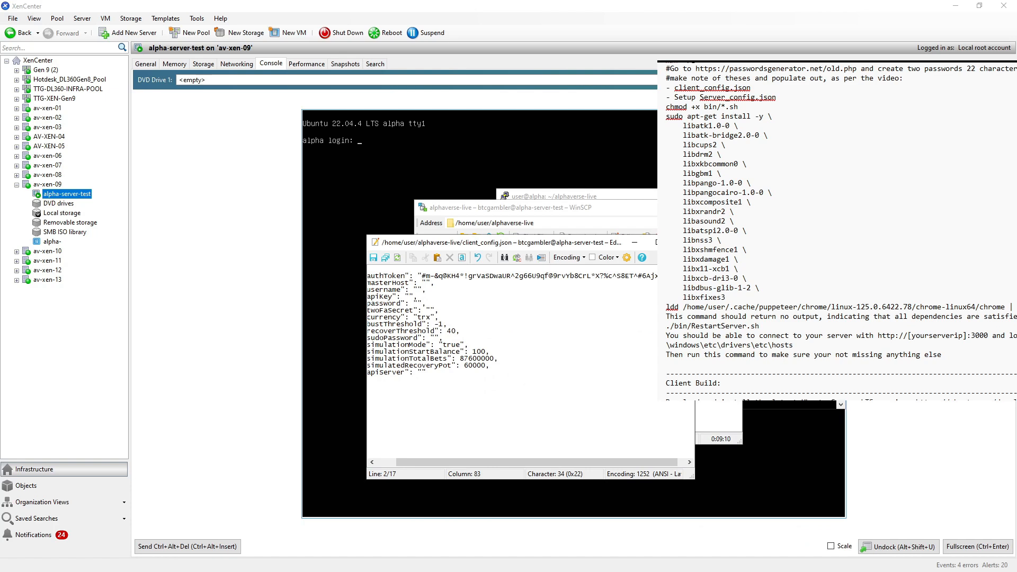
pyautogui.moveTo(476, 463); pyautogui.dragTo(457, 463)
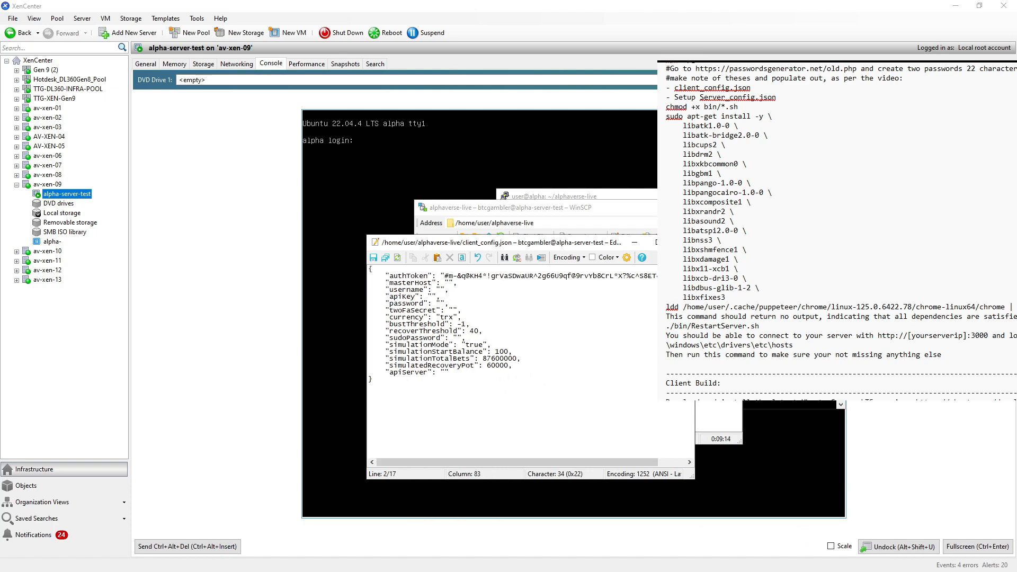
pyautogui.write('http://alpha-server-test:3000')
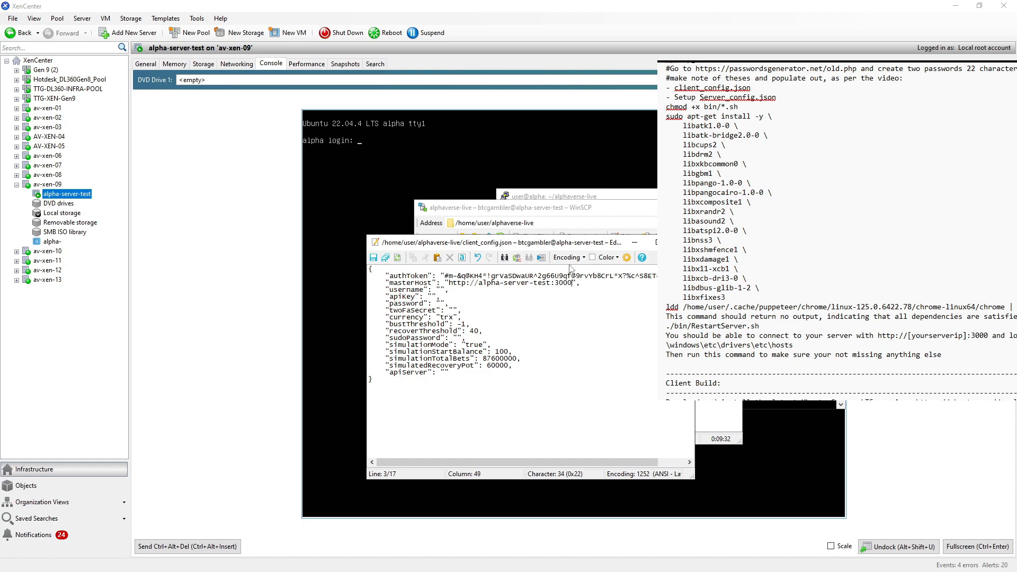
pyautogui.click(445, 373)
pyautogui.write('alpha-server-test')
pyautogui.click(441, 303)
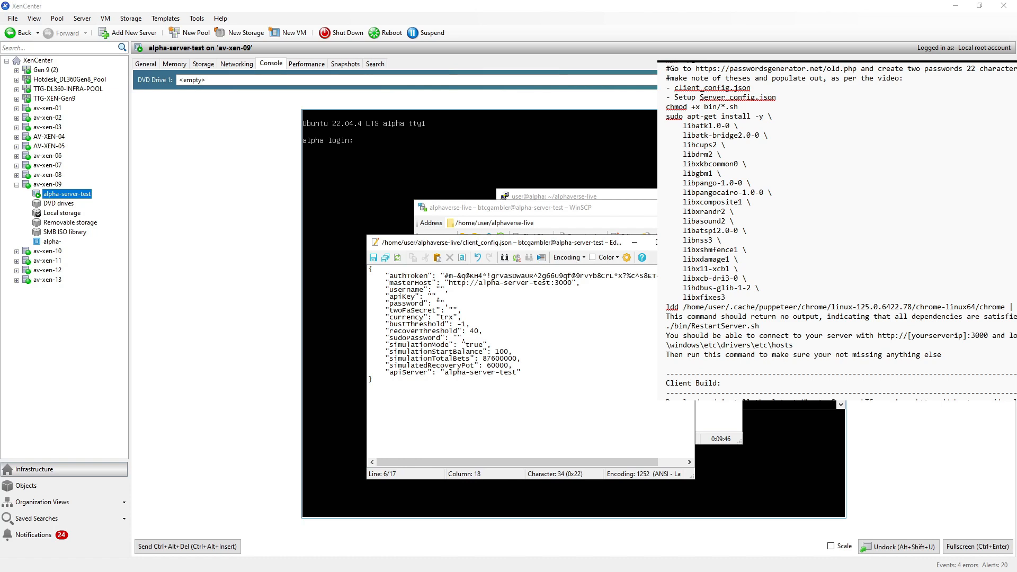
# Enter the VM account's sudo password as the sudoPassword value in client_config.json.
pyautogui.click(456, 338)
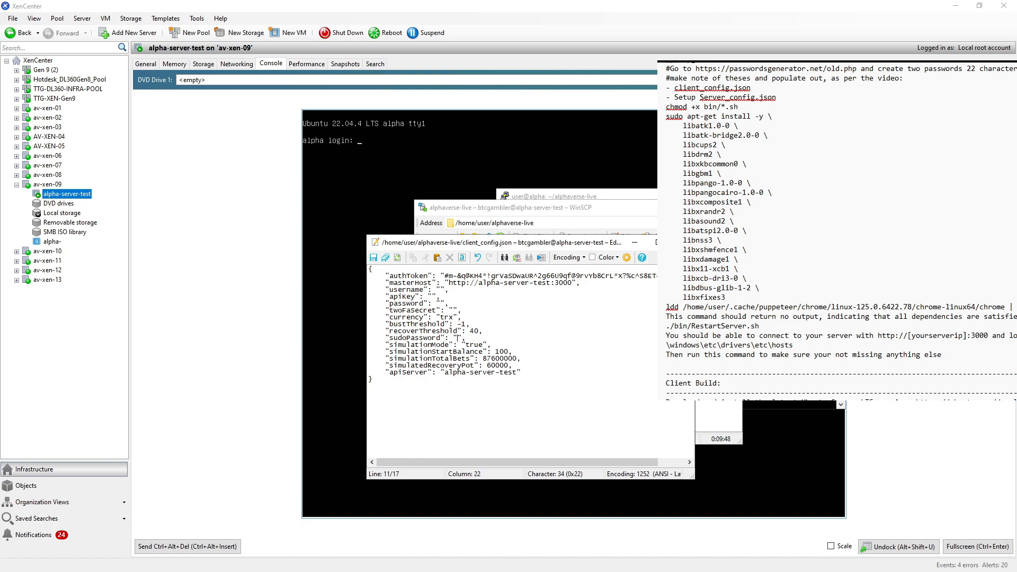
pyautogui.write('passwore')
pyautogui.press('BackSpace')
pyautogui.write('d')
pyautogui.click(373, 379)
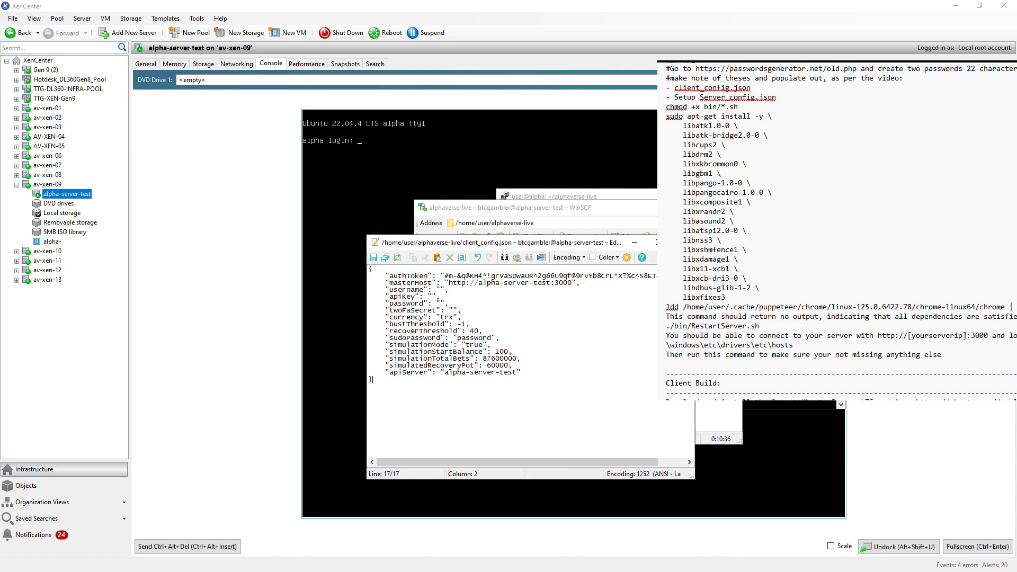
# Set simulationMode to "false" in client_config.json, then save and close the file.
pyautogui.doubleClick(474, 345)
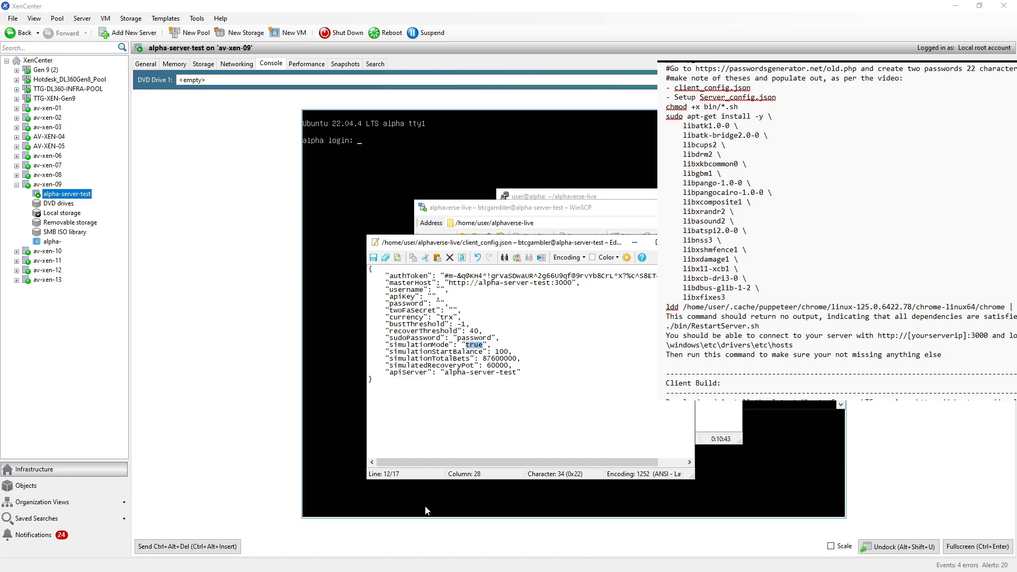
pyautogui.write('false')
pyautogui.hotkey('ctrl', 's')
pyautogui.click(683, 243)
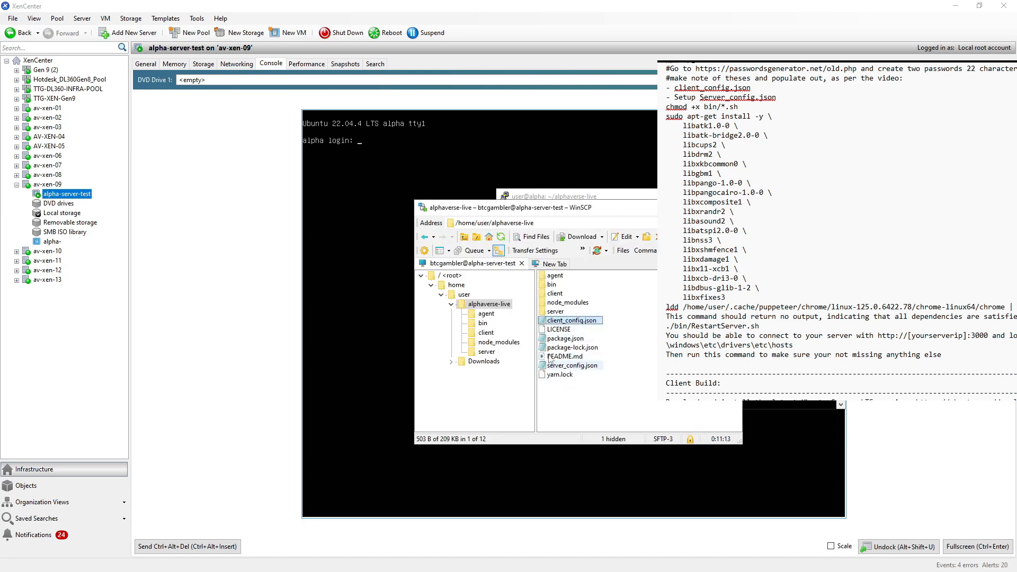
# Open server_config.json from alphaverse-live, paste the copied 64-character password as authToken, and set basicAuthUser to btcgambler.
pyautogui.doubleClick(557, 366)
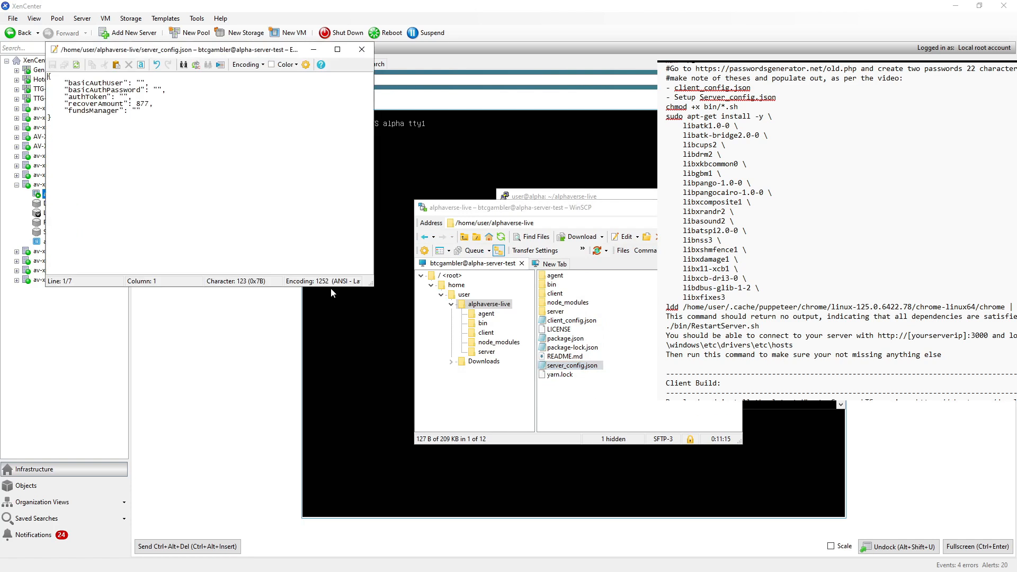
pyautogui.moveTo(228, 53); pyautogui.dragTo(613, 221)
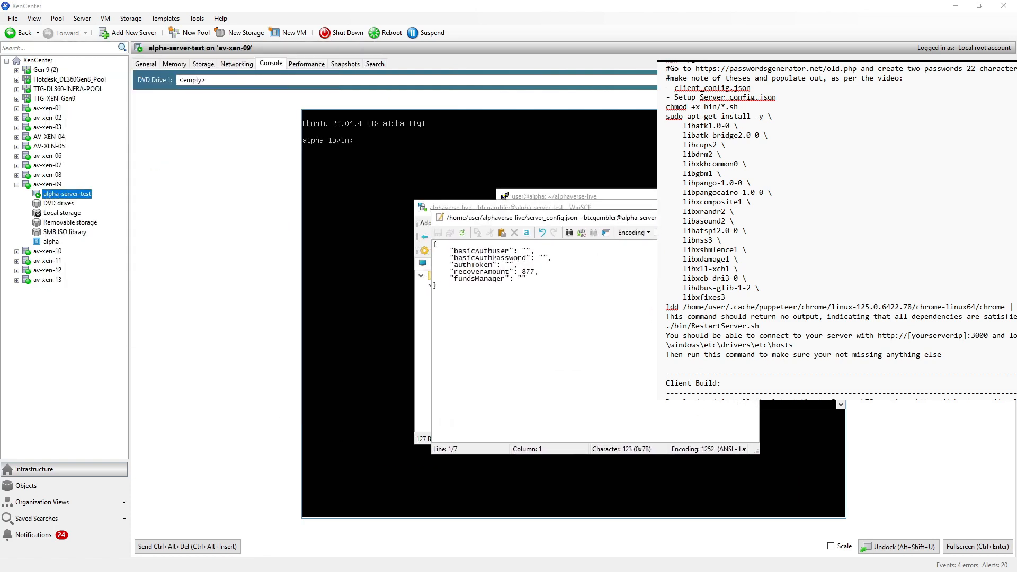
pyautogui.click(509, 265)
pyautogui.hotkey('ctrl', 'v')
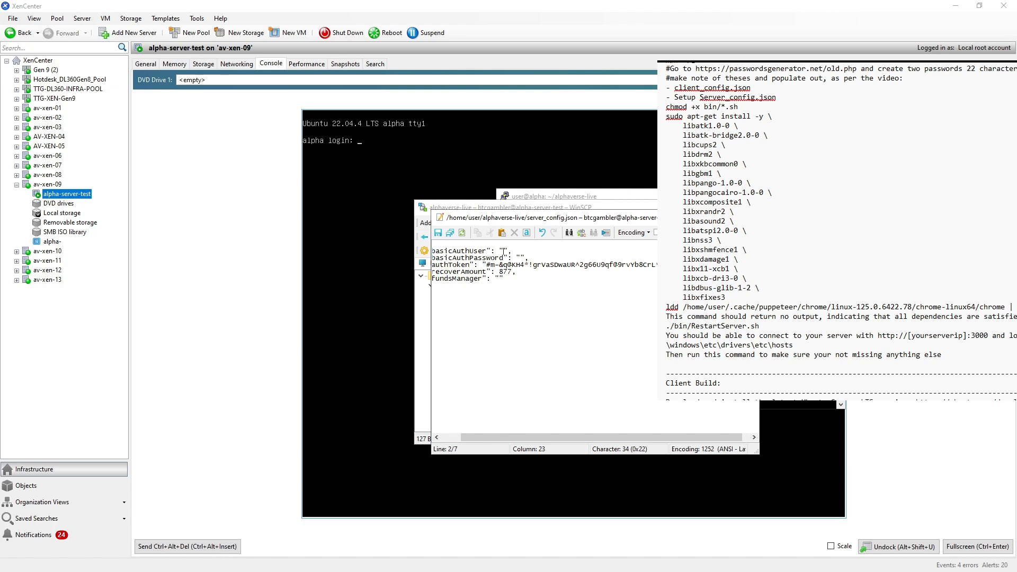
pyautogui.write('btcgambler')
pyautogui.press('Tab')
pyautogui.write('password')
pyautogui.press('BackSpace')
pyautogui.press('BackSpace')
pyautogui.press('BackSpace')
pyautogui.press('BackSpace')
pyautogui.press('BackSpace')
pyautogui.press('BackSpace')
pyautogui.press('BackSpace')
pyautogui.press('BackSpace')
# Copy the 22-character password from the Notepad document and paste it as the basicAuthPassword value in server_config.json.
pyautogui.hotkey('alt', 'Tab')
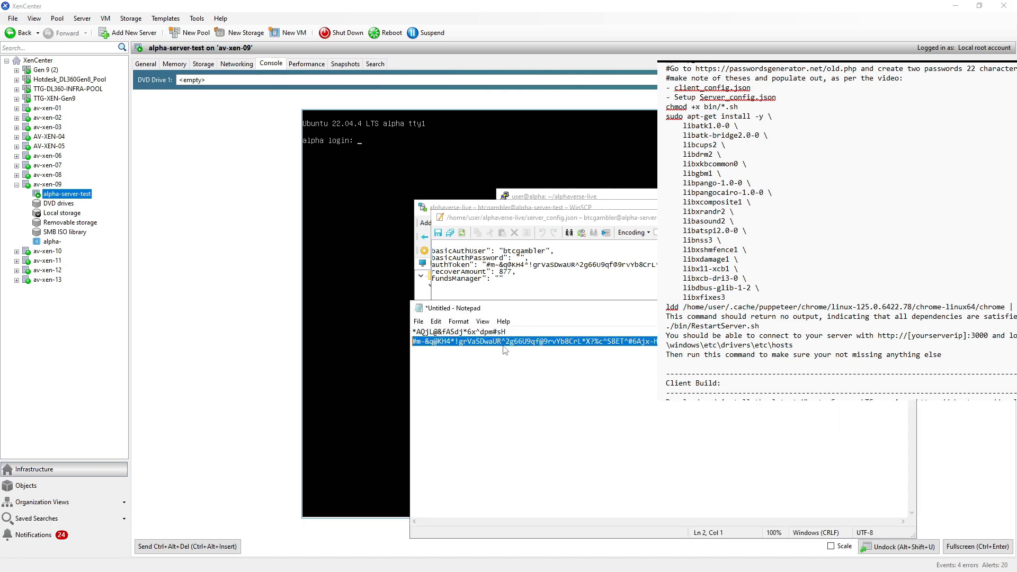
pyautogui.moveTo(508, 332); pyautogui.dragTo(506, 331)
pyautogui.moveTo(506, 332); pyautogui.dragTo(412, 332)
pyautogui.hotkey('ctrl', 'c')
pyautogui.hotkey('alt', 'Tab')
pyautogui.hotkey('ctrl', 'v')
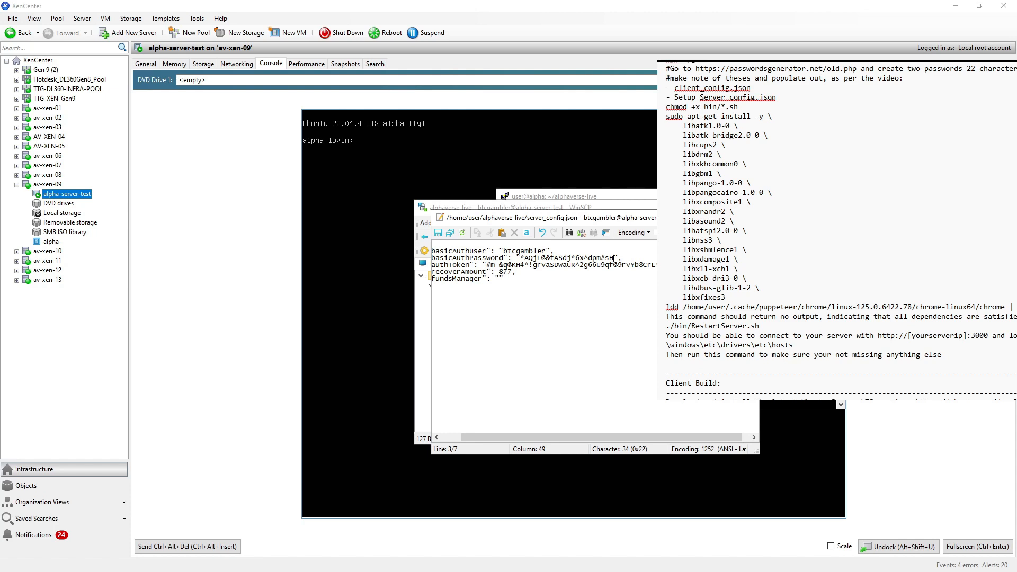
# Save server_config.json and close its editor.
pyautogui.hotkey('shift', 'Left')
pyautogui.hotkey('shift', 'Left')
pyautogui.moveTo(504, 272); pyautogui.dragTo(500, 273)
pyautogui.hotkey('ctrl', 's')
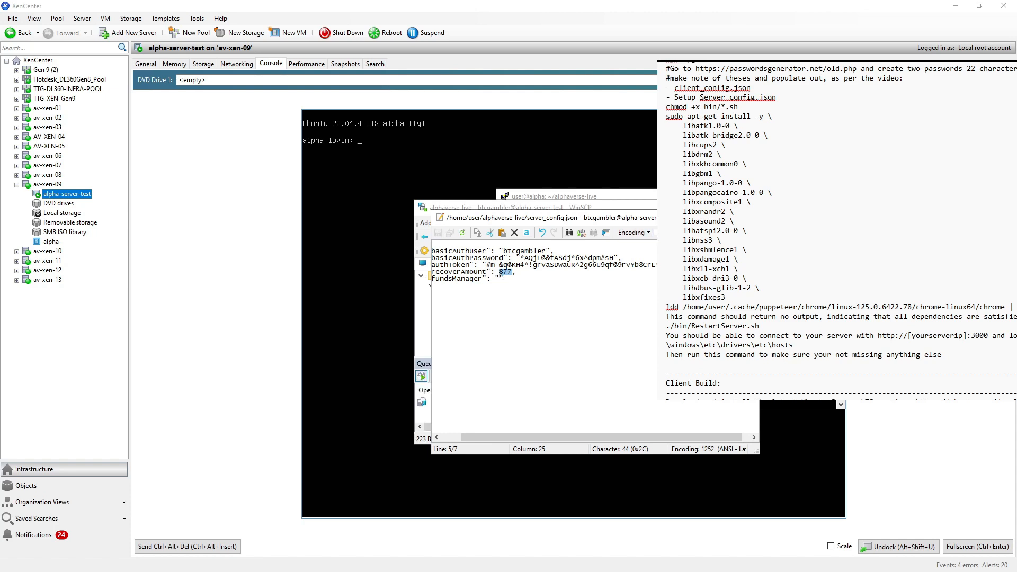
pyautogui.press('Down')
pyautogui.press('Escape')
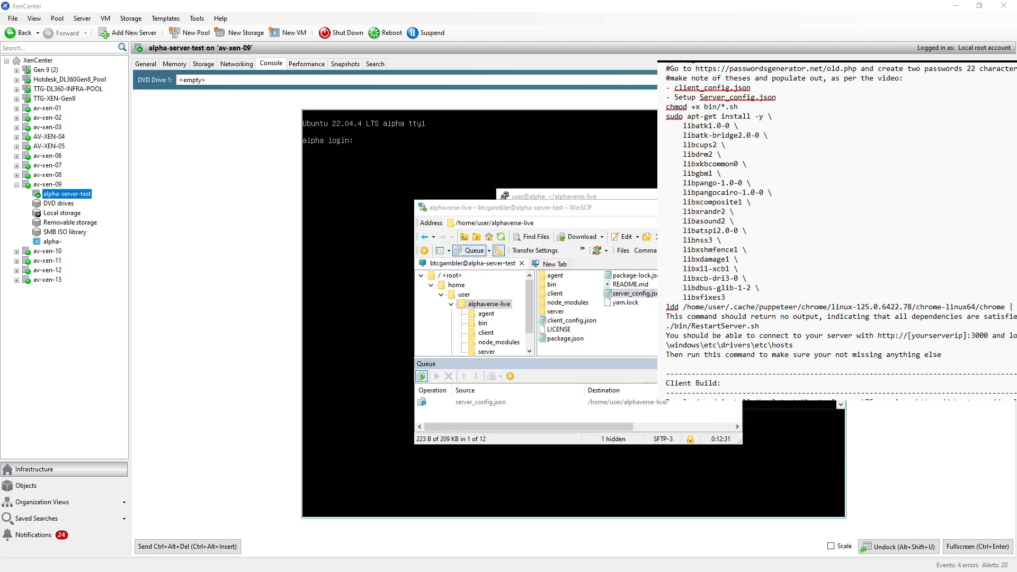
# In the SSH terminal, run ./bin/RestartServer.sh from the setup notes and attach to the server's screen session.
pyautogui.hotkey('alt', 'Tab')
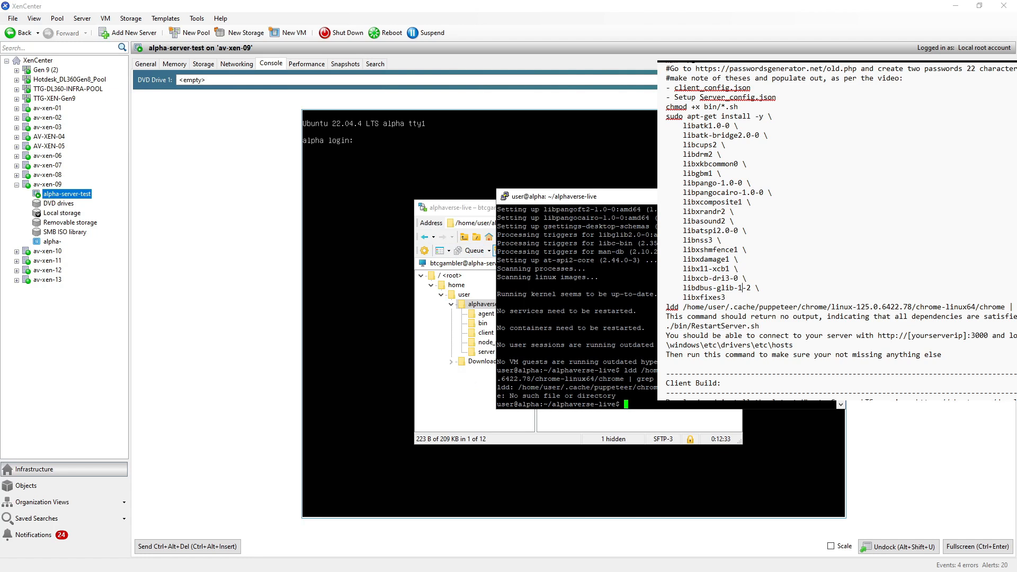
pyautogui.moveTo(763, 326); pyautogui.dragTo(666, 326)
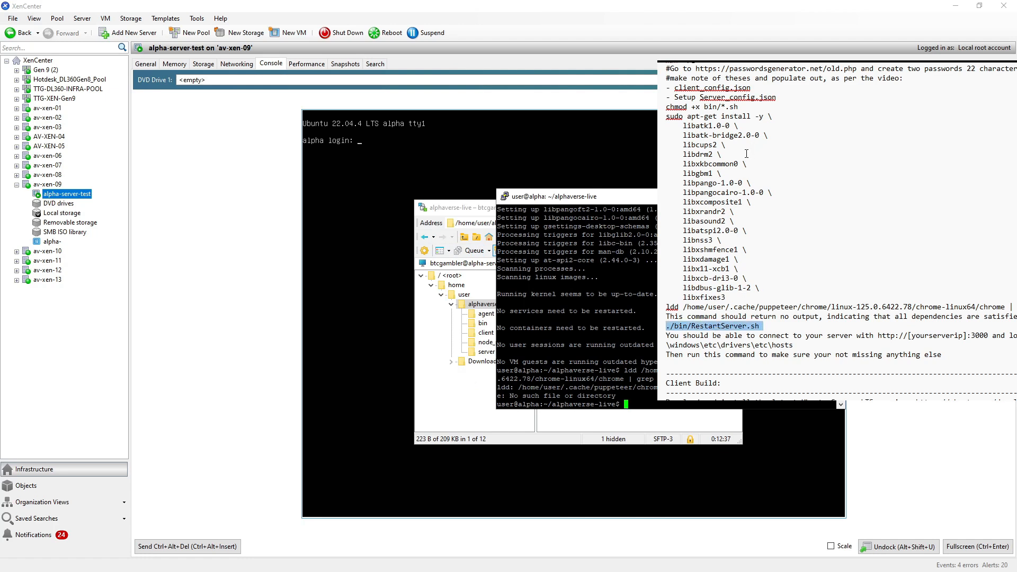
pyautogui.rightClick(609, 297)
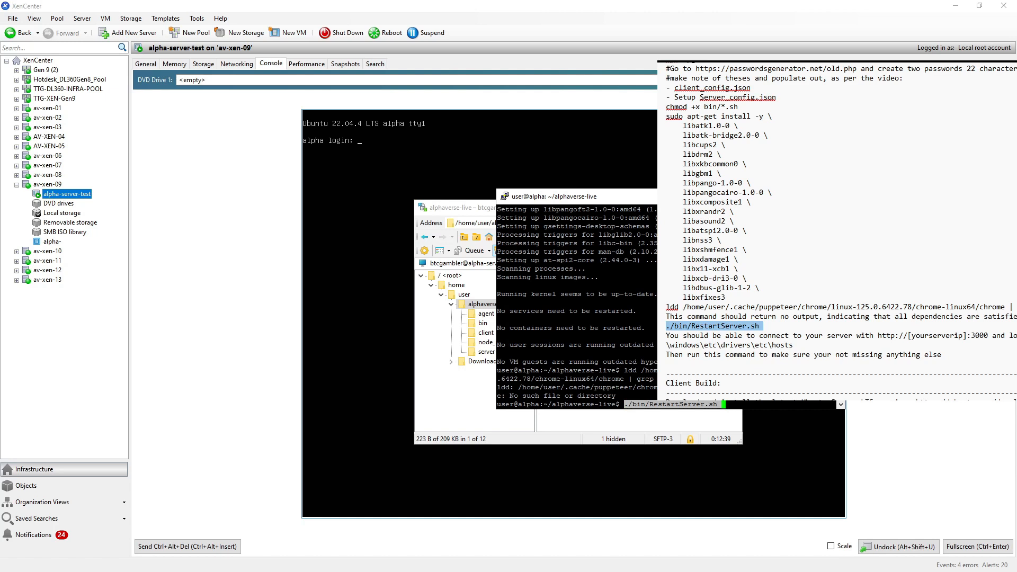
pyautogui.press('Return')
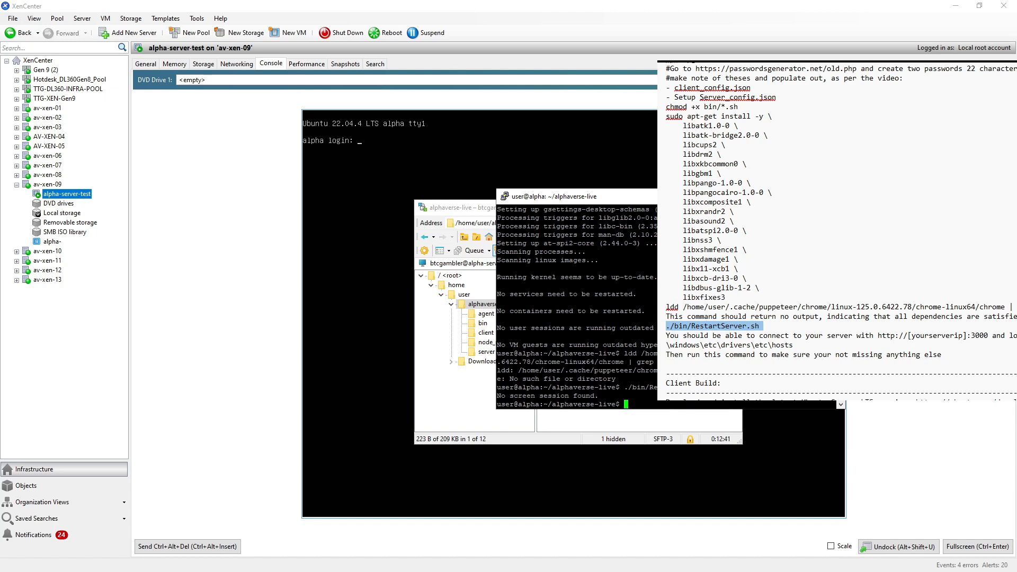
pyautogui.write('screeen -r ser')
pyautogui.press('Return')
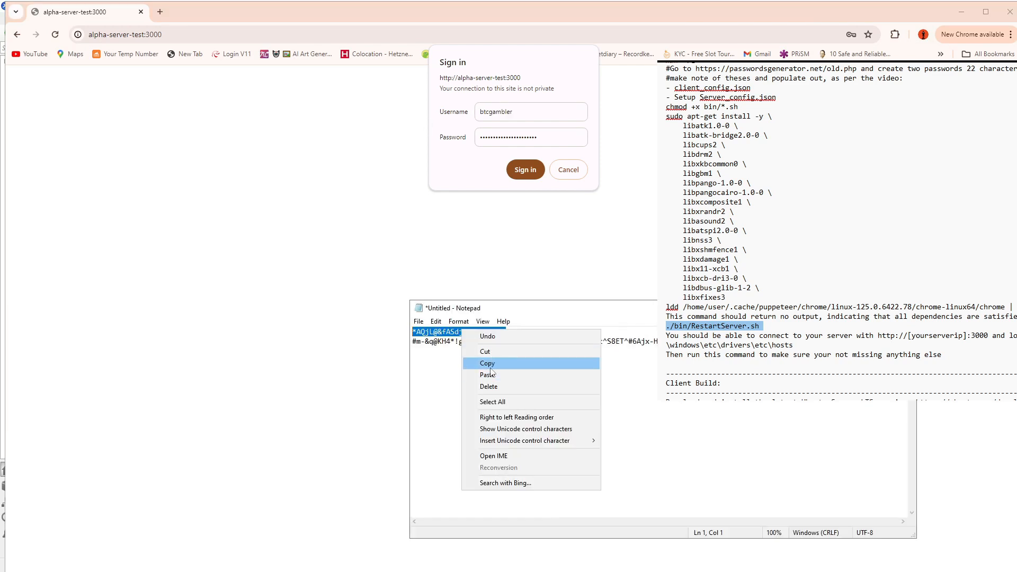
# Sign in to alpha-server-test:3000 in Chrome, pasting the 22-character basic auth password copied from Notepad into the password field.
pyautogui.click(491, 367)
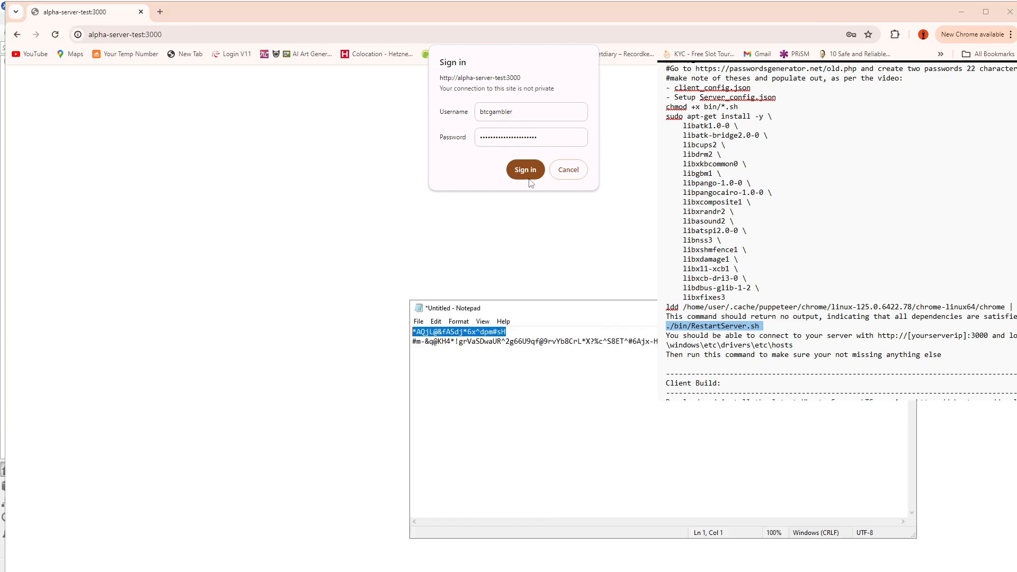
pyautogui.click(509, 139)
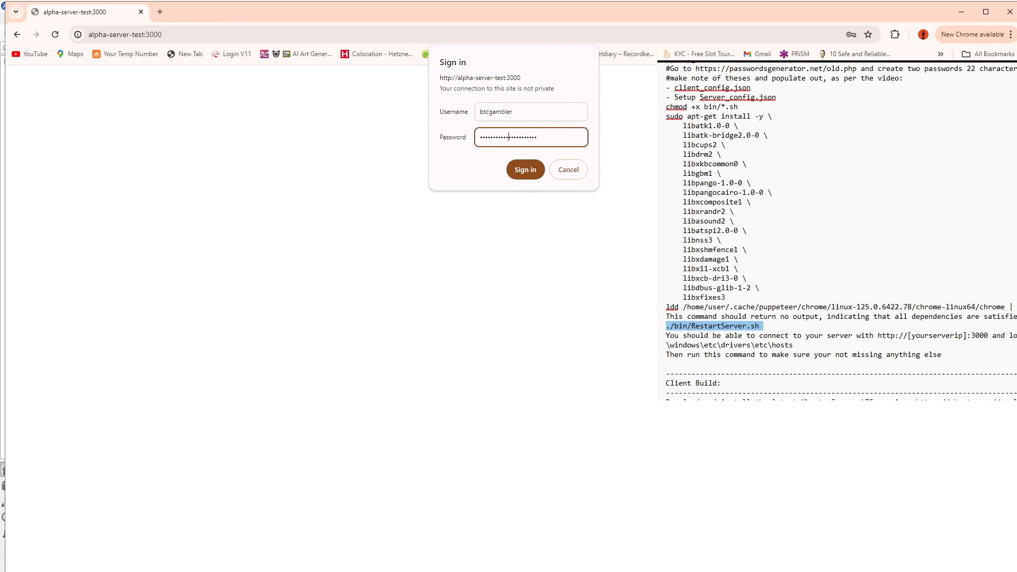
pyautogui.doubleClick(511, 139)
pyautogui.hotkey('ctrl', 'v')
pyautogui.press('Return')
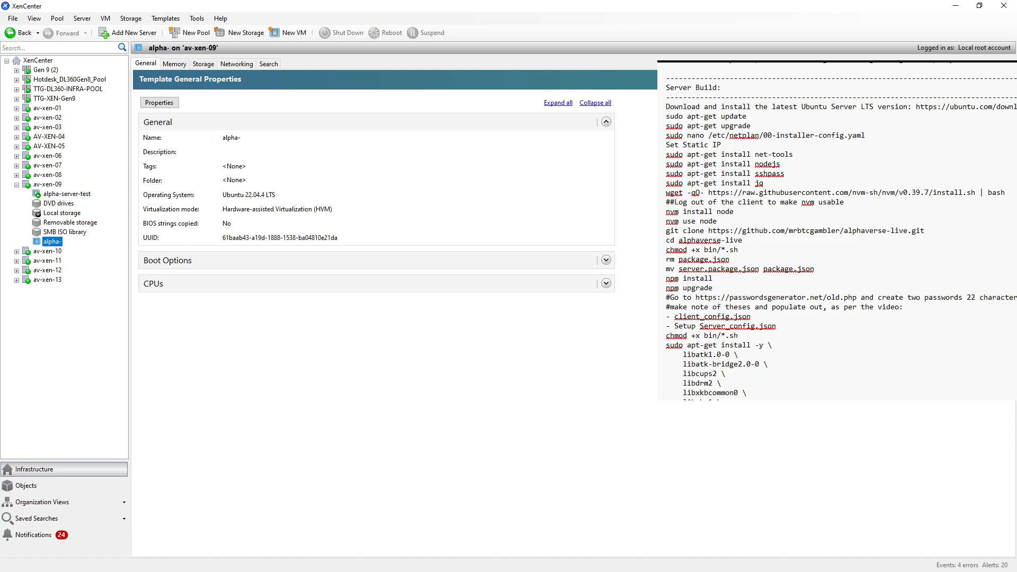
pyautogui.scroll(4, 837, 231)
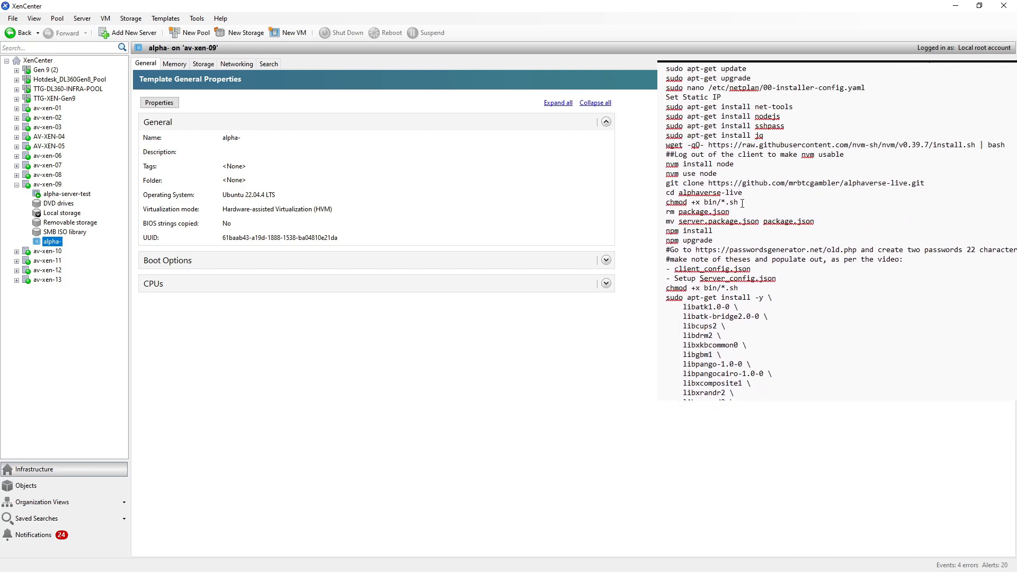
pyautogui.moveTo(743, 204); pyautogui.dragTo(667, 194)
pyautogui.scroll(5, 678, 204)
pyautogui.scroll(-20, 687, 212)
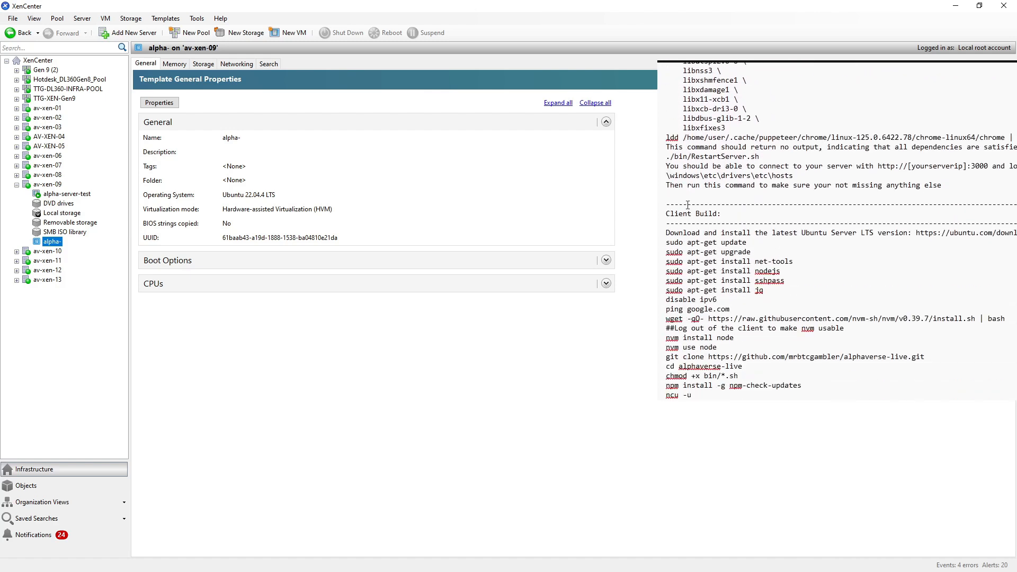
# Create a new VM named alpha-test-client1 from the alpha- template on av-xen-09 in XenCenter.
pyautogui.rightClick(64, 245)
pyautogui.click(123, 248)
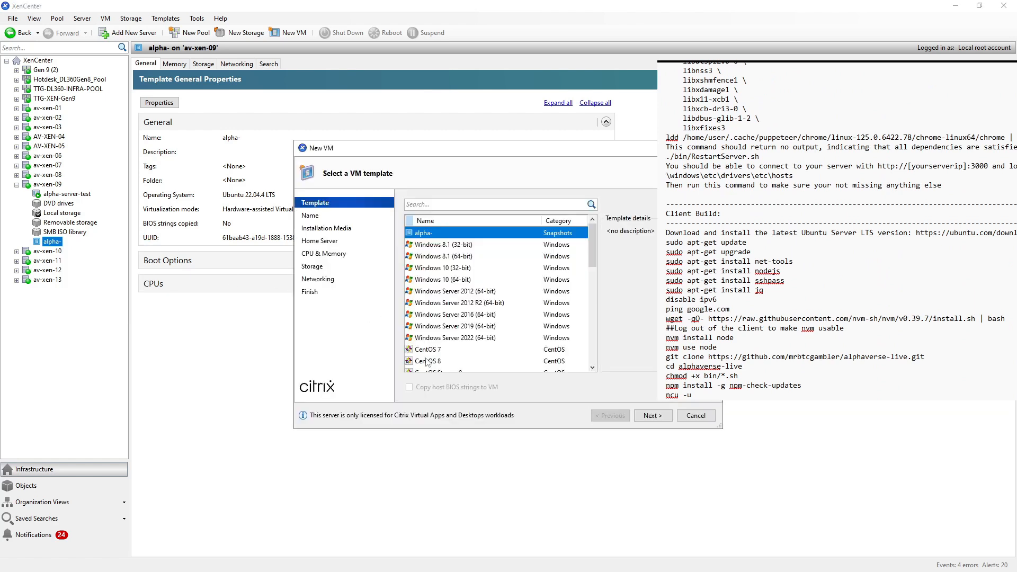
pyautogui.click(652, 416)
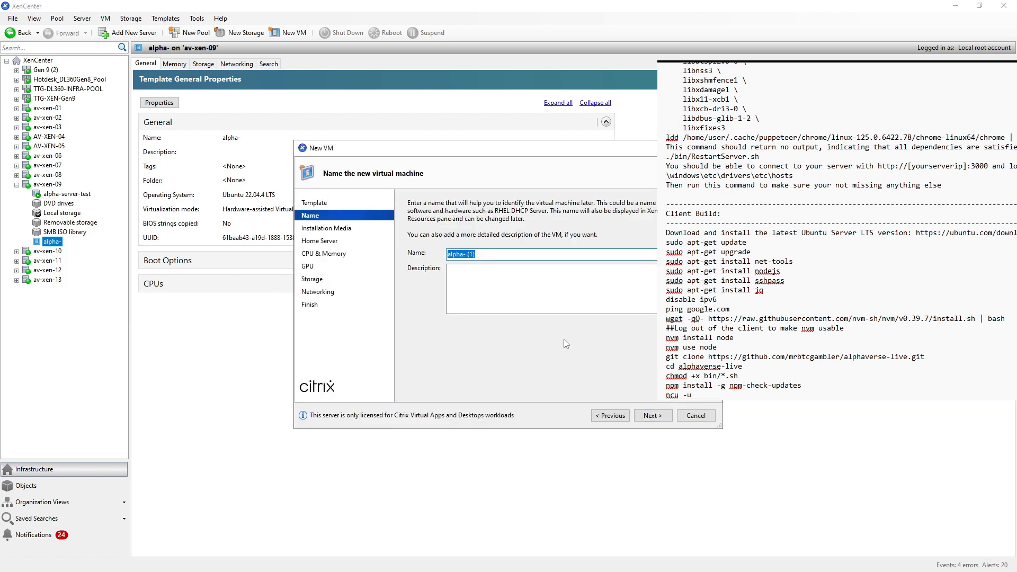
pyautogui.hotkey('ctrl', 'v')
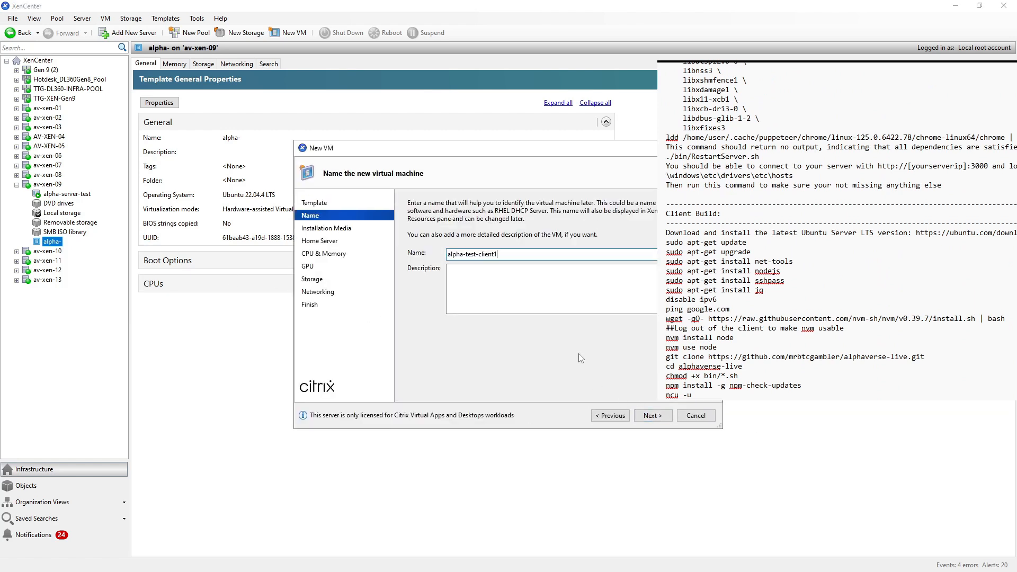
pyautogui.click(658, 418)
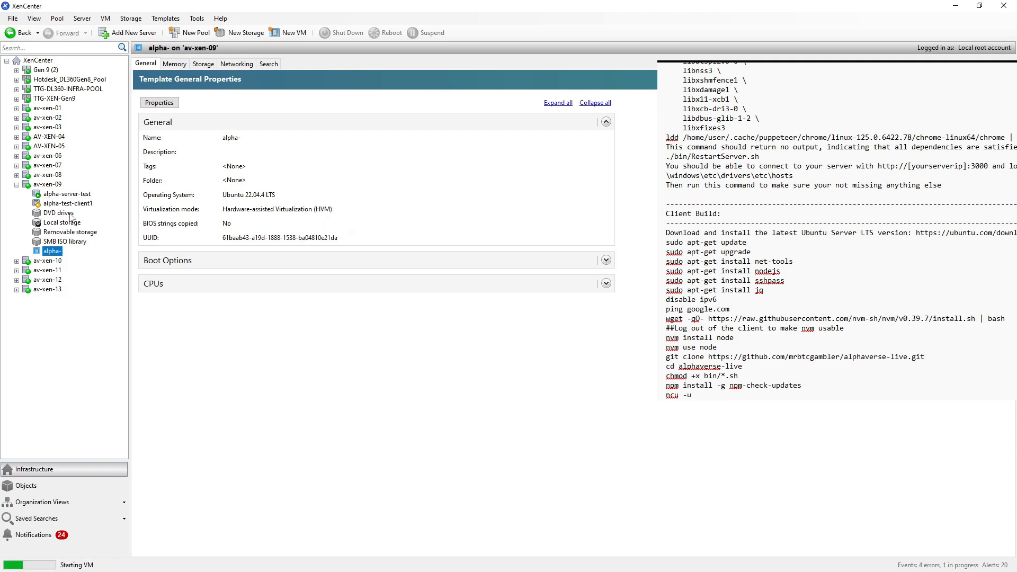
# Open the console of alpha-test-client1 and highlight the Client Build notes from the Ubuntu download line through chmod +x bin/*.sh.
pyautogui.click(72, 204)
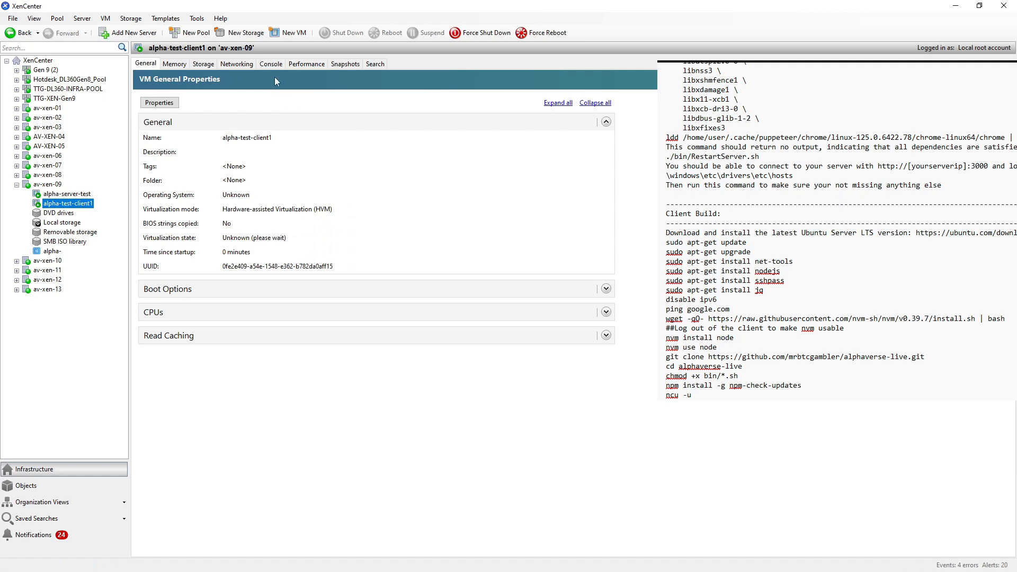
pyautogui.click(270, 64)
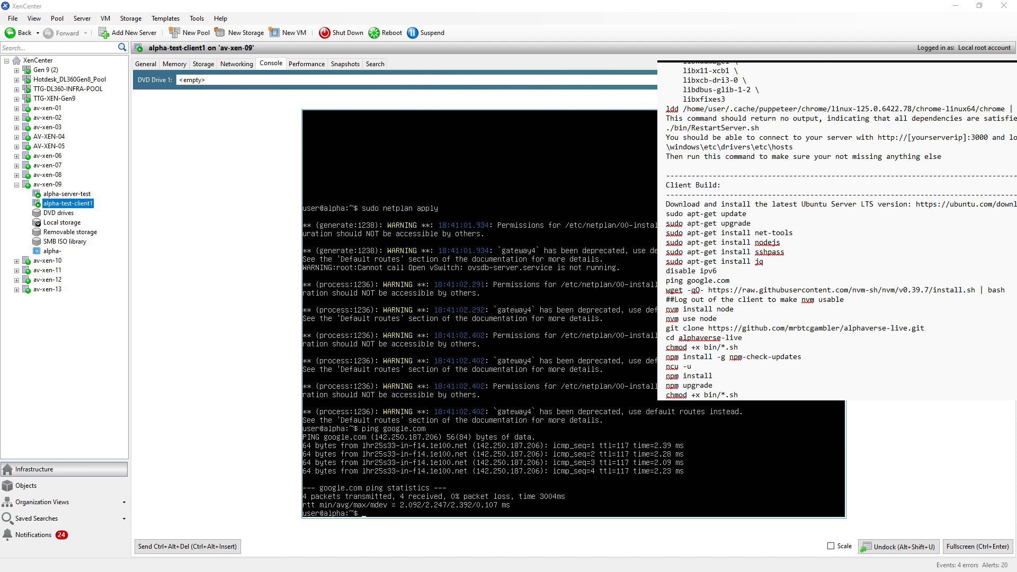
pyautogui.moveTo(666, 205); pyautogui.dragTo(664, 358)
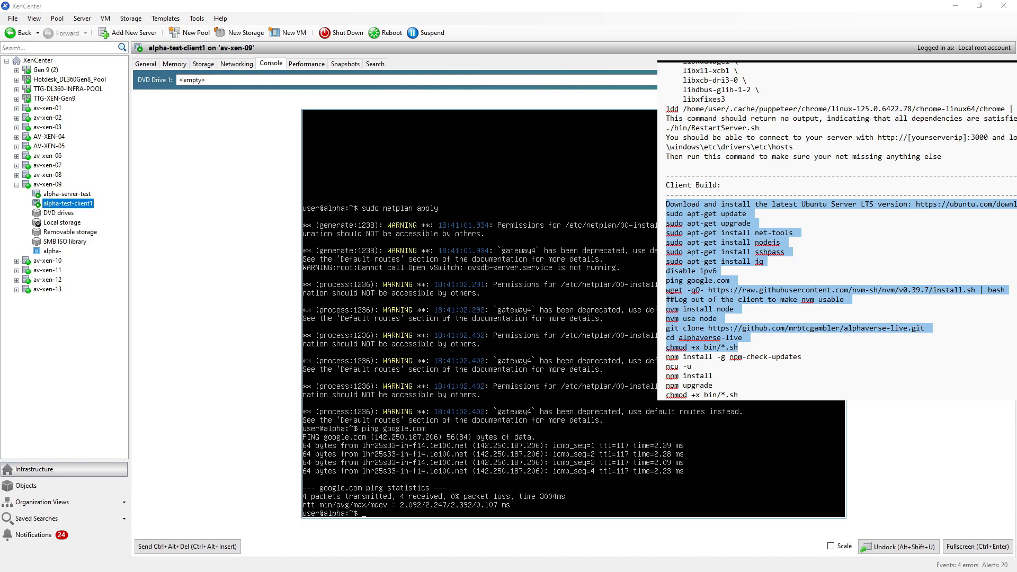
# Switch to the client's SSH terminal and run npm install -g npm-check-updates, copied from the Client Build notes.
pyautogui.hotkey('alt', 'Tab')
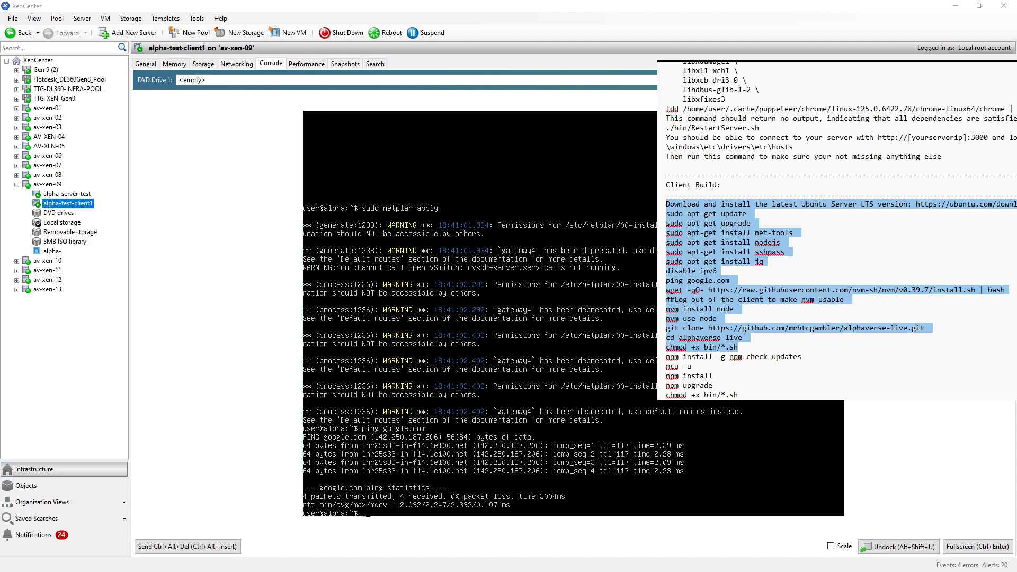
pyautogui.hotkey('alt', 'Tab')
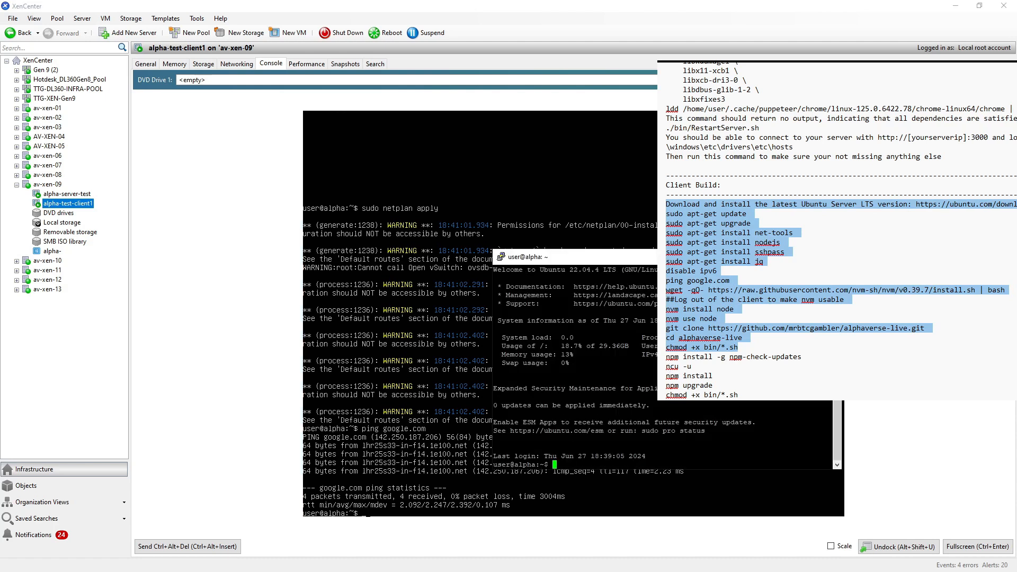
pyautogui.click(725, 348)
pyautogui.moveTo(803, 357); pyautogui.dragTo(660, 362)
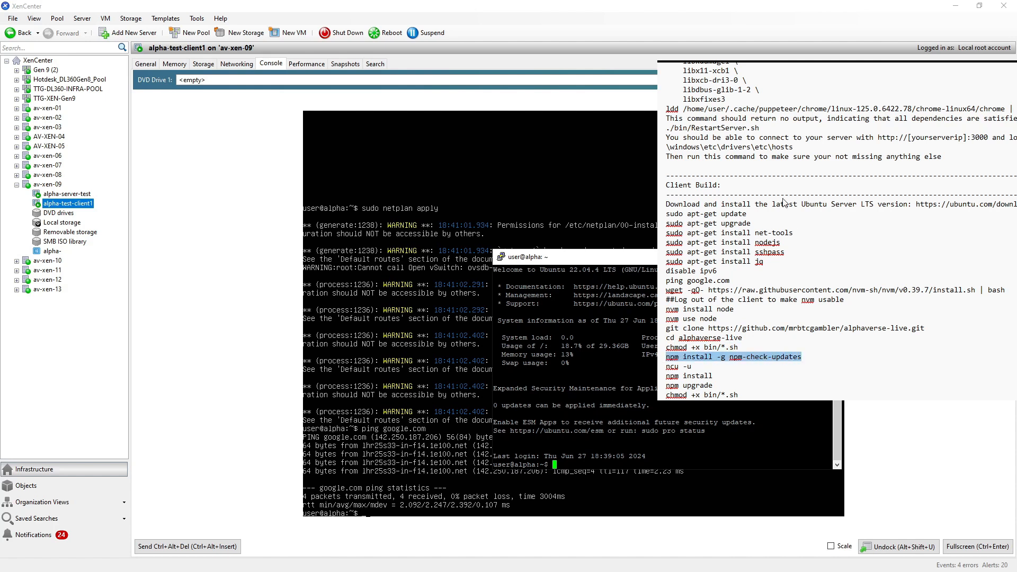
pyautogui.rightClick(752, 371)
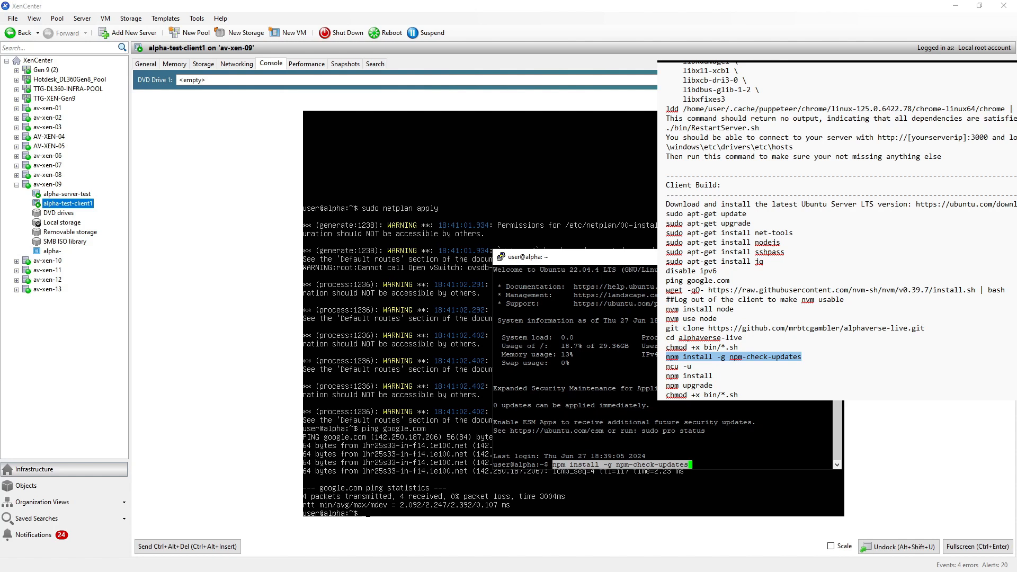
pyautogui.press('Return')
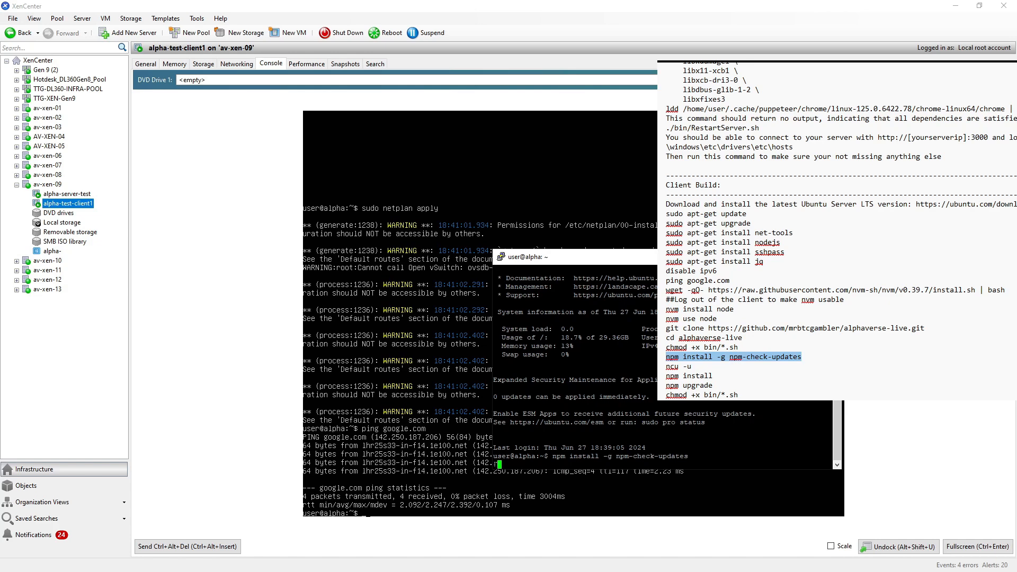
# Change into the alphaverse-live directory and run ncu -u from the notes to update the package versions.
pyautogui.moveTo(692, 366); pyautogui.dragTo(666, 369)
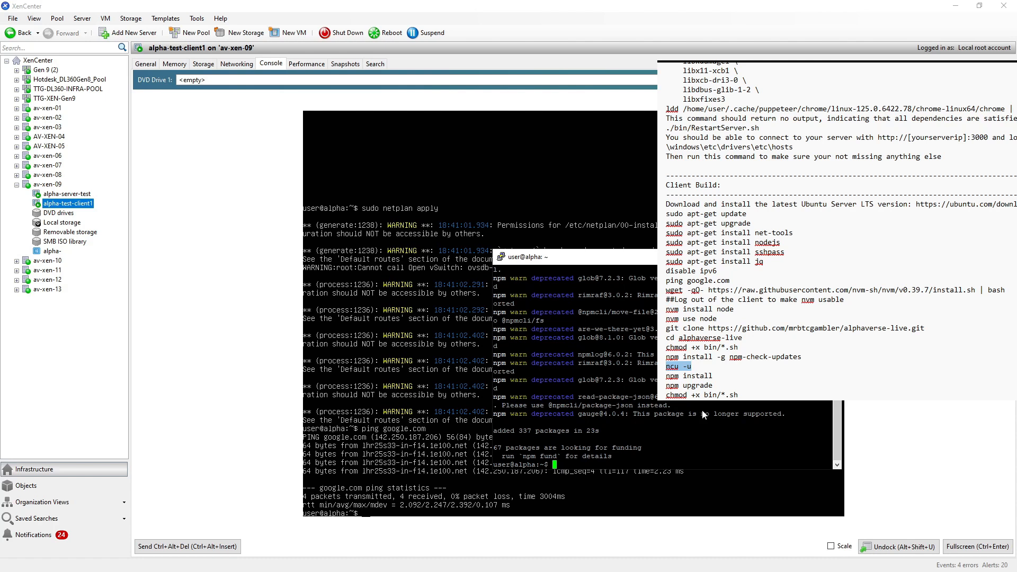
pyautogui.write('cd alp')
pyautogui.press('Tab')
pyautogui.press('Return')
pyautogui.write('ncu -u')
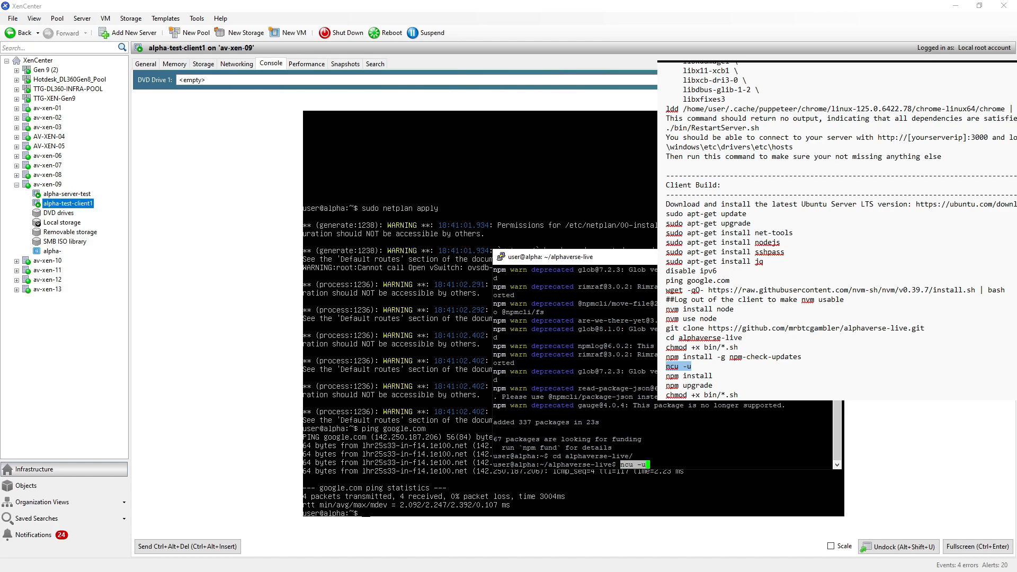
pyautogui.press('Return')
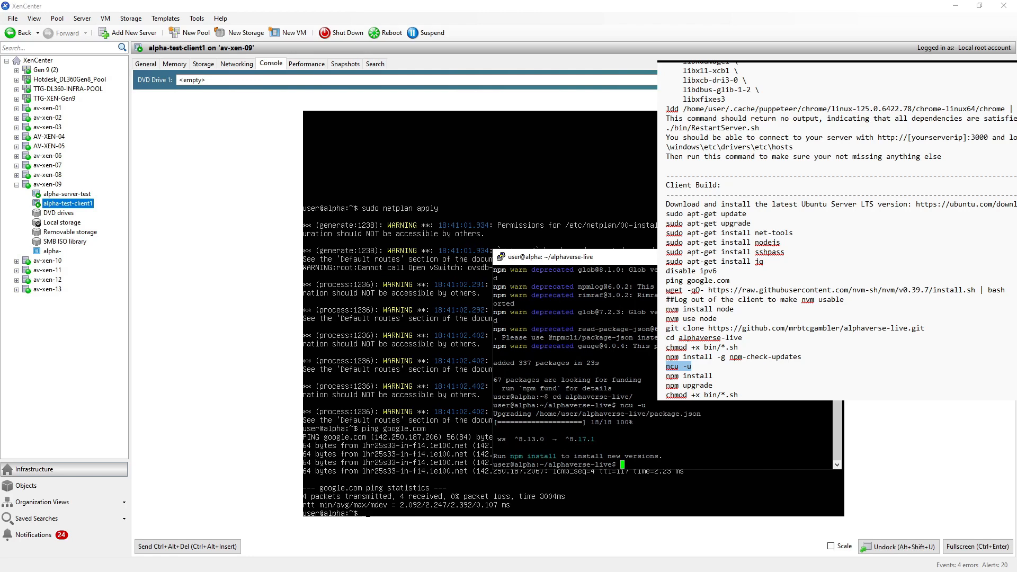
# Run npm install and npm upgrade in the alphaverse-live directory.
pyautogui.write('npm install')
pyautogui.press('Return')
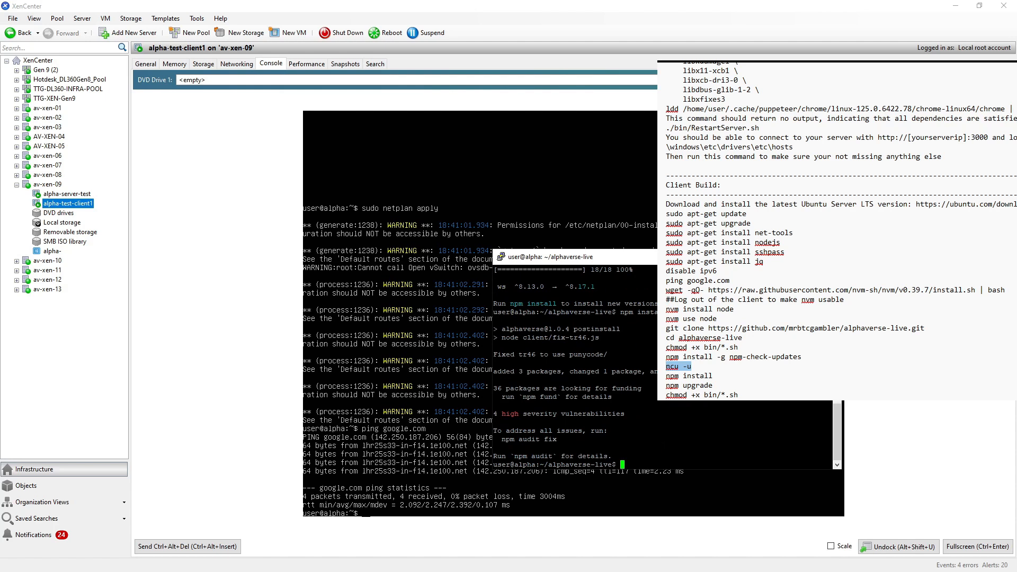
pyautogui.click(714, 386)
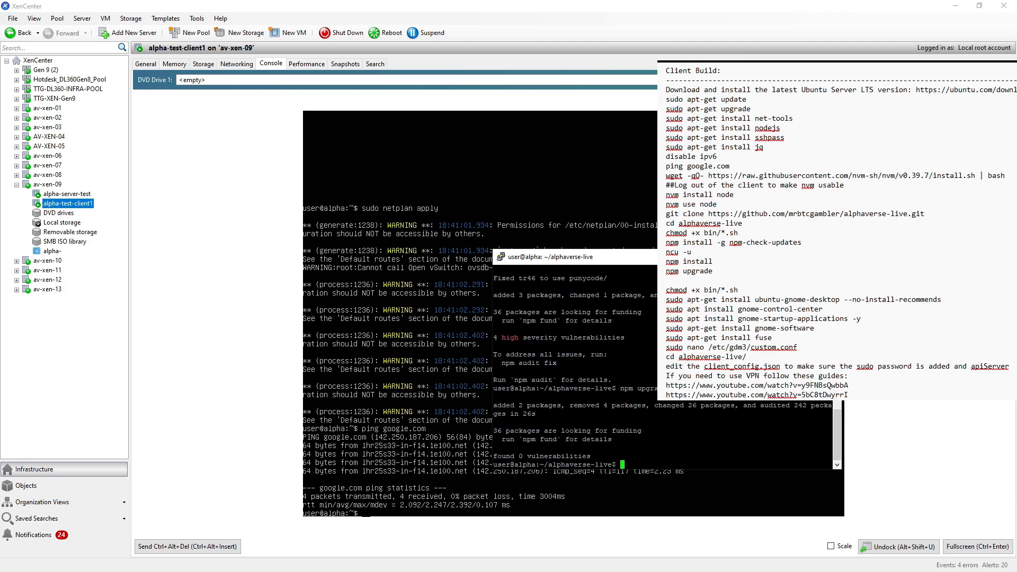
# Enter the ./bin/buildAgent.sh command at the terminal prompt and add it to the Client Build notes below npm upgrade.
pyautogui.write('./bin/')
pyautogui.press('Tab')
pyautogui.press('Tab')
pyautogui.press('Tab')
pyautogui.write('b')
pyautogui.press('Tab')
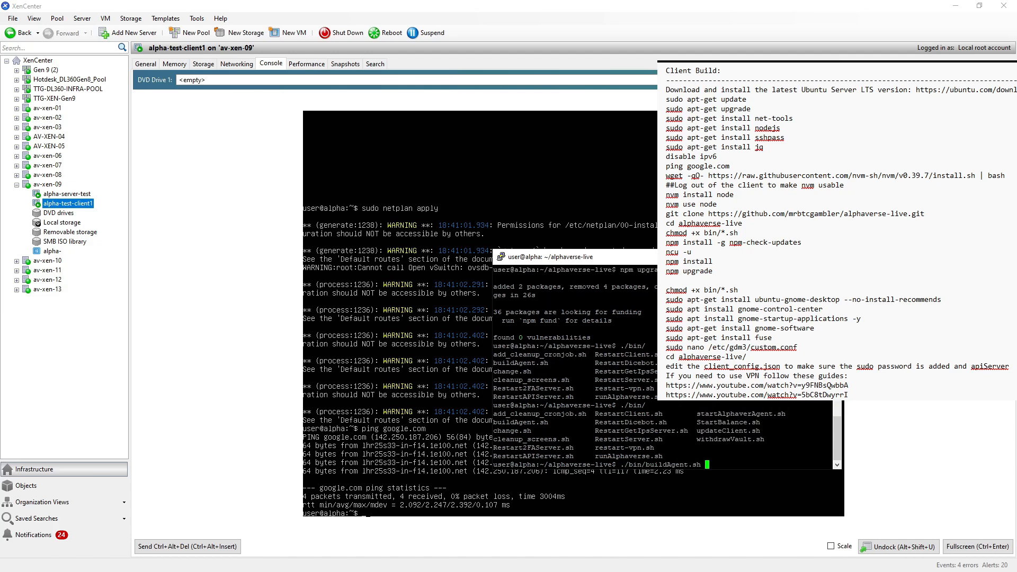
pyautogui.moveTo(713, 465)
pyautogui.mouseDown()
pyautogui.moveTo(621, 465)
pyautogui.moveTo(700, 464)
pyautogui.mouseUp()
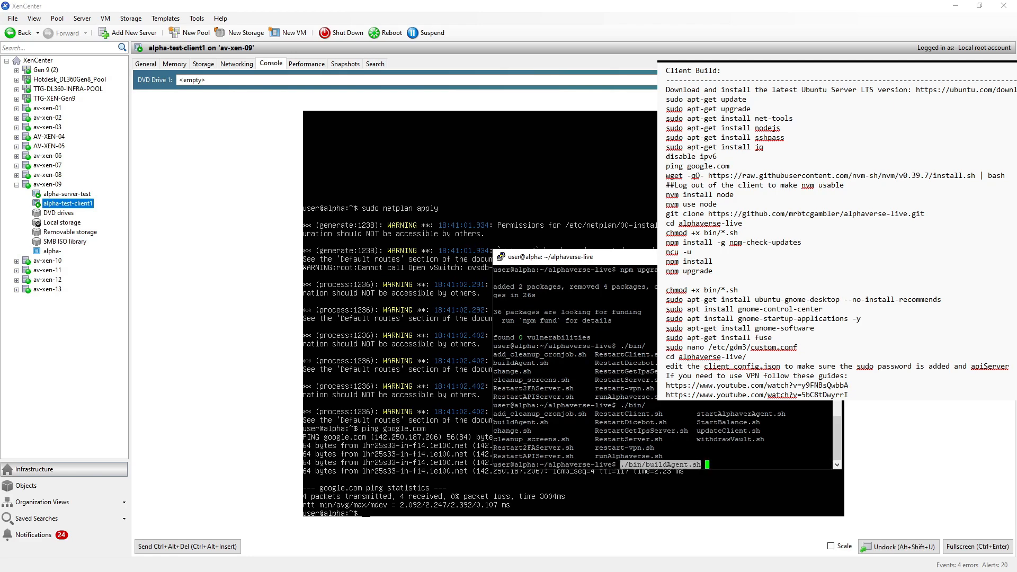
pyautogui.click(668, 280)
pyautogui.write('./bin/buildAgent.sh')
pyautogui.press('Return')
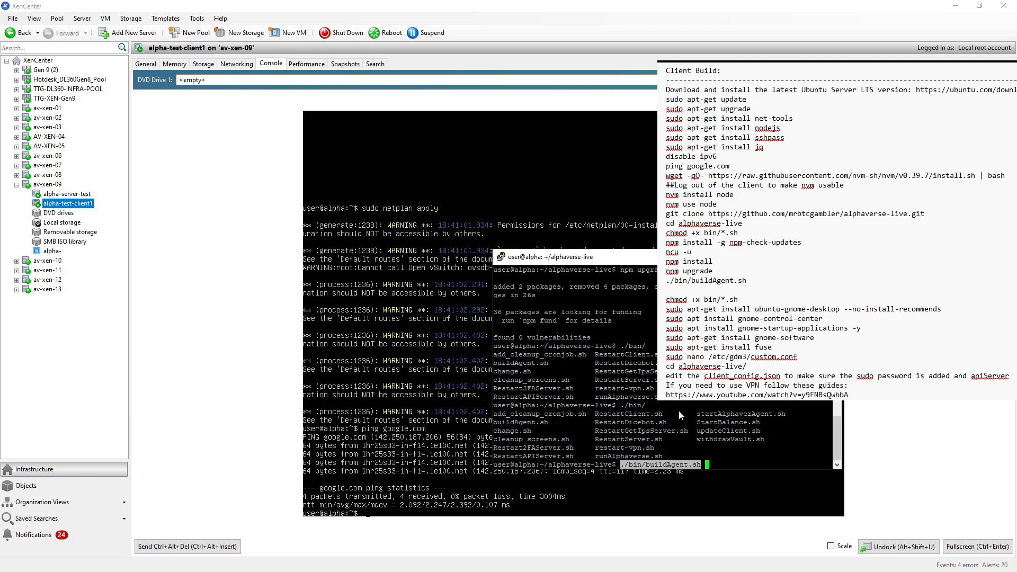
# Run ./bin/buildAgent.sh, install yarn with npm install --global yarn, and run the build script again.
pyautogui.click(724, 462)
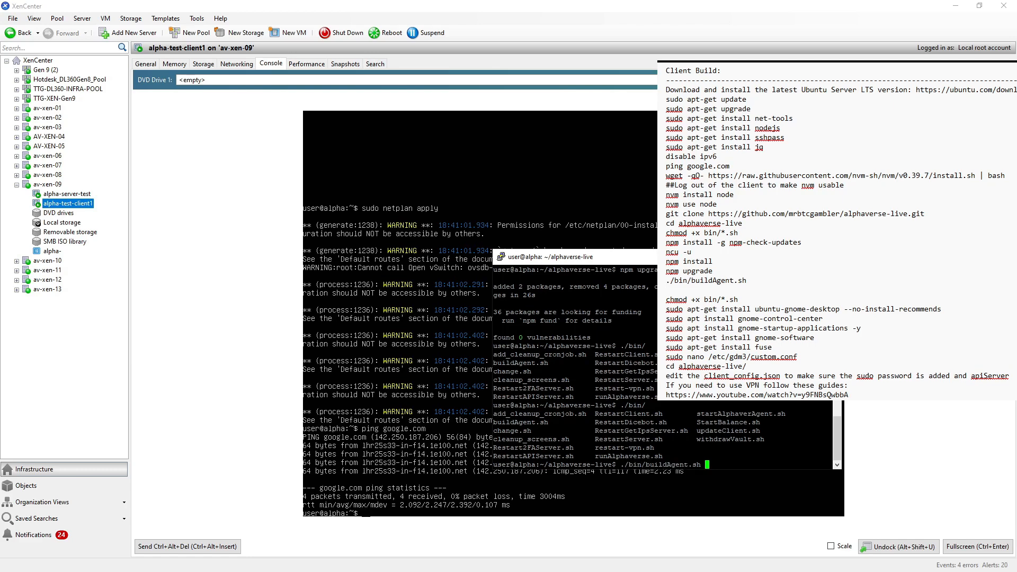
pyautogui.press('Return')
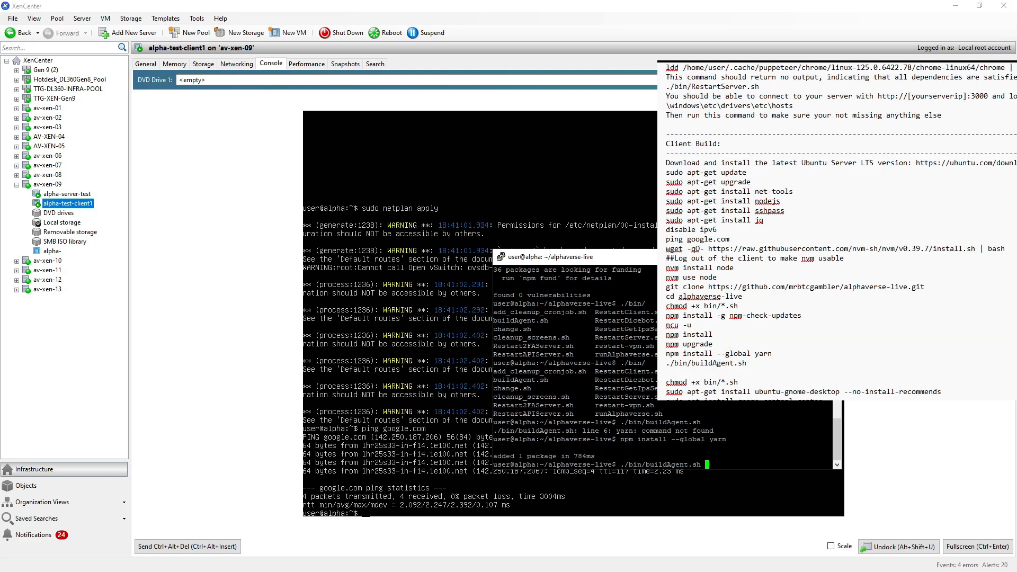
pyautogui.press('Return')
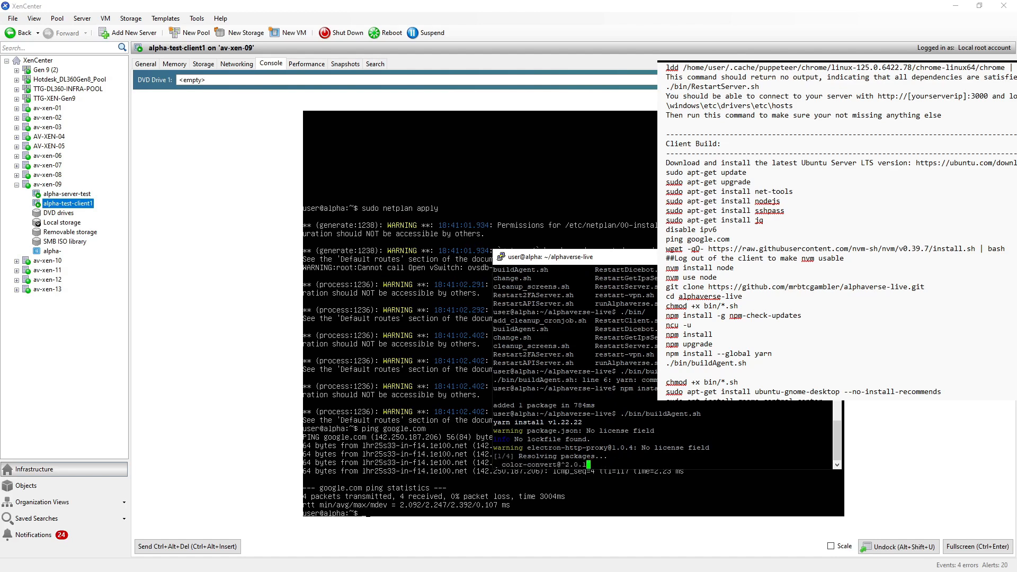
pyautogui.moveTo(768, 355); pyautogui.dragTo(718, 355)
pyautogui.click(718, 364)
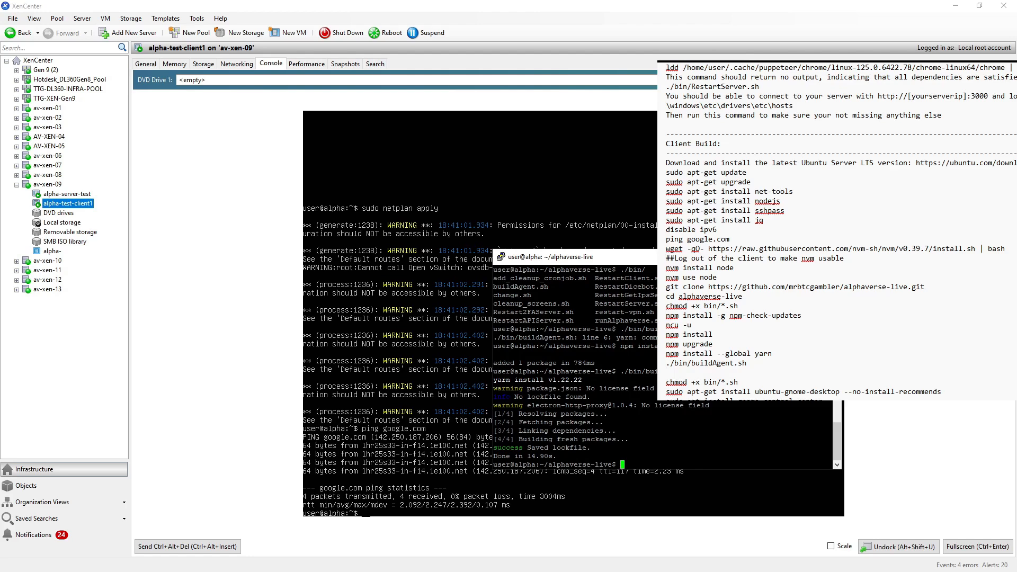
# Run ./bin/add_cleanup_cronjob.sh in the alphaverse-live directory to add the screen cleanup cron job.
pyautogui.write('./bin/a')
pyautogui.press('Tab')
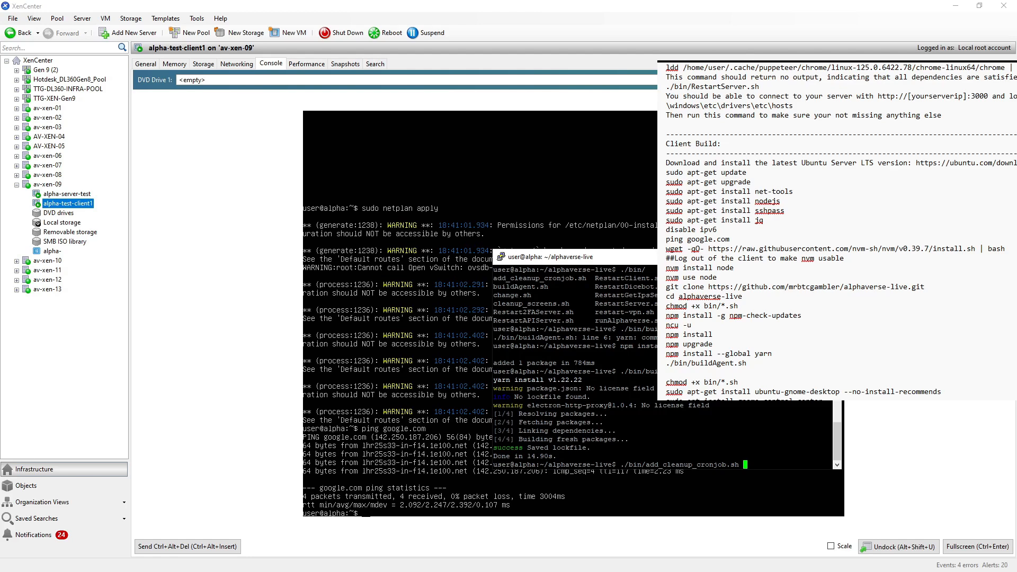
pyautogui.press('Return')
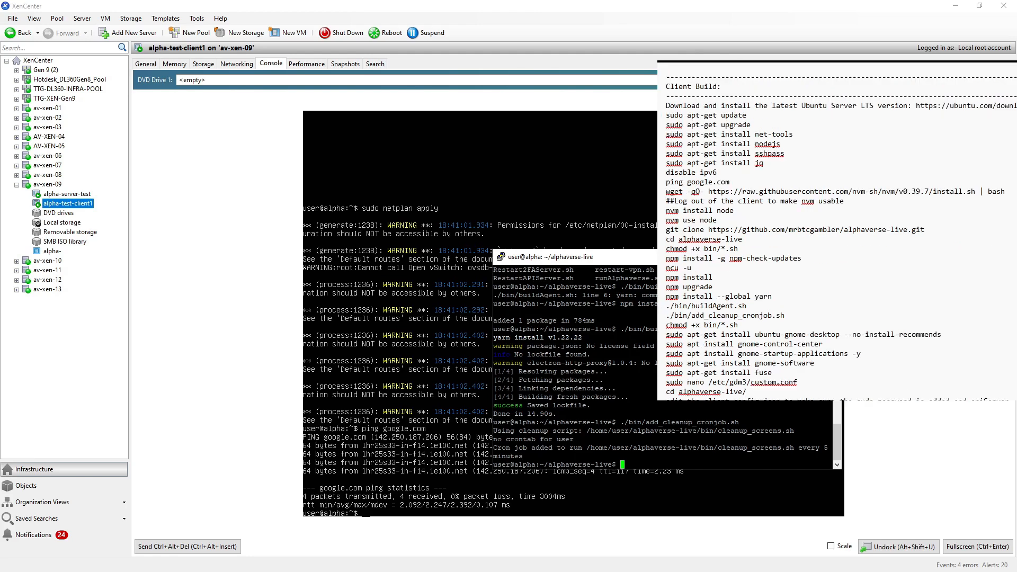
# Install ubuntu-gnome-desktop on the client with the --no-install-recommends option, using the apt-get command from the notes.
pyautogui.moveTo(942, 334); pyautogui.dragTo(665, 335)
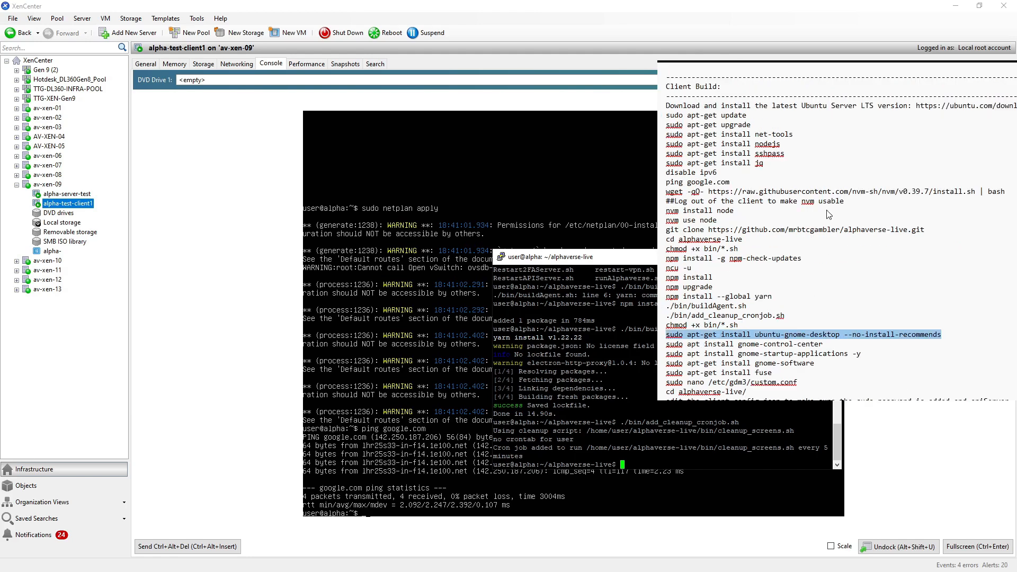
pyautogui.rightClick(760, 442)
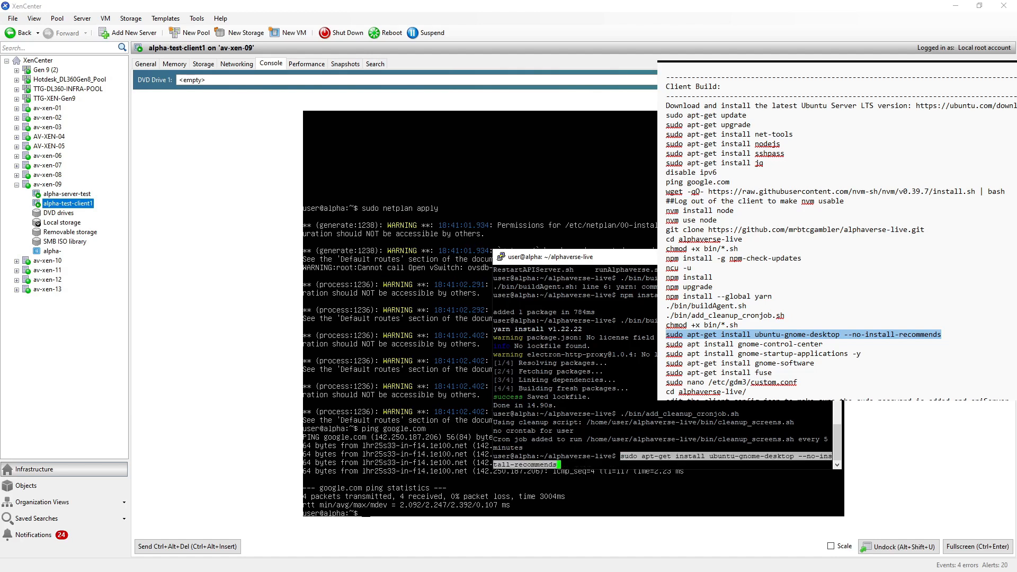
pyautogui.press('Return')
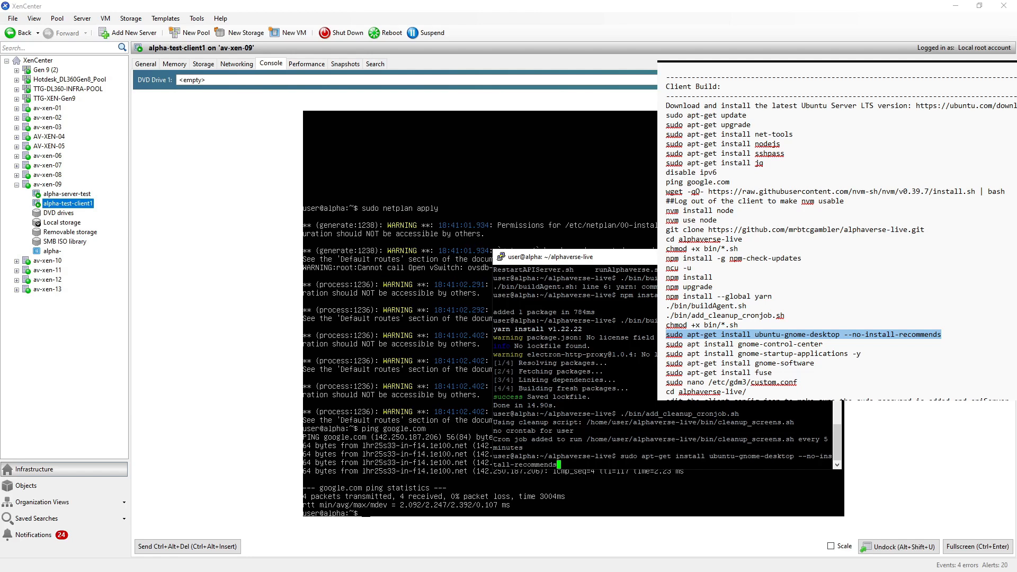
pyautogui.press('Return')
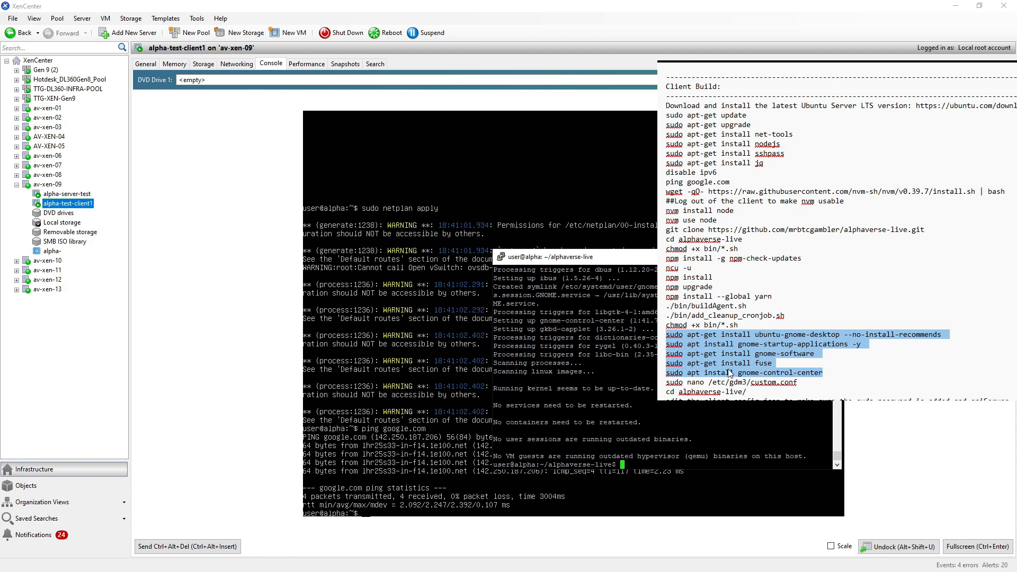
# Open /etc/gdm3/custom.conf in nano with sudo and uncomment the AutomaticLoginEnable = true line.
pyautogui.click(827, 374)
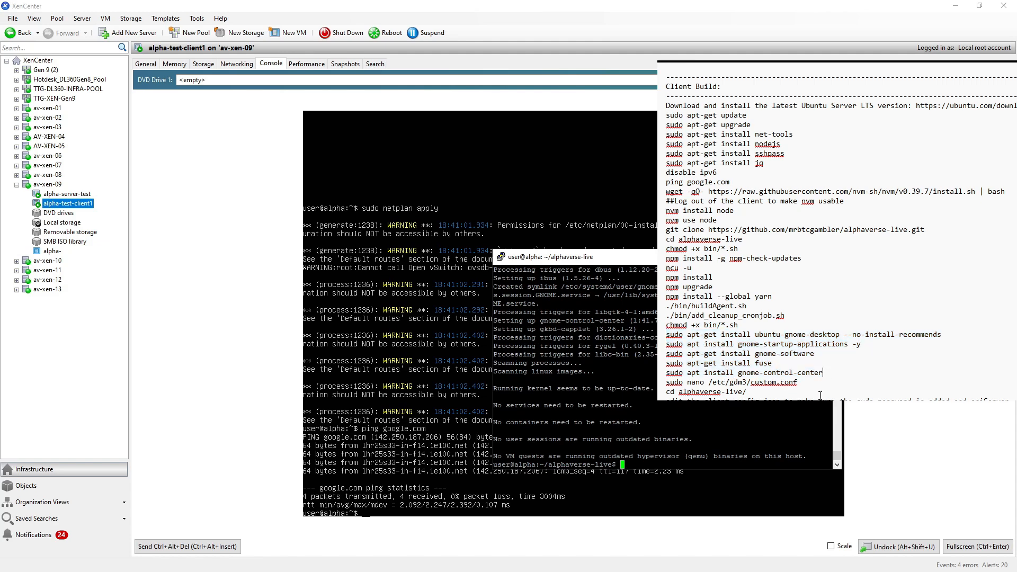
pyautogui.moveTo(802, 387); pyautogui.dragTo(660, 388)
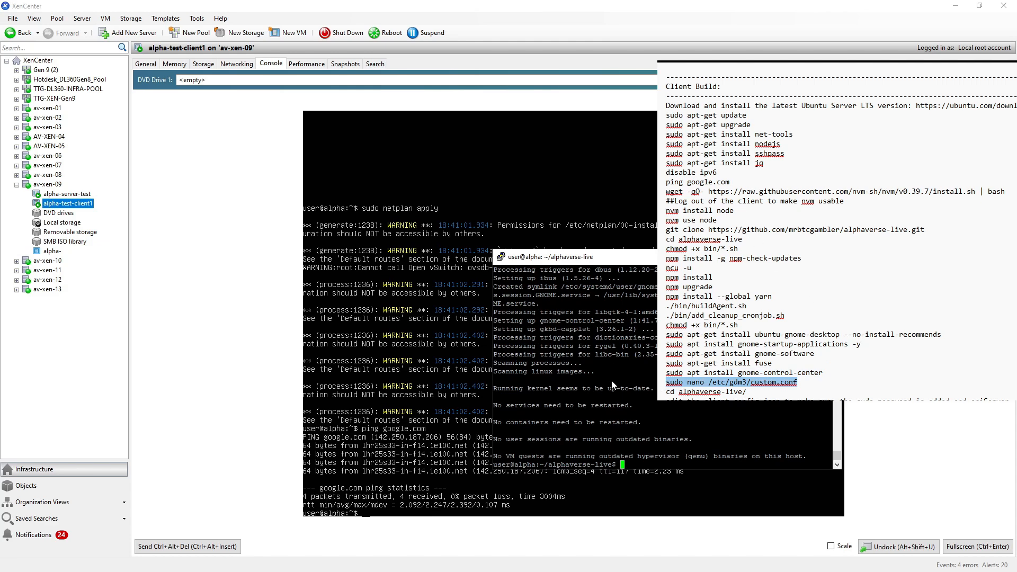
pyautogui.rightClick(654, 392)
pyautogui.press('Return')
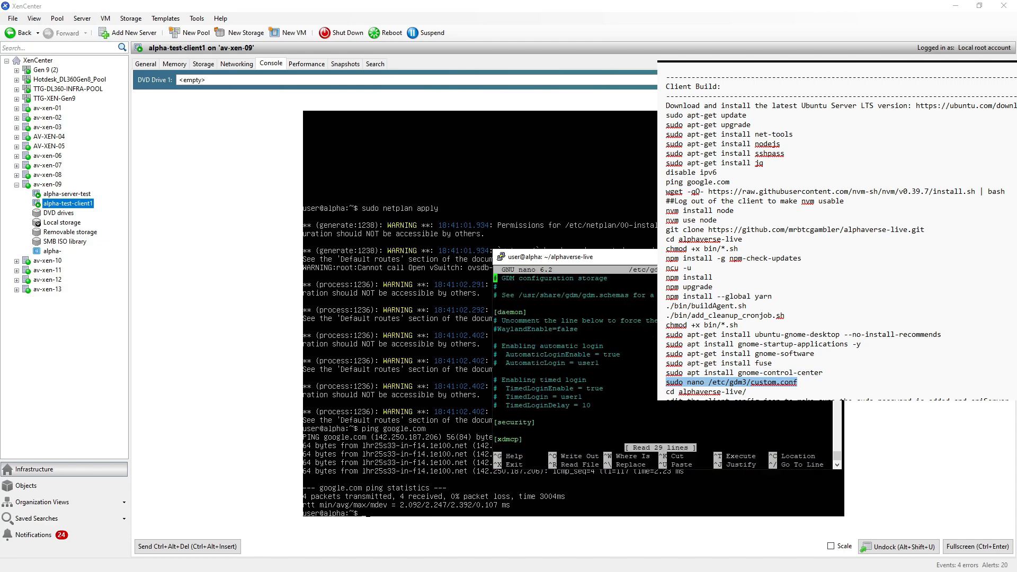
pyautogui.press('Down')
pyautogui.press('Down')
pyautogui.press('Down')
pyautogui.press('Down')
pyautogui.press('Down')
pyautogui.press('Down')
pyautogui.press('Down')
pyautogui.press('Down')
pyautogui.press('Down')
pyautogui.press('Delete')
pyautogui.press('Delete')
pyautogui.press('Delete')
pyautogui.press('Delete')
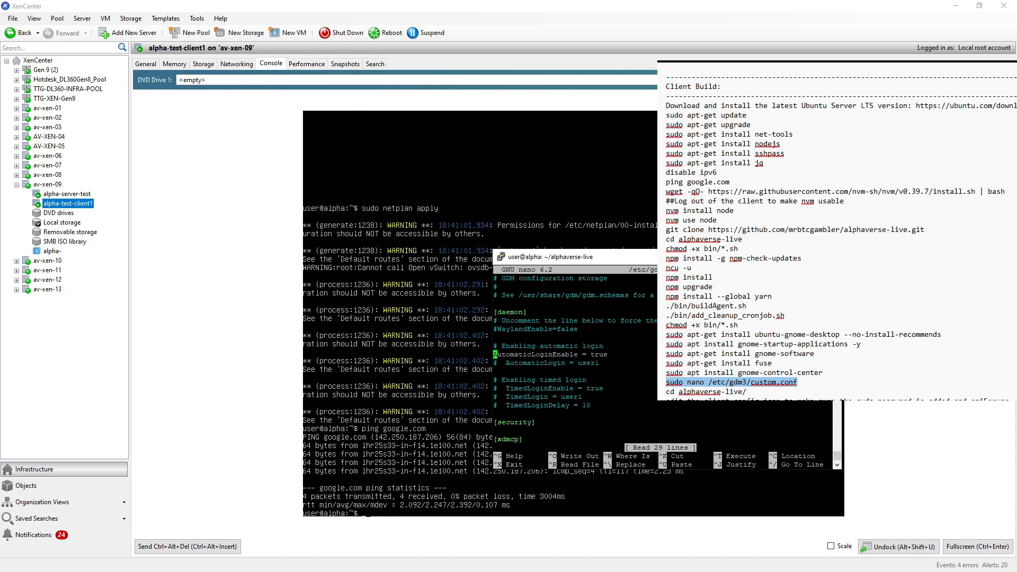
# Uncomment the AutomaticLogin line in custom.conf, set its value to user, and save the file.
pyautogui.press('Down')
pyautogui.press('Delete')
pyautogui.press('Delete')
pyautogui.press('Delete')
pyautogui.press('Right')
pyautogui.press('Right')
pyautogui.press('Right')
pyautogui.press('Right')
pyautogui.press('Right')
pyautogui.press('Right')
pyautogui.press('Right')
pyautogui.press('Right')
pyautogui.press('Right')
pyautogui.press('Right')
pyautogui.press('Right')
pyautogui.press('Right')
pyautogui.press('Right')
pyautogui.press('Right')
pyautogui.press('Right')
pyautogui.press('Right')
pyautogui.press('Right')
pyautogui.press('Delete')
pyautogui.press('Delete')
pyautogui.press('Delete')
pyautogui.press('Delete')
pyautogui.press('Delete')
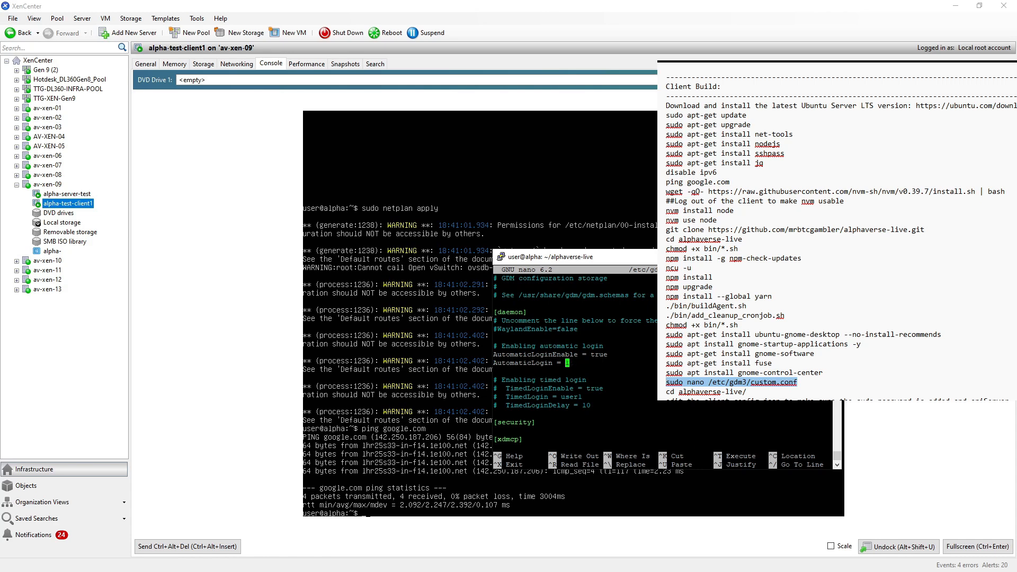
pyautogui.write('user')
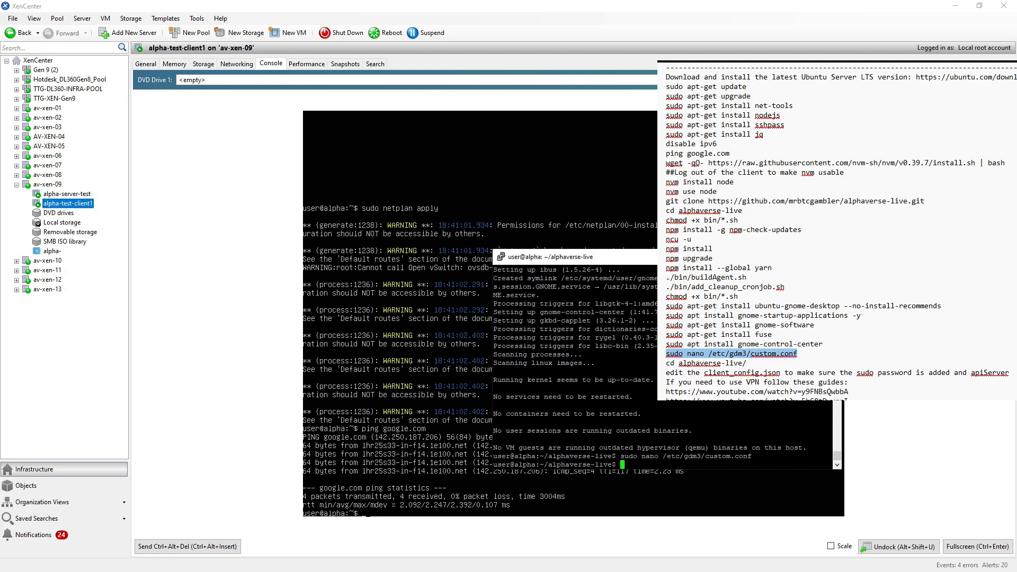
# Reboot the alpha-test-client1 VM from XenCenter and confirm the reboot.
pyautogui.rightClick(70, 204)
pyautogui.click(97, 234)
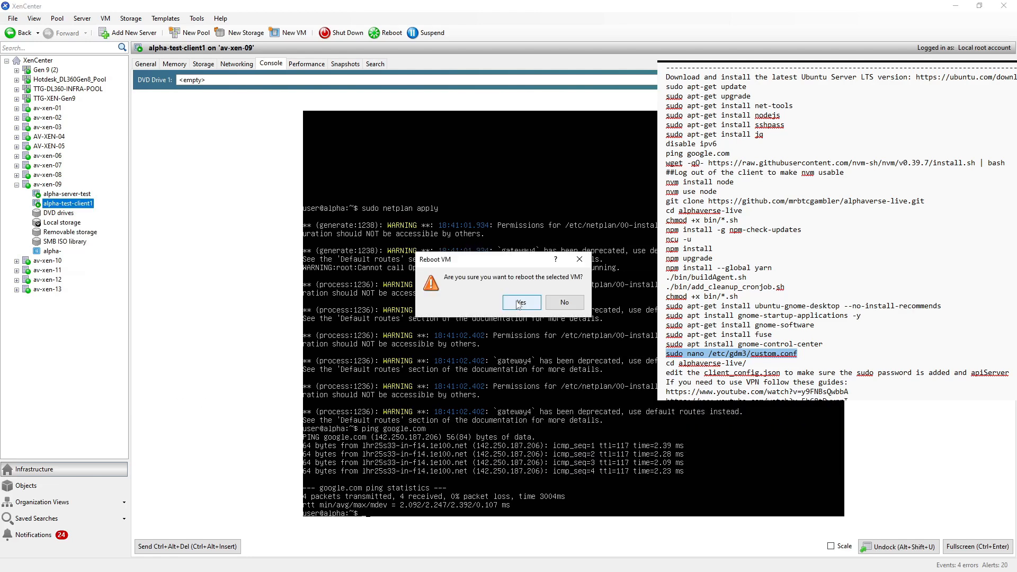
pyautogui.click(521, 303)
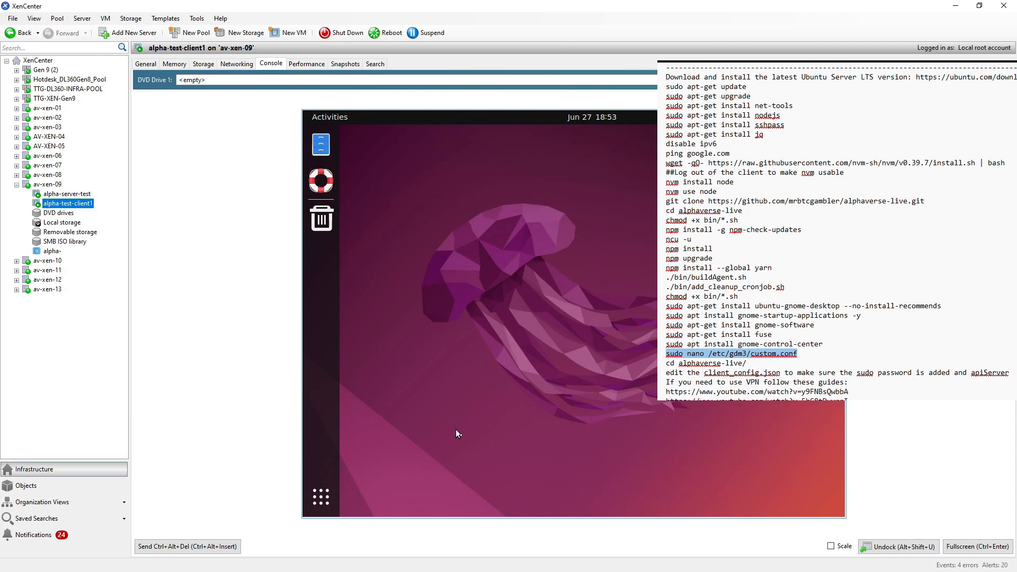
# Turn off Automatic Screen Lock in the client's Privacy screen settings and close Settings.
pyautogui.click(321, 497)
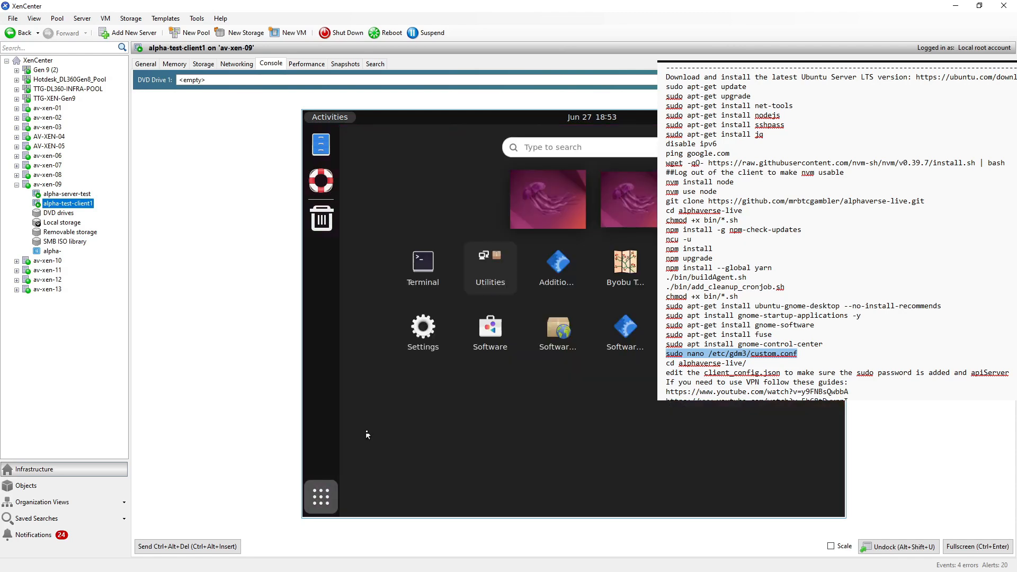
pyautogui.click(424, 333)
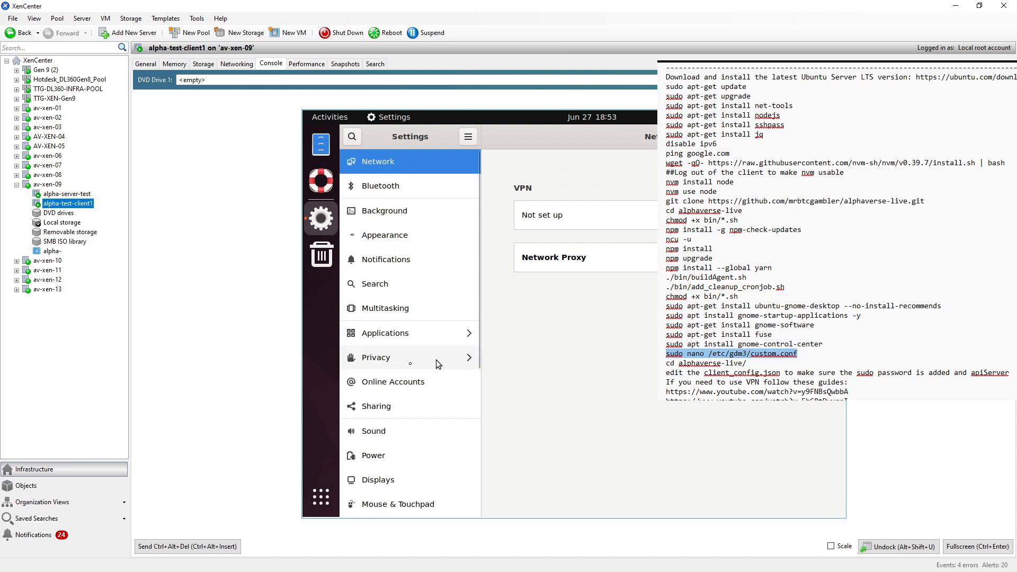
pyautogui.click(410, 364)
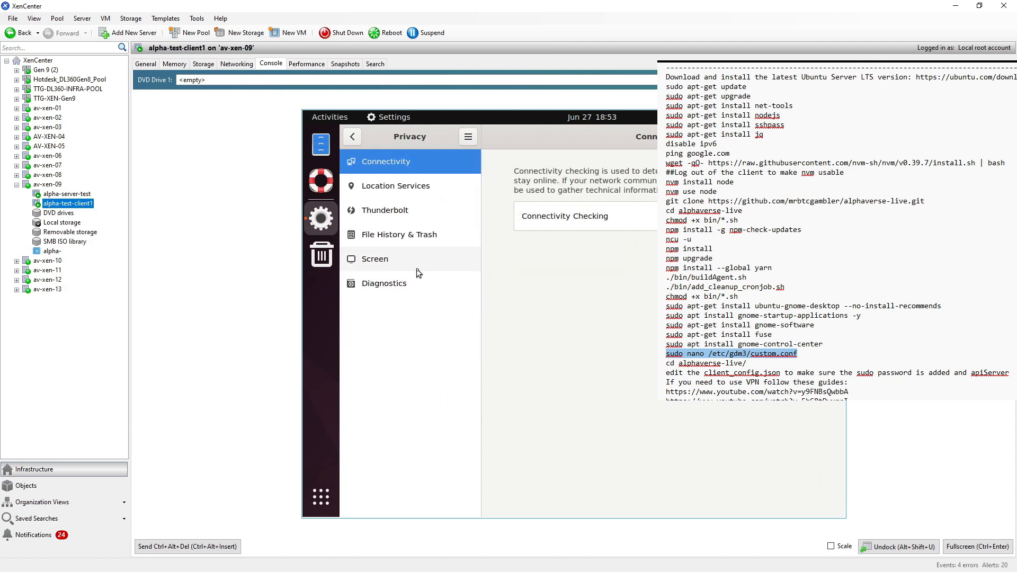
pyautogui.click(404, 268)
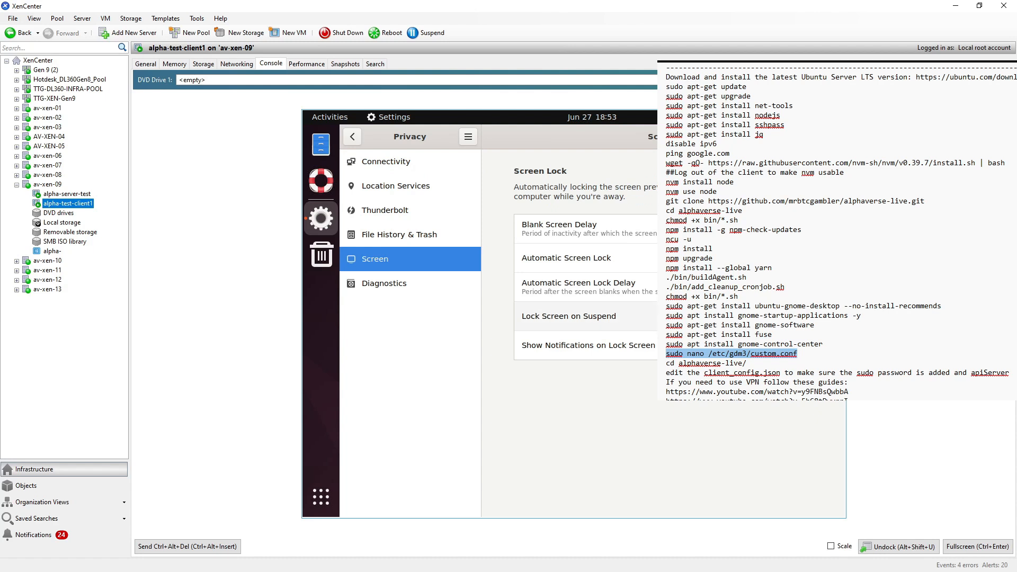
pyautogui.click(793, 258)
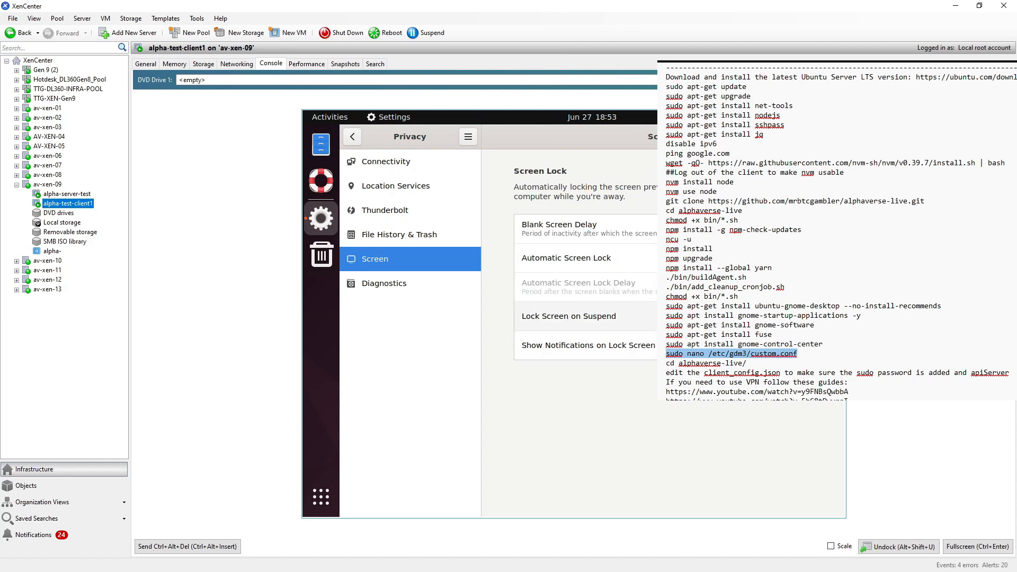
pyautogui.click(833, 137)
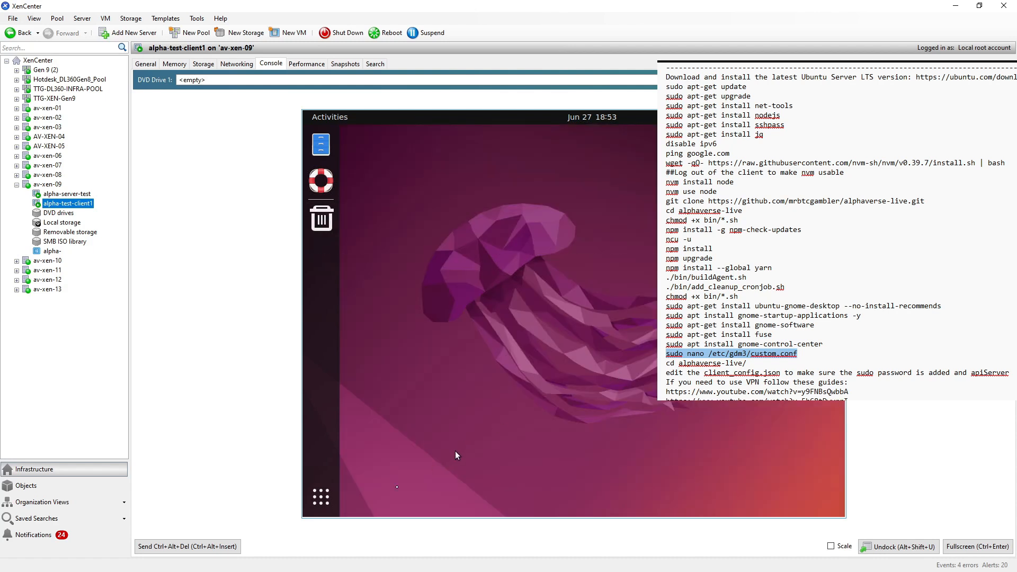
# Open Startup Applications on the client and remove the SSH Key Agent entry.
pyautogui.click(321, 496)
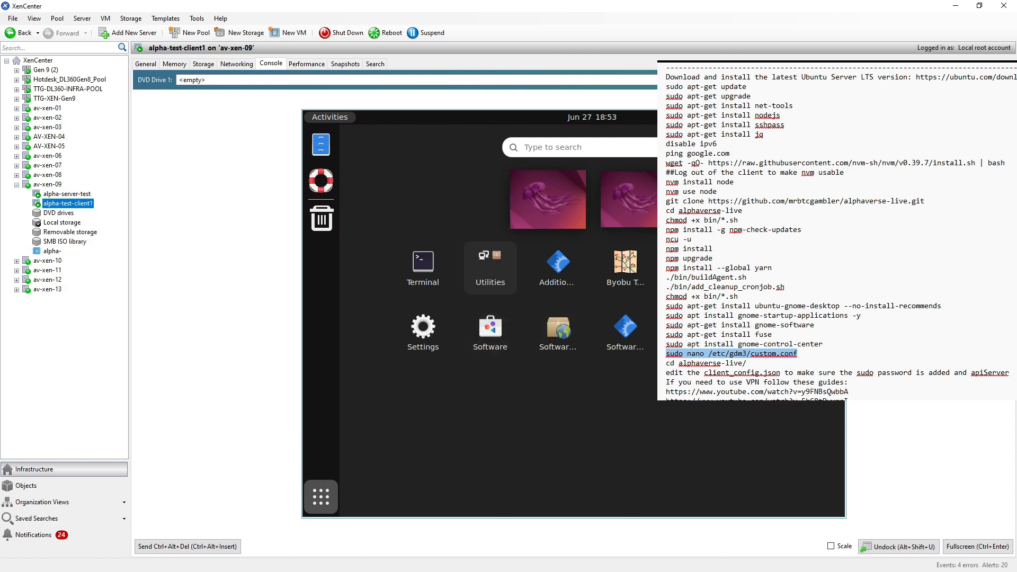
pyautogui.click(692, 330)
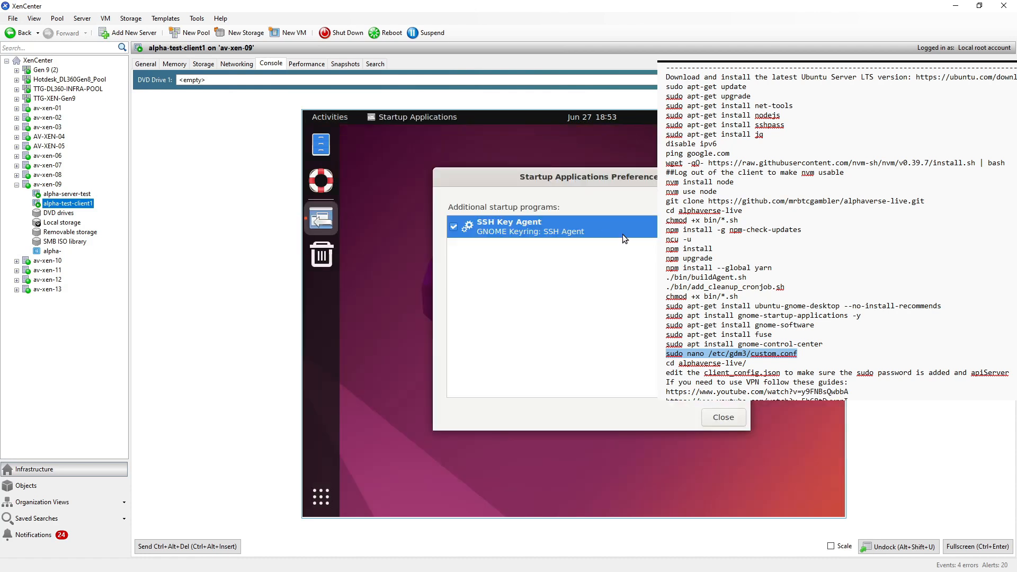
pyautogui.click(723, 245)
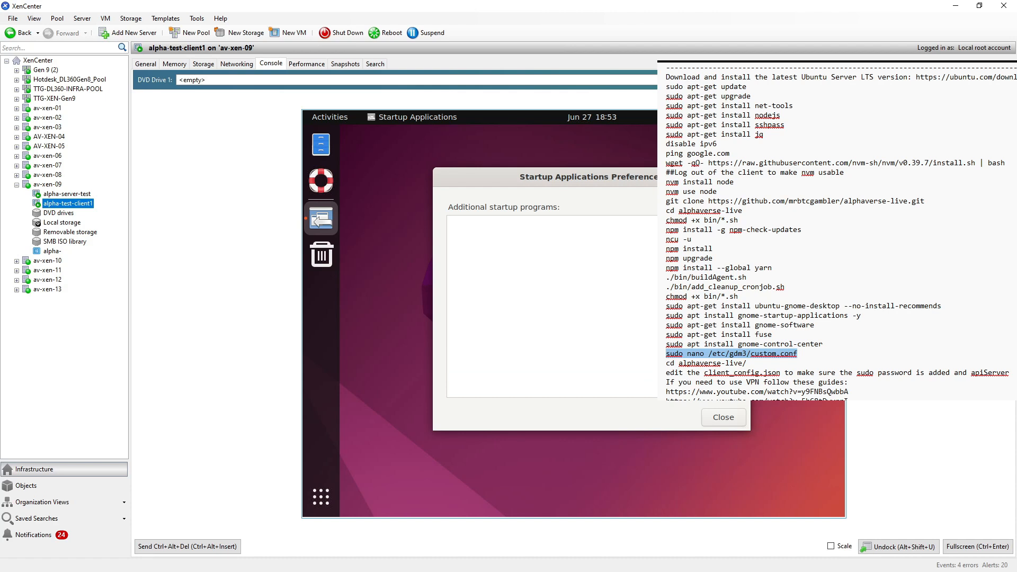
# Add startAlphaverAgent.sh from the alphaverse-live/bin folder as a startup program and close the startup preferences.
pyautogui.click(723, 225)
pyautogui.click(657, 298)
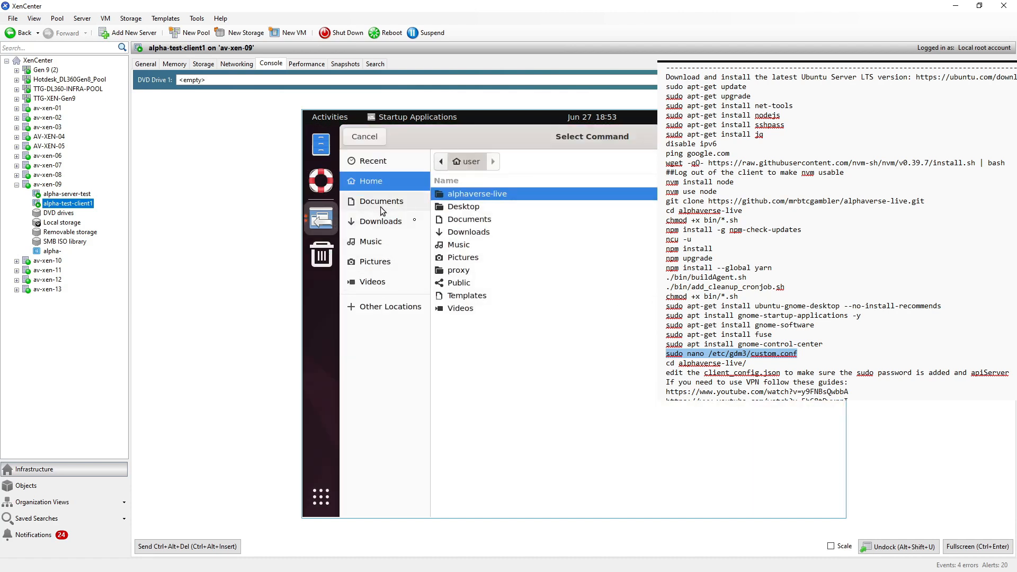
pyautogui.doubleClick(464, 194)
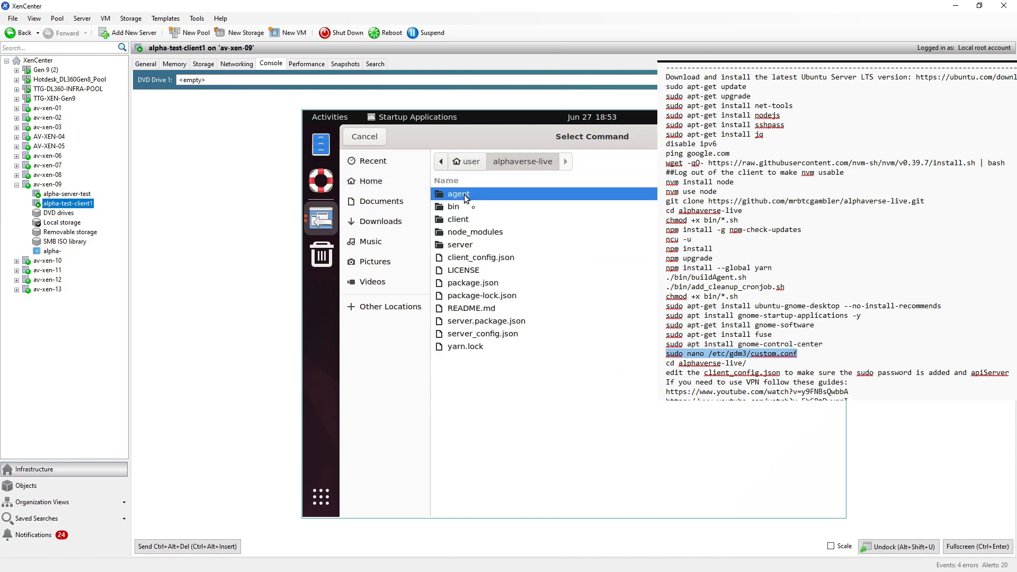
pyautogui.doubleClick(454, 207)
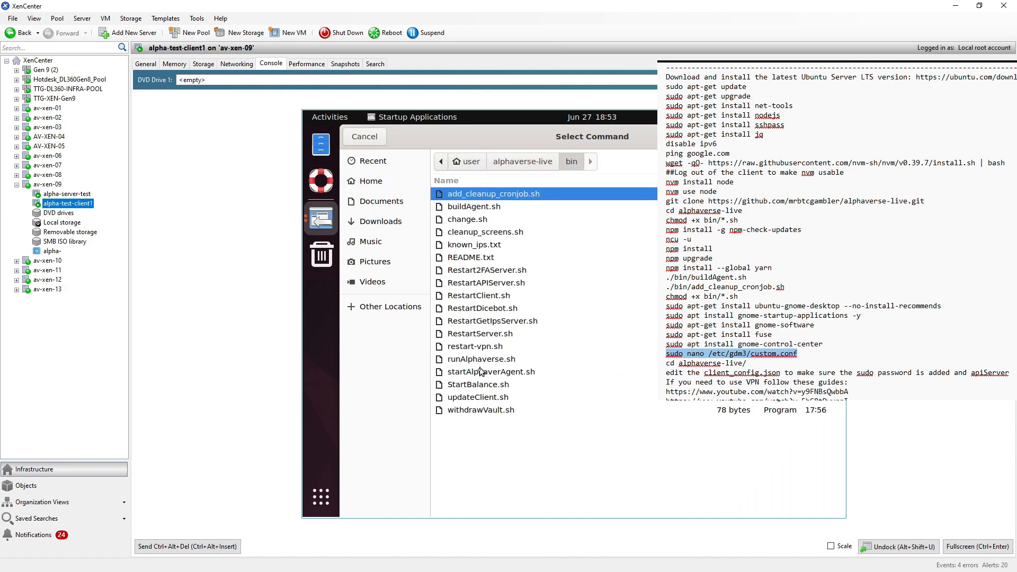
pyautogui.click(480, 374)
pyautogui.doubleClick(480, 373)
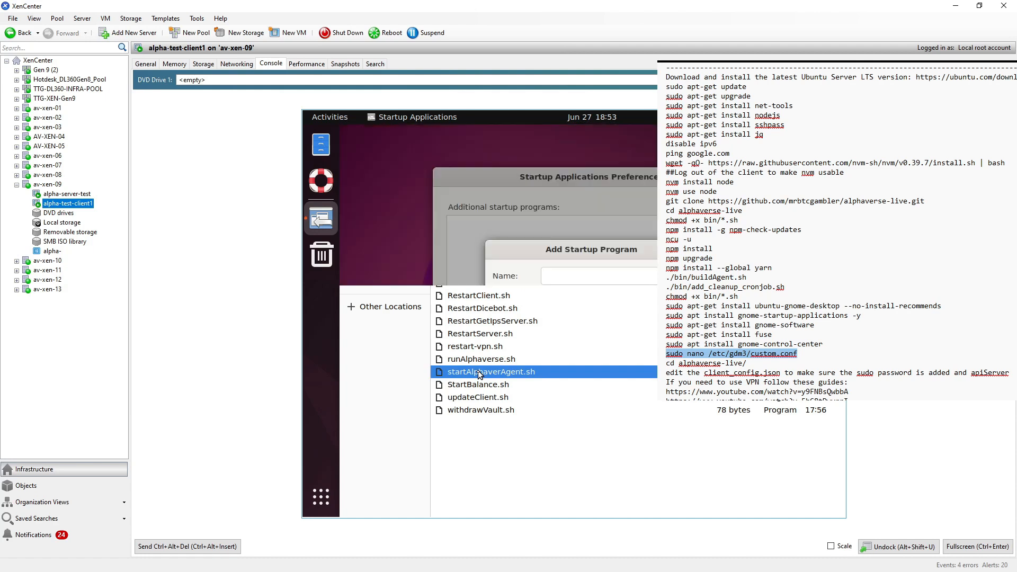
pyautogui.click(668, 344)
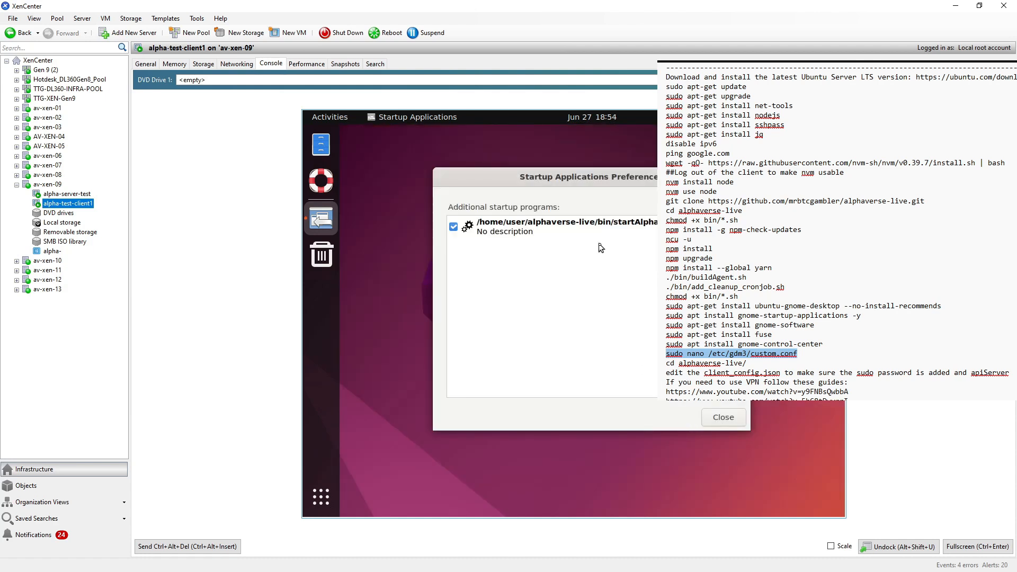
pyautogui.click(724, 418)
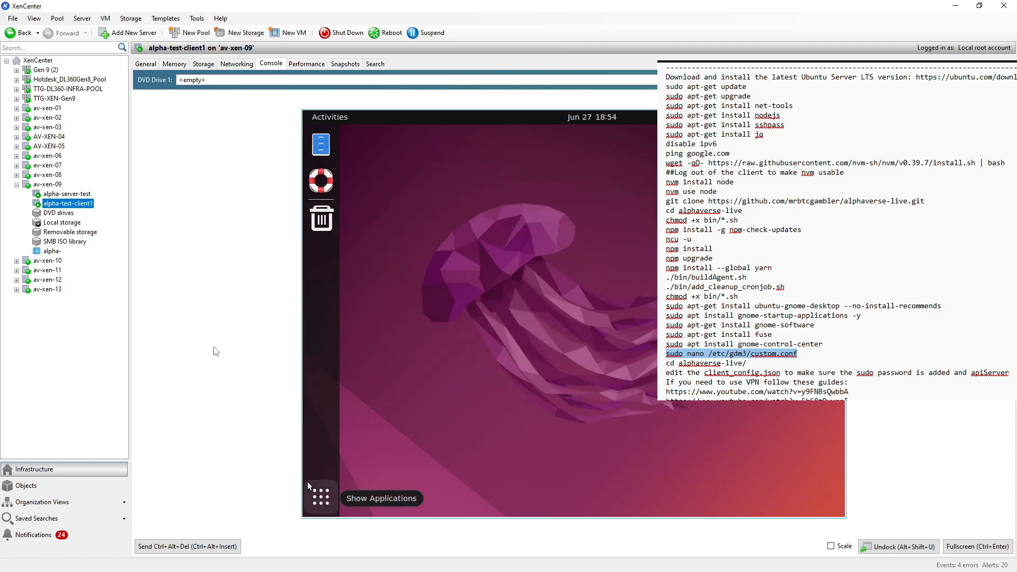
# Reboot the alpha-test-client1 VM with confirmation, and close the Stake window once the client has started.
pyautogui.rightClick(74, 202)
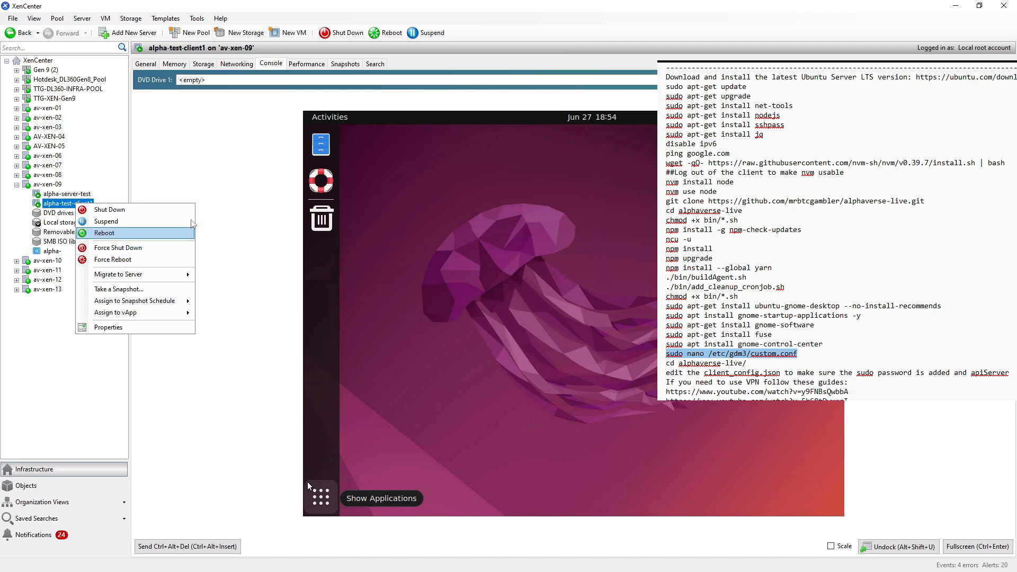
pyautogui.click(106, 234)
pyautogui.click(512, 304)
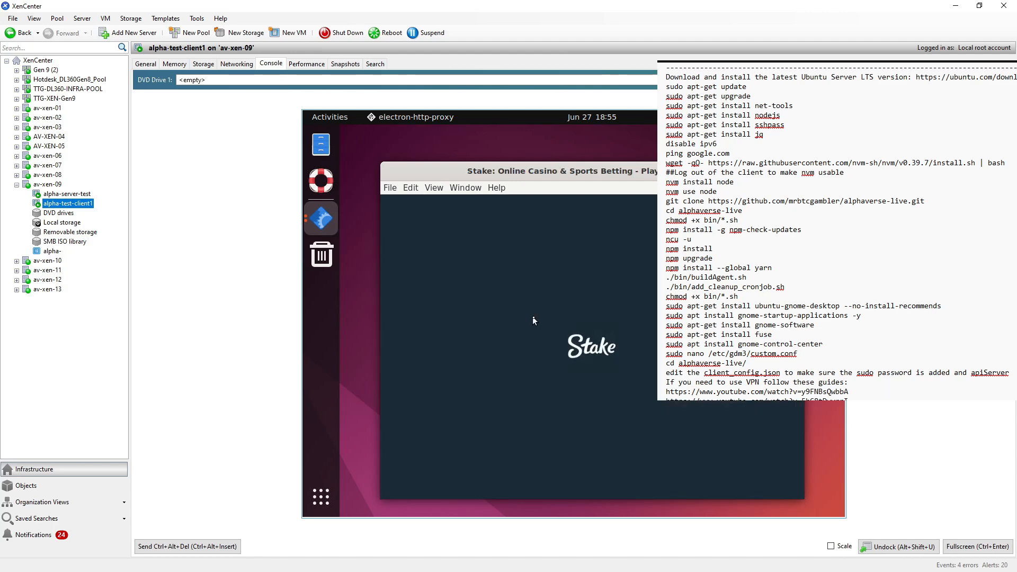
pyautogui.click(688, 480)
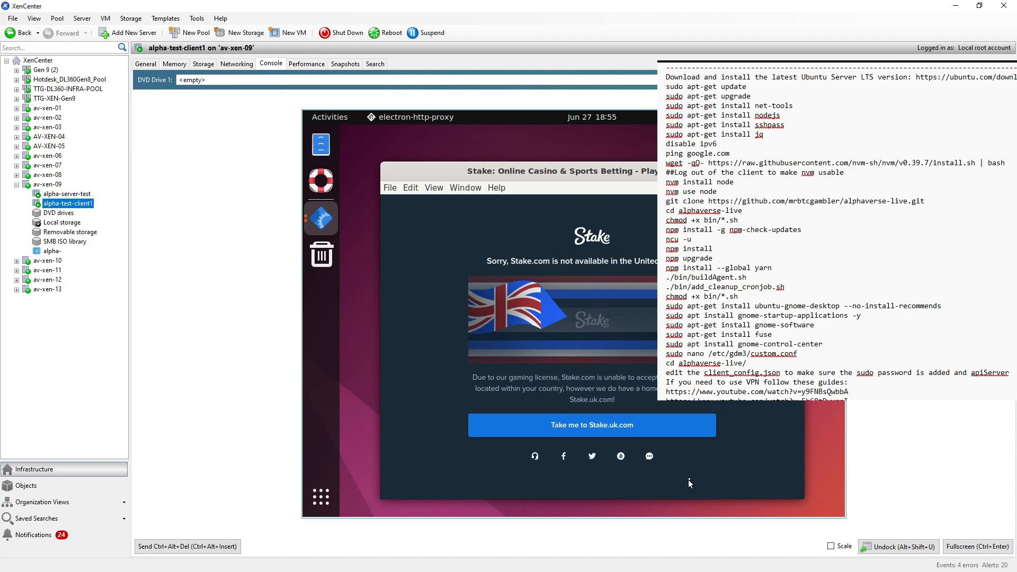
pyautogui.click(793, 172)
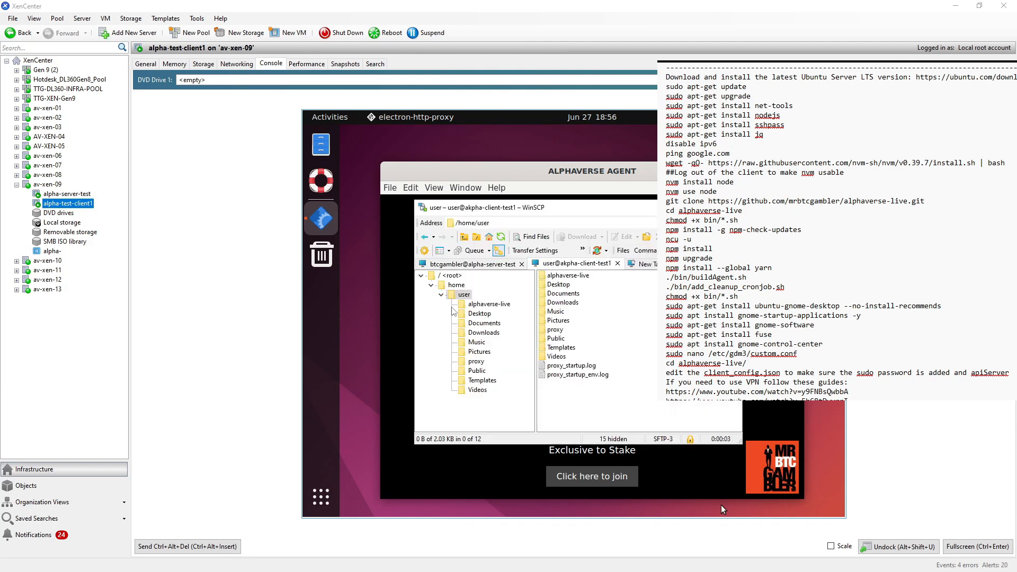
# In WinSCP, open the client's alphaverse-live/client_config.json, and select server_config.json and client_config.json in the server session.
pyautogui.click(464, 303)
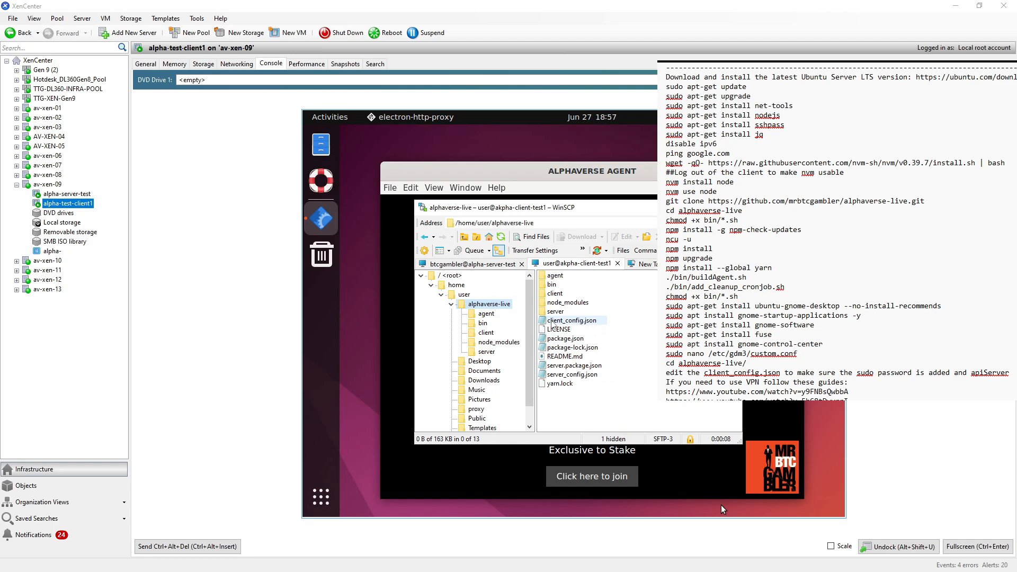
pyautogui.doubleClick(552, 322)
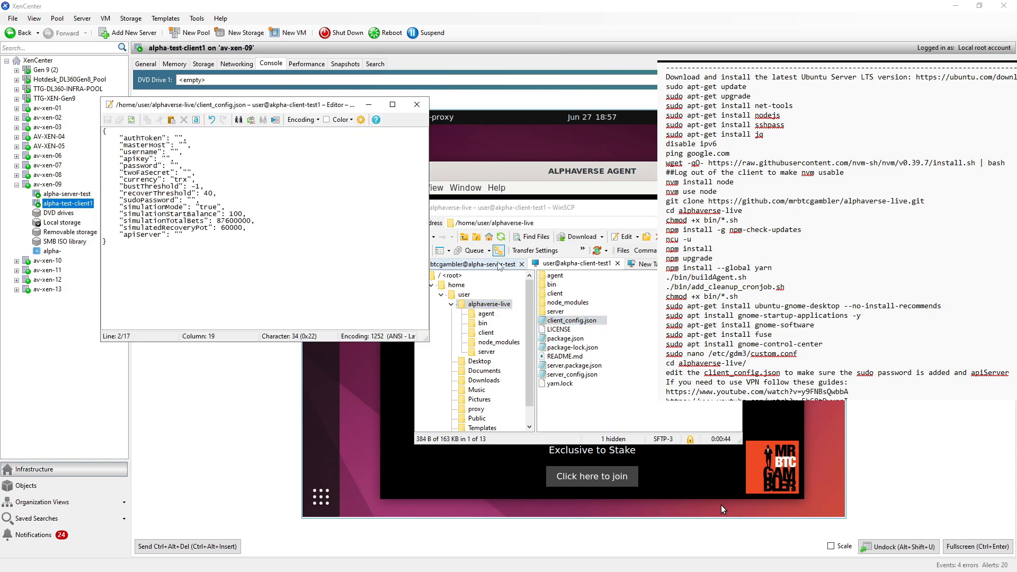
pyautogui.click(498, 264)
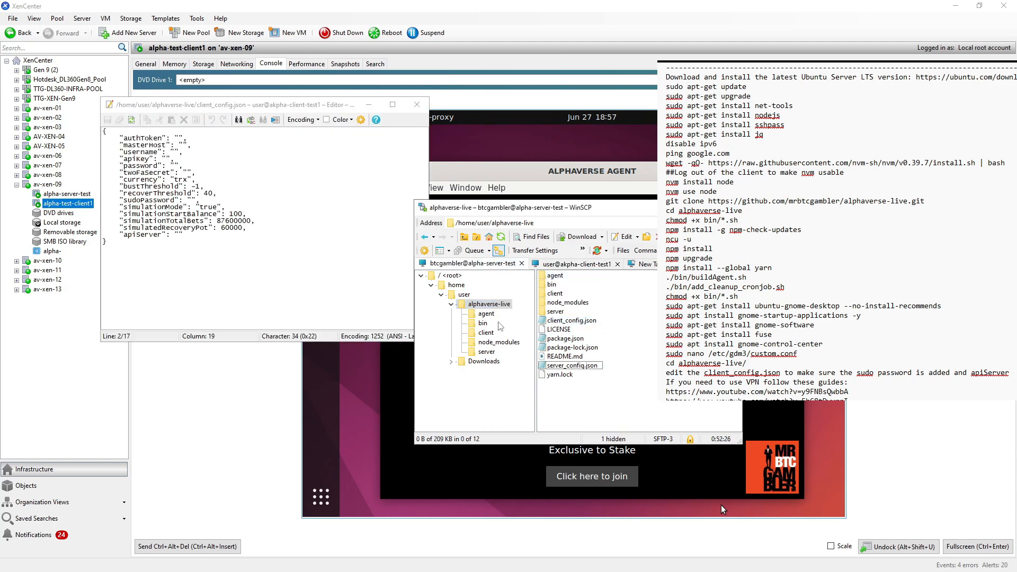
pyautogui.click(572, 365)
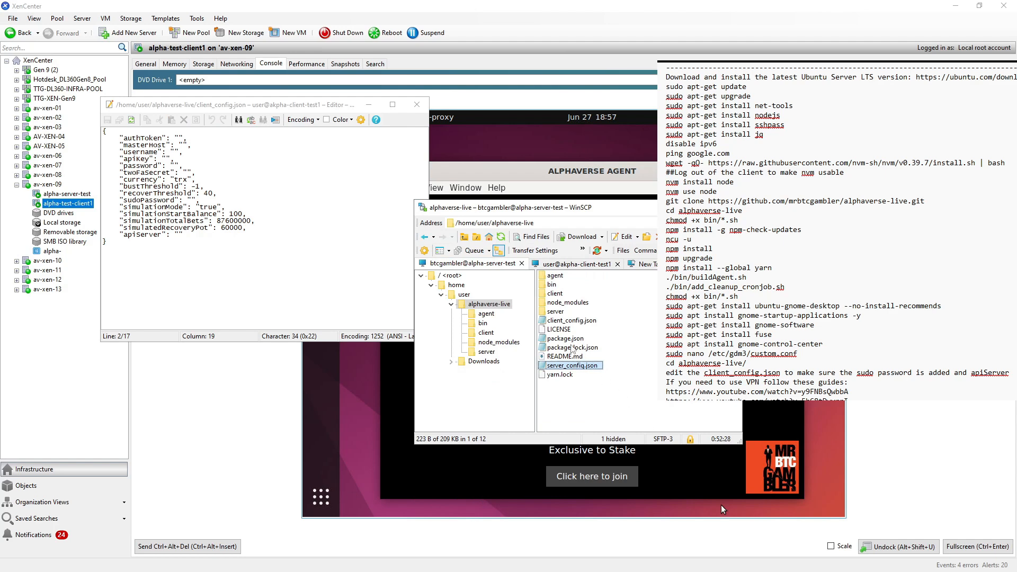
pyautogui.keyDown('ctrl'); pyautogui.click(561, 320); pyautogui.keyUp('ctrl')
pyautogui.rightClick(568, 321)
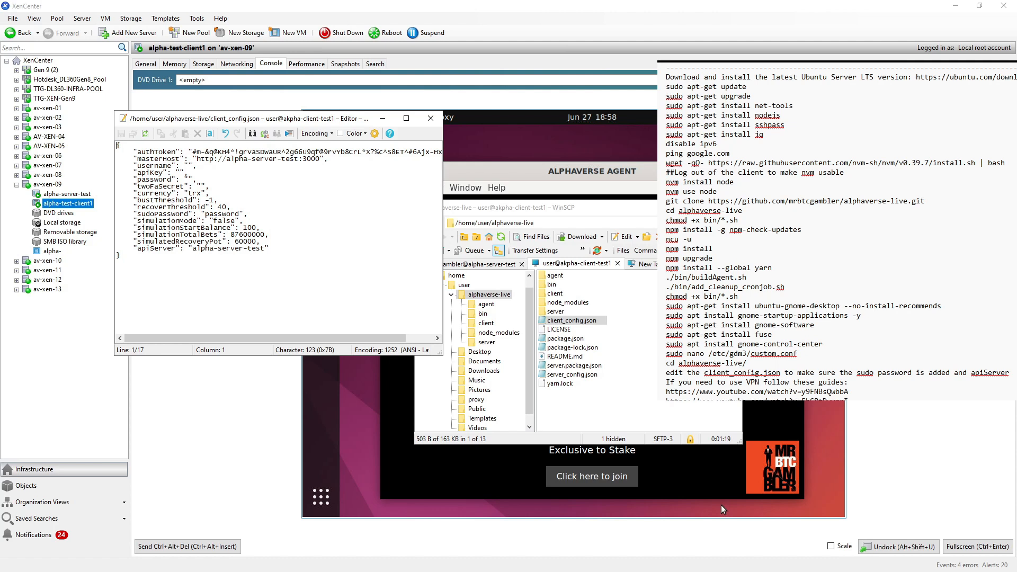
# Review the simulation mode and the username, apiKey, password and twoFaSecret fields in client_config.json.
pyautogui.doubleClick(224, 221)
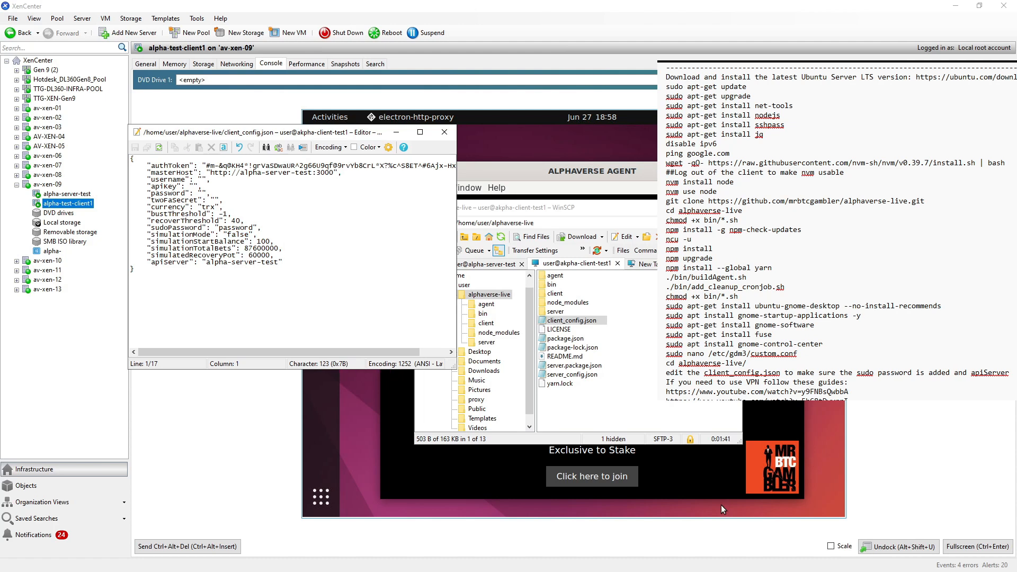
pyautogui.click(202, 180)
pyautogui.press('Down')
pyautogui.press('Right')
pyautogui.press('Right')
pyautogui.press('Right')
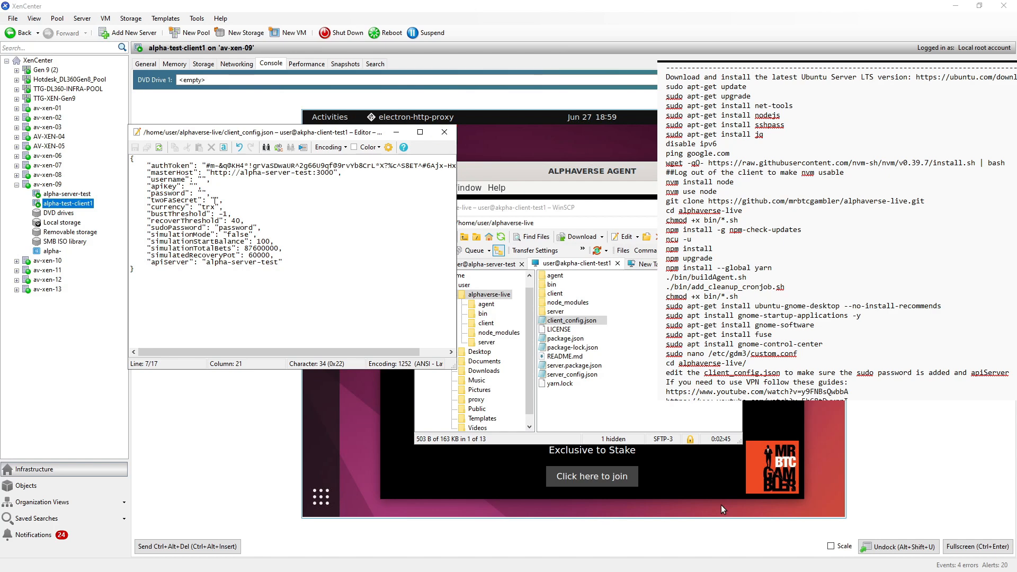
pyautogui.click(203, 179)
pyautogui.moveTo(338, 130); pyautogui.dragTo(522, 571)
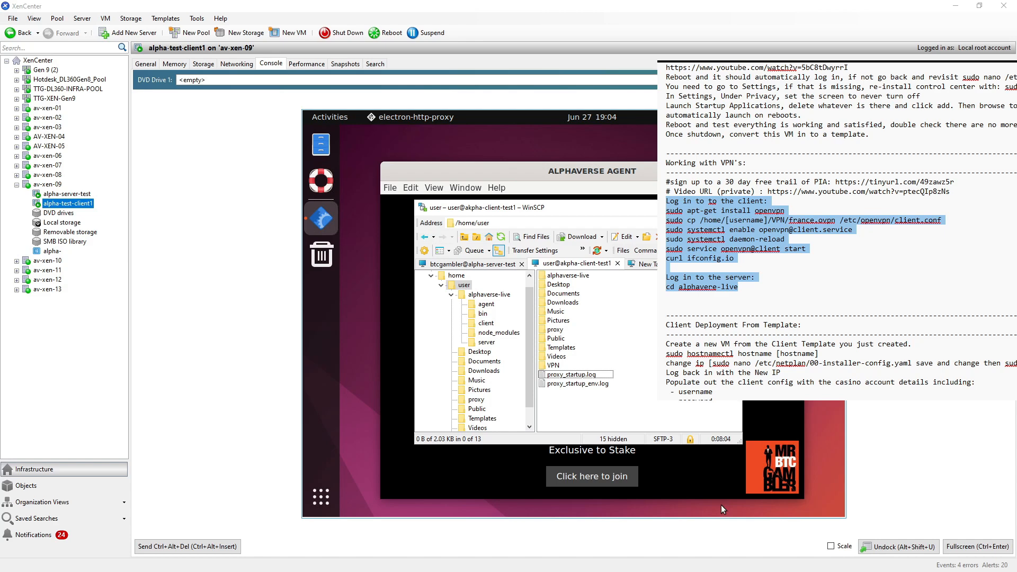
# Highlight the private video URL and the PIA free trial link in the notes' Working with VPN's section.
pyautogui.scroll(1, 837, 231)
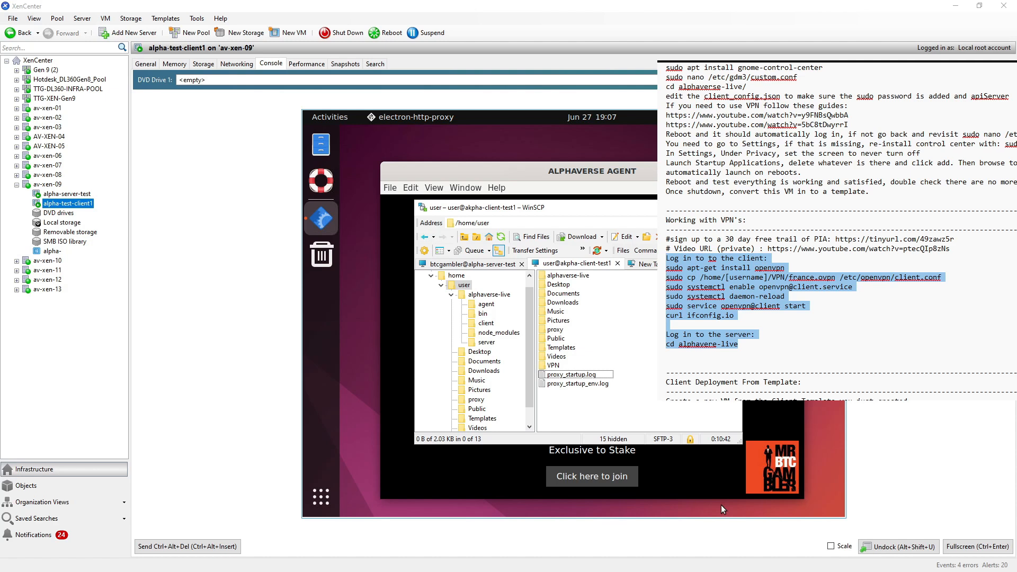
pyautogui.moveTo(952, 249); pyautogui.dragTo(771, 252)
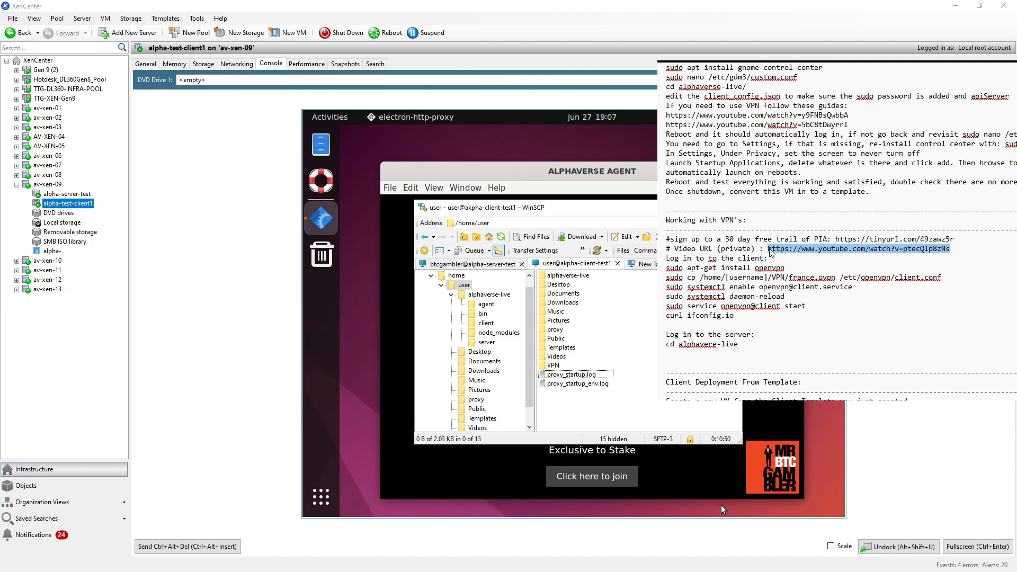
pyautogui.click(771, 253)
pyautogui.moveTo(956, 239); pyautogui.dragTo(817, 247)
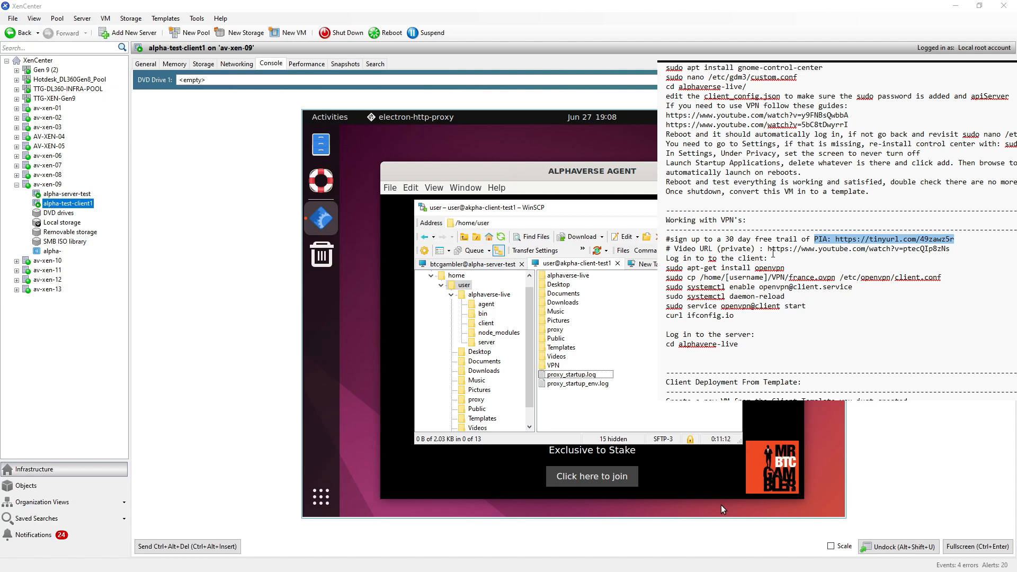
# Bring up Discord to show the VPN_2.zip post in the bash-shell-scrips channel, and move its window away.
pyautogui.hotkey('alt', 'Tab')
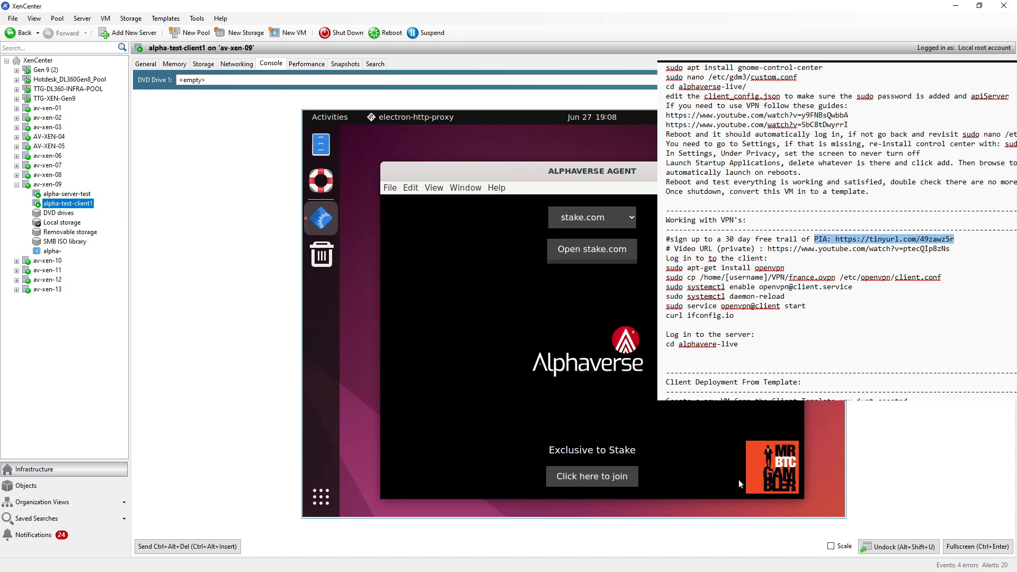
pyautogui.moveTo(1016, 157); pyautogui.dragTo(700, 147)
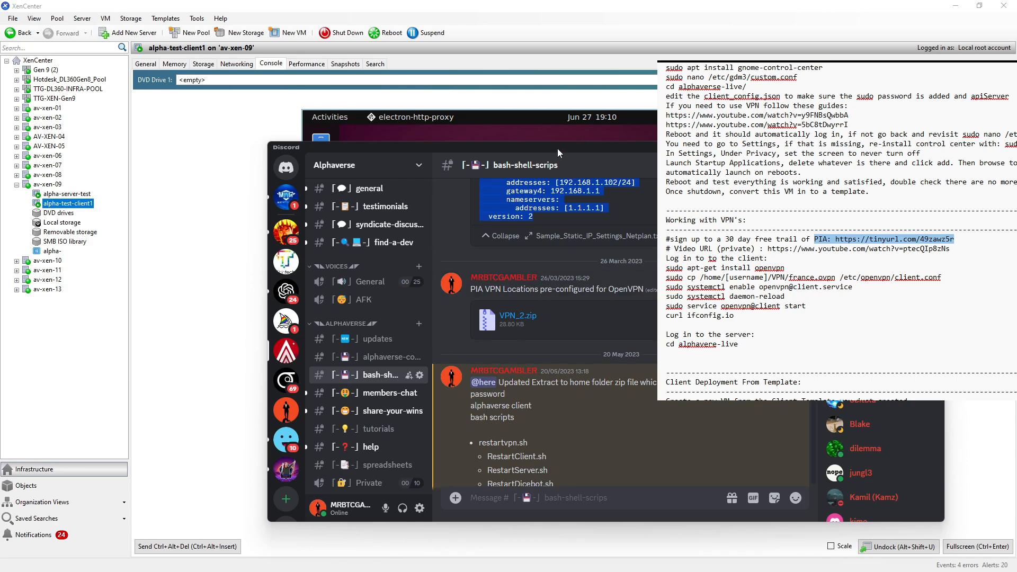
pyautogui.moveTo(557, 149); pyautogui.dragTo(1016, 228)
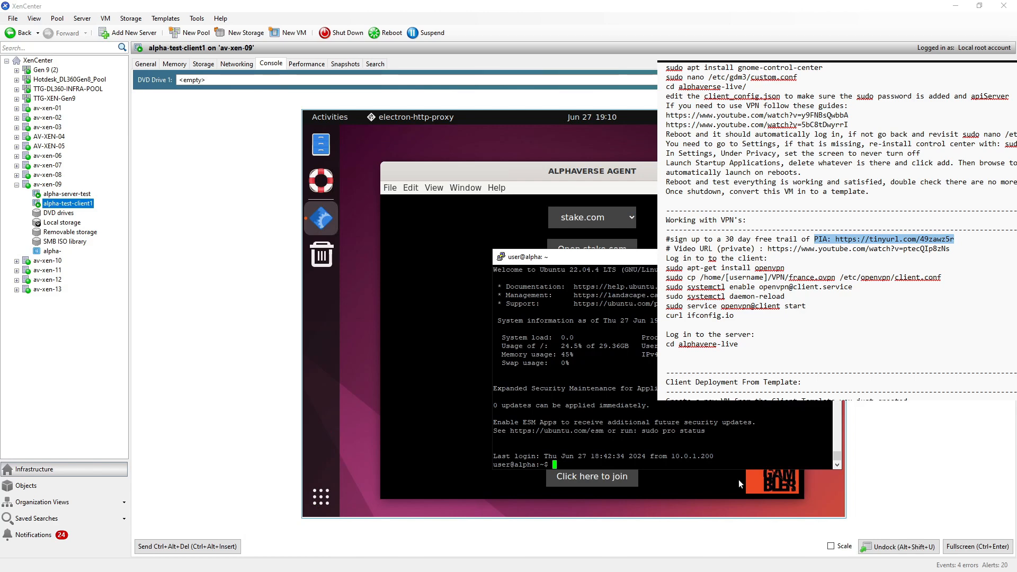
# Switch to WinSCP and open the client's /home/user folder to view the VPN folder.
pyautogui.click(741, 484)
pyautogui.hotkey('alt', 'Tab')
pyautogui.click(476, 295)
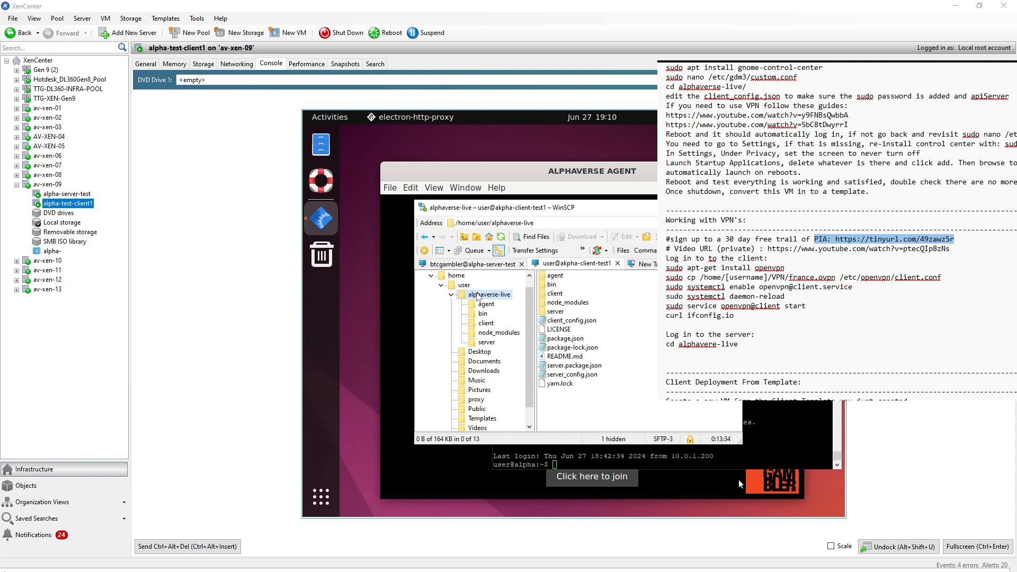
pyautogui.click(469, 288)
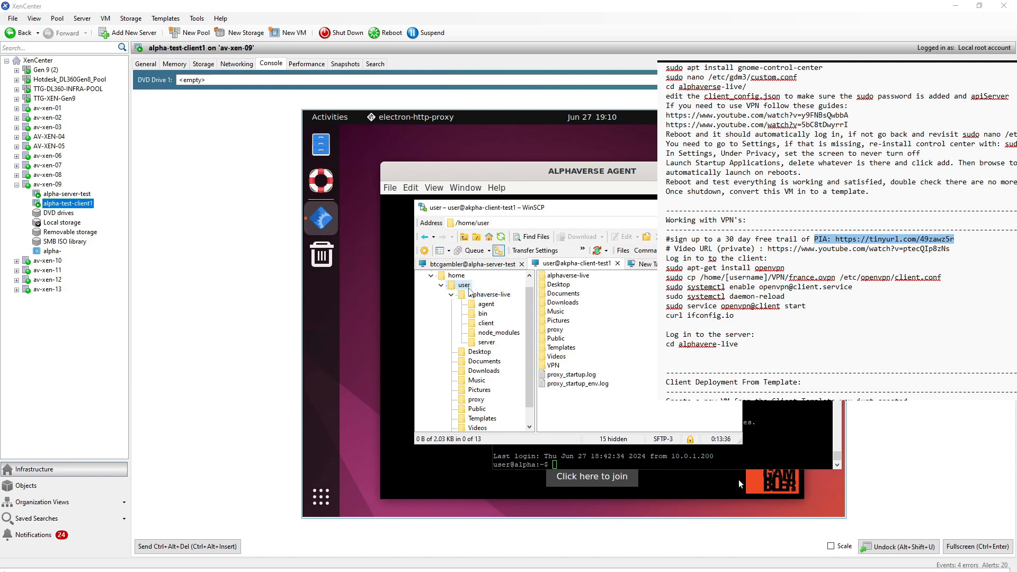
# Open the VPN folder and review the auth-user-pass line in de_frankfurt.ovpn, closing the file without changes.
pyautogui.click(555, 367)
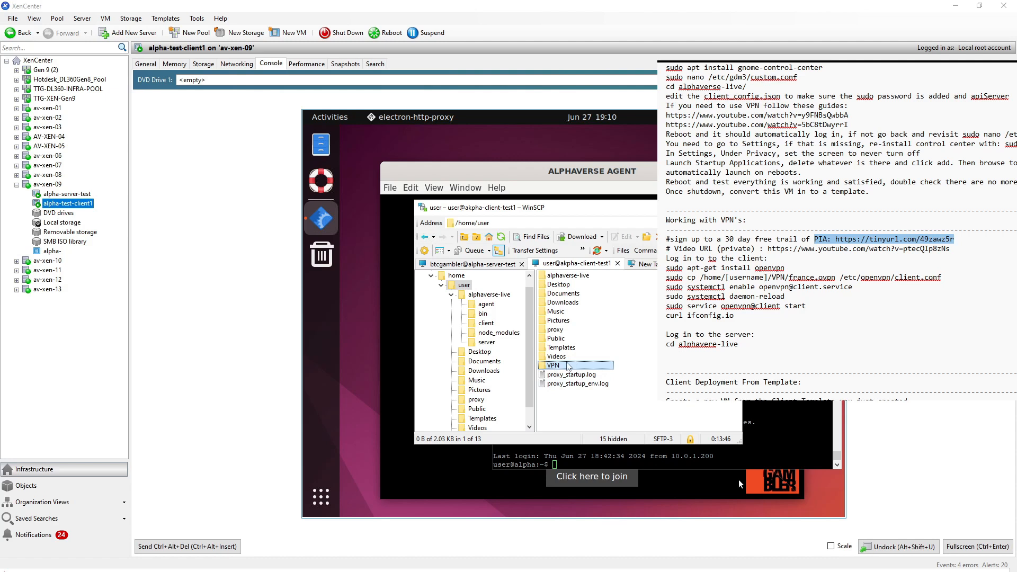
pyautogui.doubleClick(553, 365)
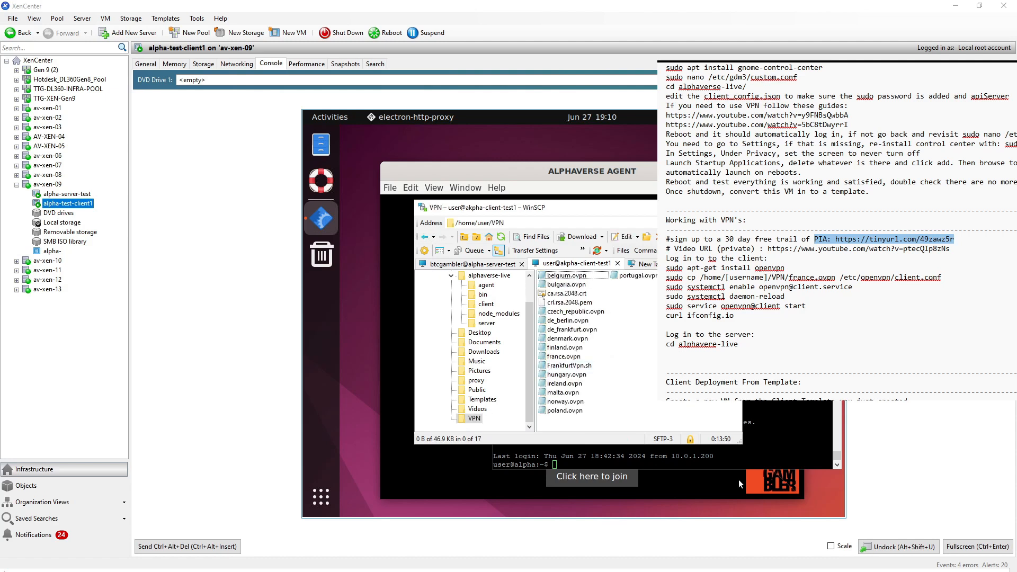
pyautogui.click(559, 331)
pyautogui.doubleClick(559, 331)
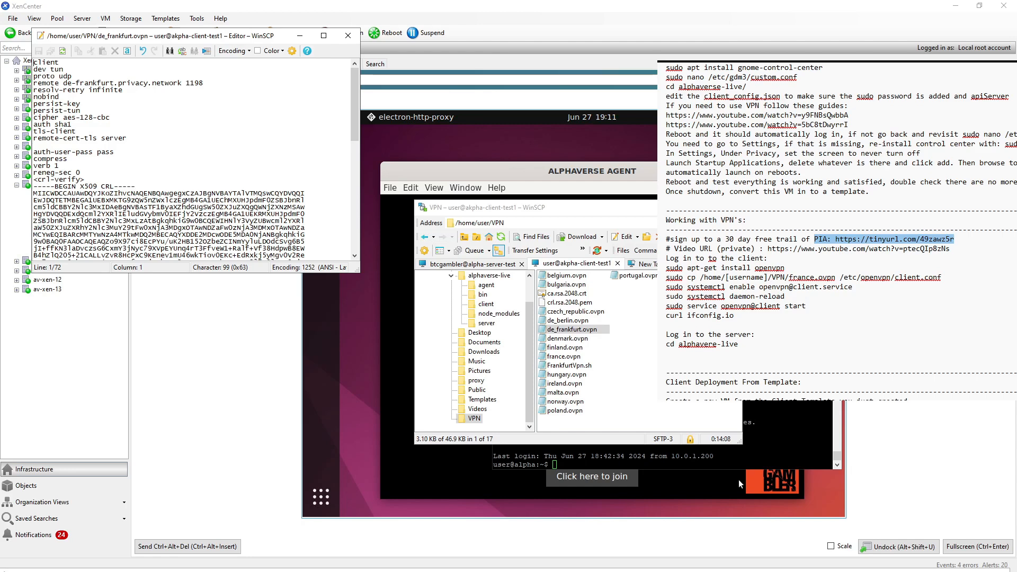
pyautogui.scroll(-1, 191, 158)
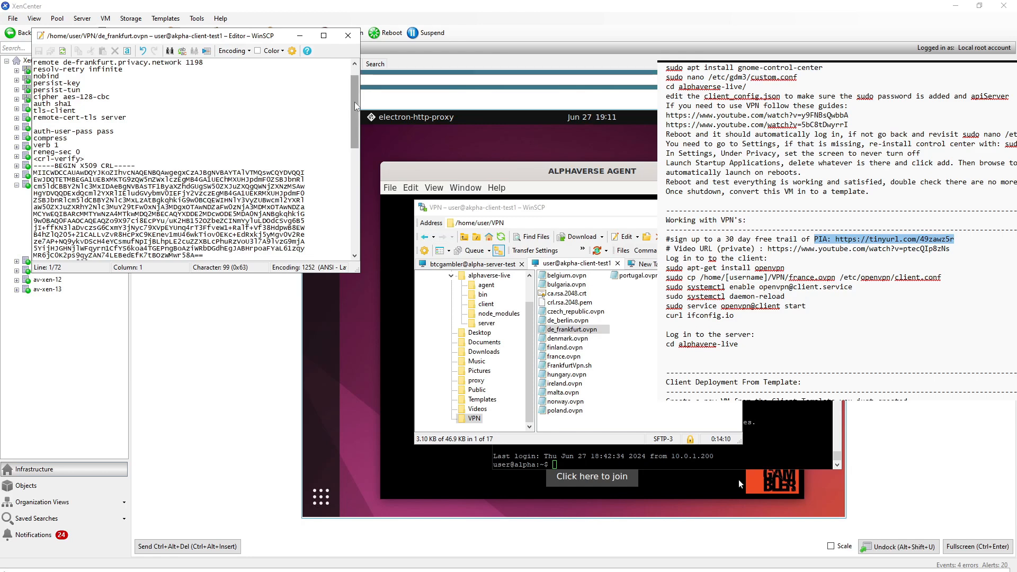
pyautogui.moveTo(354, 102)
pyautogui.mouseDown()
pyautogui.moveTo(349, 225)
pyautogui.moveTo(346, 103)
pyautogui.mouseUp()
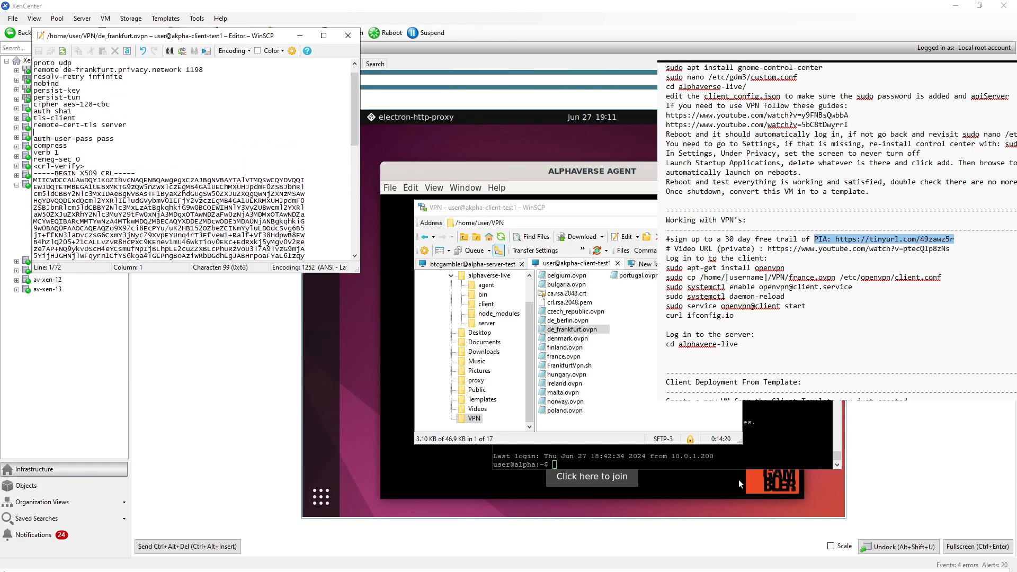
pyautogui.click(114, 139)
pyautogui.click(347, 35)
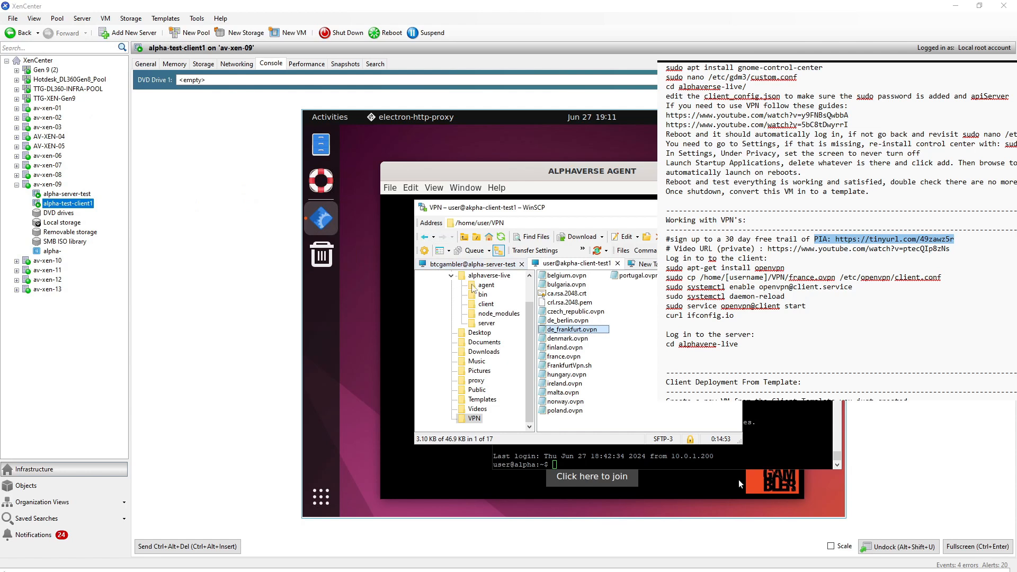
# Point out ca.rsa.2048.crt, crl.rsa.2048.pem and belgium.ovpn in the client's VPN folder.
pyautogui.click(472, 419)
pyautogui.click(582, 293)
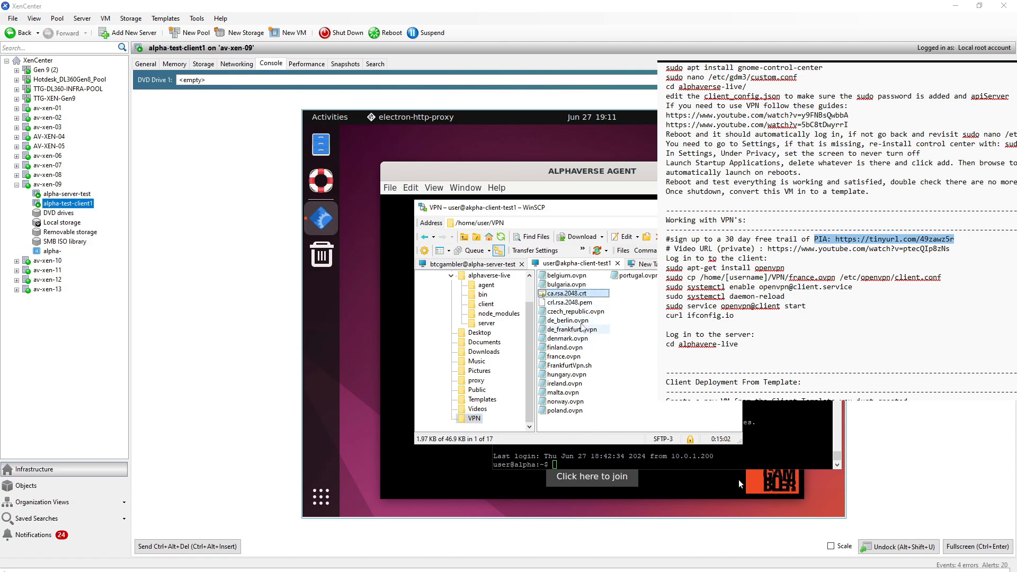
pyautogui.click(581, 305)
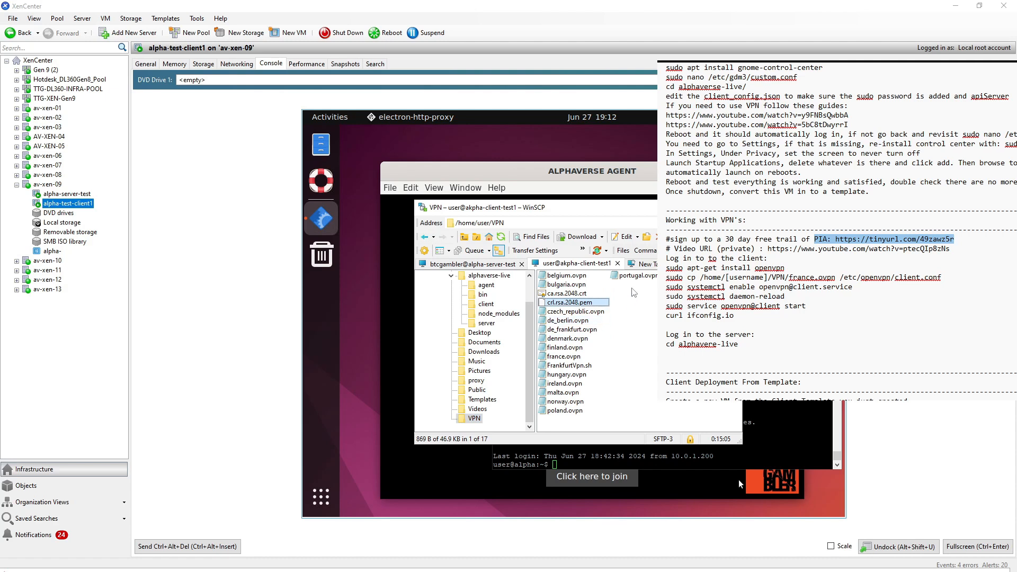
pyautogui.click(551, 278)
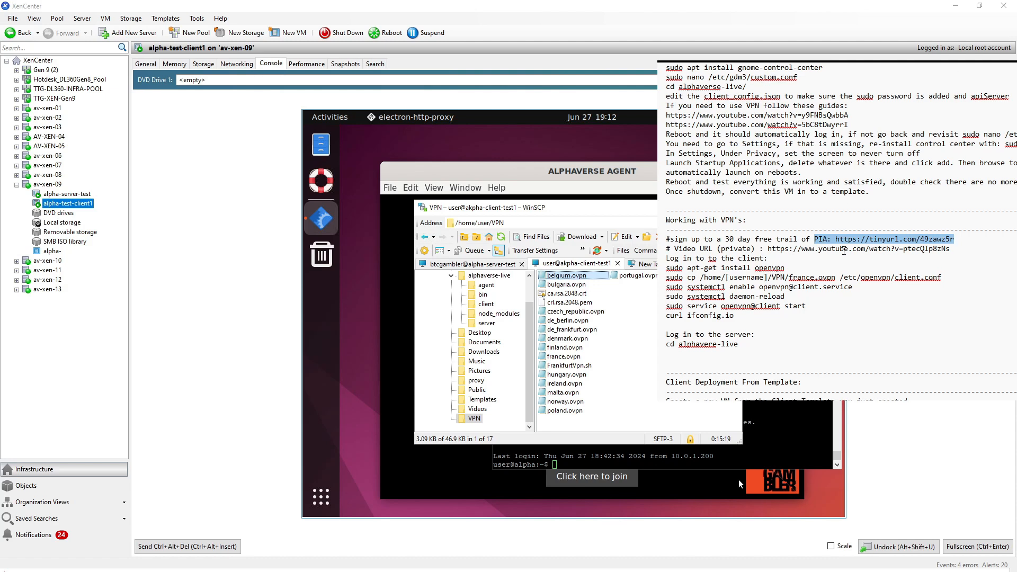
# Install OpenVPN on the client with the notes' command sudo apt-get install openvpn, accepting the installation.
pyautogui.click(770, 267)
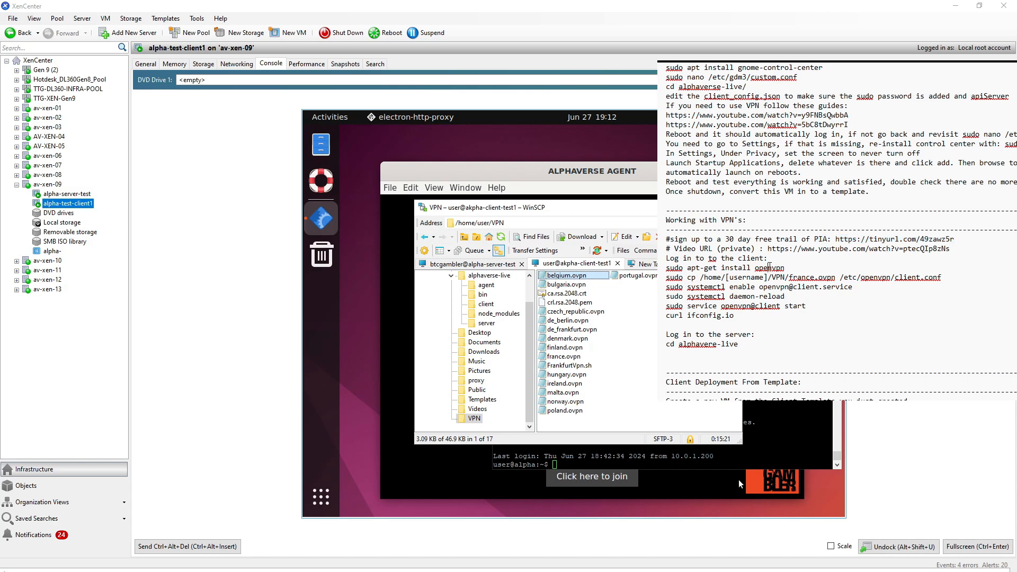
pyautogui.moveTo(784, 268); pyautogui.dragTo(667, 271)
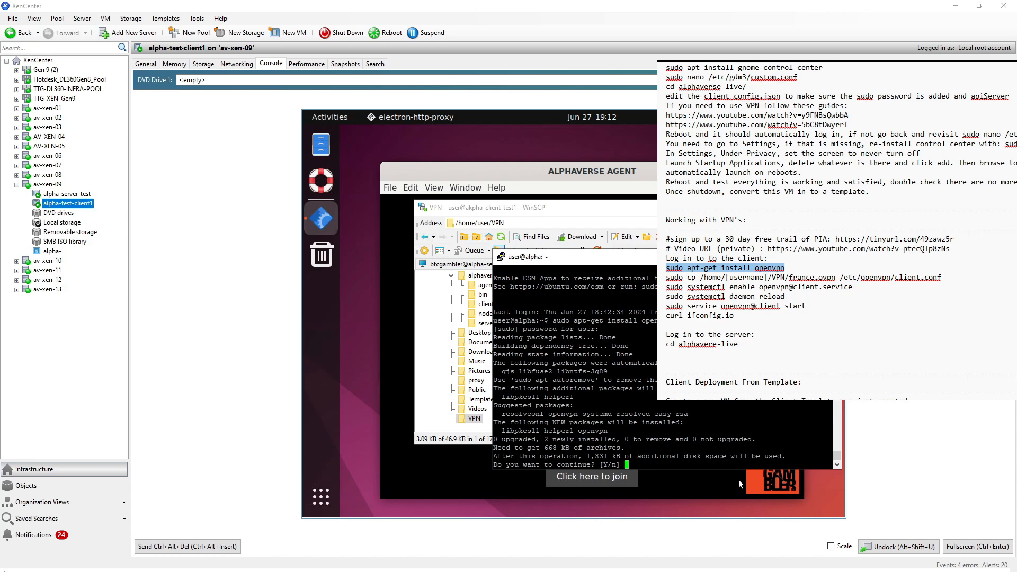
pyautogui.write('y')
pyautogui.press('Return')
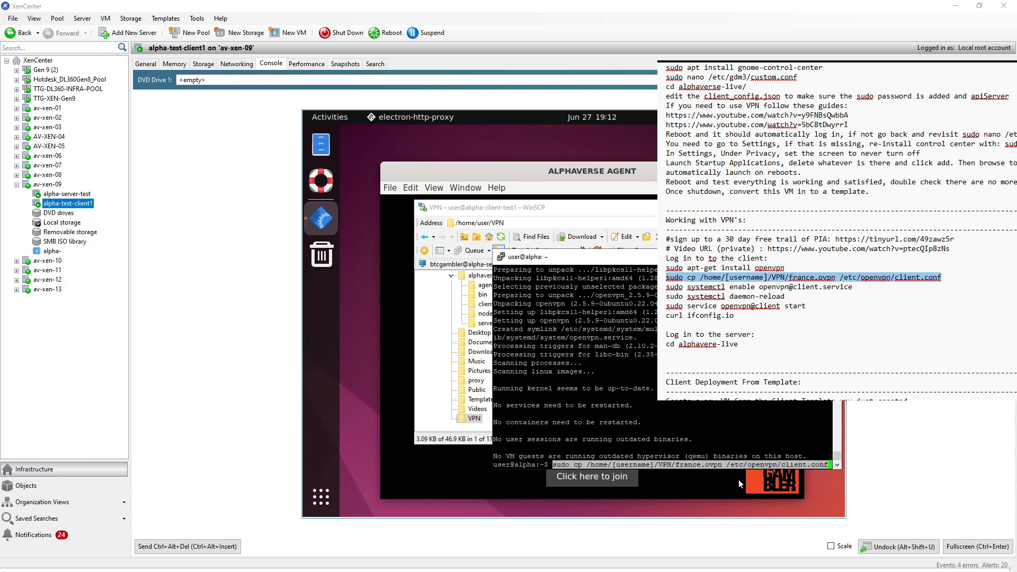
# Replace [username] with user in the pasted command and run sudo cp /home/user/VPN/france.ovpn /etc/openvpn/client.conf.
pyautogui.press('Left')
pyautogui.press('Left')
pyautogui.press('Left')
pyautogui.press('Left')
pyautogui.press('Left')
pyautogui.press('Left')
pyautogui.press('Left')
pyautogui.press('Left')
pyautogui.press('Left')
pyautogui.press('Left')
pyautogui.press('Left')
pyautogui.press('Left')
pyautogui.press('Left')
pyautogui.press('Left')
pyautogui.press('Left')
pyautogui.press('Left')
pyautogui.press('Left')
pyautogui.press('Left')
pyautogui.press('Left')
pyautogui.press('Left')
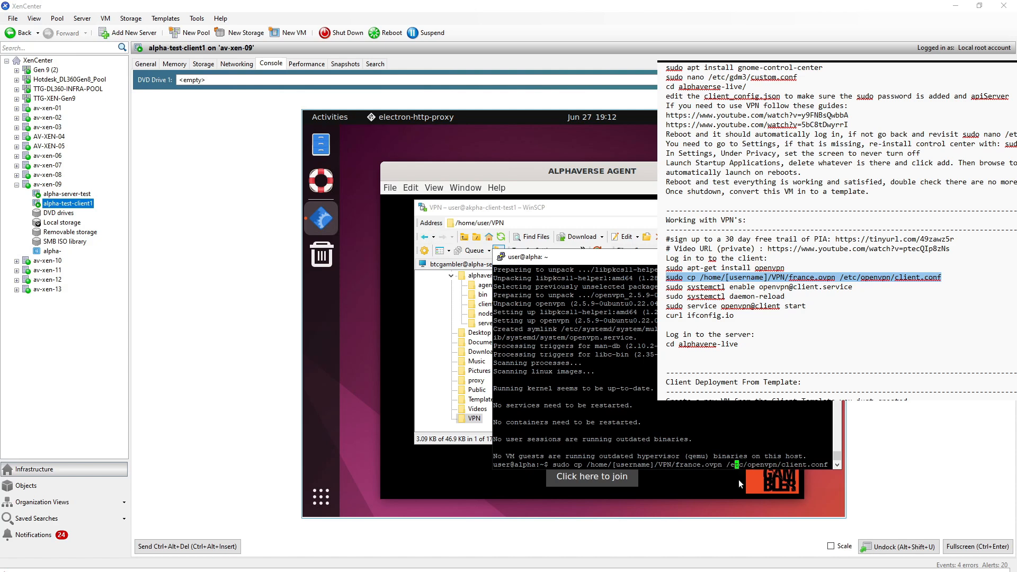
pyautogui.press('Left')
pyautogui.press('Left')
pyautogui.press('Left')
pyautogui.press('Left')
pyautogui.press('BackSpace')
pyautogui.press('BackSpace')
pyautogui.press('BackSpace')
pyautogui.press('BackSpace')
pyautogui.press('BackSpace')
pyautogui.press('BackSpace')
pyautogui.press('BackSpace')
pyautogui.press('BackSpace')
pyautogui.press('BackSpace')
pyautogui.press('BackSpace')
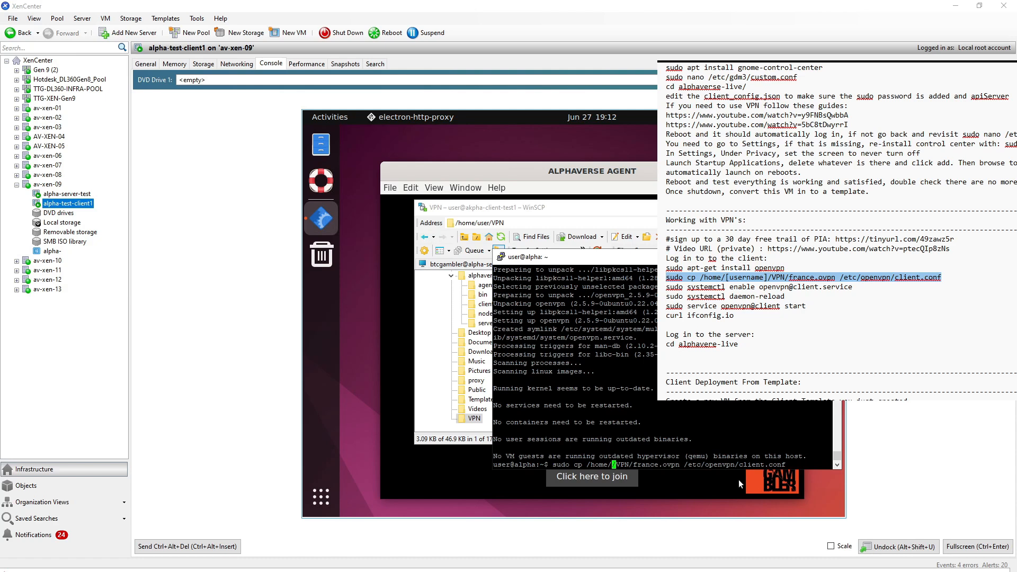
pyautogui.write('user')
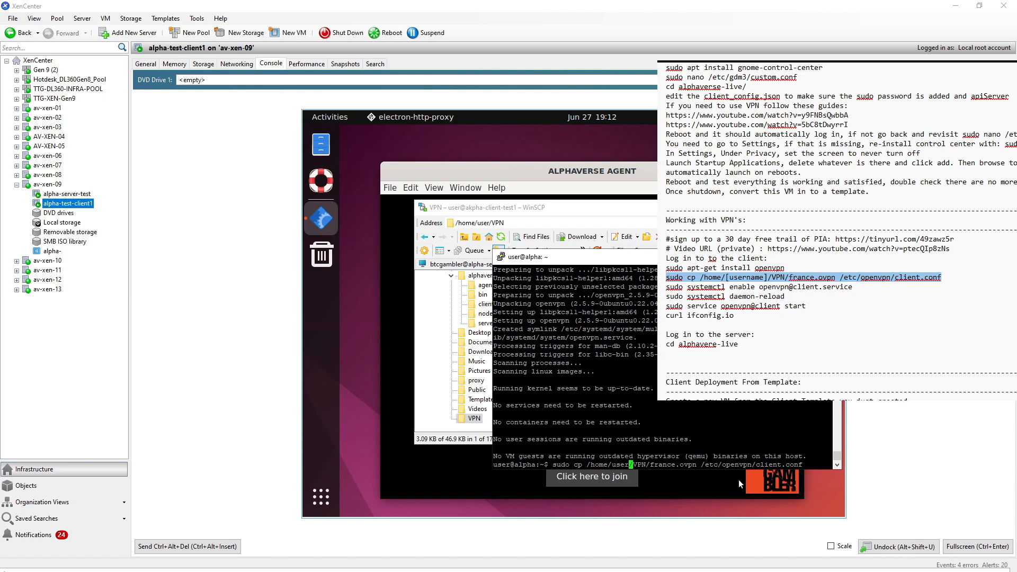
pyautogui.press('Right')
pyautogui.press('Right')
pyautogui.press('Right')
pyautogui.press('Right')
pyautogui.press('Right')
pyautogui.press('Right')
pyautogui.press('Right')
pyautogui.press('Right')
pyautogui.press('Right')
pyautogui.press('Right')
pyautogui.press('Right')
pyautogui.press('Right')
pyautogui.press('Right')
pyautogui.press('Right')
pyautogui.press('Right')
pyautogui.press('Right')
pyautogui.press('Right')
pyautogui.press('Right')
pyautogui.press('Right')
pyautogui.press('Right')
pyautogui.press('Right')
pyautogui.press('Right')
pyautogui.press('Right')
pyautogui.press('Right')
pyautogui.press('Right')
pyautogui.press('Right')
pyautogui.press('Right')
pyautogui.press('Right')
pyautogui.press('Right')
pyautogui.press('Right')
pyautogui.press('Right')
pyautogui.press('Right')
pyautogui.press('Right')
pyautogui.press('Right')
pyautogui.press('Right')
pyautogui.press('Right')
pyautogui.press('Right')
pyautogui.press('Right')
pyautogui.press('Right')
pyautogui.press('Right')
pyautogui.press('Right')
pyautogui.press('Return')
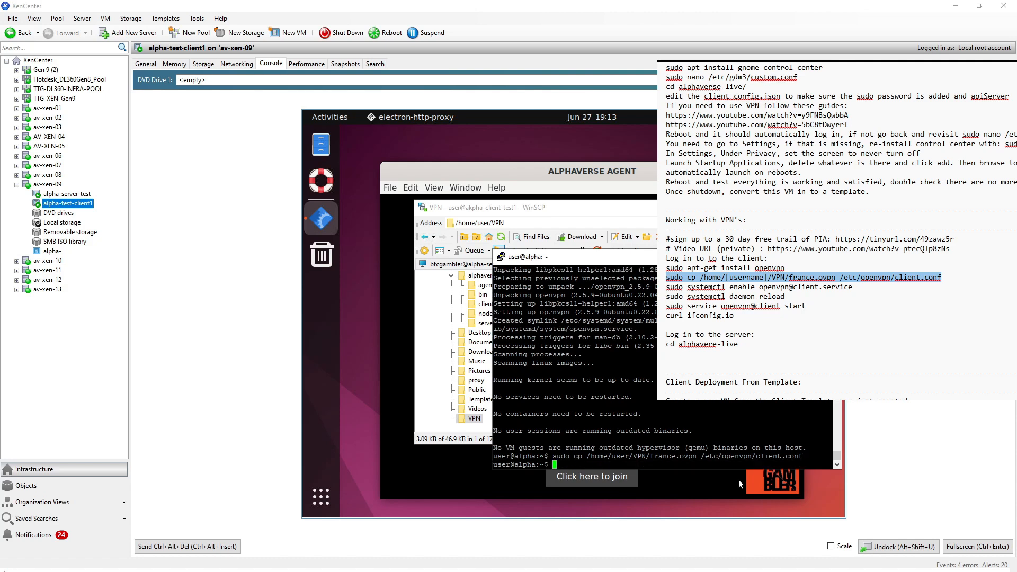
# Run sudo nano /etc/openvpn/pass to edit the VPN pass file, and add that command to the notes.
pyautogui.write('sudo')
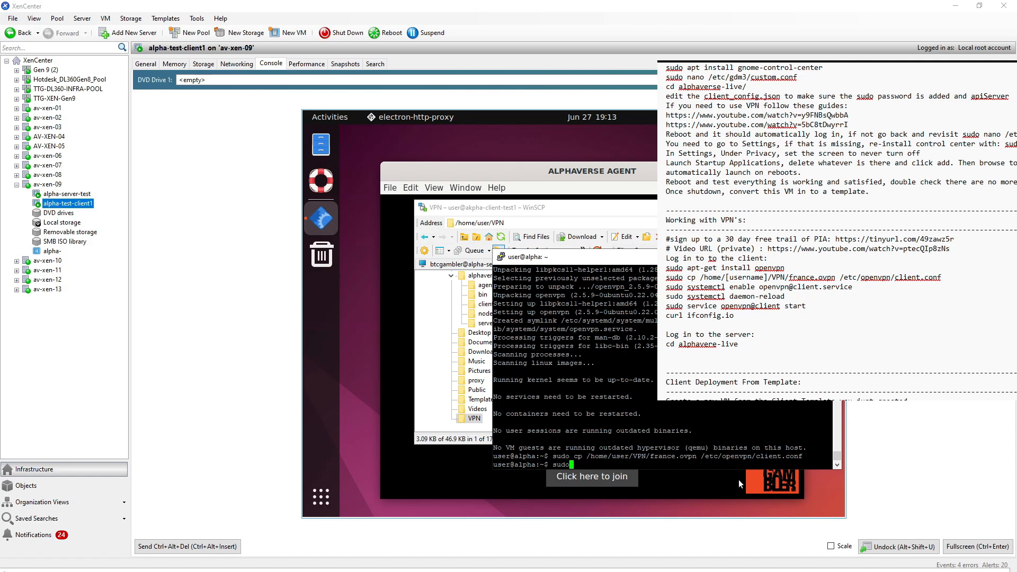
pyautogui.write(' nano /etc/openvpn/pass')
pyautogui.moveTo(668, 465); pyautogui.dragTo(553, 464)
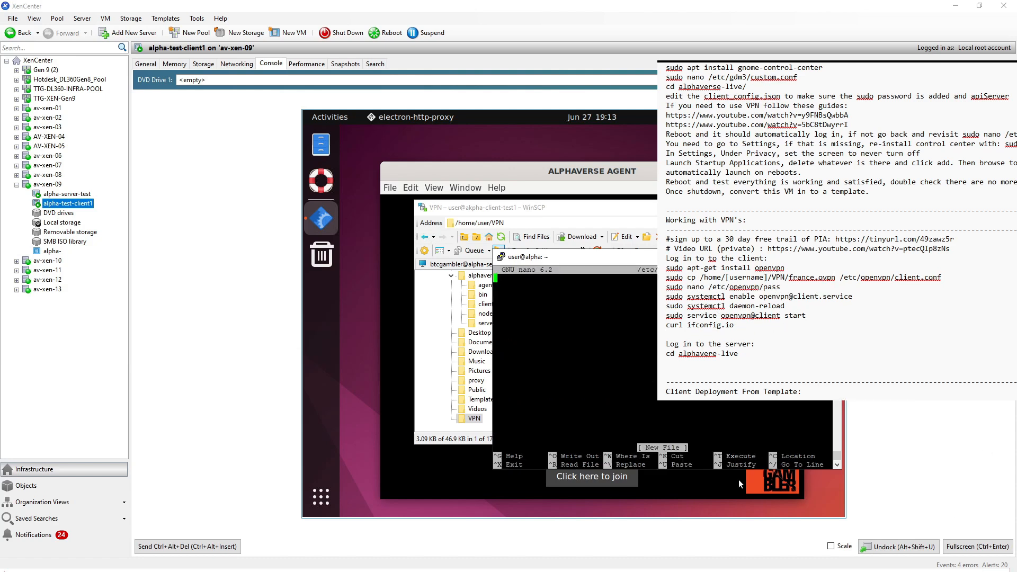
pyautogui.hotkey('ctrl', 'x')
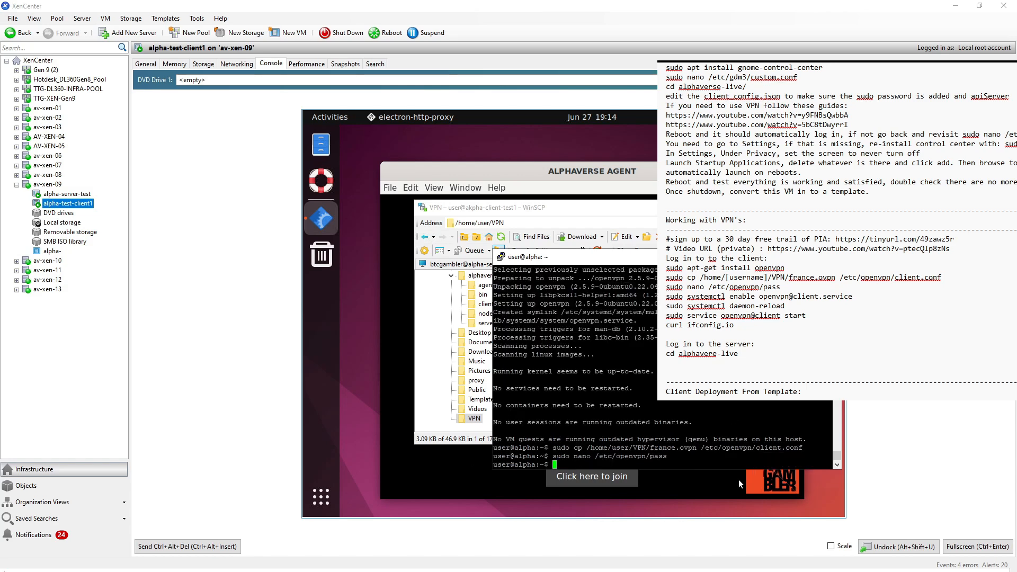
pyautogui.click(807, 316)
pyautogui.moveTo(853, 297); pyautogui.dragTo(666, 297)
pyautogui.hotkey('ctrl', 'c')
pyautogui.rightClick(636, 423)
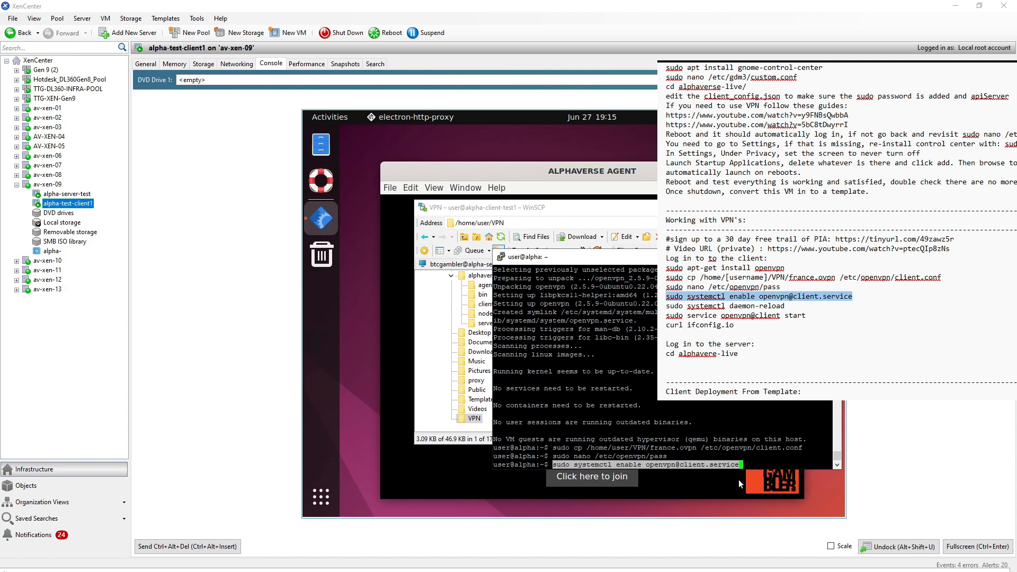
pyautogui.press('Return')
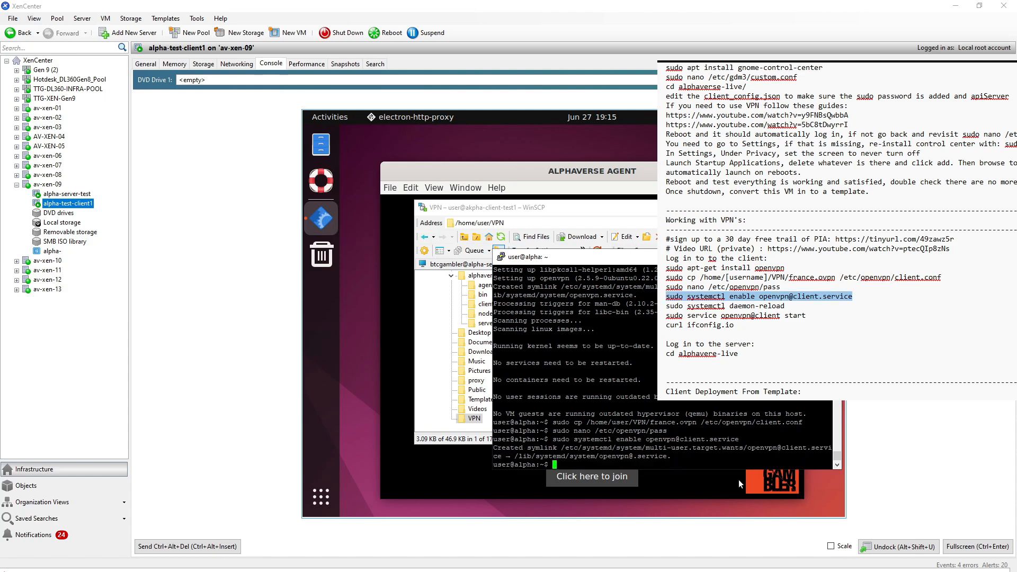
# Run sudo systemctl daemon-reload and start the VPN with sudo service openvpn@client start.
pyautogui.moveTo(786, 307); pyautogui.dragTo(658, 311)
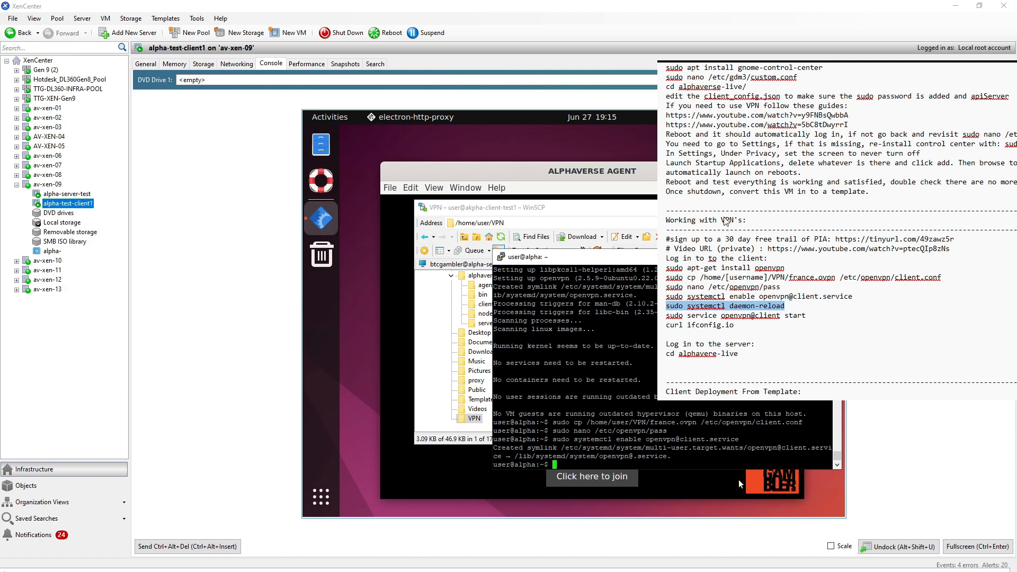
pyautogui.rightClick(722, 133)
pyautogui.press('Return')
pyautogui.moveTo(807, 316); pyautogui.dragTo(667, 319)
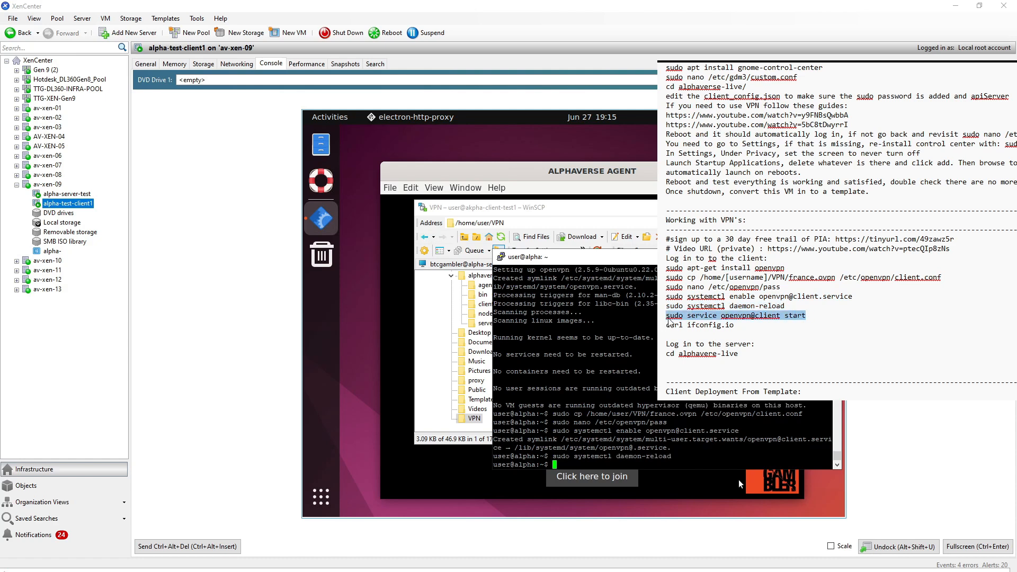
pyautogui.hotkey('ctrl', 'c')
pyautogui.rightClick(582, 366)
pyautogui.press('Return')
# Check the client's public IP address by running curl ifconfig.io from the notes.
pyautogui.moveTo(734, 326); pyautogui.dragTo(666, 326)
pyautogui.hotkey('ctrl', 'c')
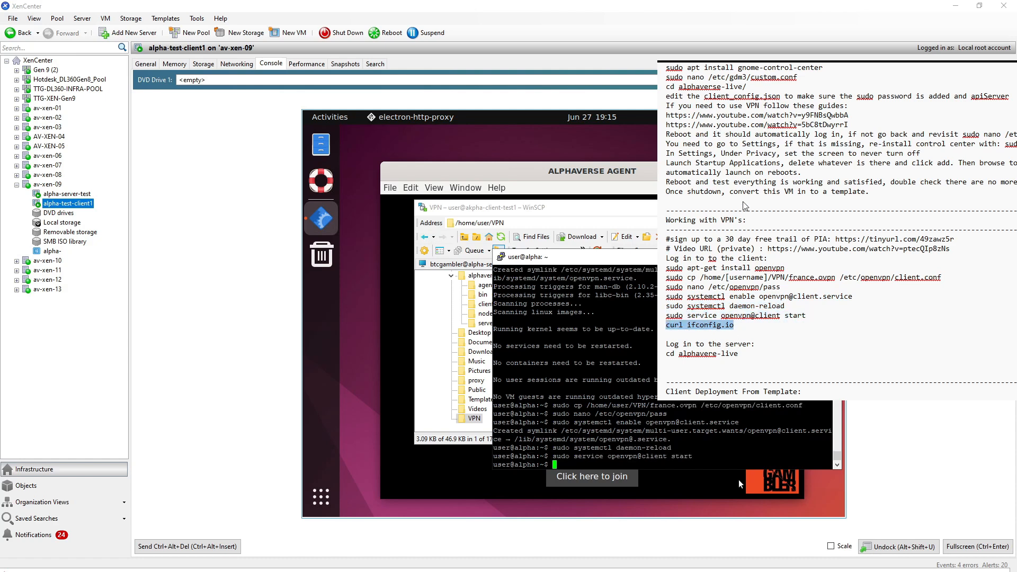
pyautogui.rightClick(684, 437)
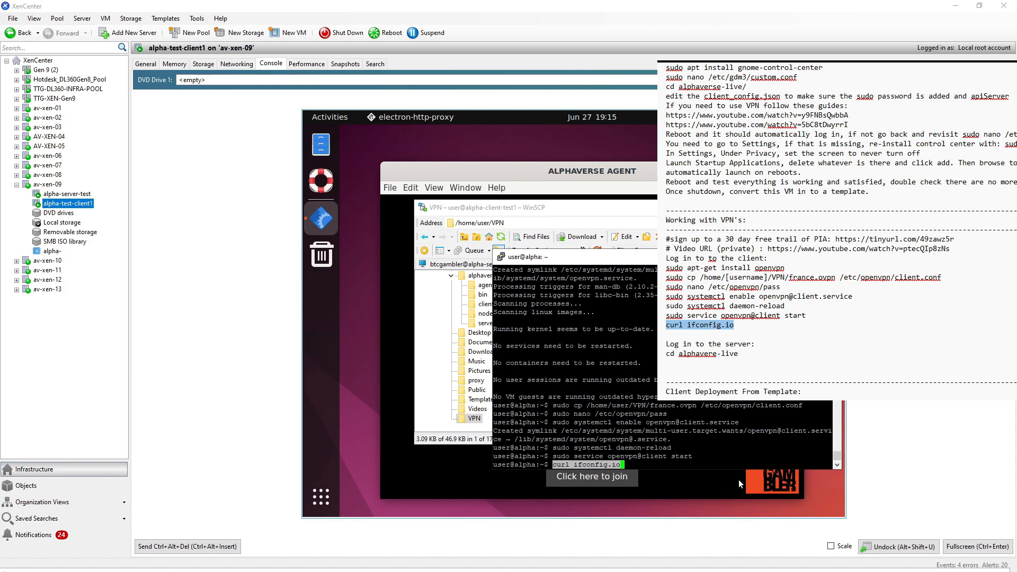
pyautogui.press('Return')
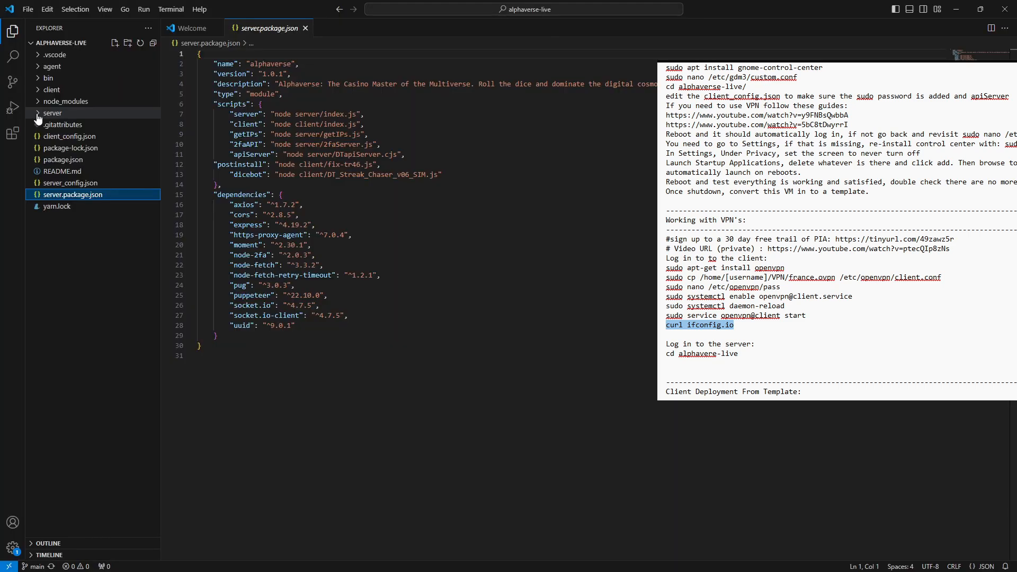
# In VS Code, open getIPs.js from the server folder and examine the lines logging apiServer and the basic auth values.
pyautogui.click(53, 113)
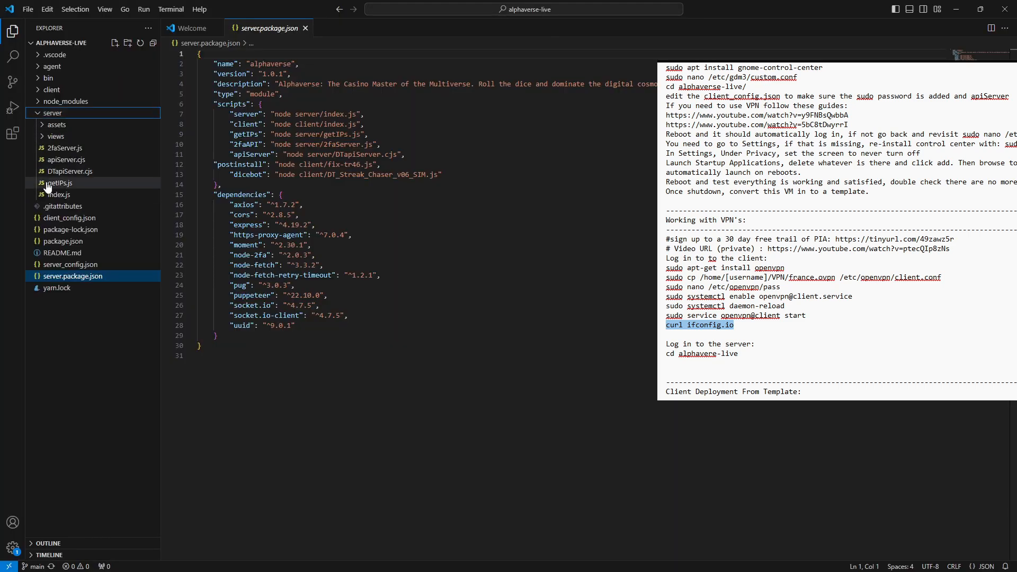
pyautogui.click(60, 183)
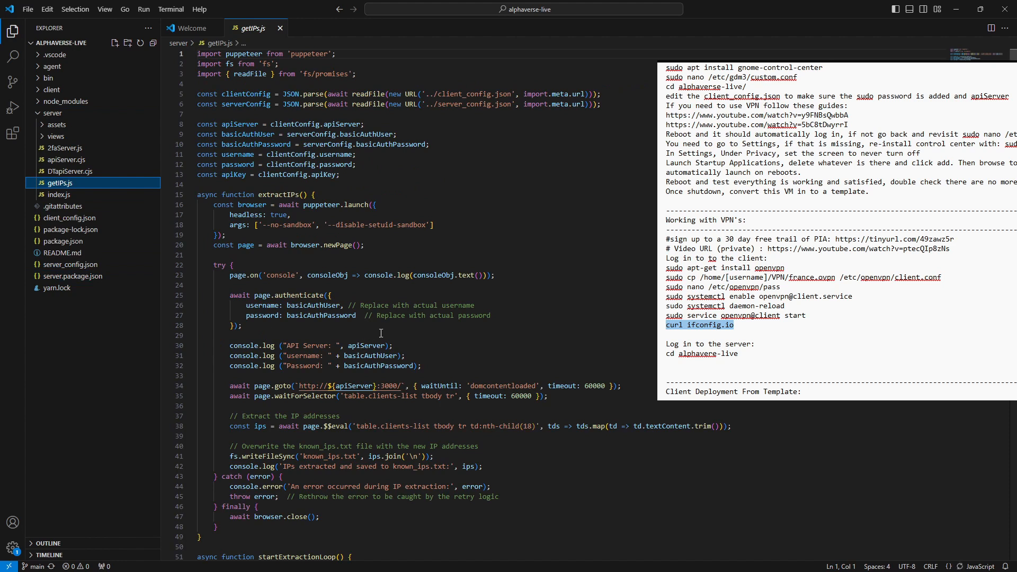
pyautogui.click(319, 339)
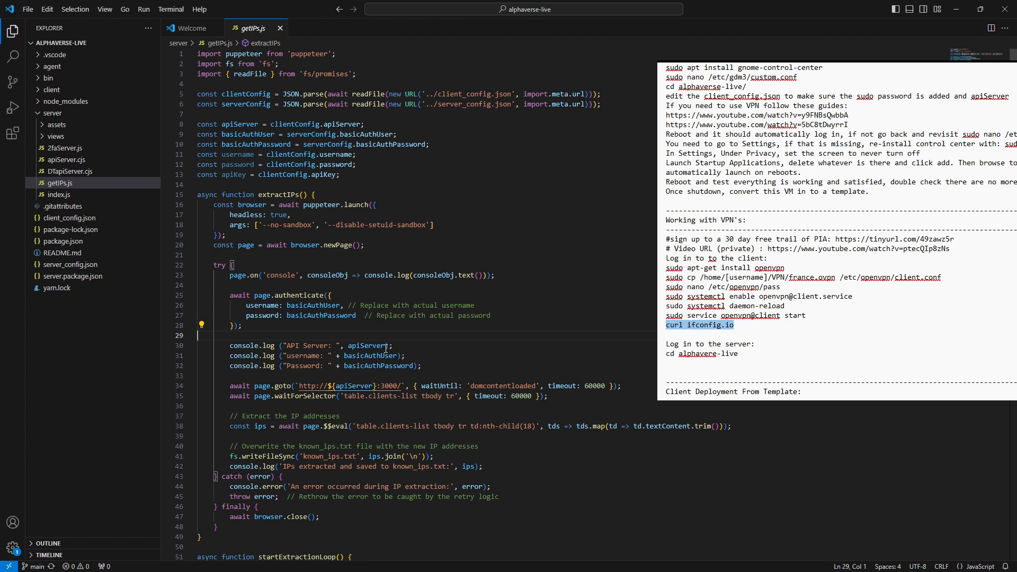
pyautogui.moveTo(386, 346); pyautogui.dragTo(348, 347)
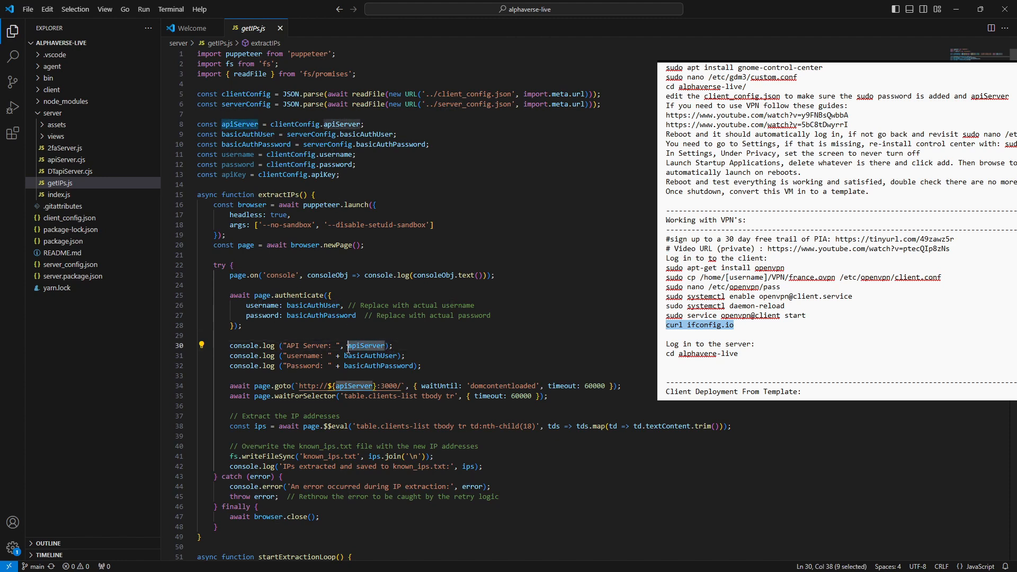
pyautogui.click(267, 345)
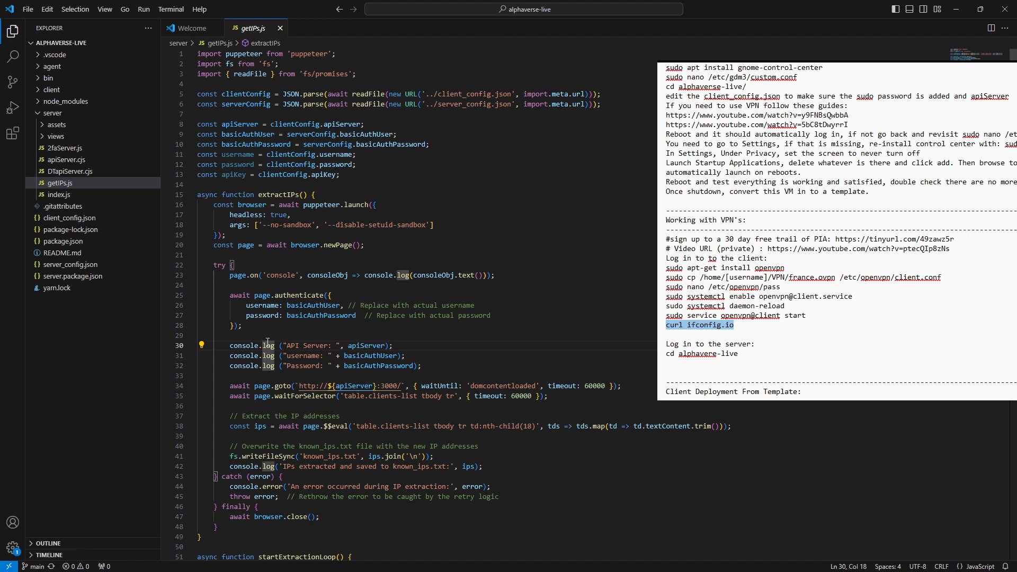
pyautogui.click(266, 406)
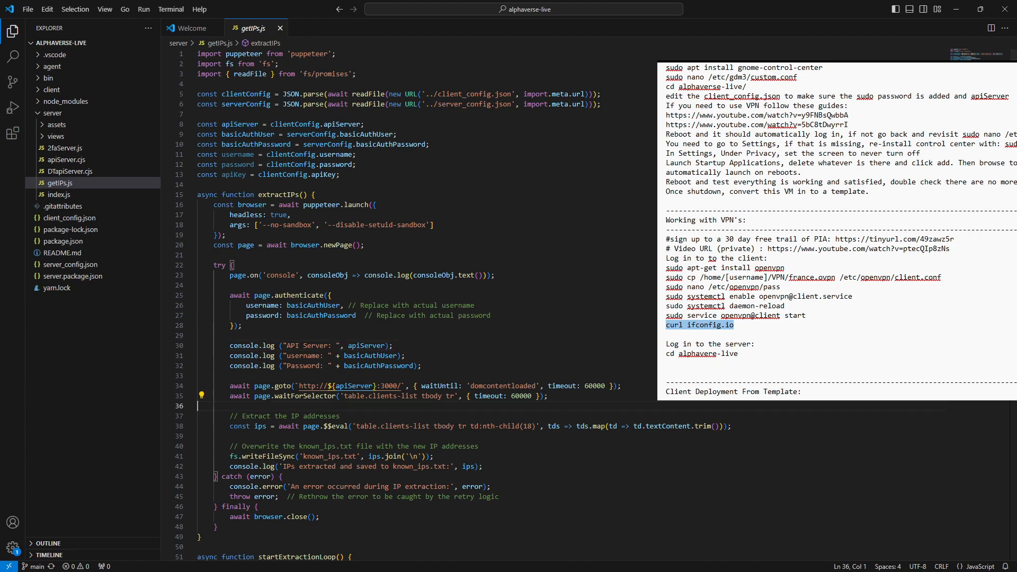
# Switch to Chrome to view the alpha-server-test:3000 dashboard, and return to VS Code to list the bin folder's scripts.
pyautogui.hotkey('alt', 'Tab')
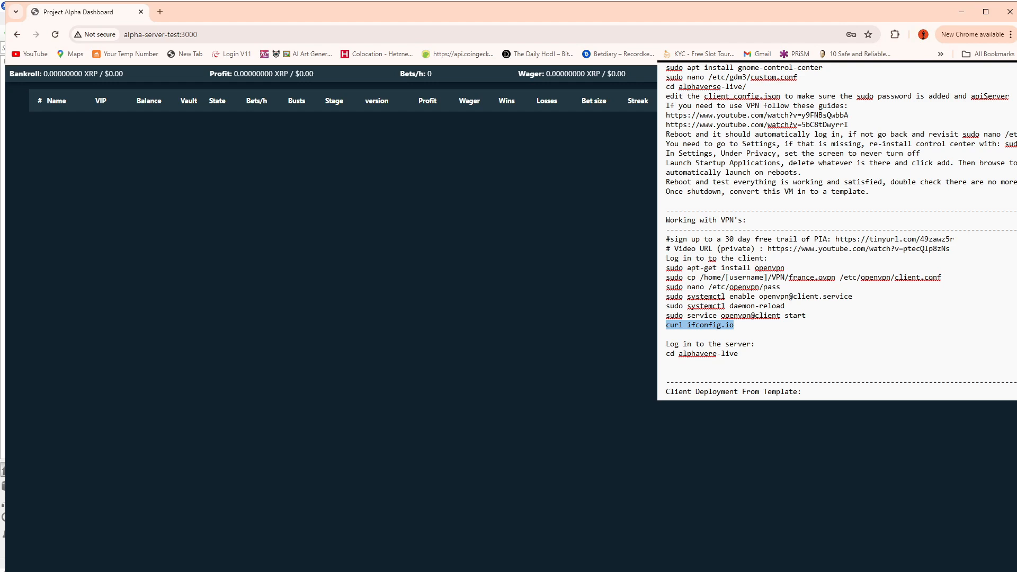
pyautogui.click(962, 12)
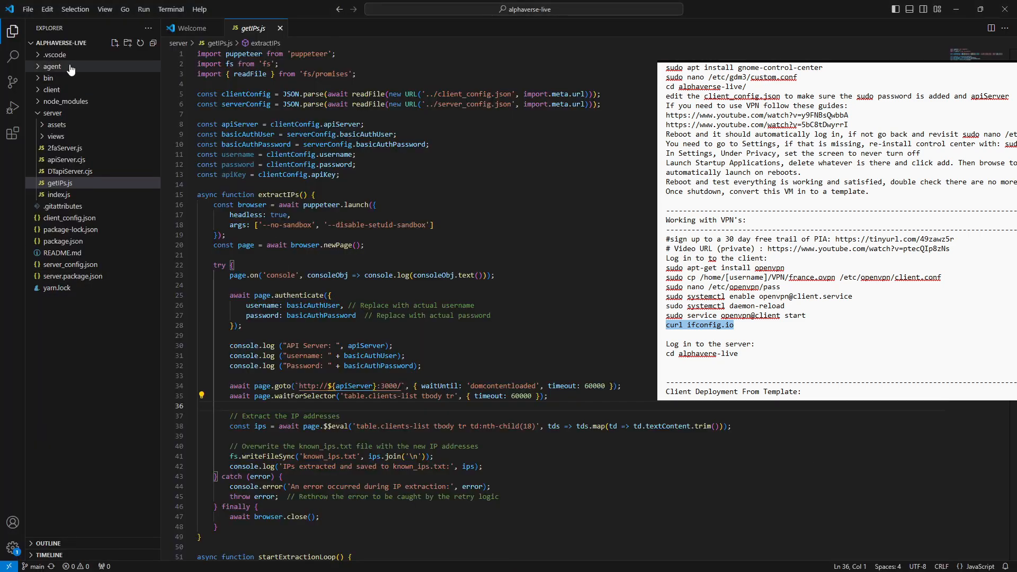
pyautogui.click(41, 80)
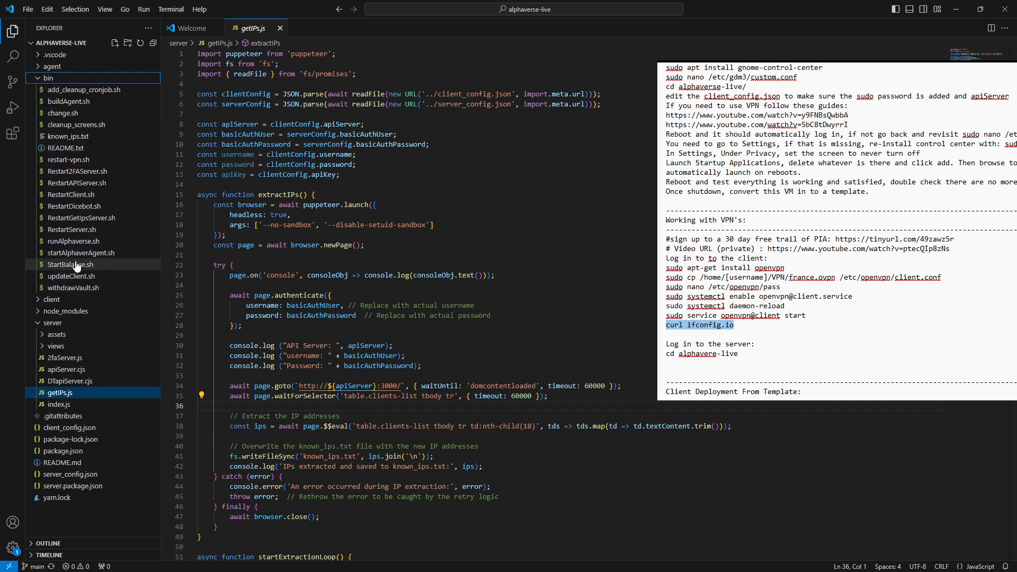
# Open restart-vpn.sh from the bin folder and examine its config checks, known_ips.txt path, VPN locations and IP check function.
pyautogui.click(68, 160)
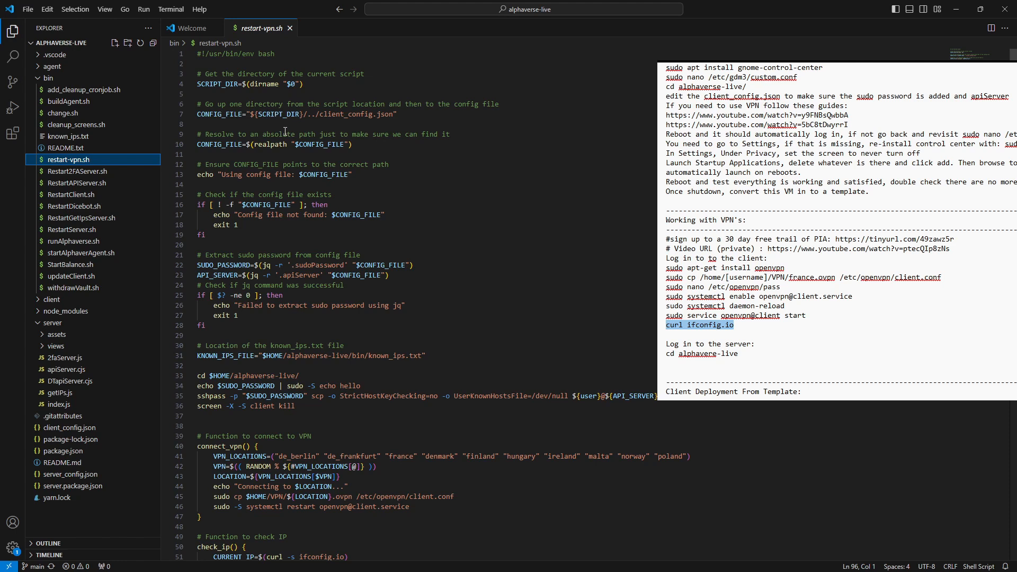
pyautogui.click(234, 125)
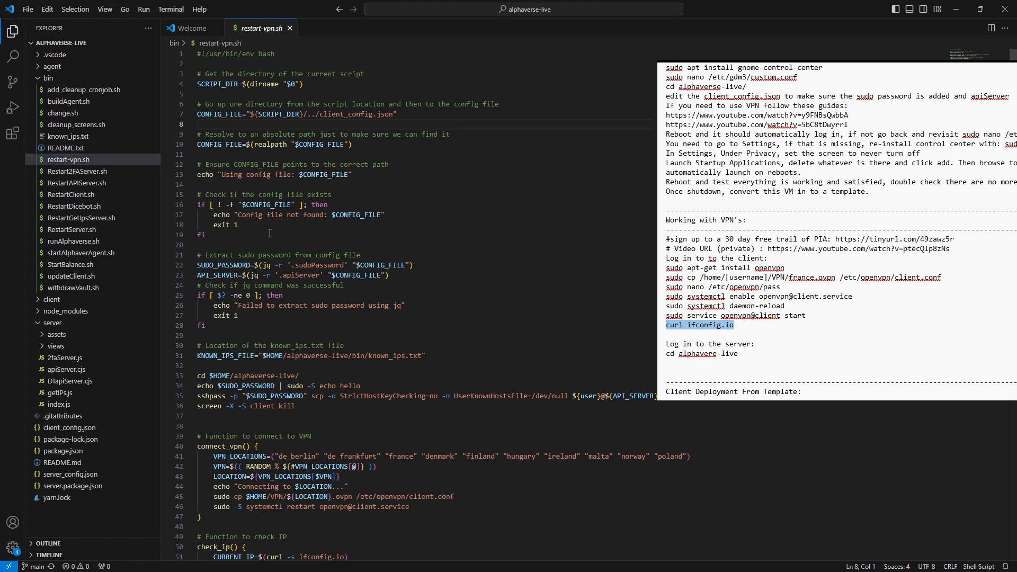
pyautogui.click(253, 242)
pyautogui.click(252, 336)
pyautogui.moveTo(422, 356); pyautogui.dragTo(368, 359)
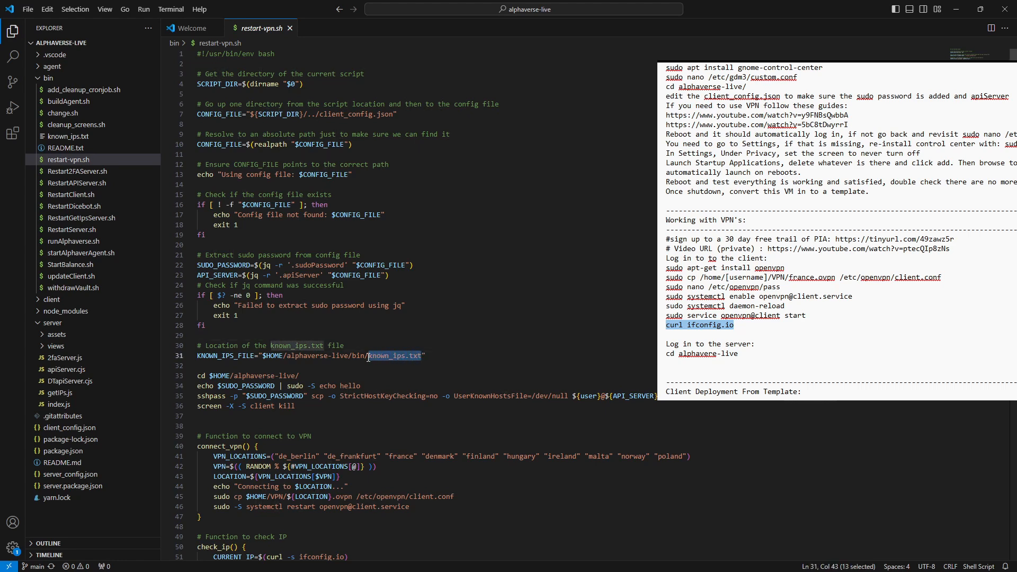
pyautogui.click(323, 365)
pyautogui.scroll(-3, 283, 385)
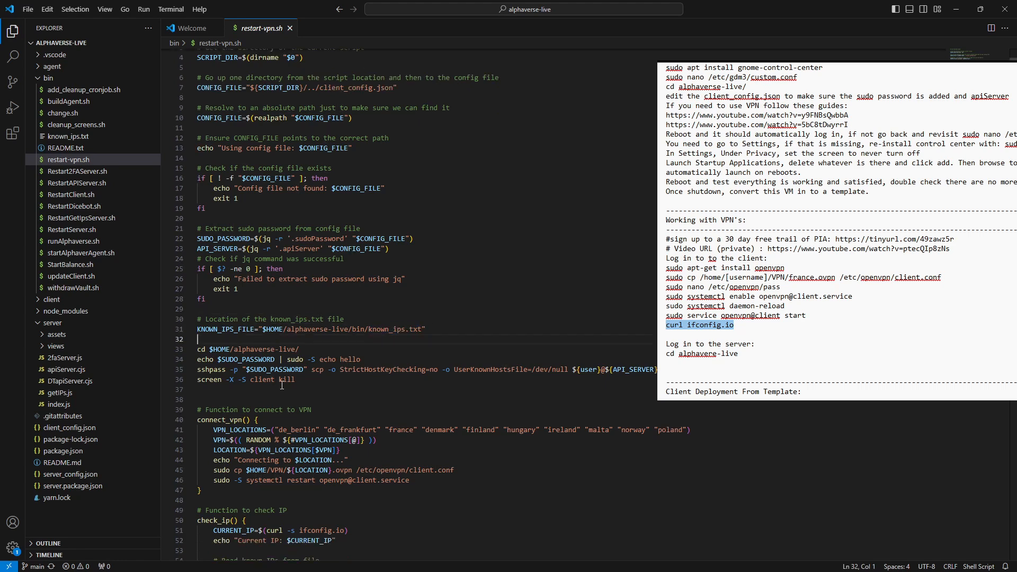
pyautogui.click(232, 348)
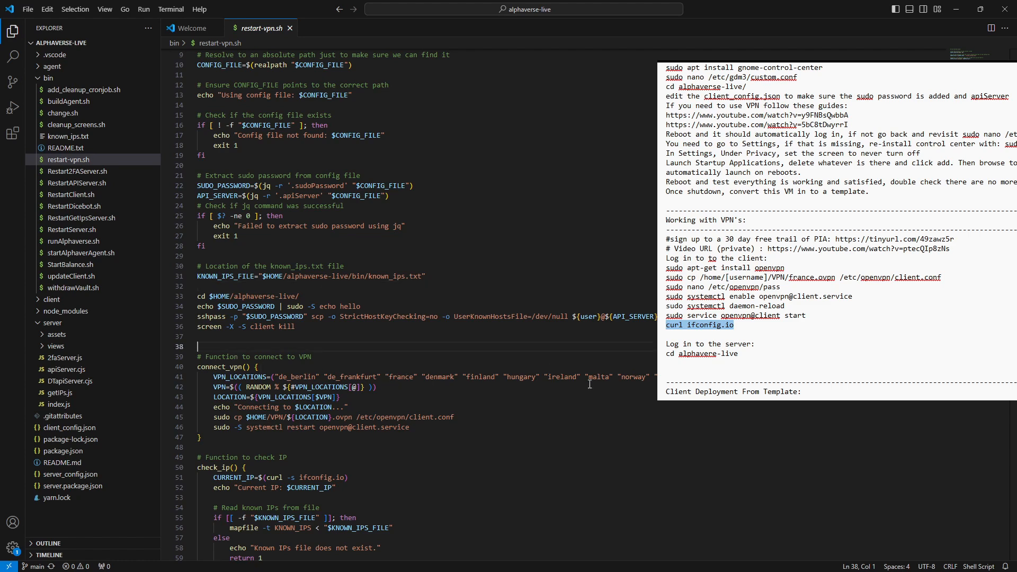
pyautogui.scroll(-3, 590, 384)
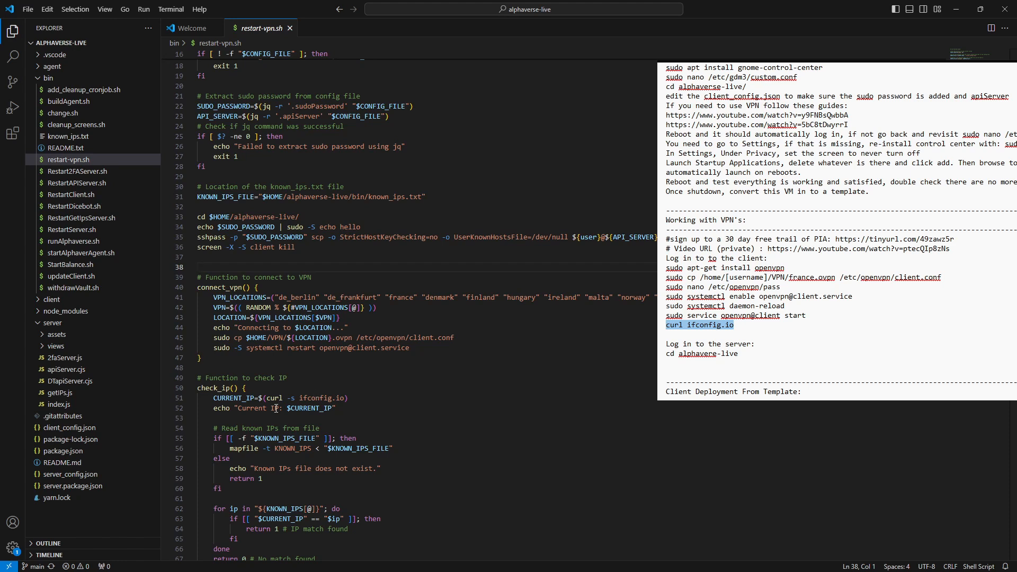
pyautogui.click(234, 367)
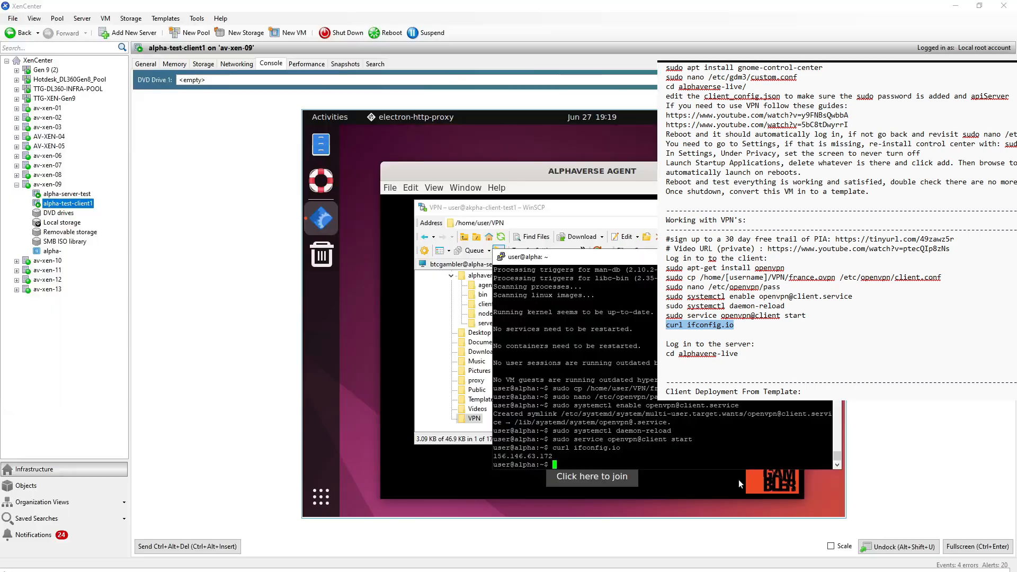
# In the client terminal, enter alphaverse-live, run ./bin/restart-vpn.sh to reconnect the VPN, and interrupt the script.
pyautogui.click(956, 9)
pyautogui.write('cd alphaverse-live/')
pyautogui.press('Return')
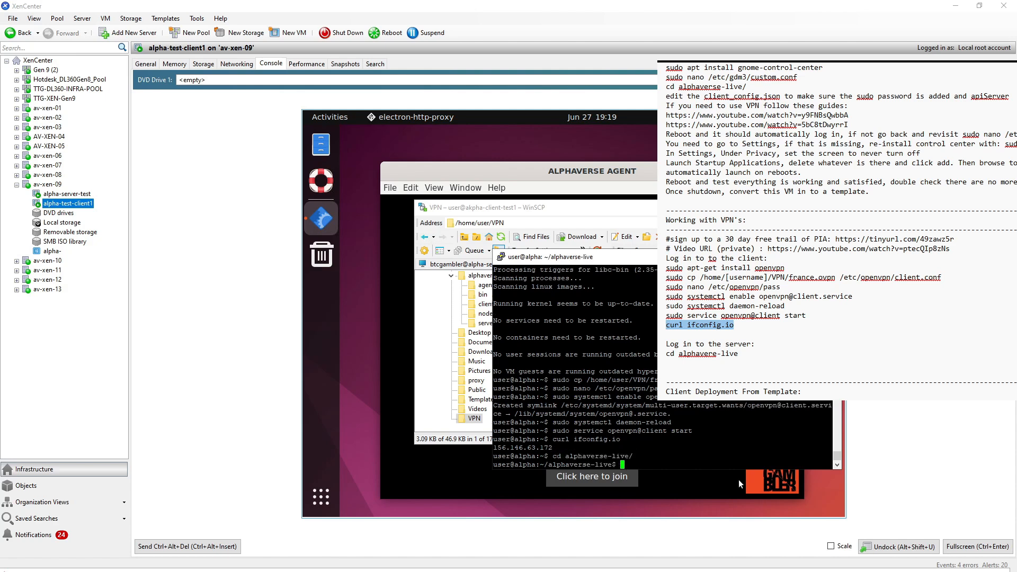
pyautogui.write('./bin/restart-vpn.sh')
pyautogui.press('Return')
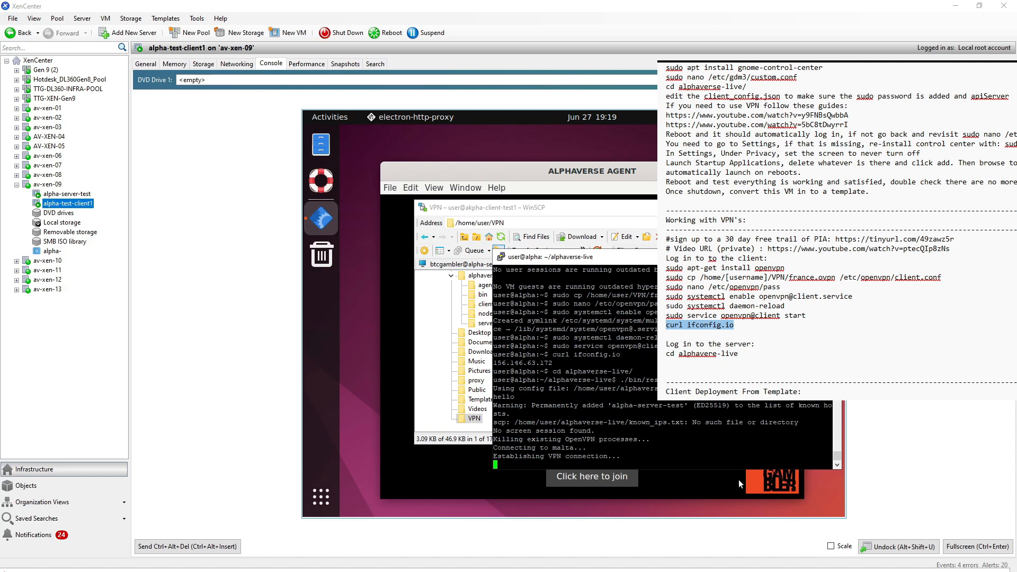
pyautogui.hotkey('ctrl', 'c')
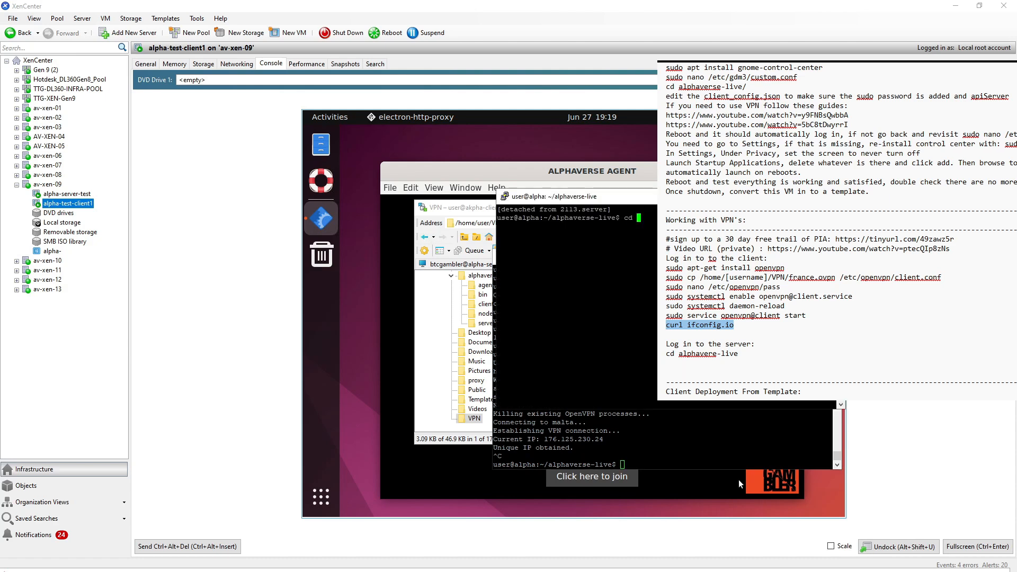
# In the server terminal, run the getIPs restart script from bin and attach to its screen session.
pyautogui.write('./bin/Re')
pyautogui.press('Return')
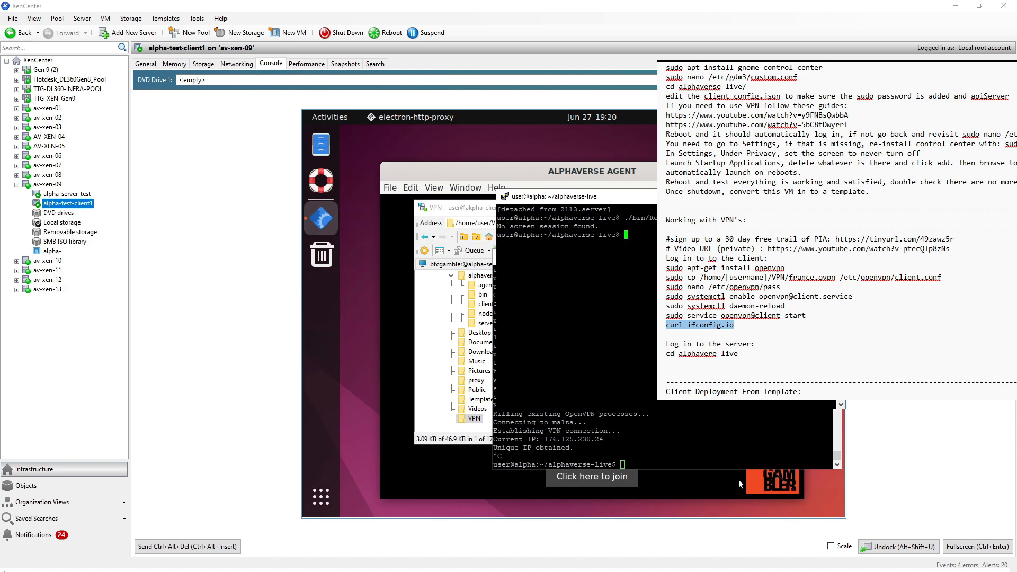
pyautogui.write('screen -')
pyautogui.press('Return')
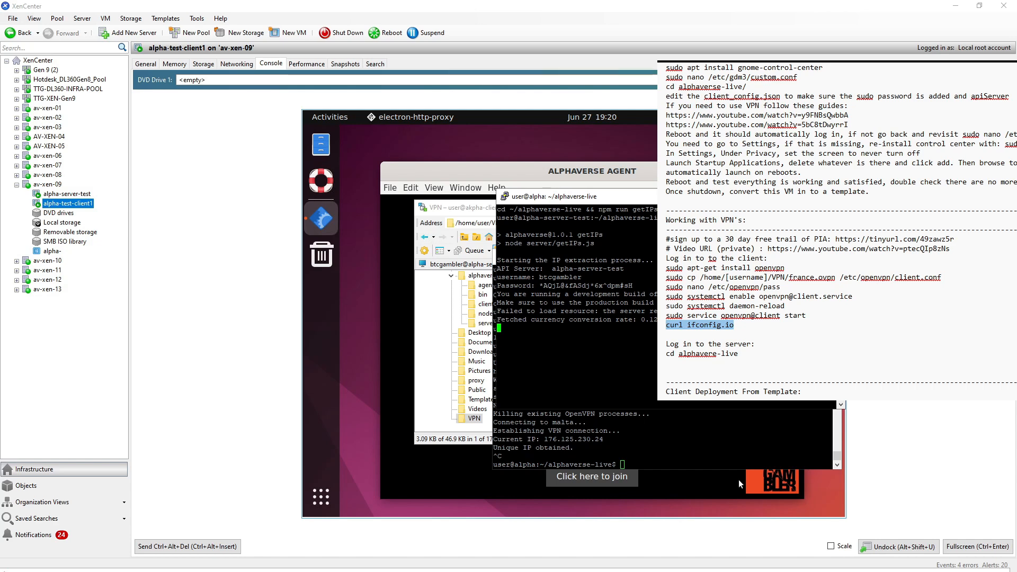
# In the notes, examine the server build's sudo apt-get install library list and the ldd check for puppeteer's Chrome.
pyautogui.click(691, 328)
pyautogui.scroll(11, 692, 329)
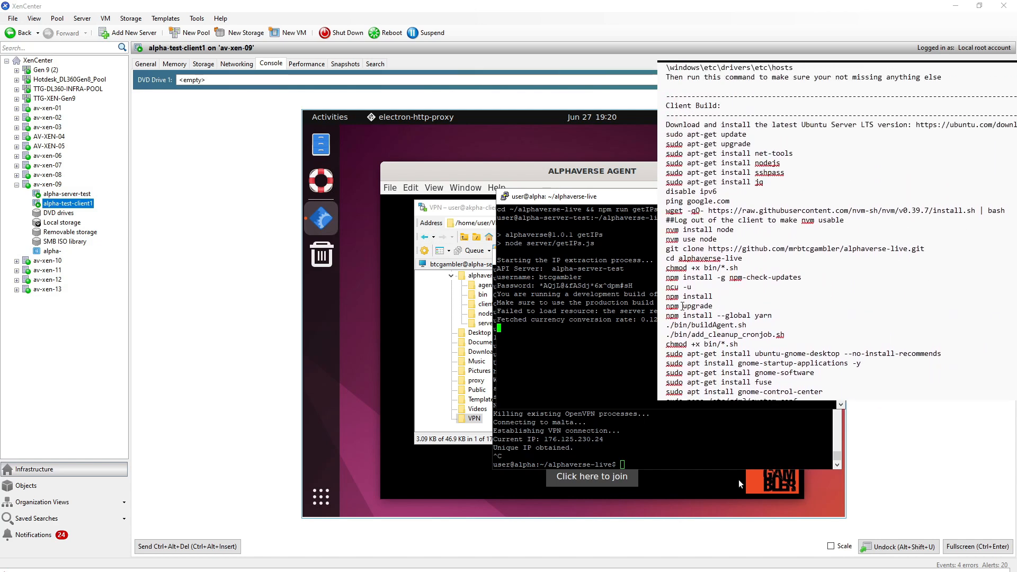
pyautogui.scroll(11, 683, 312)
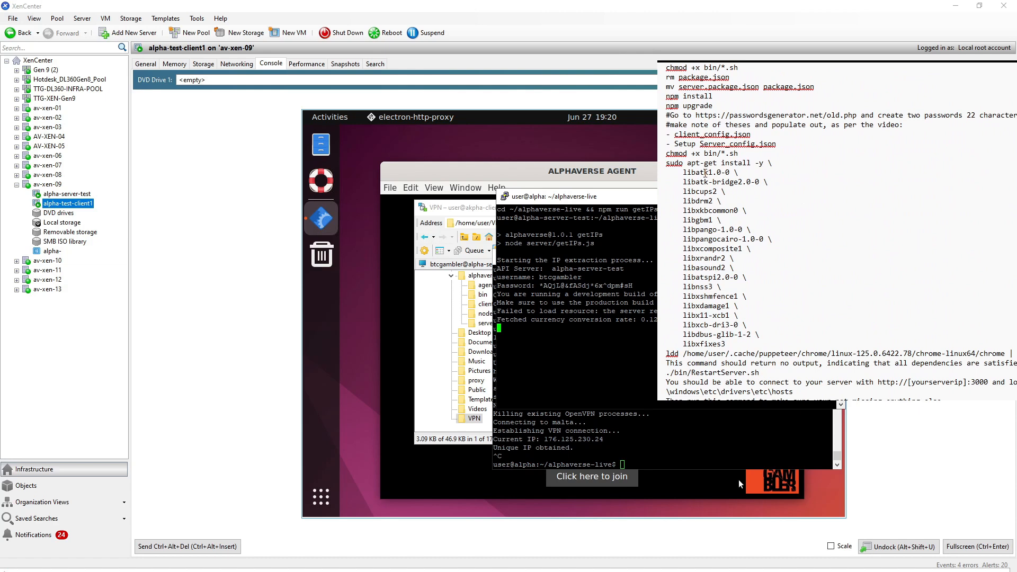
pyautogui.moveTo(666, 164); pyautogui.dragTo(784, 346)
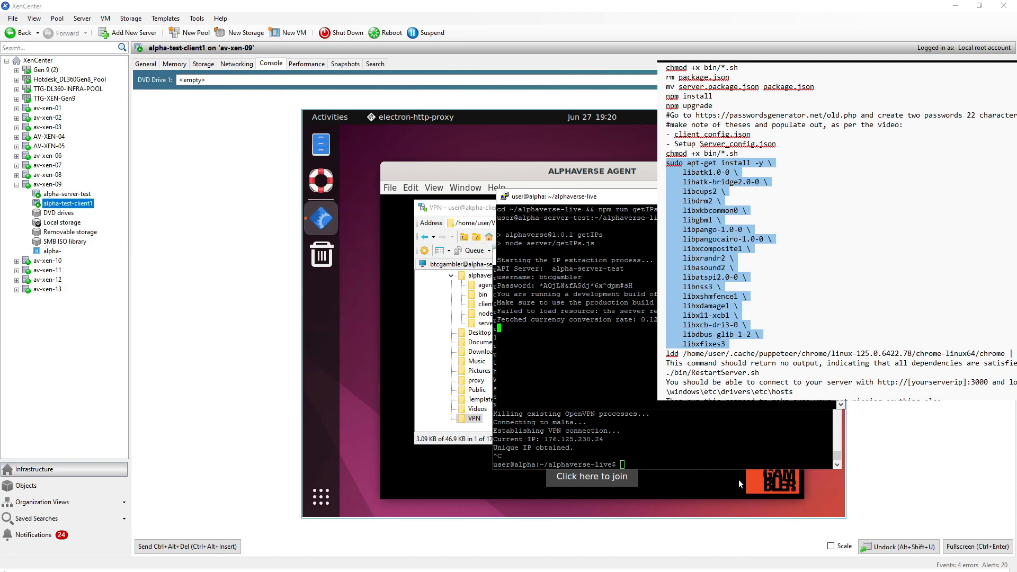
pyautogui.moveTo(1010, 354); pyautogui.dragTo(659, 360)
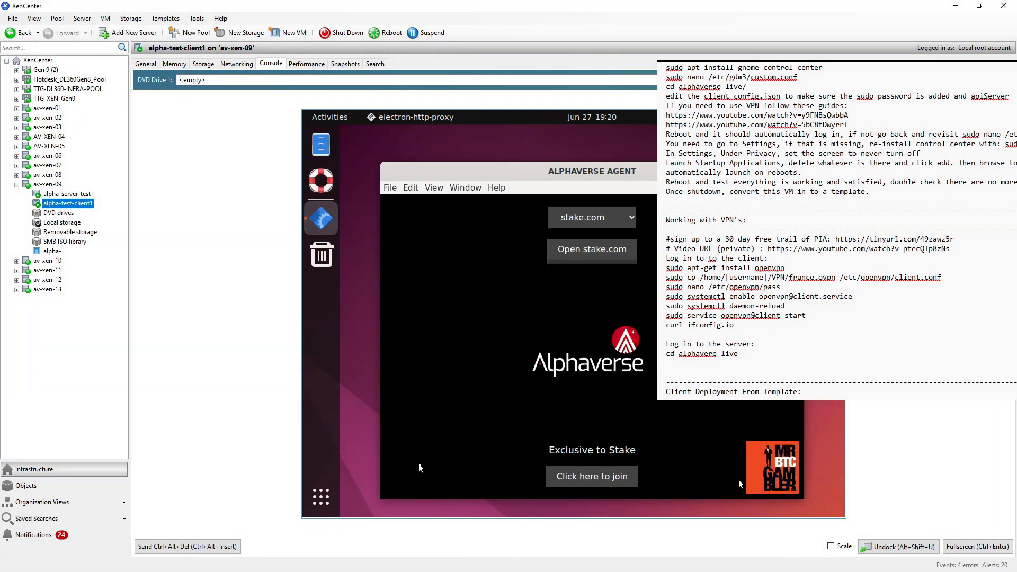
# Open stake.com from the Alphaverse Agent on the client VM and complete the Cloudflare verification.
pyautogui.click(629, 253)
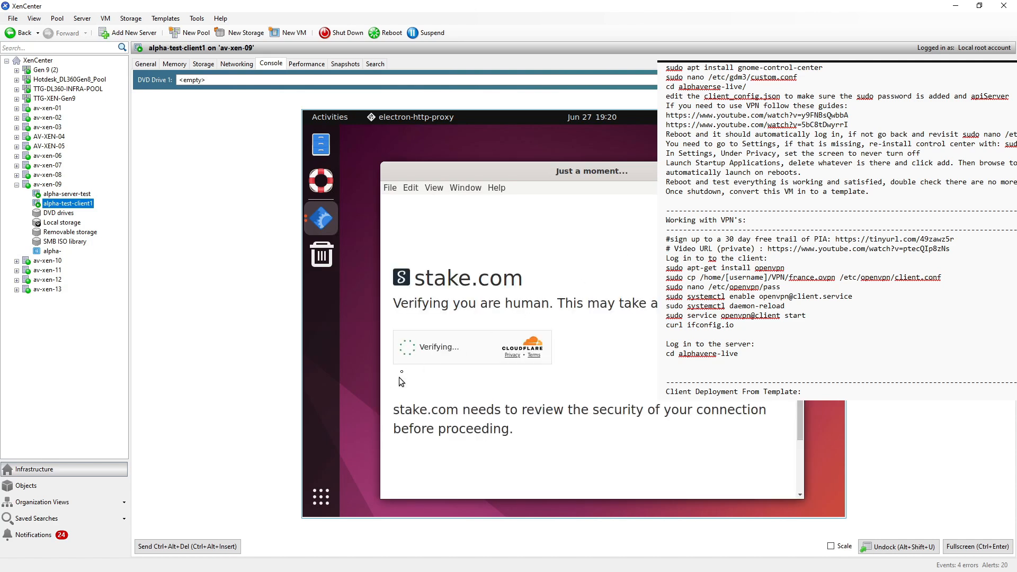
pyautogui.click(409, 348)
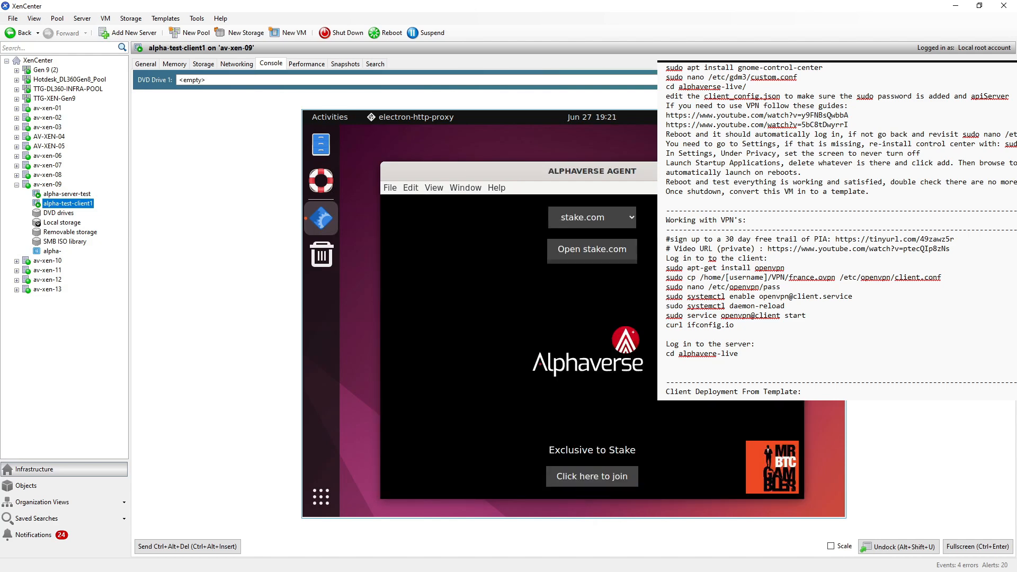
pyautogui.click(603, 256)
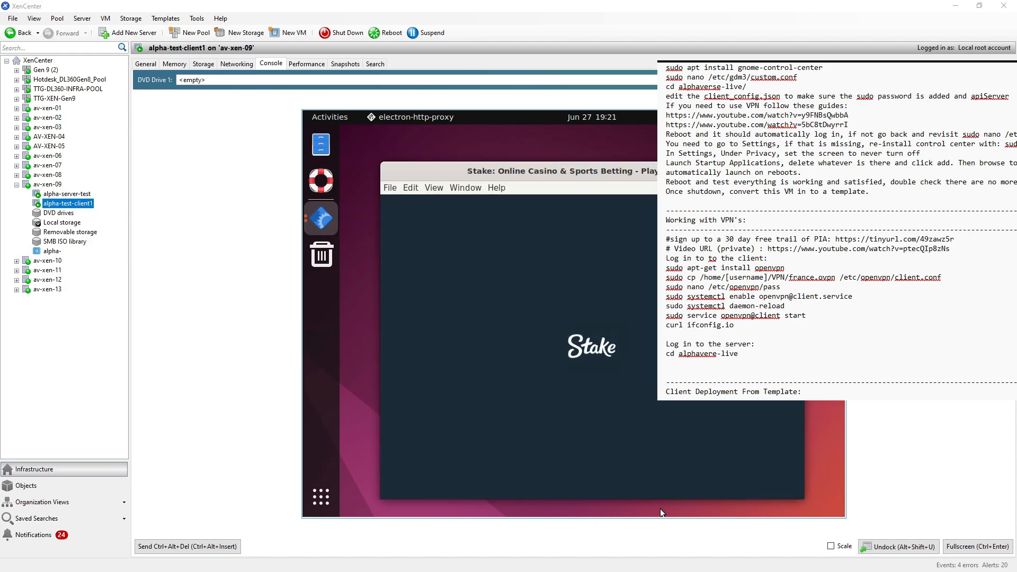
# Run ./bin/runAlphaverse.sh in the client terminal and check the client's row on the alpha-server-test:3000 dashboard in Chrome.
pyautogui.hotkey('alt', 'Tab')
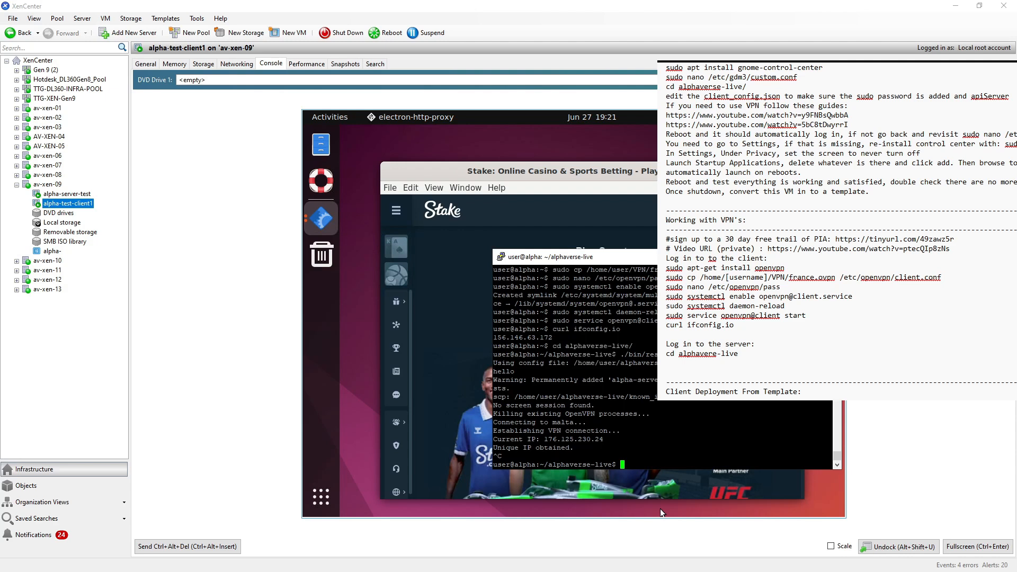
pyautogui.write('./bin/re')
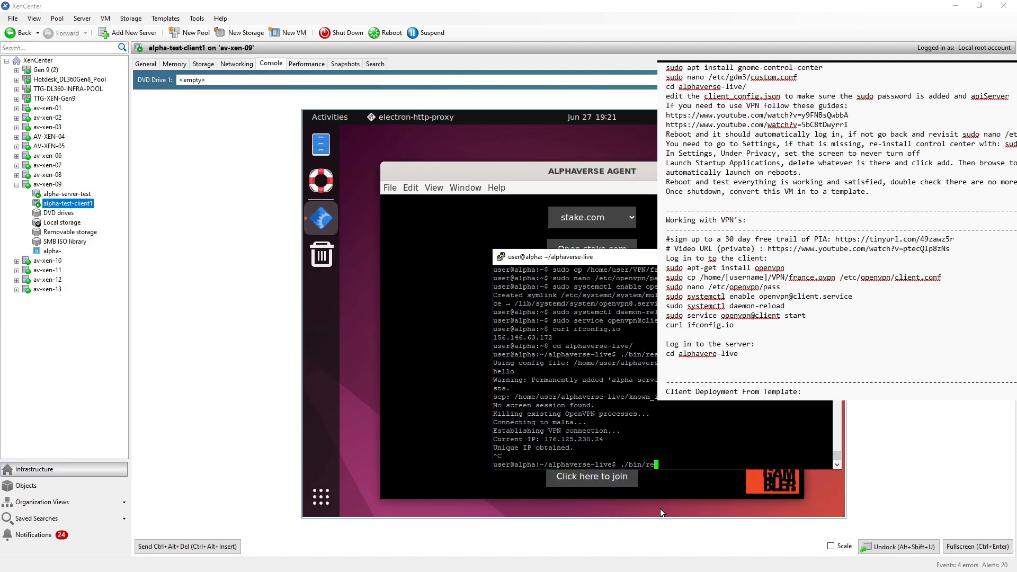
pyautogui.press('BackSpace')
pyautogui.press('BackSpace')
pyautogui.write('ru')
pyautogui.press('Tab')
pyautogui.press('Return')
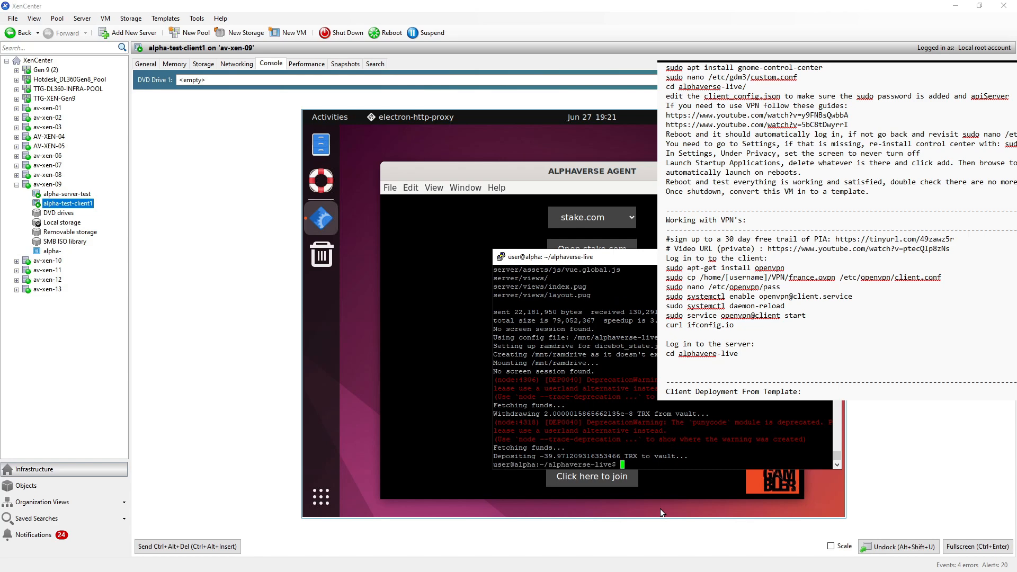
pyautogui.hotkey('alt', 'Tab')
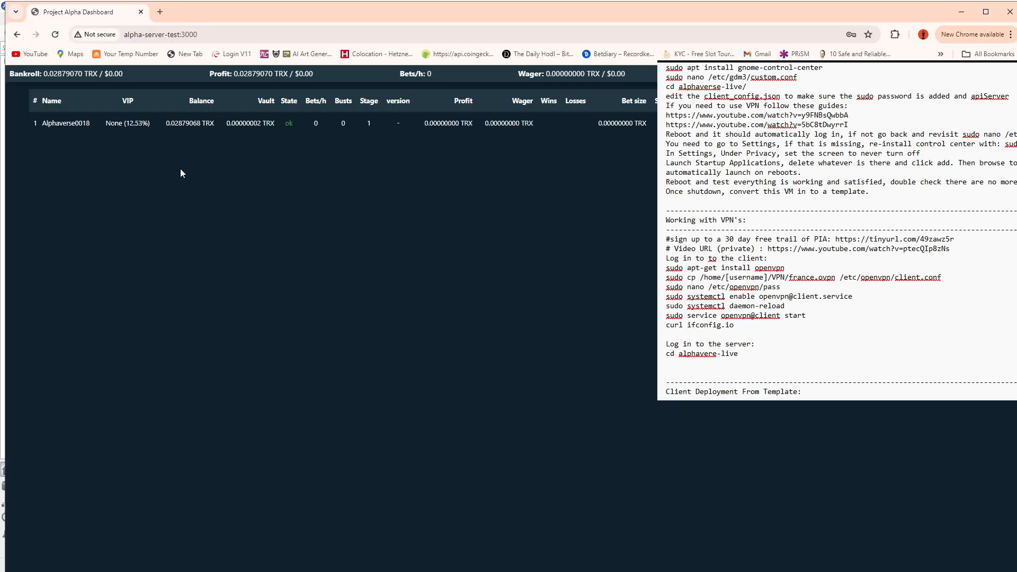
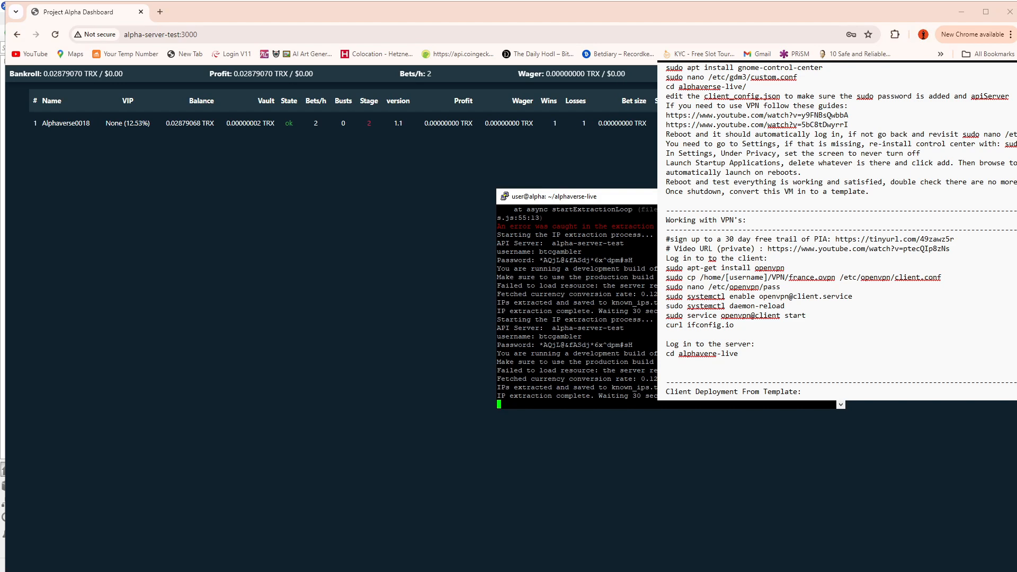
pyautogui.hotkey('alt', 'Tab')
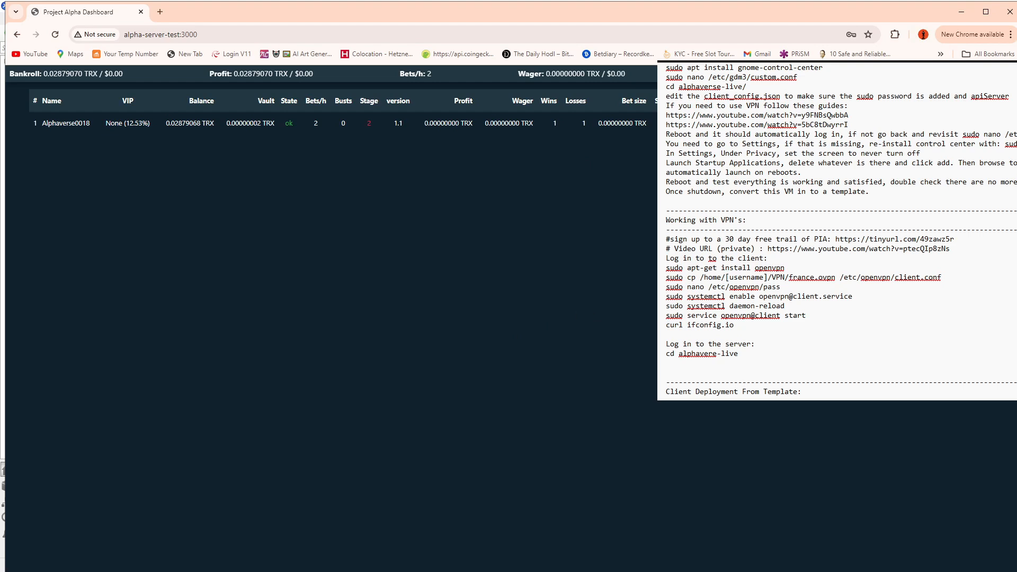
# Switch to VS Code, look over the bin folder, collapse it and expand the client folder.
pyautogui.hotkey('alt', 'Tab')
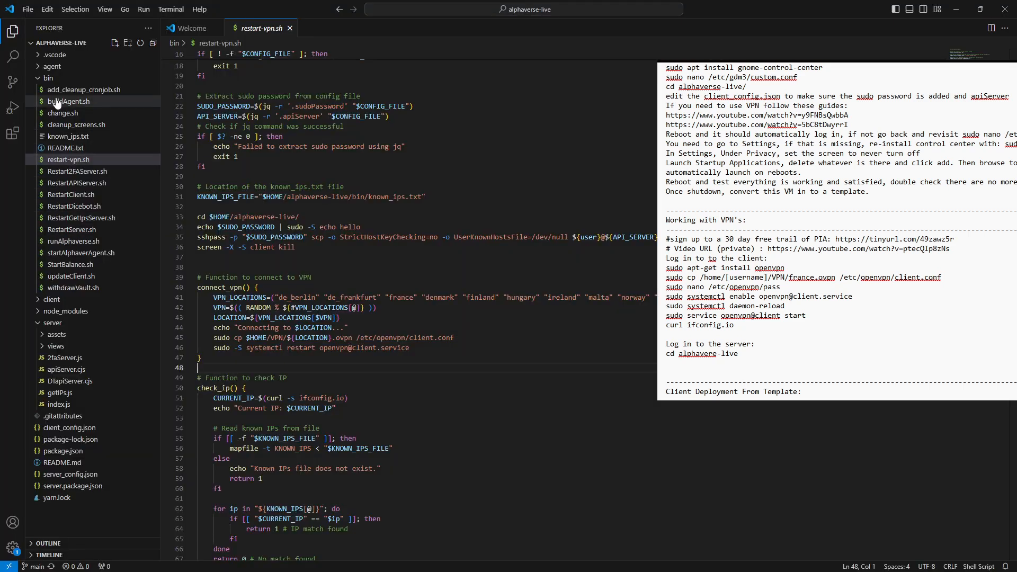
pyautogui.click(41, 80)
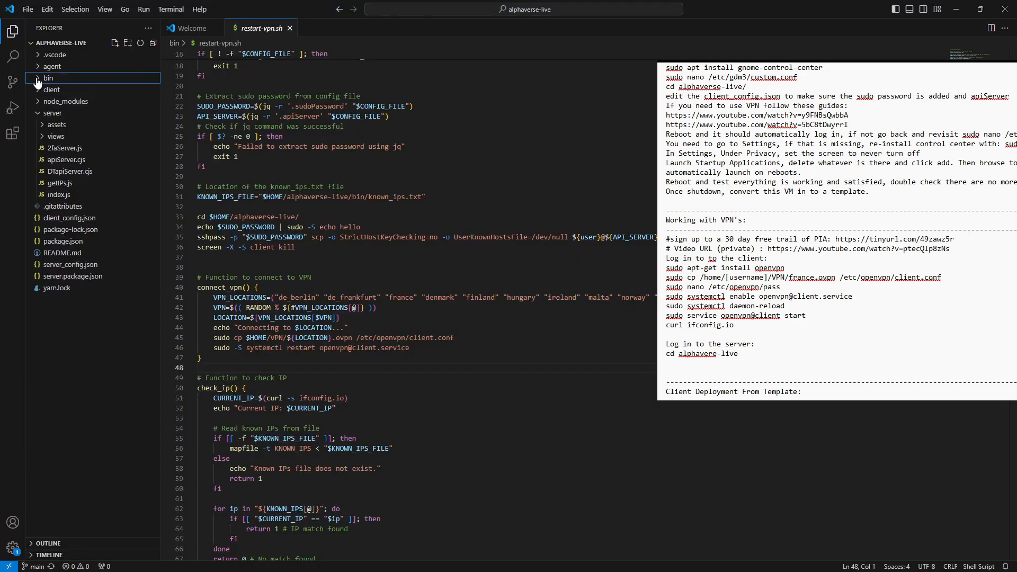
pyautogui.click(38, 82)
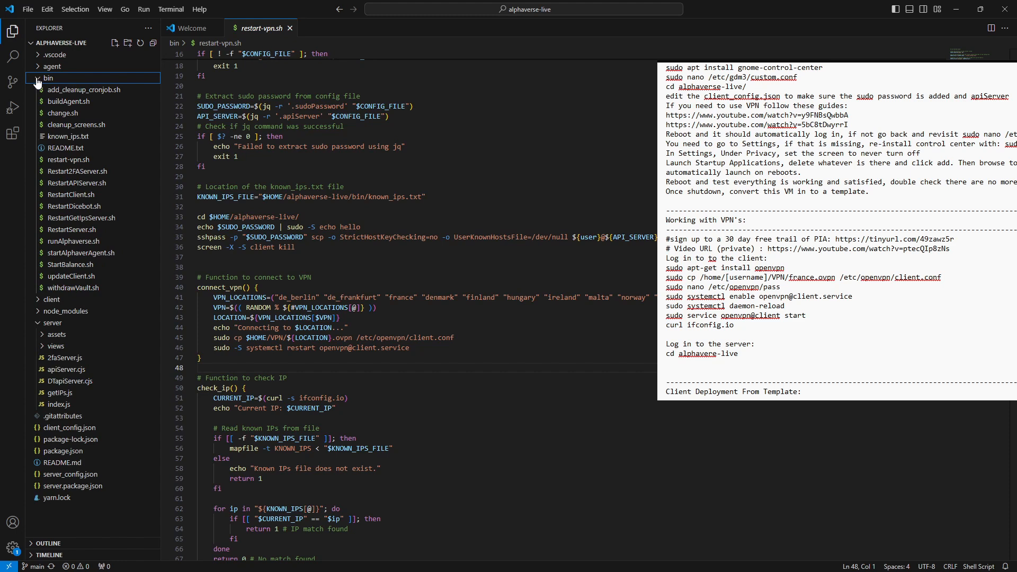
pyautogui.click(37, 83)
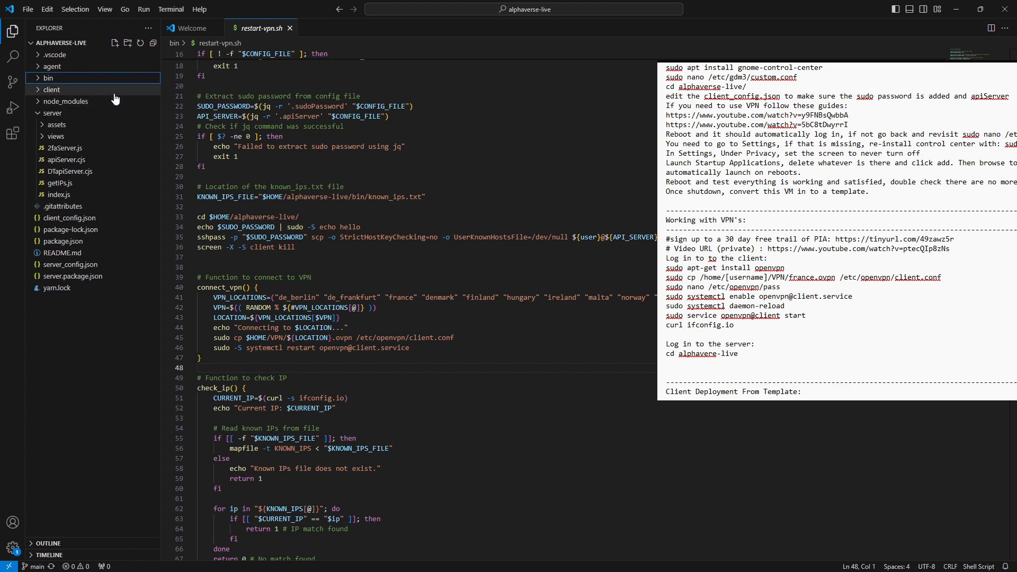
pyautogui.click(39, 92)
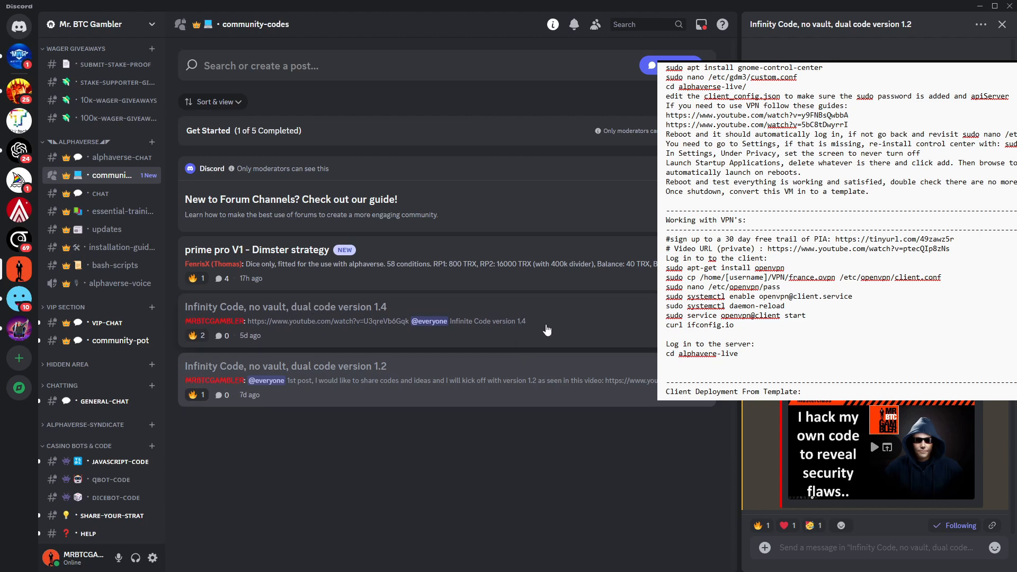
# View the Infinity Code version 1.4 post in Discord, and paste Infinite_code_dual_no_Vault_v1.4.js into alphaverse-live/client in WinSCP.
pyautogui.click(571, 323)
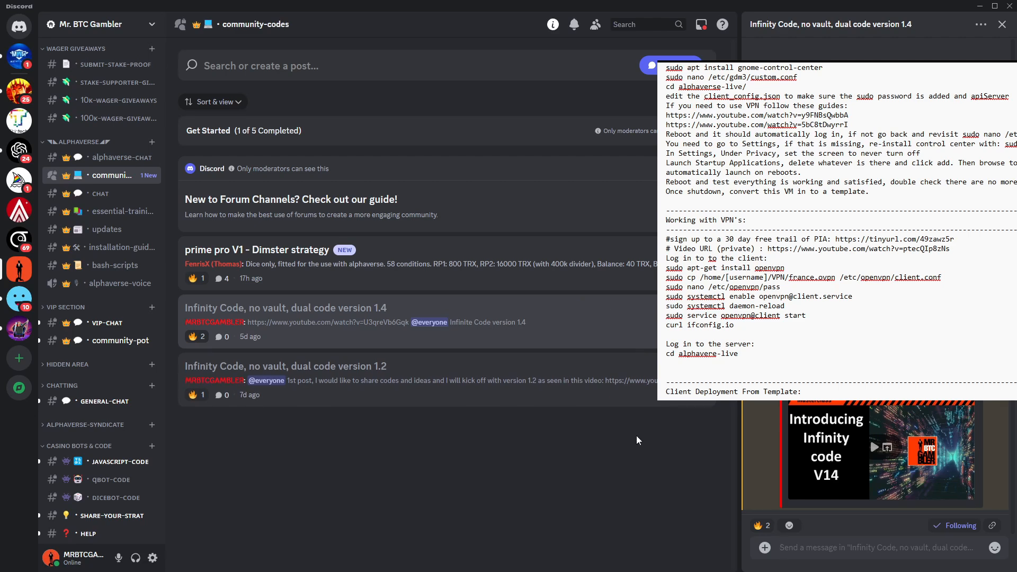
pyautogui.hotkey('alt', 'Tab')
pyautogui.click(654, 368)
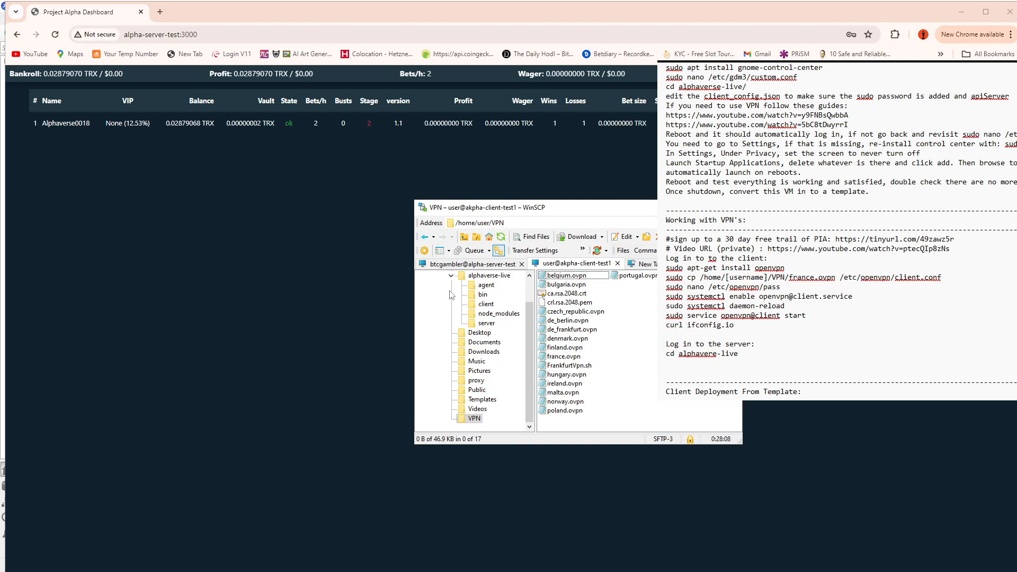
pyautogui.click(484, 304)
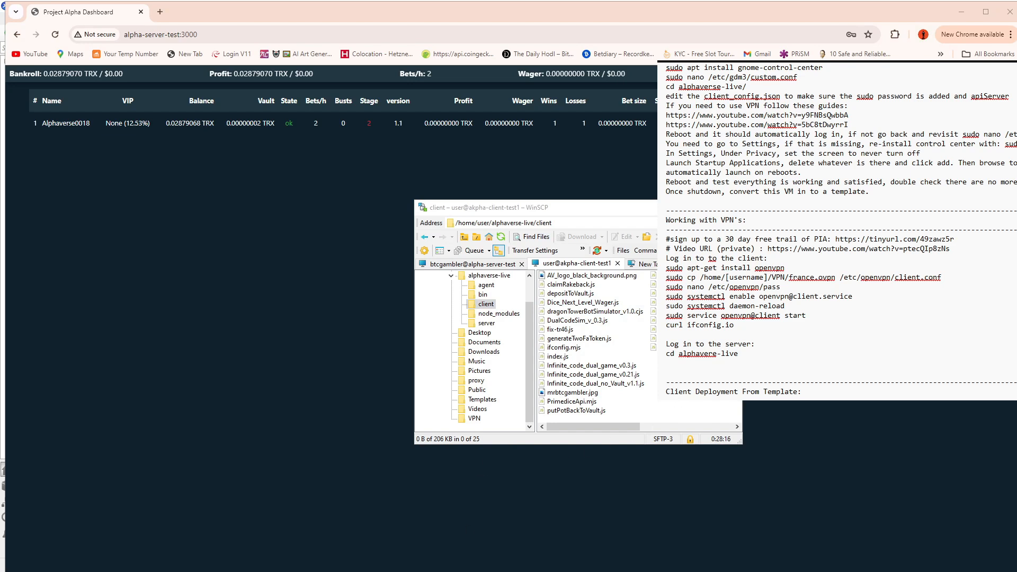
pyautogui.rightClick(687, 402)
pyautogui.click(733, 464)
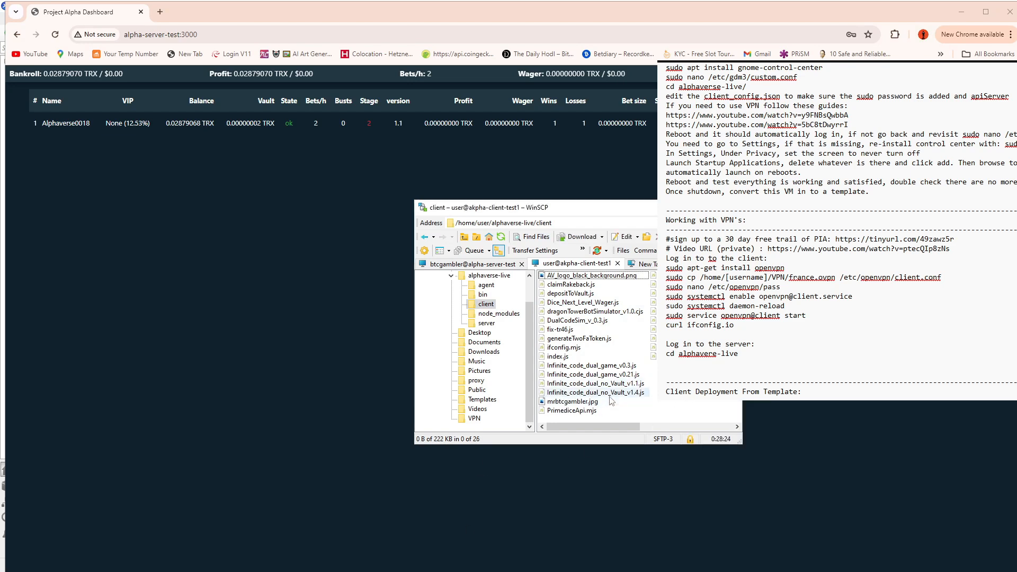
# Copy the file name Infinite_code_dual_no_Vault_v1.4.js from the client folder without renaming the file.
pyautogui.click(635, 396)
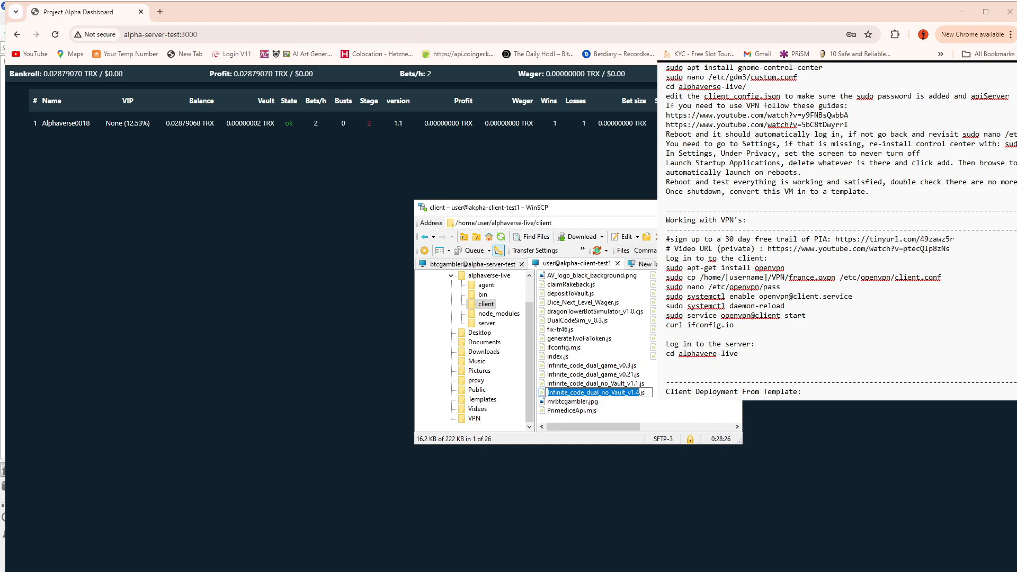
pyautogui.moveTo(647, 393); pyautogui.dragTo(547, 394)
pyautogui.rightClick(599, 392)
pyautogui.click(633, 429)
pyautogui.press('Escape')
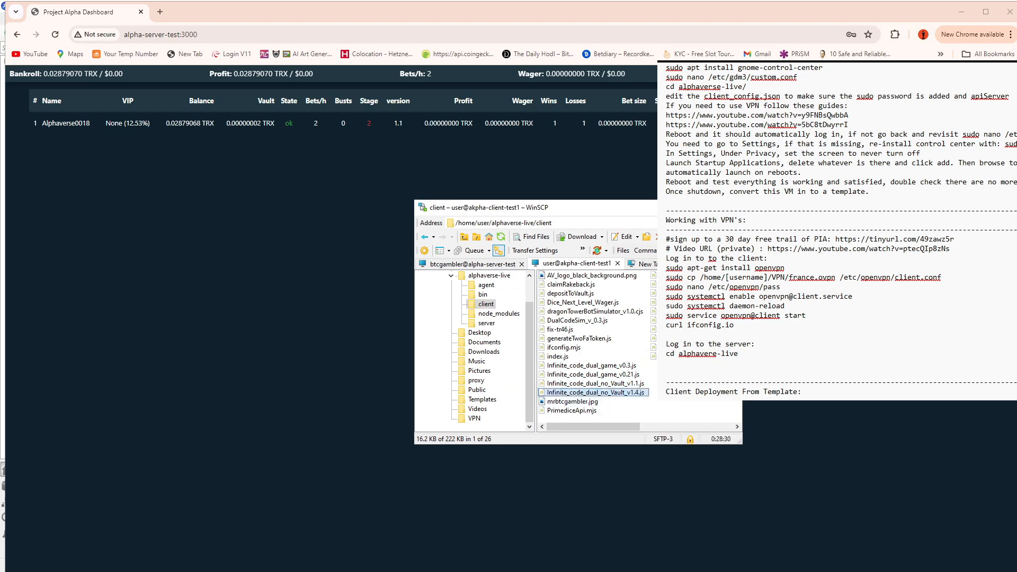
# Open package.json in alphaverse-live, point the dicebot script to client/Infinite_code_dual_no_Vault_v1.4.js, save the file and close it.
pyautogui.click(489, 276)
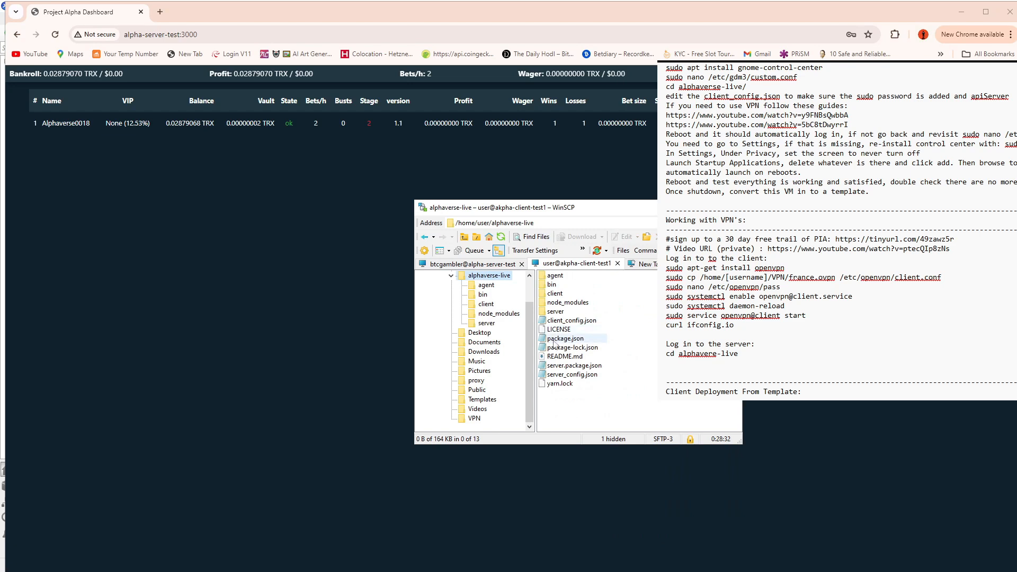
pyautogui.click(551, 343)
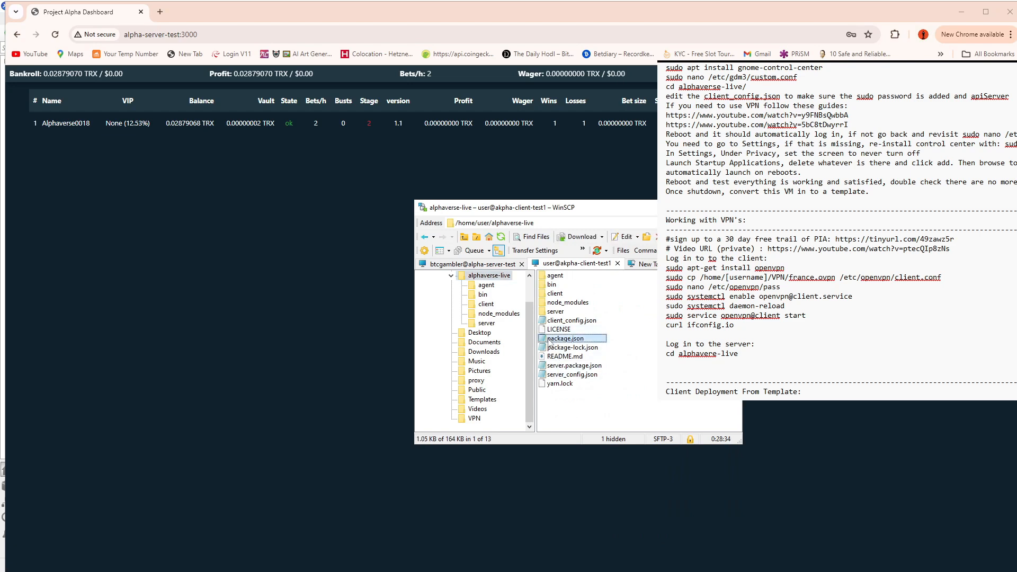
pyautogui.doubleClick(551, 342)
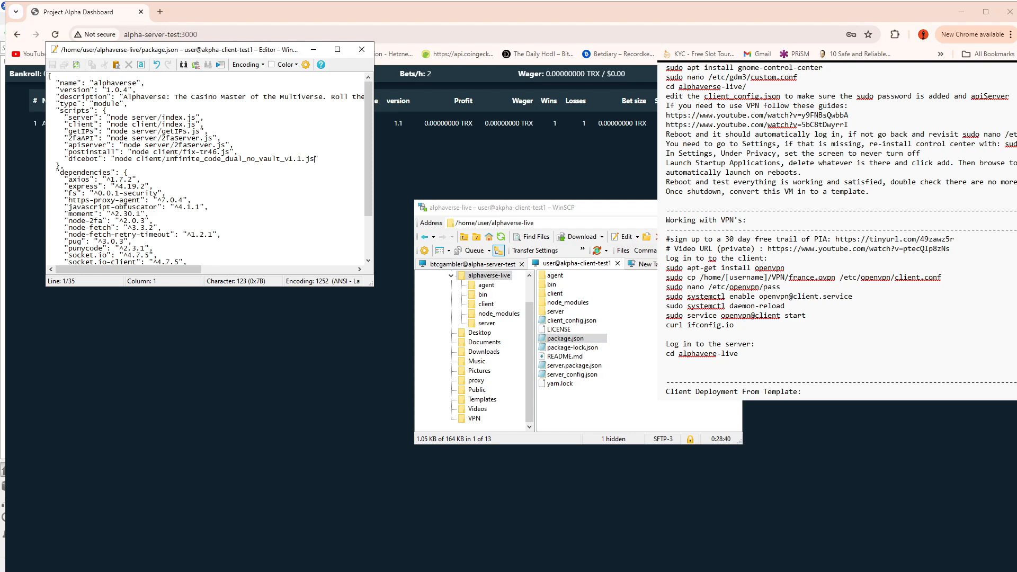
pyautogui.moveTo(315, 159); pyautogui.dragTo(166, 159)
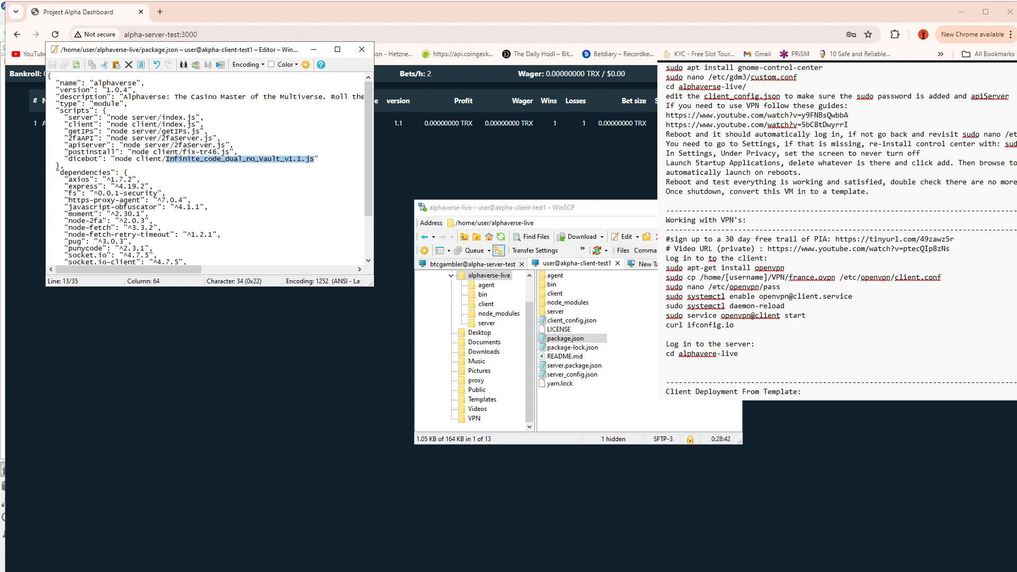
pyautogui.hotkey('ctrl', 'v')
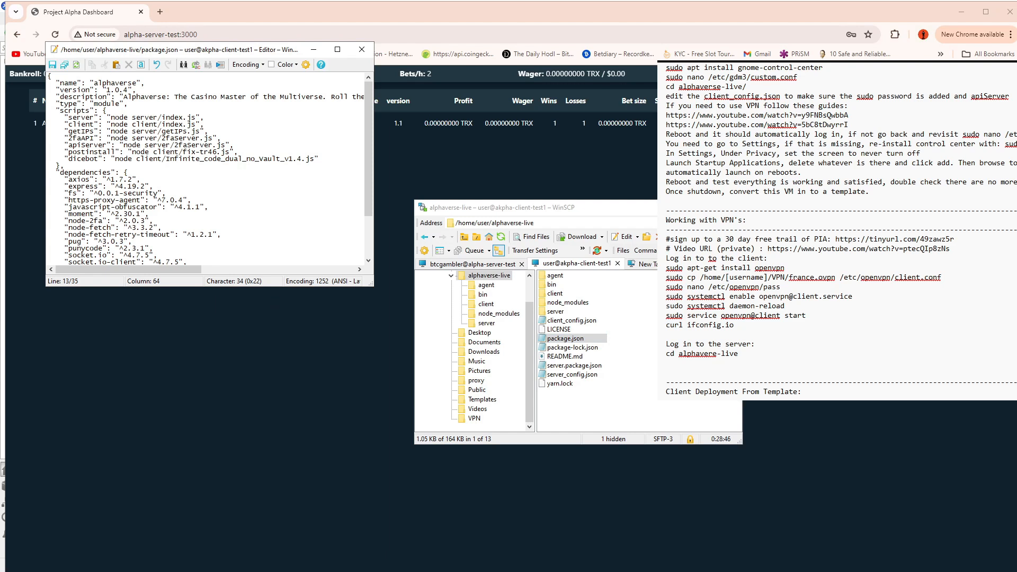
pyautogui.click(52, 64)
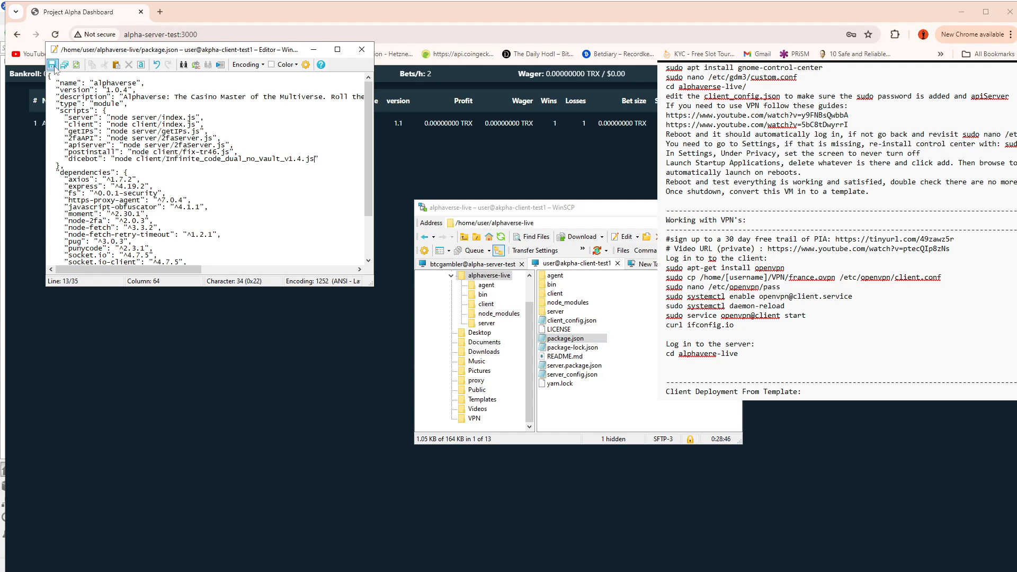
pyautogui.click(362, 49)
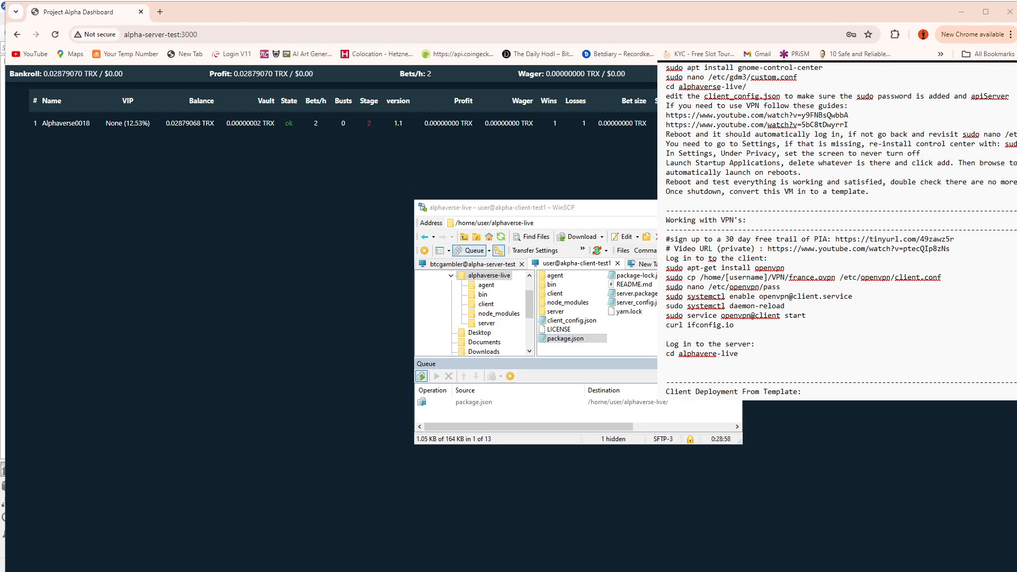
# Switch to the client's PuTTY terminal and rerun the last Alphaverse launch command in alphaverse-live.
pyautogui.click(491, 571)
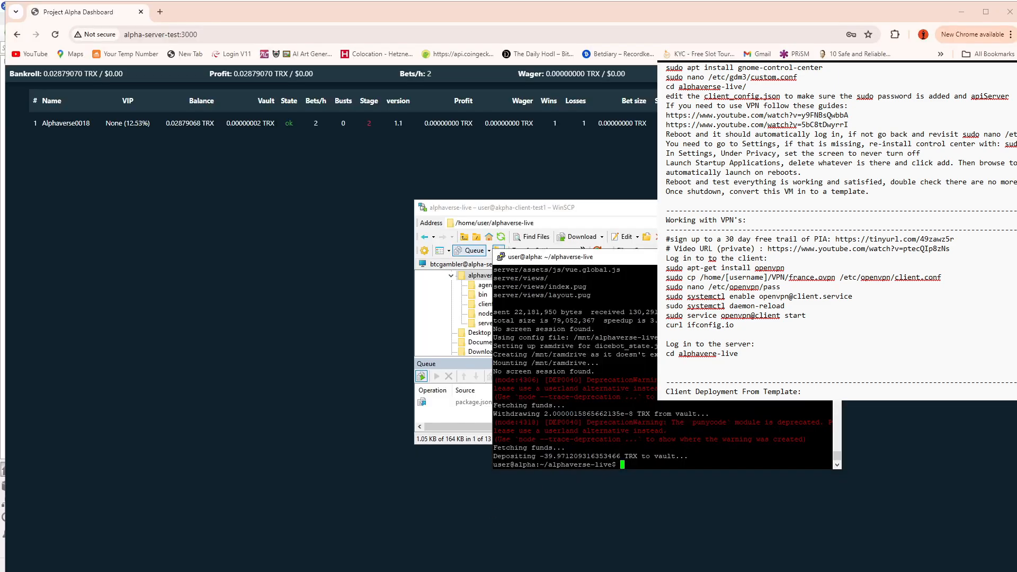
pyautogui.press('Up')
pyautogui.press('Return')
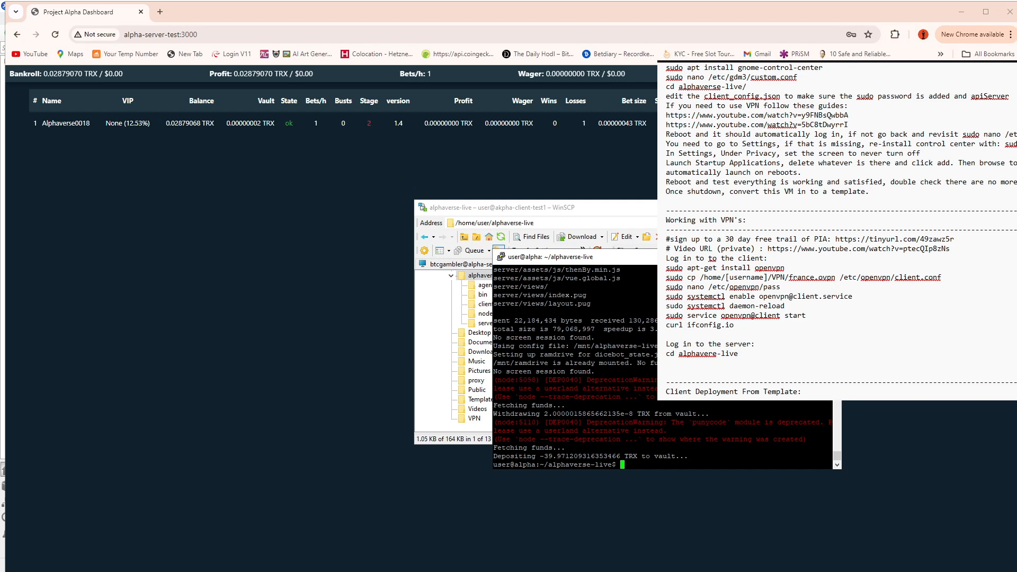
# Attach to the dicebot screen session, stop the bot, restart it with npm run dicebot, and move the terminal off the dashboard.
pyautogui.write('screen -r dicebot')
pyautogui.press('Return')
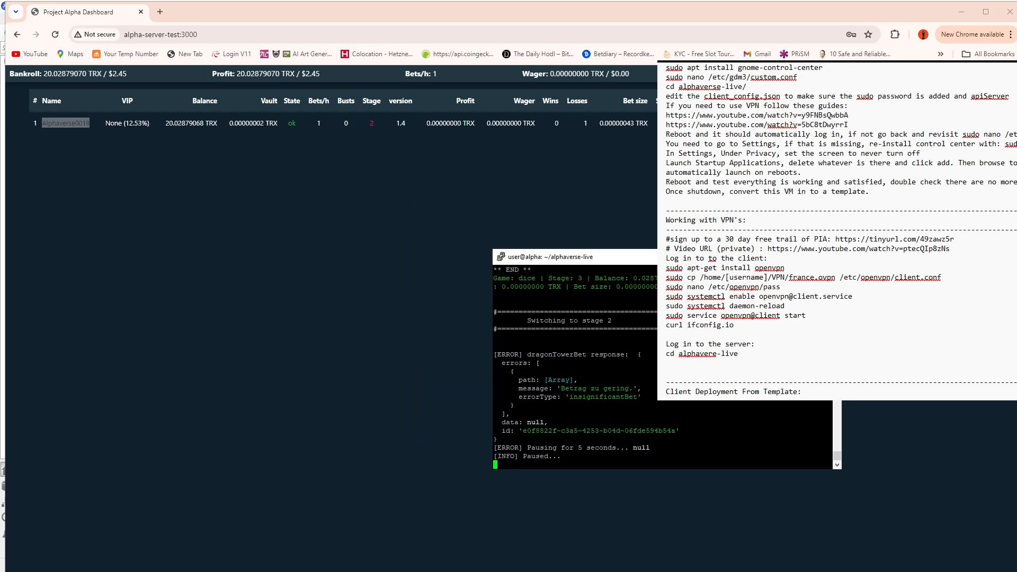
pyautogui.hotkey('ctrl', 'c')
pyautogui.press('Up')
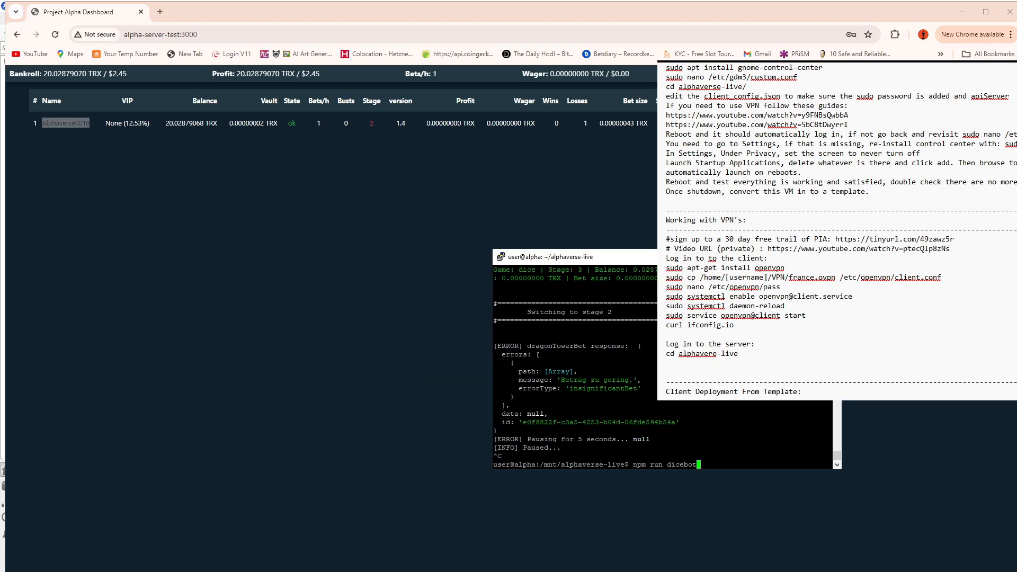
pyautogui.press('Return')
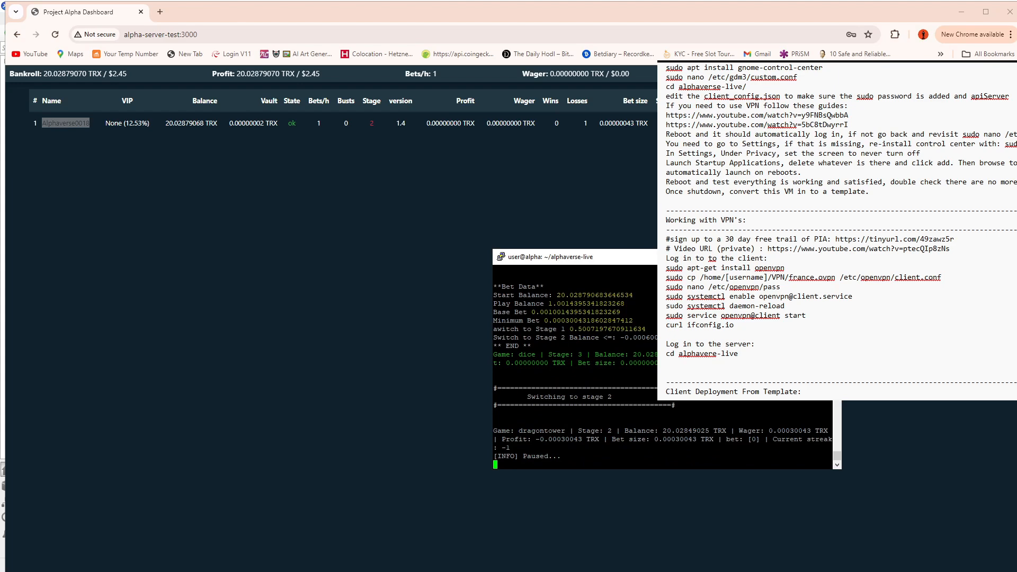
pyautogui.moveTo(614, 257); pyautogui.dragTo(616, 571)
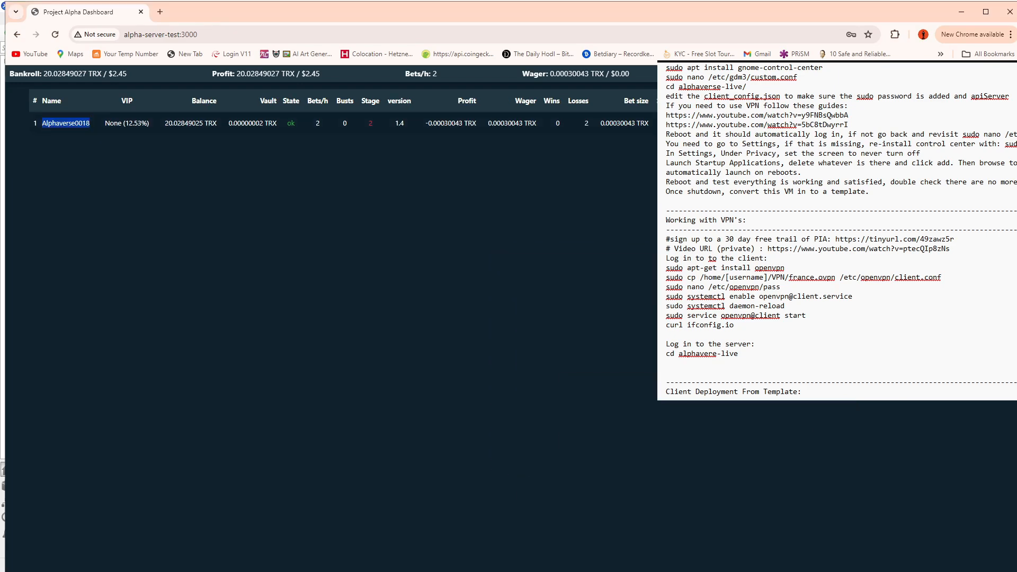
# Return to WinSCP and look over change.sh and updateClient.sh in the client VM's alphaverse-live/bin folder.
pyautogui.moveTo(871, 571); pyautogui.dragTo(753, 214)
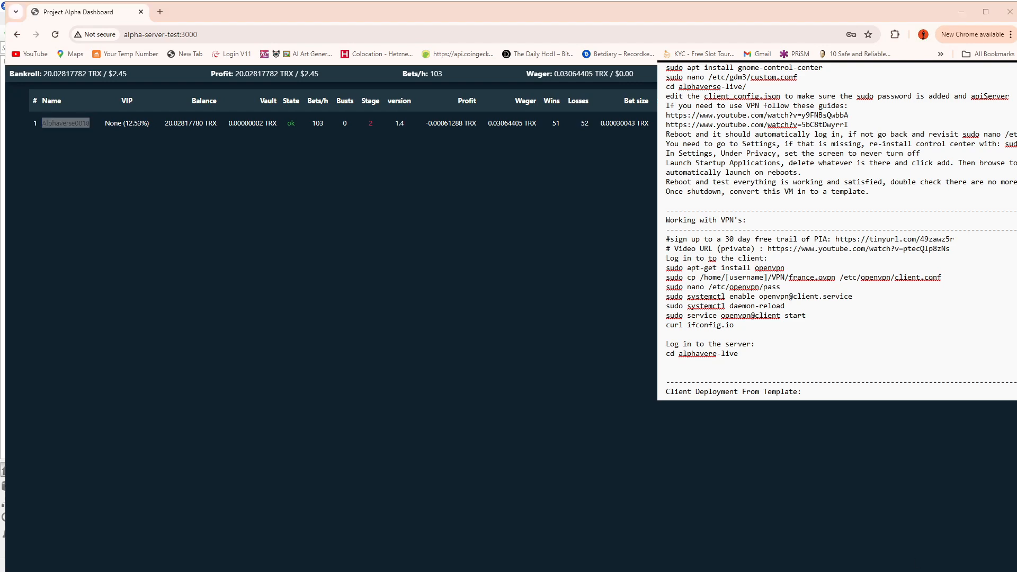
pyautogui.press('super+d')
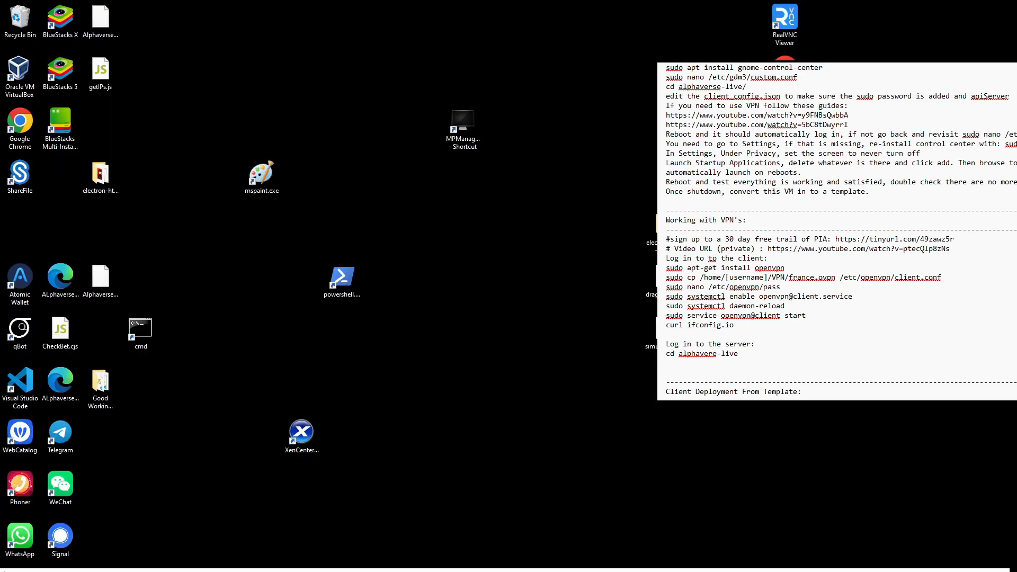
pyautogui.press('super+d')
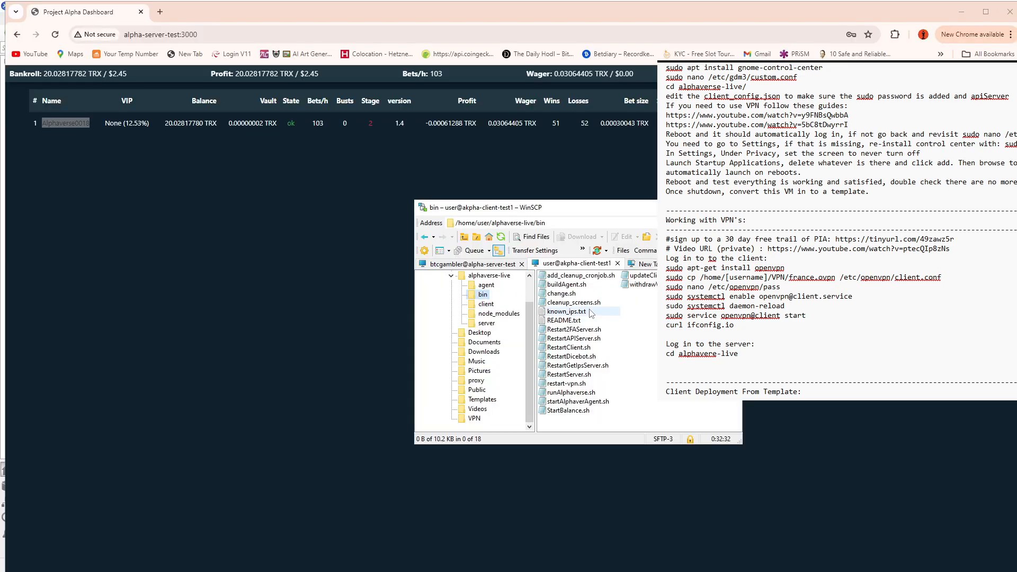
pyautogui.doubleClick(560, 295)
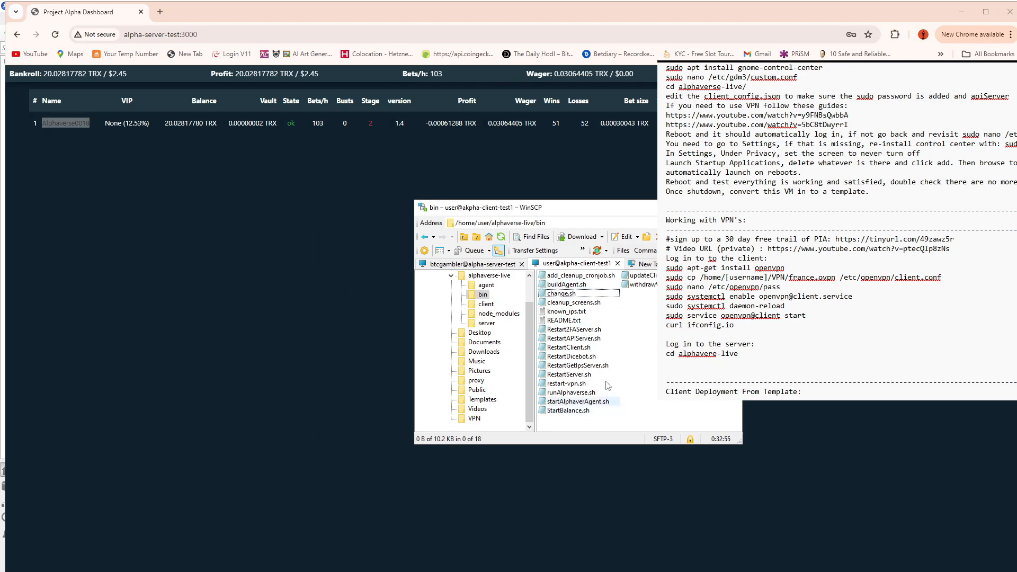
pyautogui.doubleClick(632, 276)
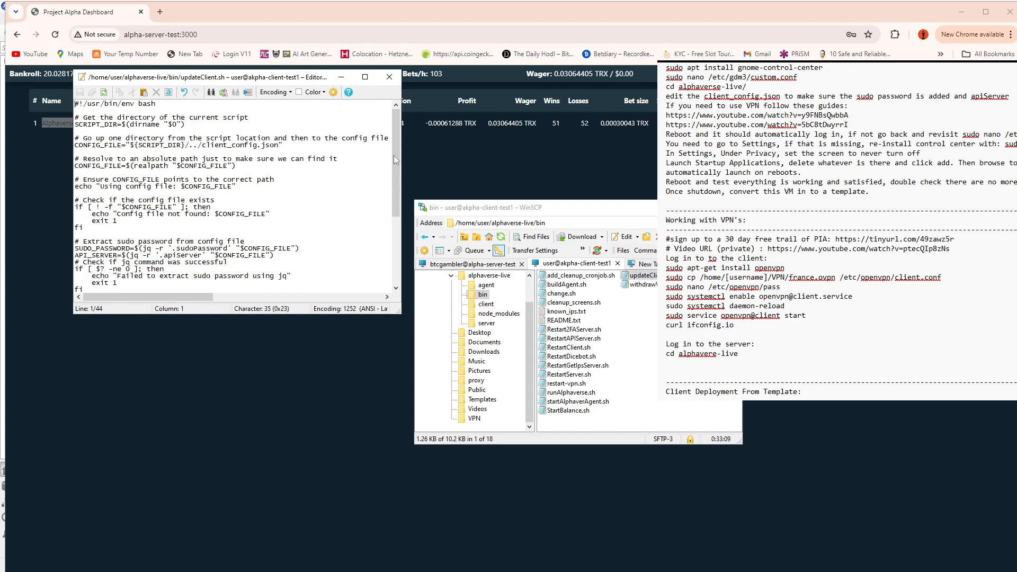
pyautogui.click(390, 83)
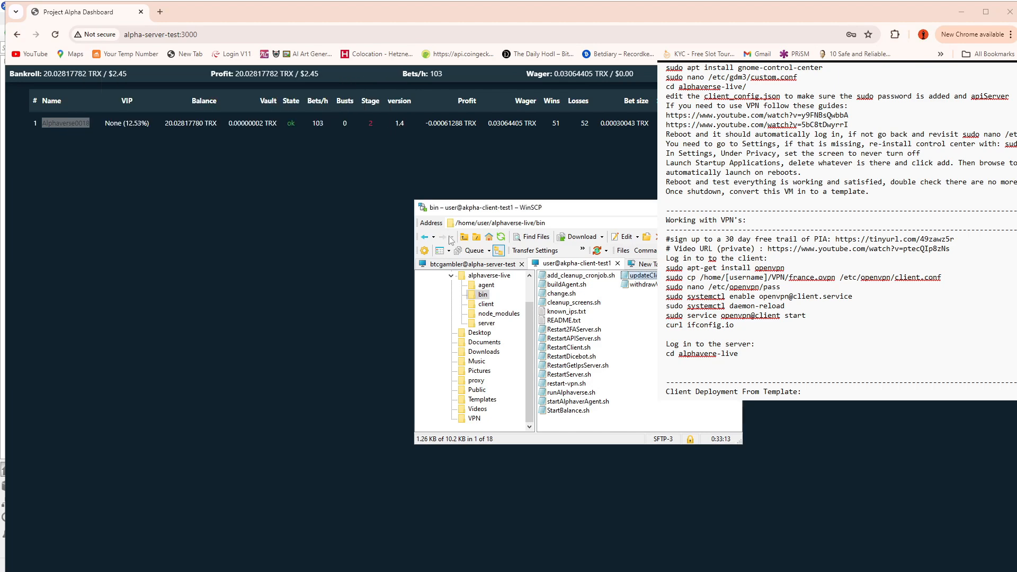
# Switch to the alpha-server-test session, view change.sh in its alphaverse-live/bin folder, and close the file.
pyautogui.click(468, 263)
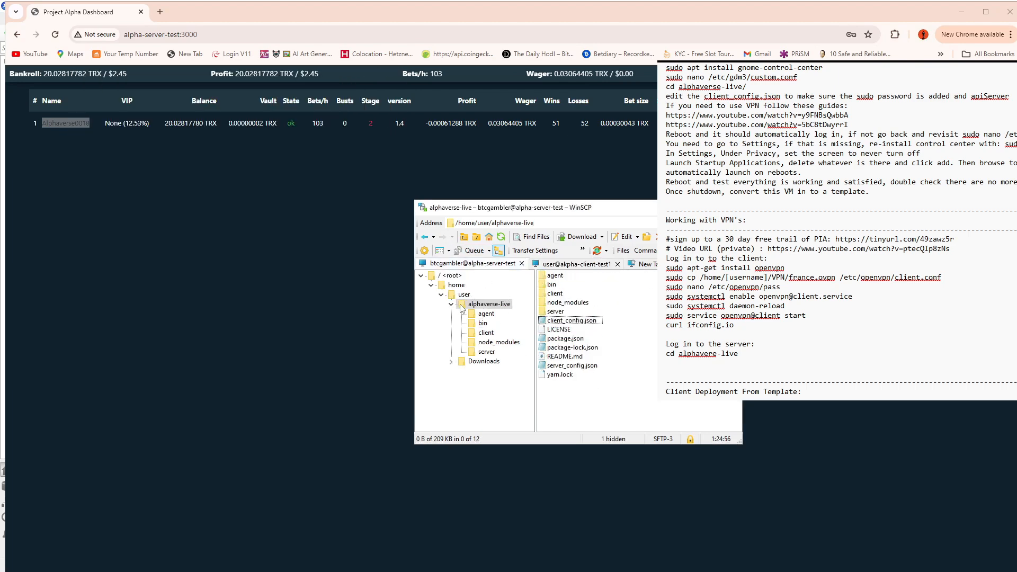
pyautogui.click(483, 323)
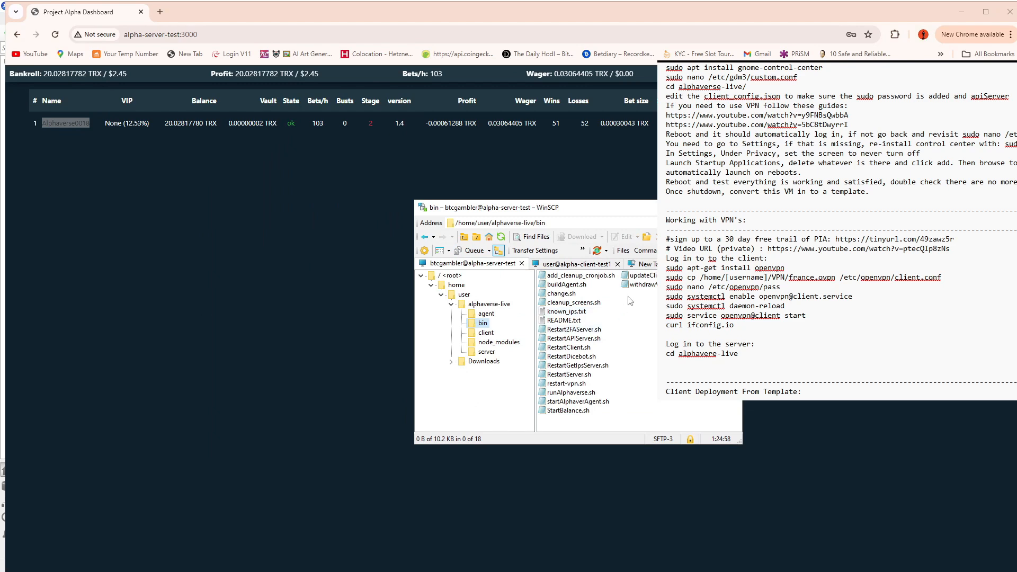
pyautogui.doubleClick(543, 295)
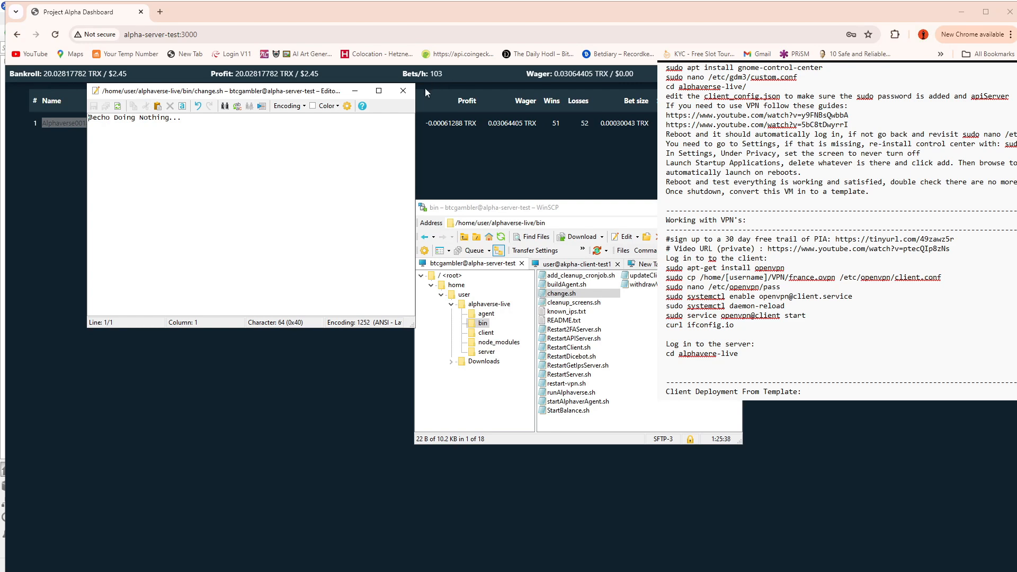
pyautogui.click(403, 90)
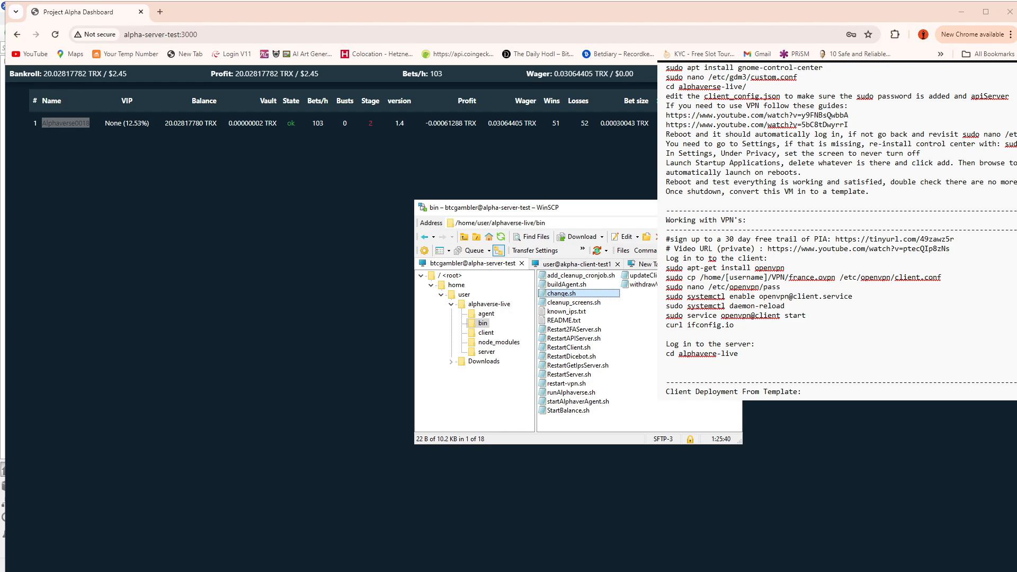